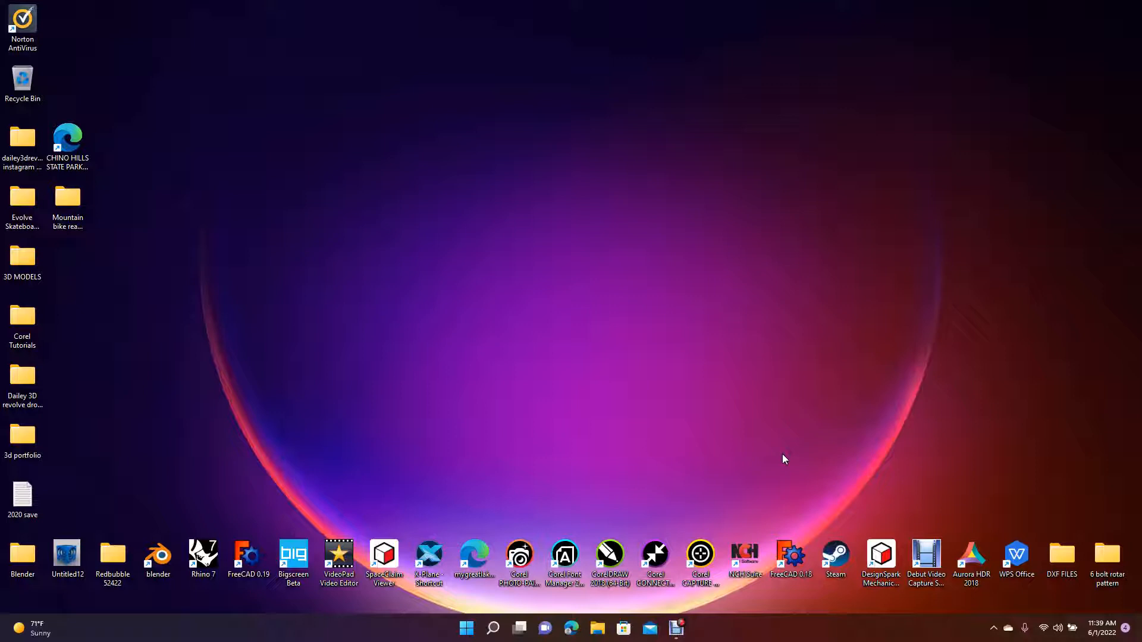
Open DesignSpark Mechanical and create a new design.
click(783, 455)
click(874, 551)
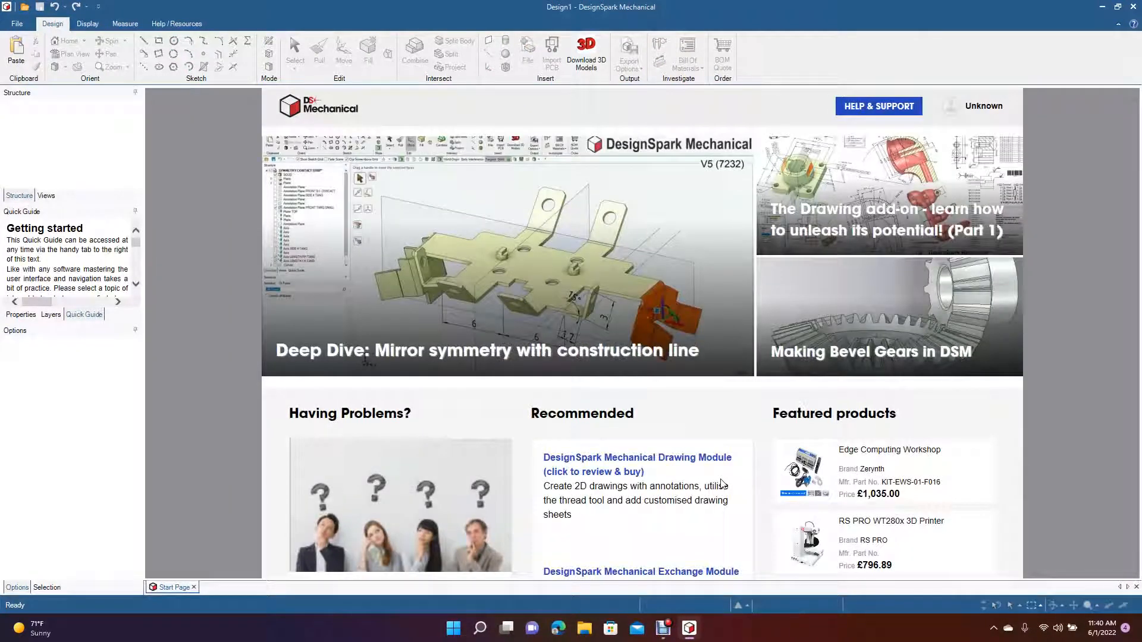
click(19, 26)
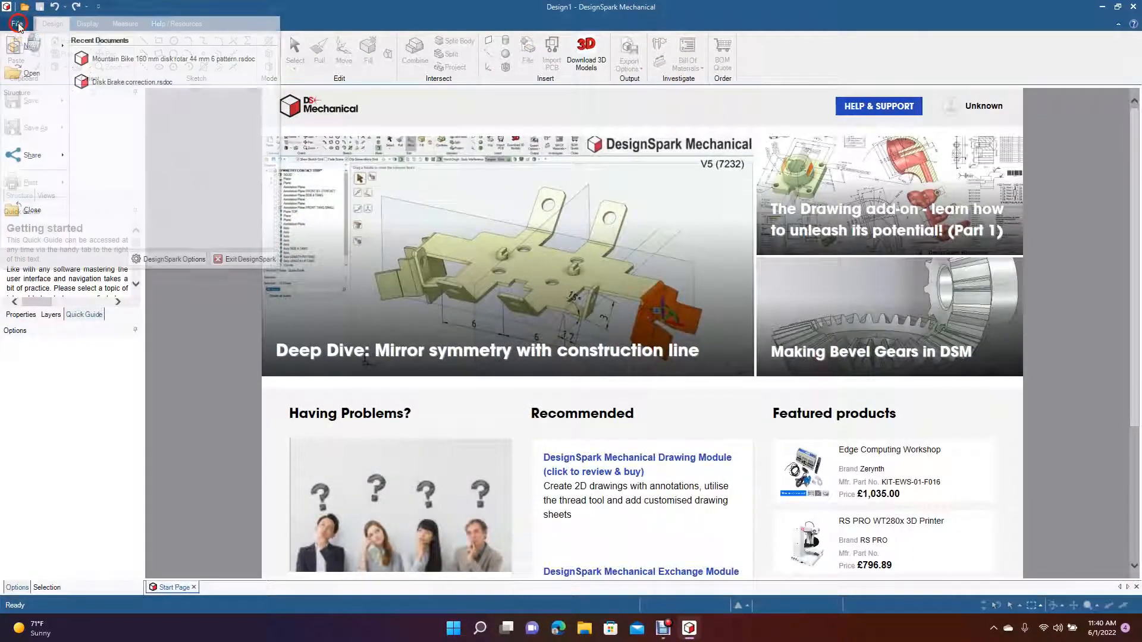
click(44, 52)
click(107, 61)
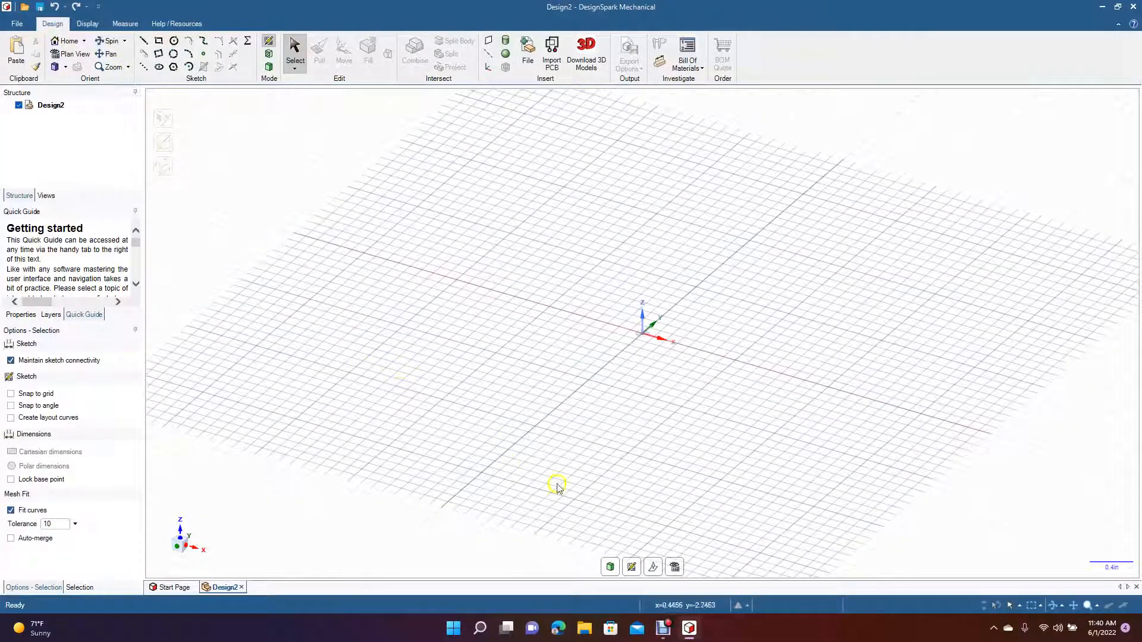
Face the sketch grid in plan view and insert the shock image YfdTmVqFDLy5yhqeujHKA6 from the Mountain bike rear shock folder.
click(676, 568)
click(1117, 6)
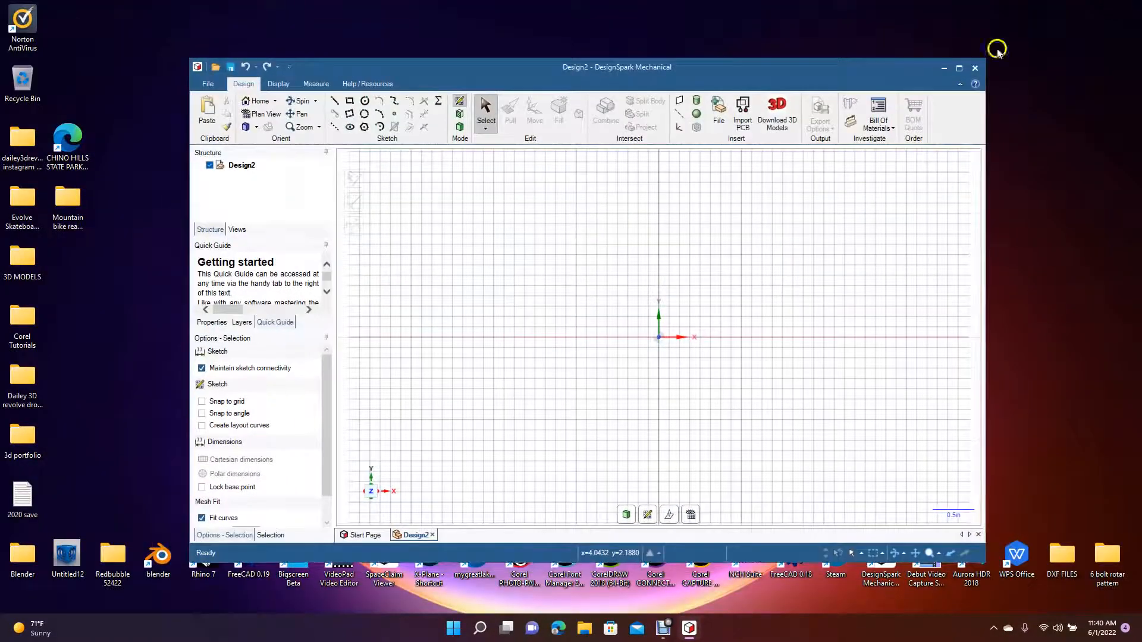
click(67, 207)
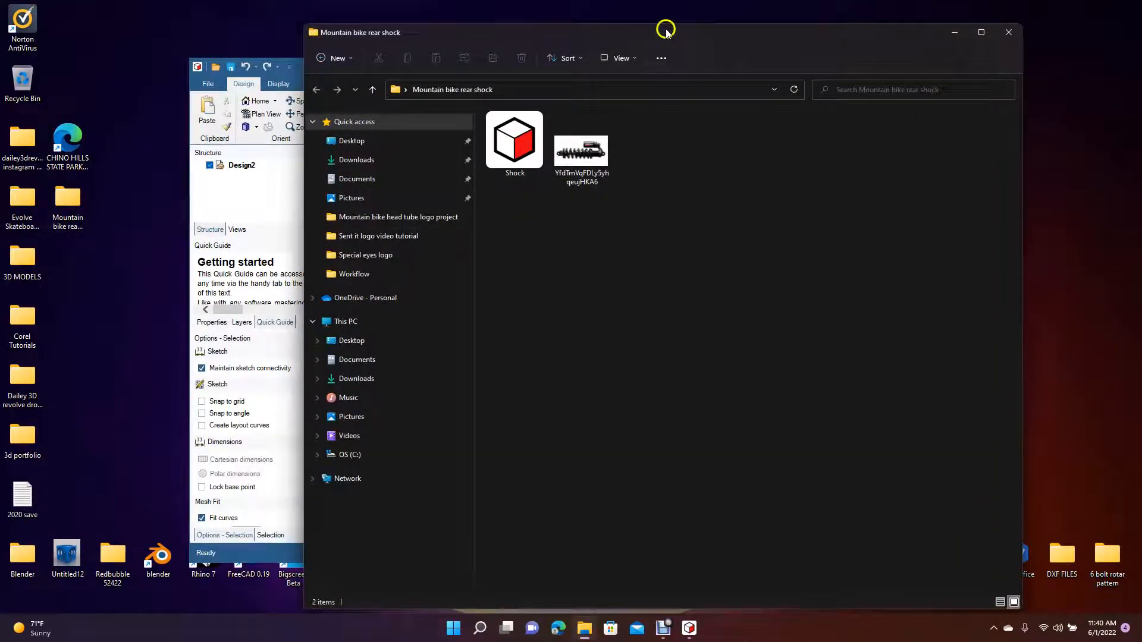
drag(666, 31, 1016, 159)
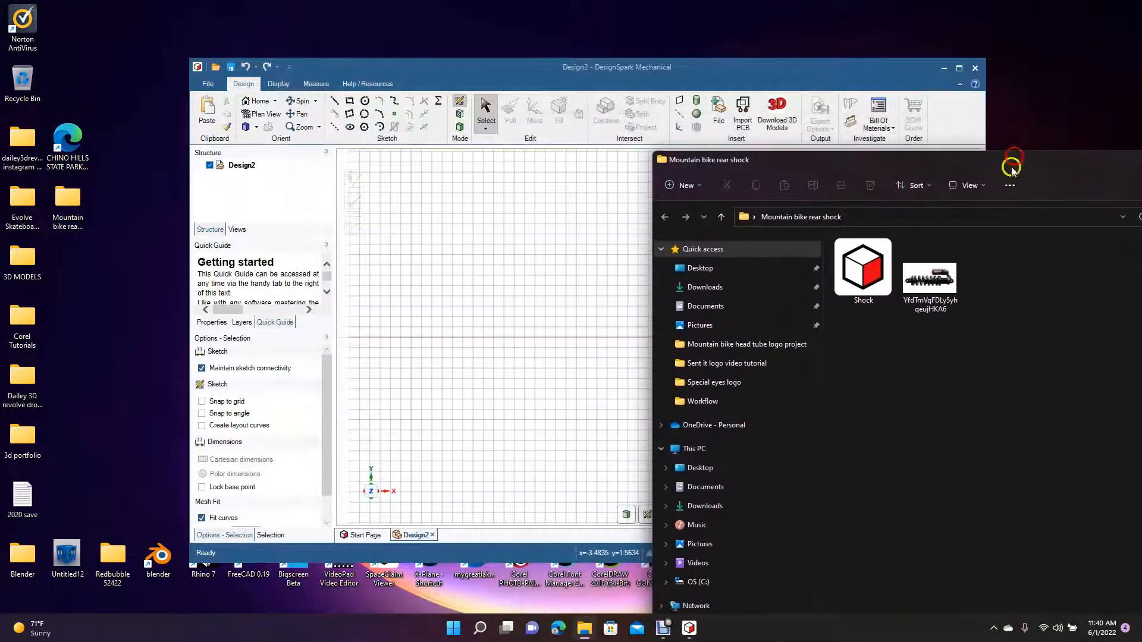
drag(930, 276, 541, 285)
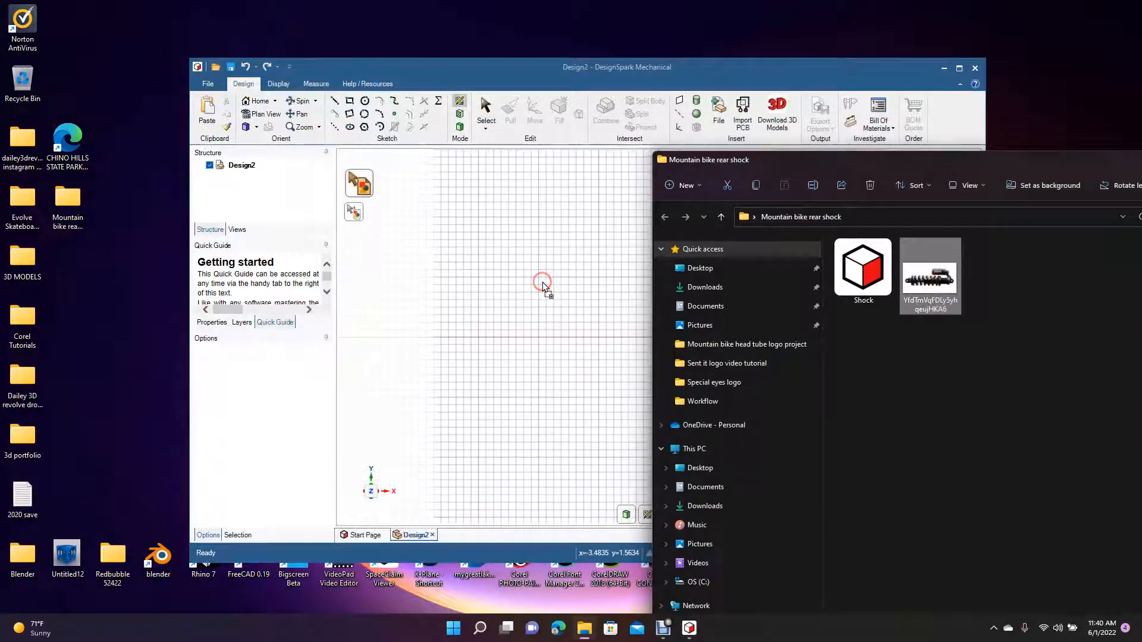
drag(1018, 174, 833, 173)
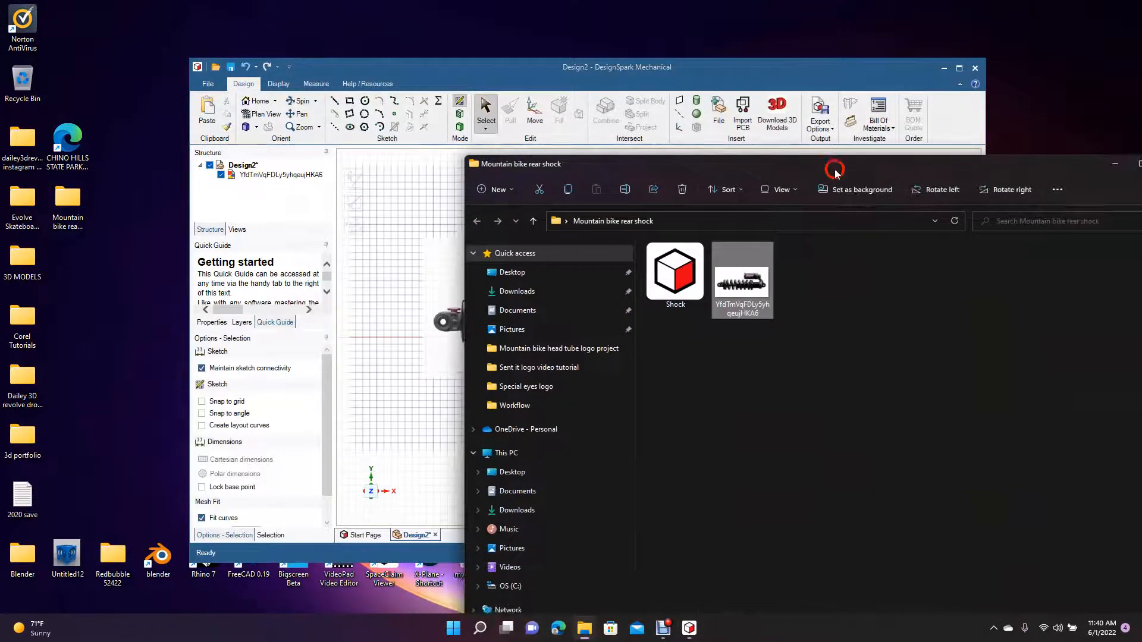
click(1114, 164)
click(960, 68)
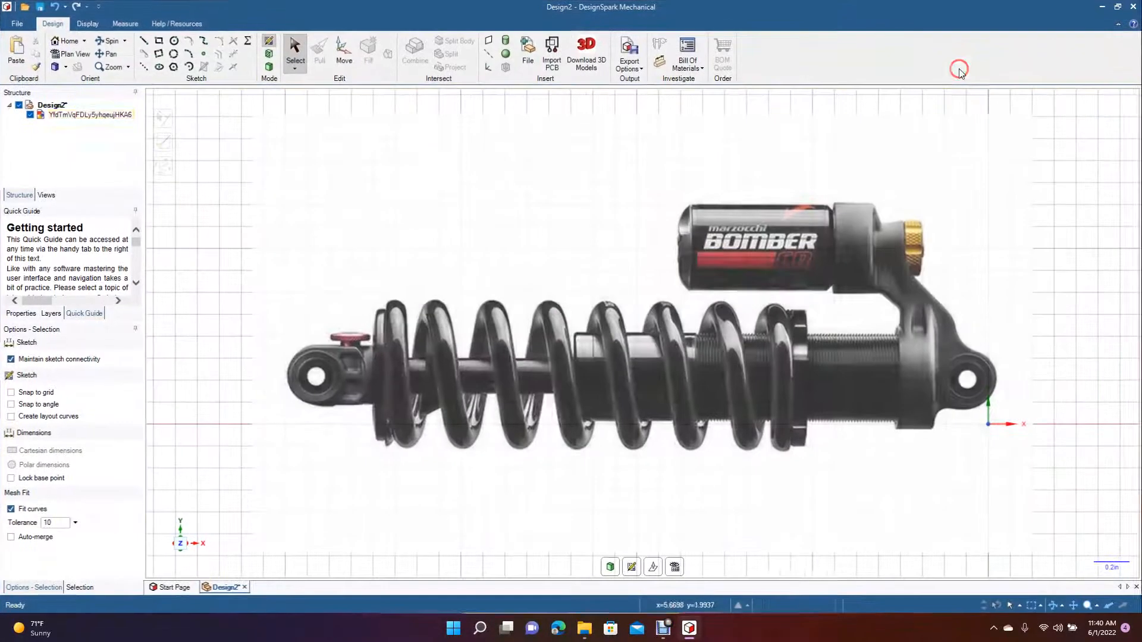
Move the shock image so that the centres of both eyelets lie along the horizontal X axis.
scroll(660, 408, up, 2)
drag(661, 408, 694, 411)
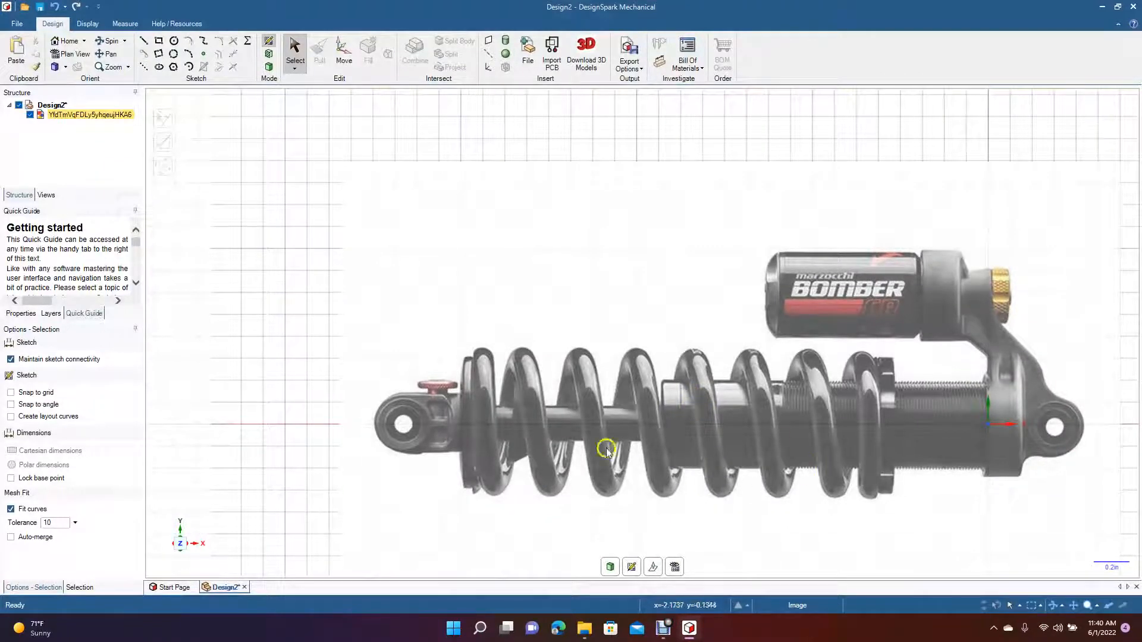
click(229, 228)
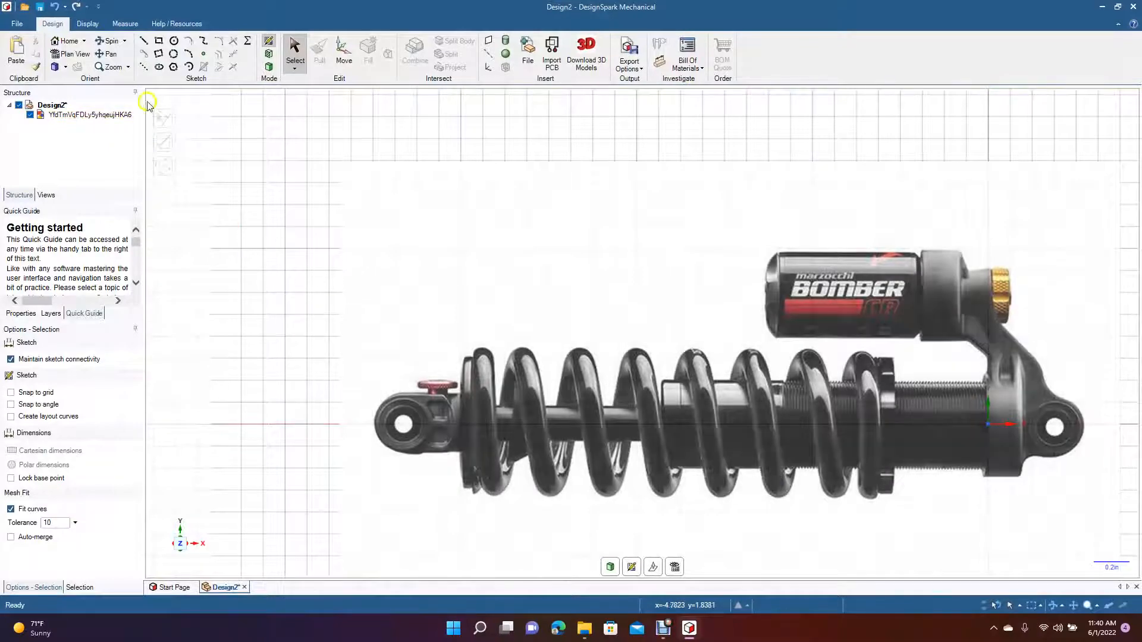
Sketch a horizontal centre line along the X axis from one eyelet's outer edge to the other eyelet's outer edge.
click(115, 53)
drag(332, 221, 291, 196)
drag(252, 234, 250, 233)
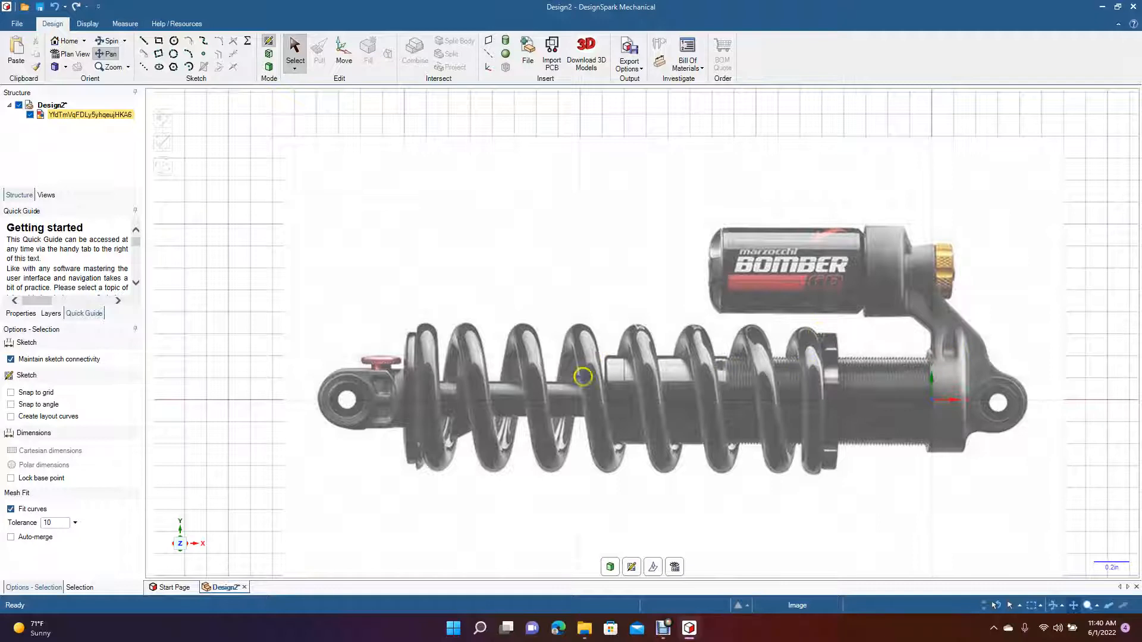
click(143, 41)
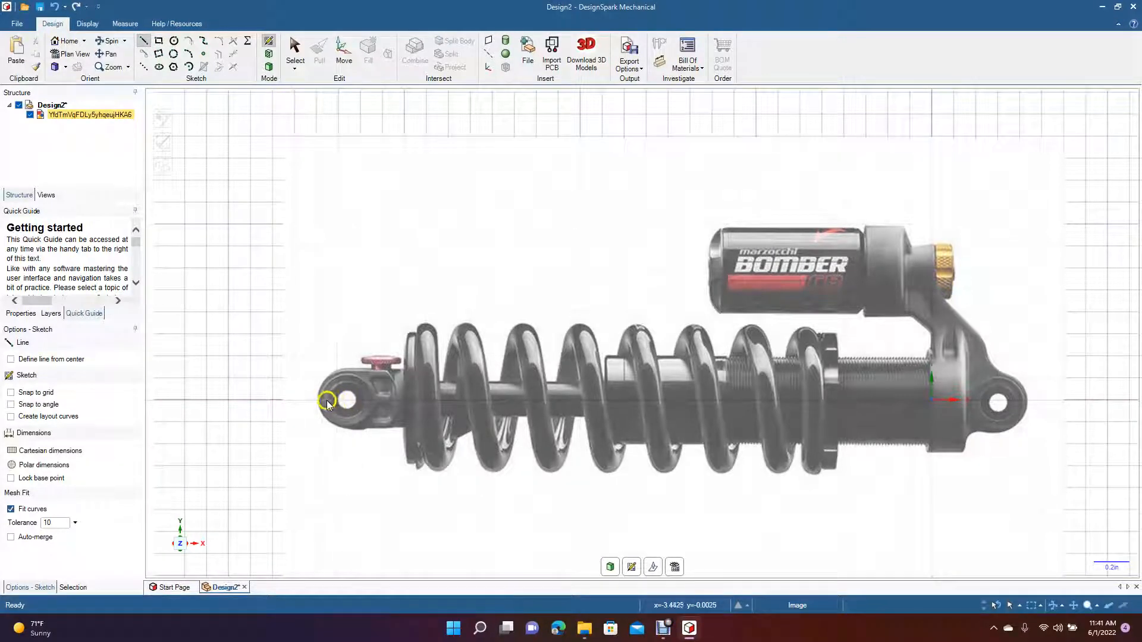
click(319, 402)
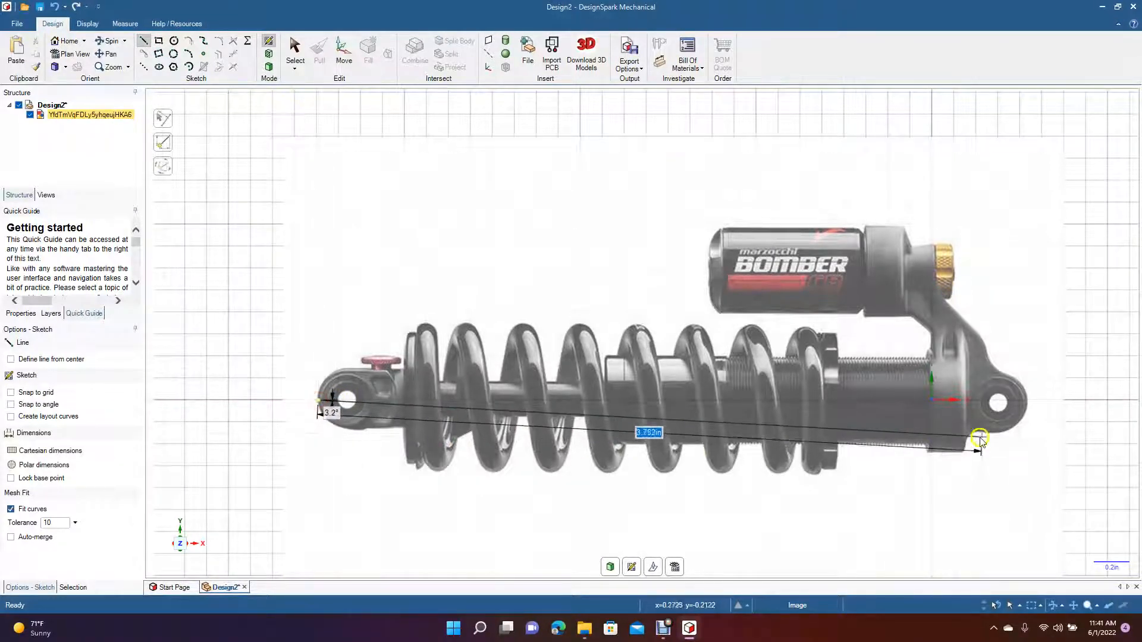
click(1026, 402)
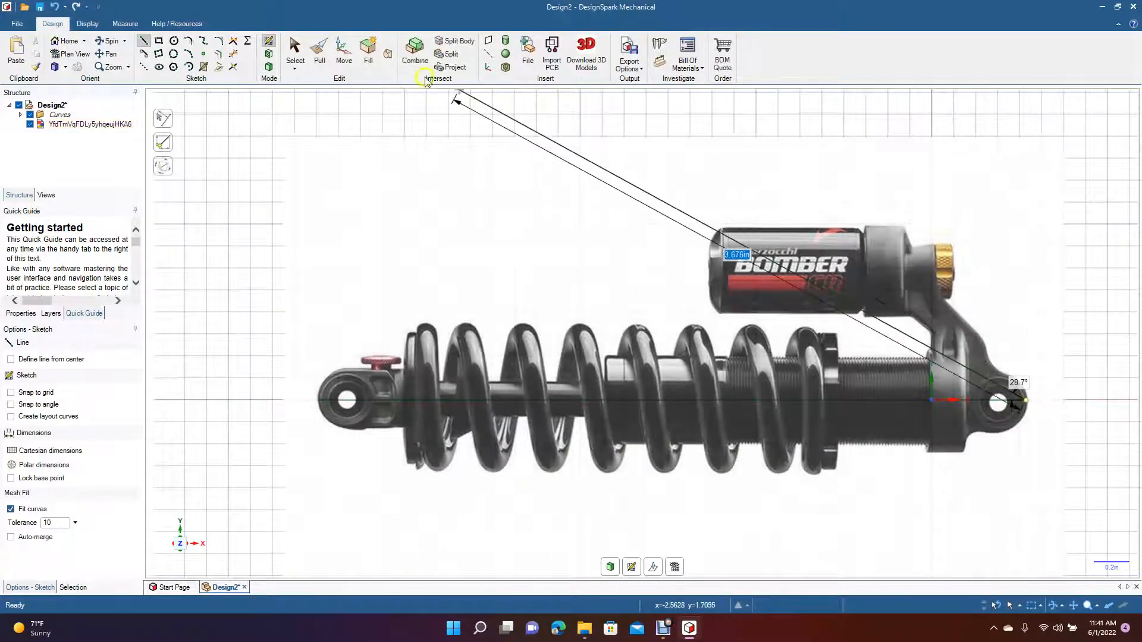
click(294, 60)
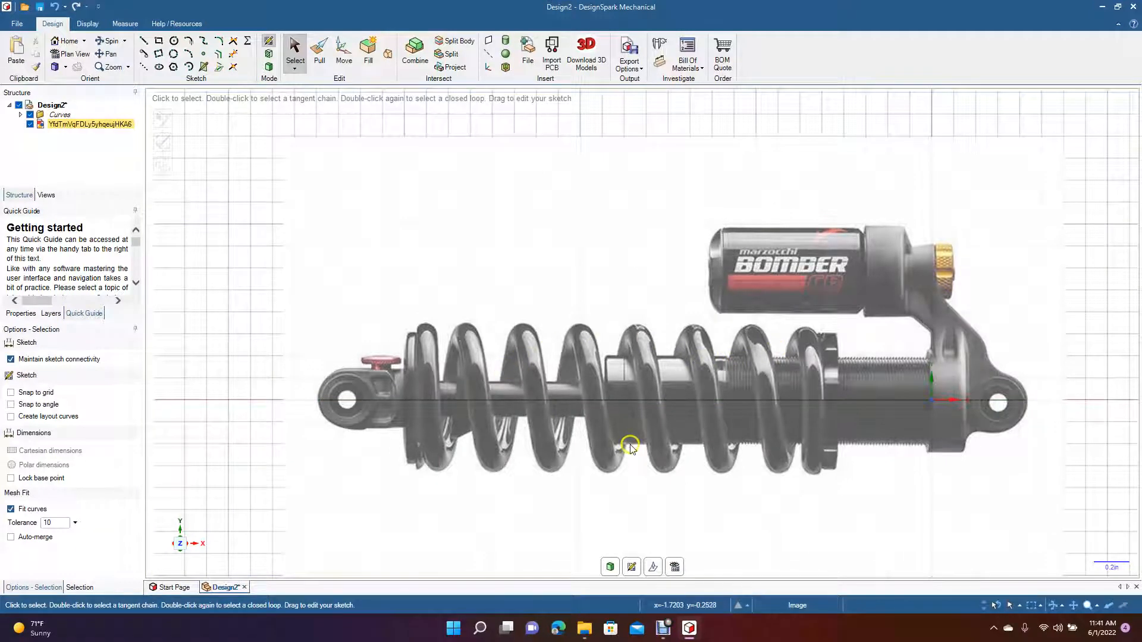
Offset the centre line upward by 0.250 in to the upper edge of the damper body.
click(219, 54)
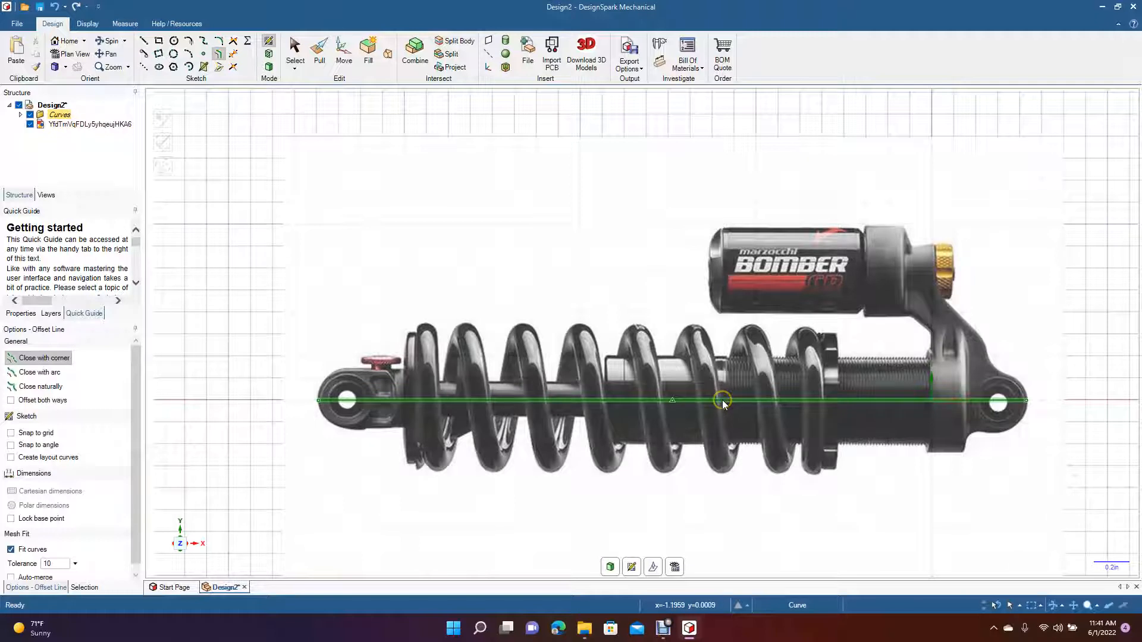
click(723, 400)
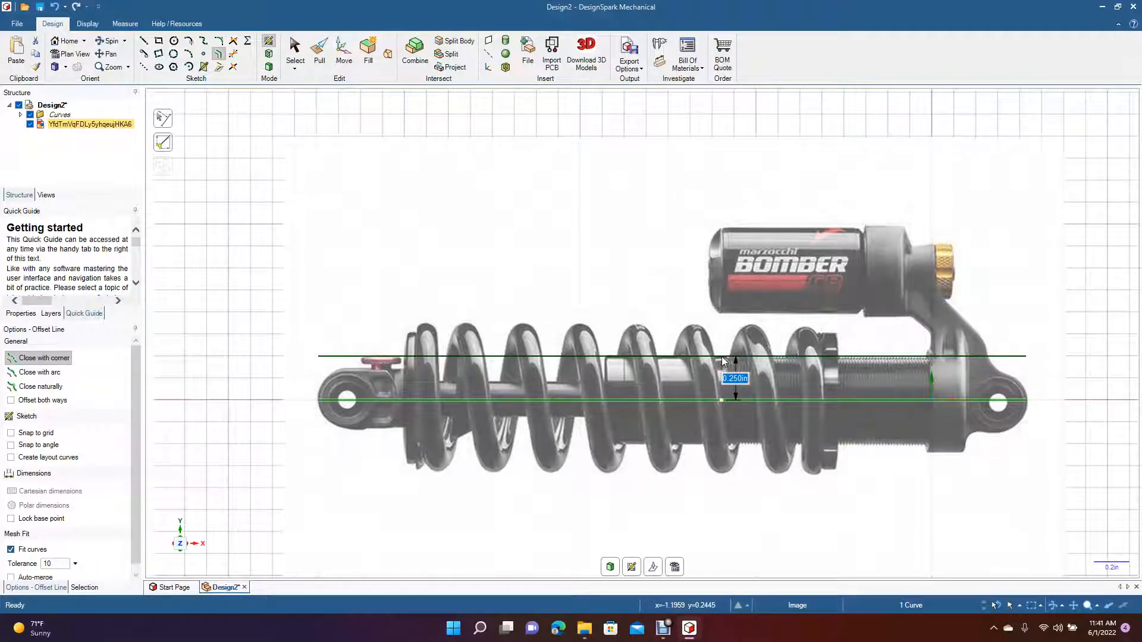
click(722, 357)
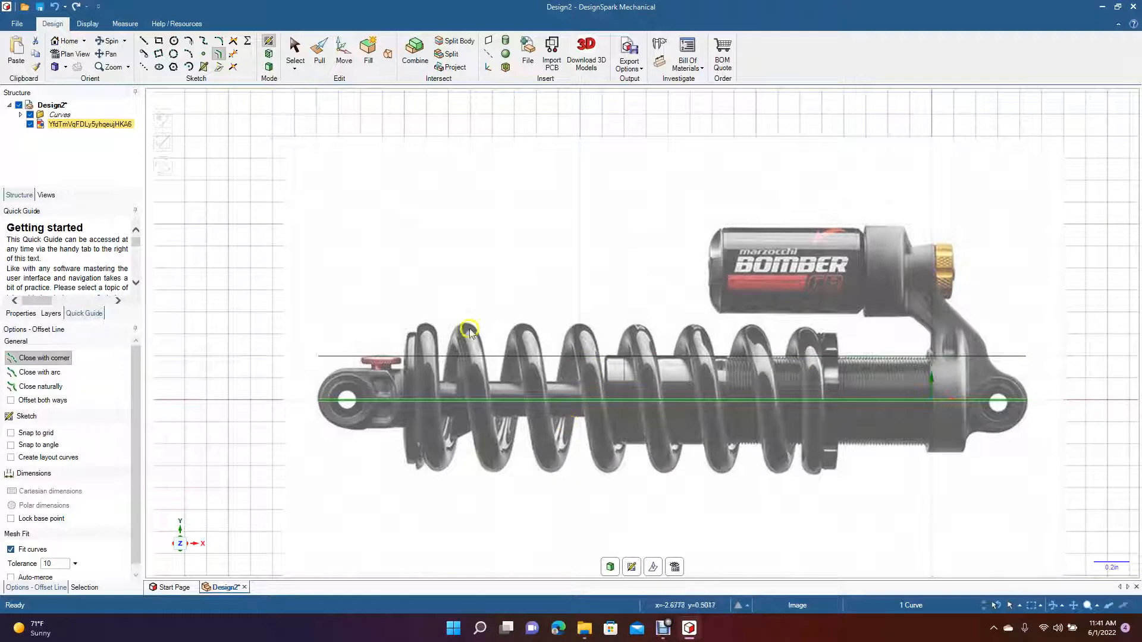
Offset the centre line upward by about 0.1 in to the upper edge of the thin shaft.
click(474, 401)
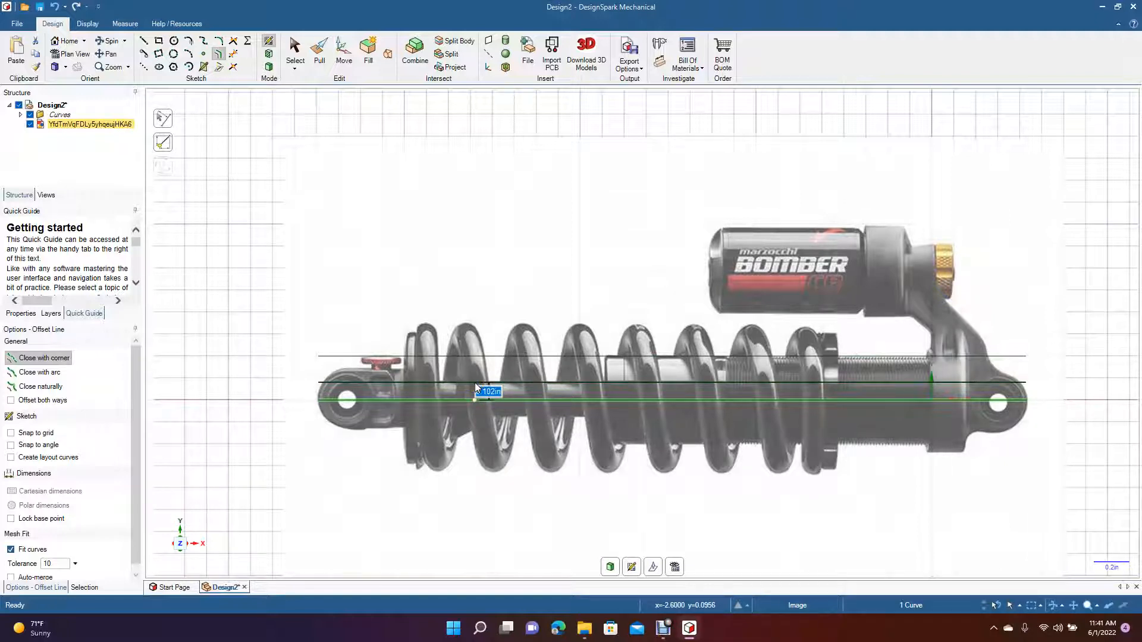
key(BackSpace)
key(Return)
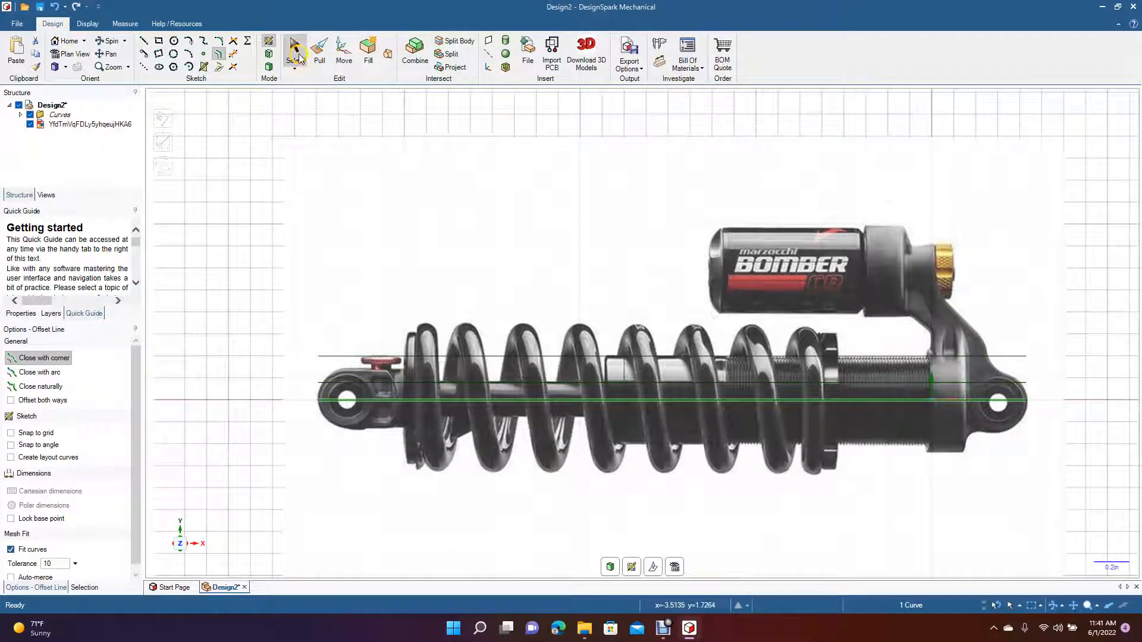
click(295, 50)
click(361, 271)
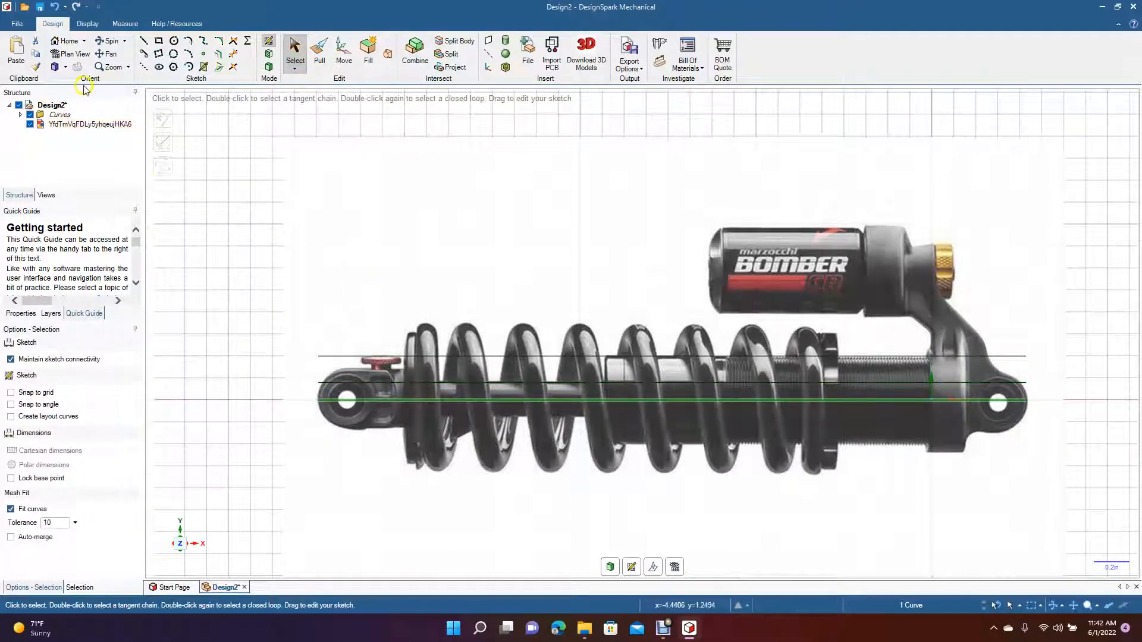
Sketch a 0.150 in vertical line between the two offset lines where the damper body meets the shaft.
click(144, 43)
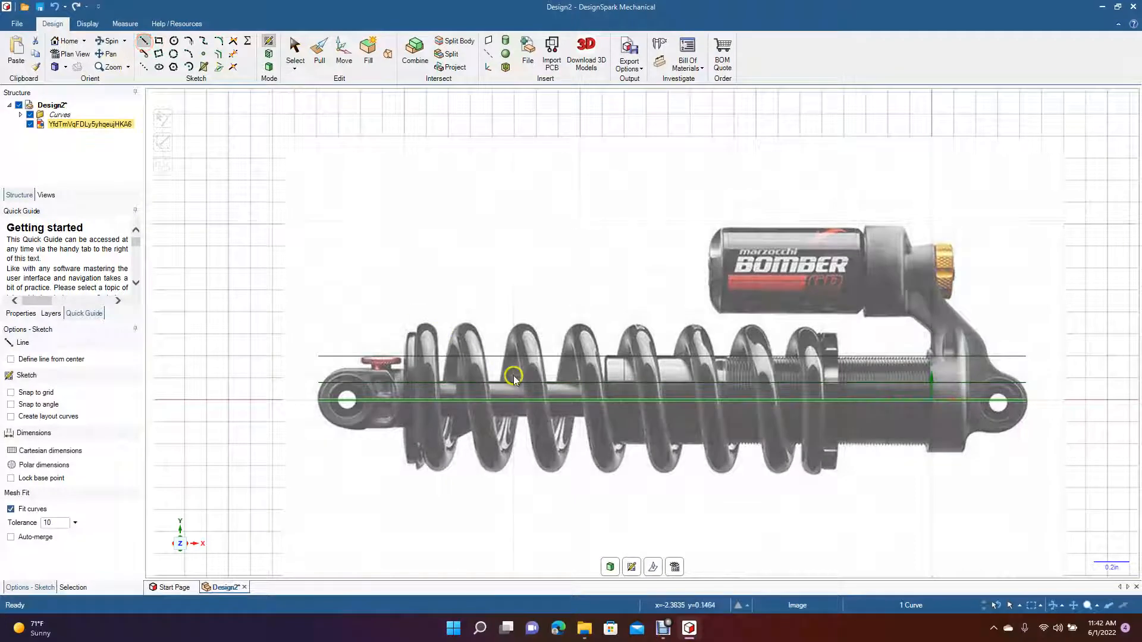
click(603, 357)
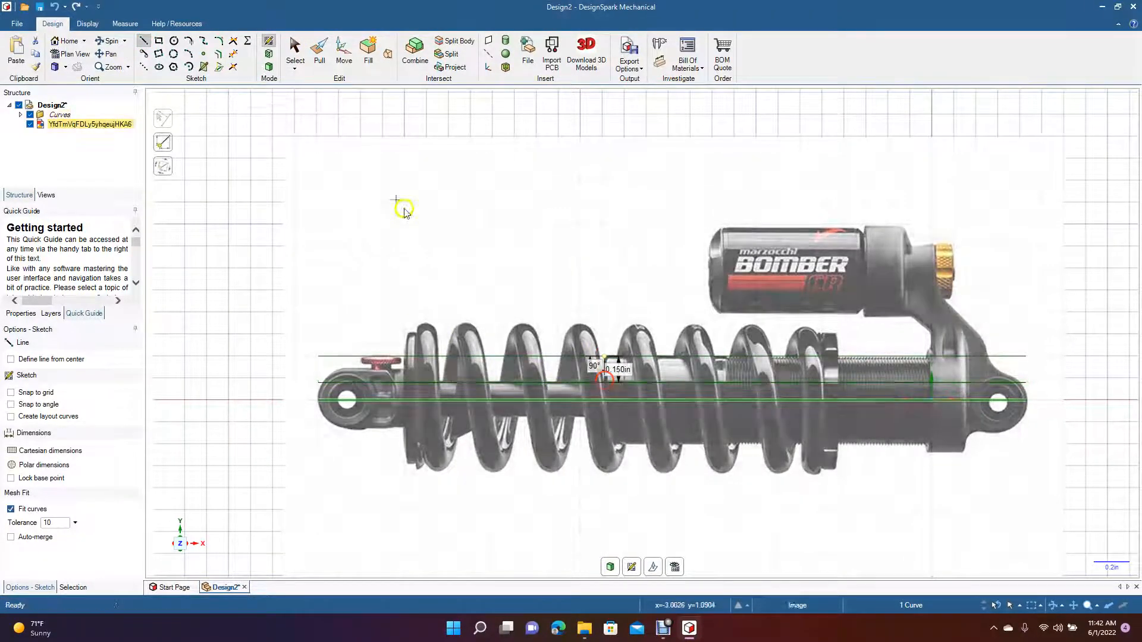
click(295, 45)
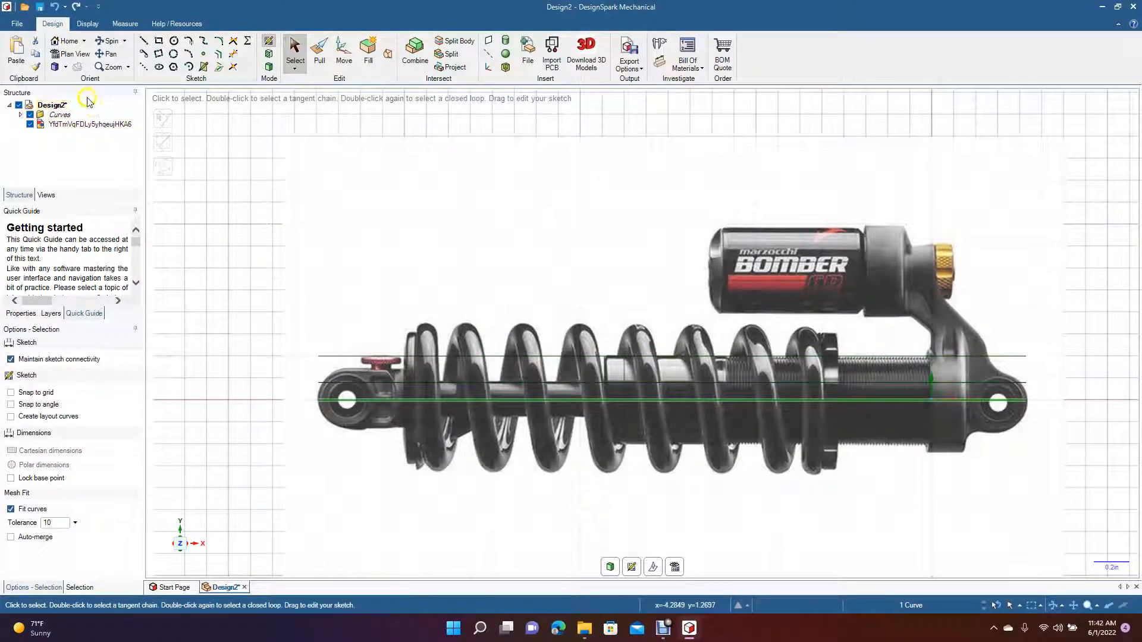
Sketch a rectangle about 0.098 in wide and 0.139 in high over the spring collar, resting on the upper offset line.
click(159, 41)
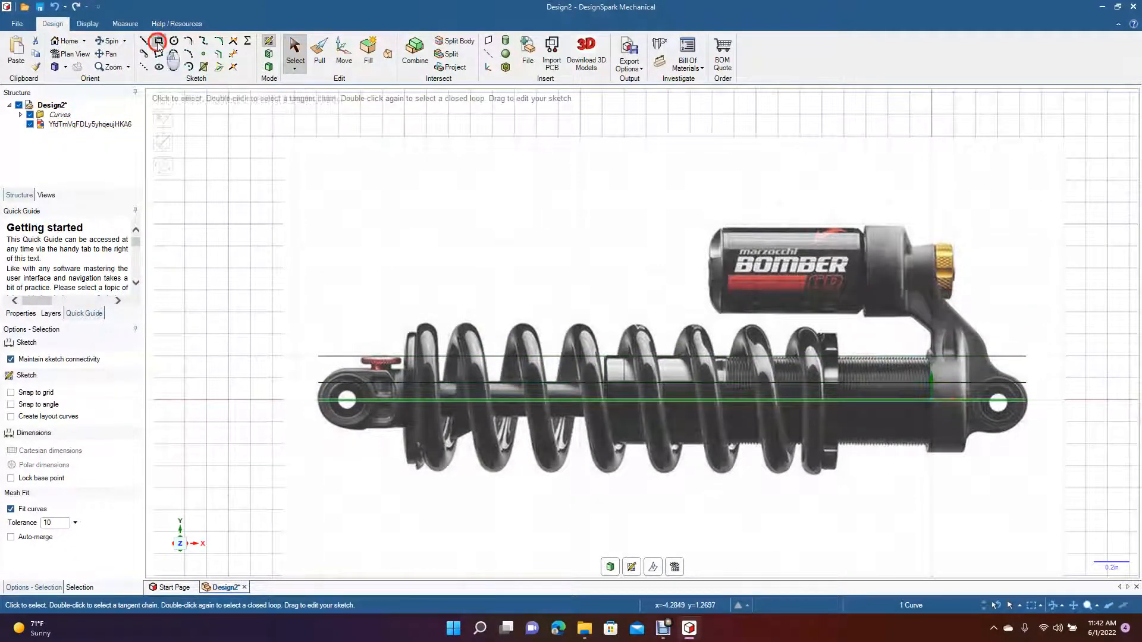
click(821, 334)
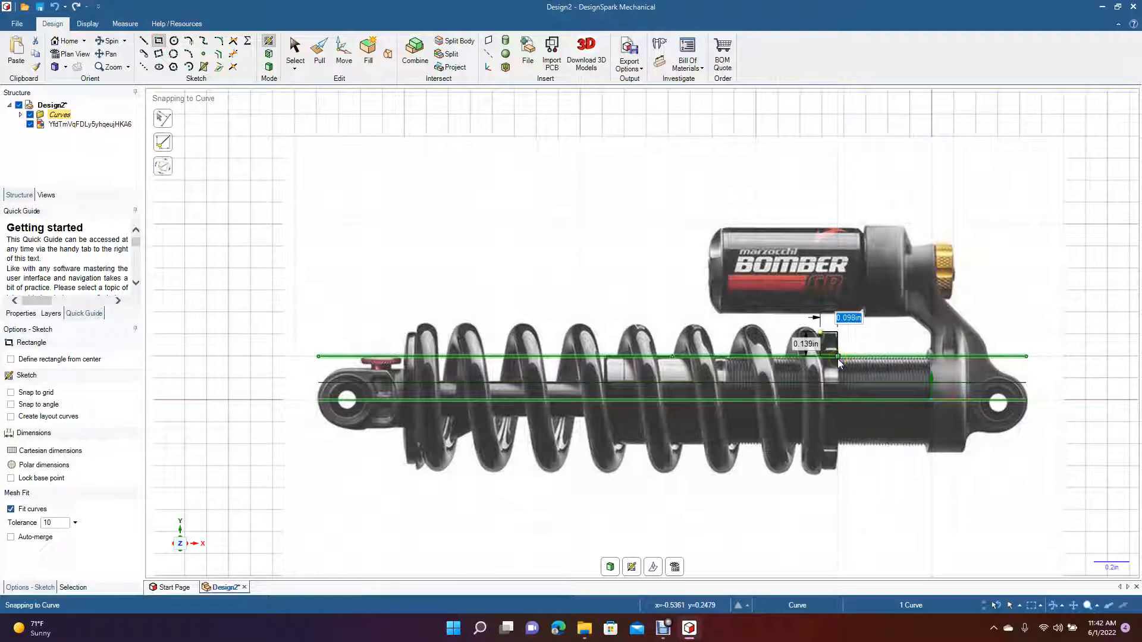
key(Tab)
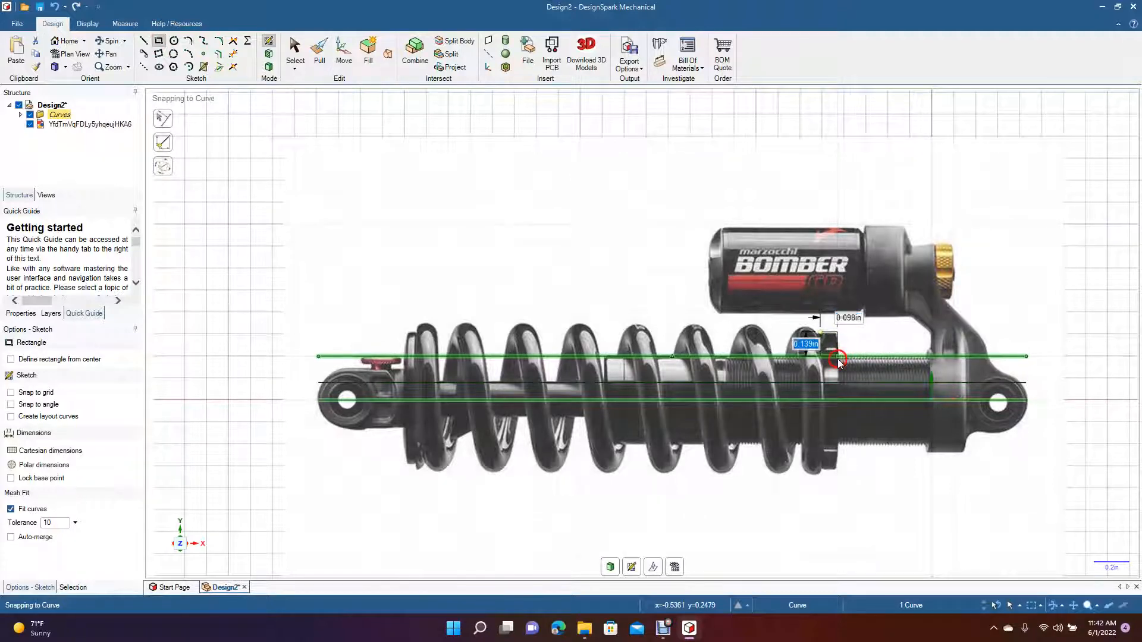
click(293, 47)
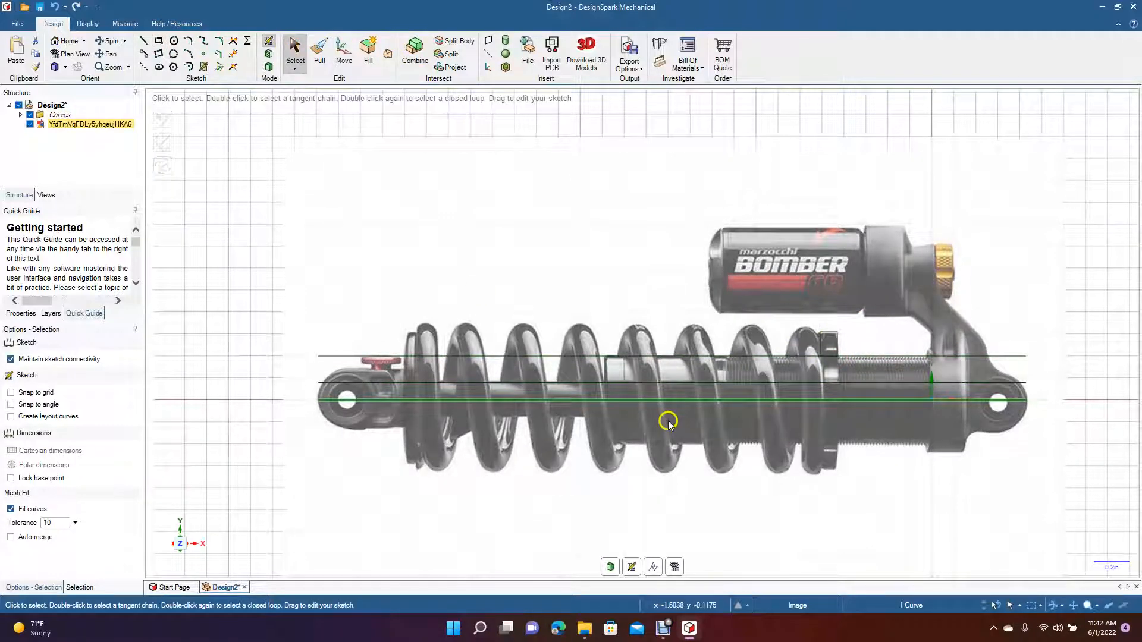
click(812, 401)
key(Escape)
Sketch a rectangle about 0.2 in wide and 0.31 in high from the origin over the housing beside the reservoir-side eyelet.
click(159, 42)
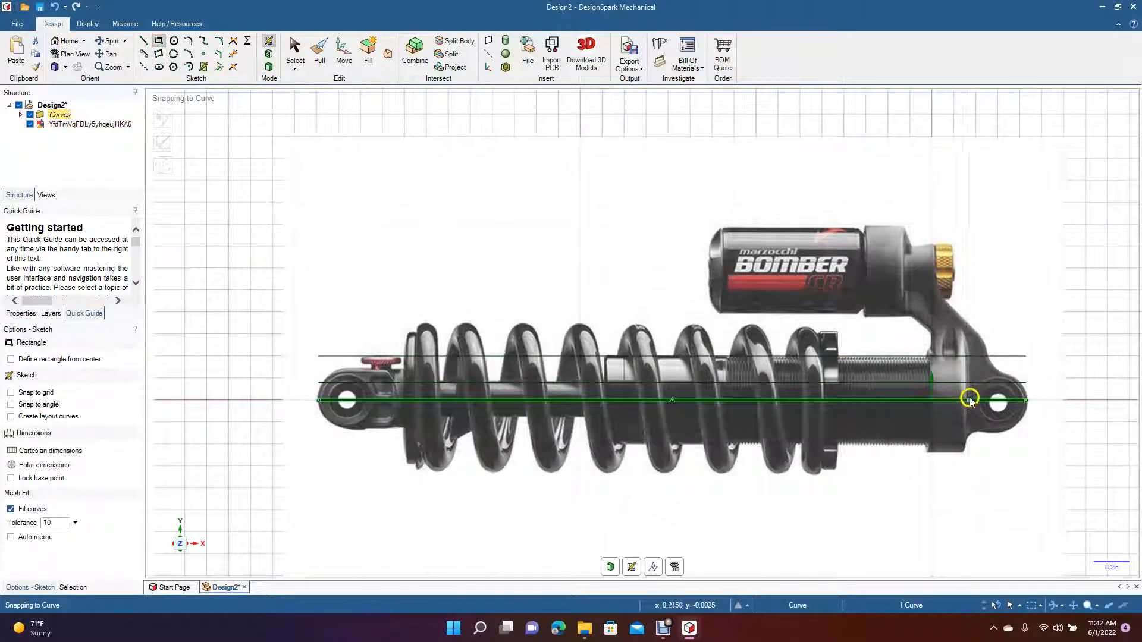
click(931, 400)
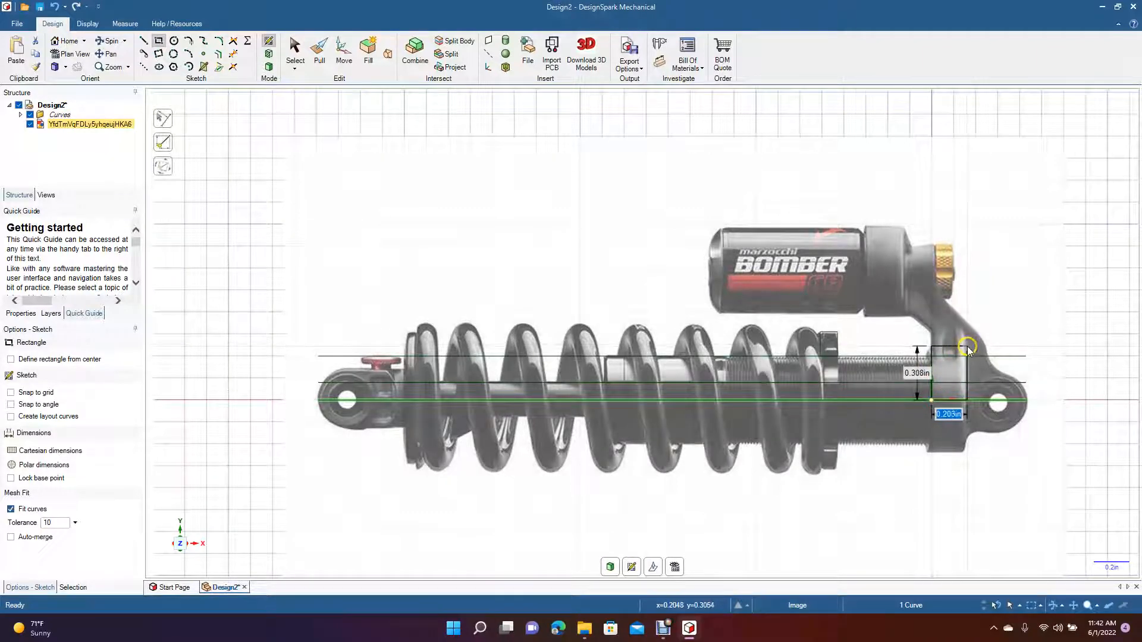
click(966, 351)
click(296, 48)
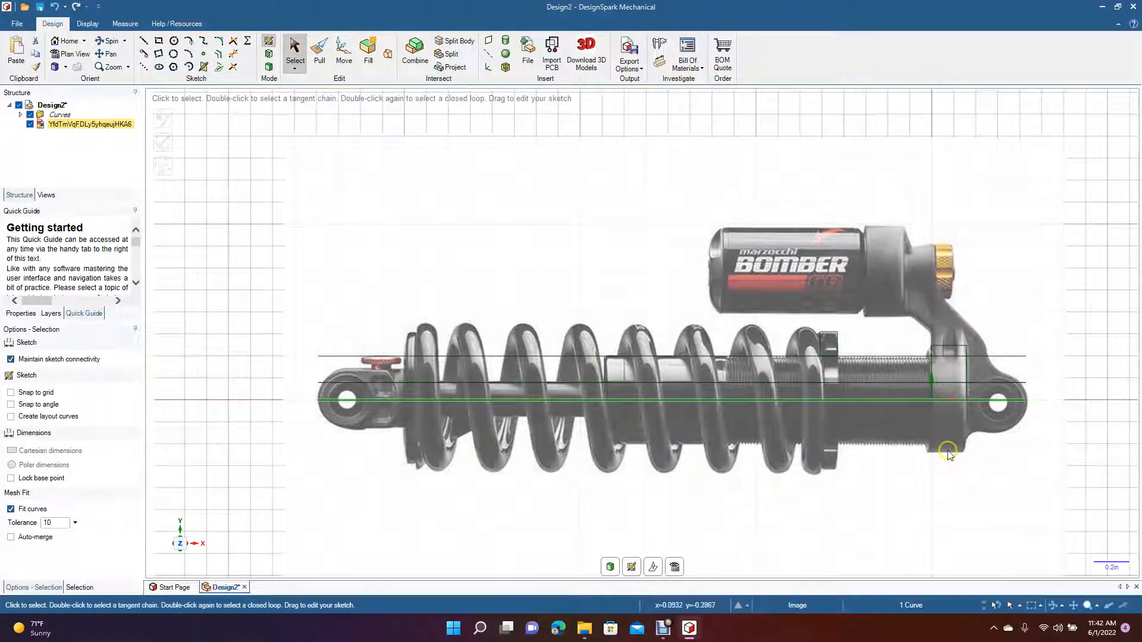
Sketch a circle 0.1 in in diameter over the reservoir-side eyelet's hole, centred on the centre line.
ctrl+scroll(940, 457, up, 5)
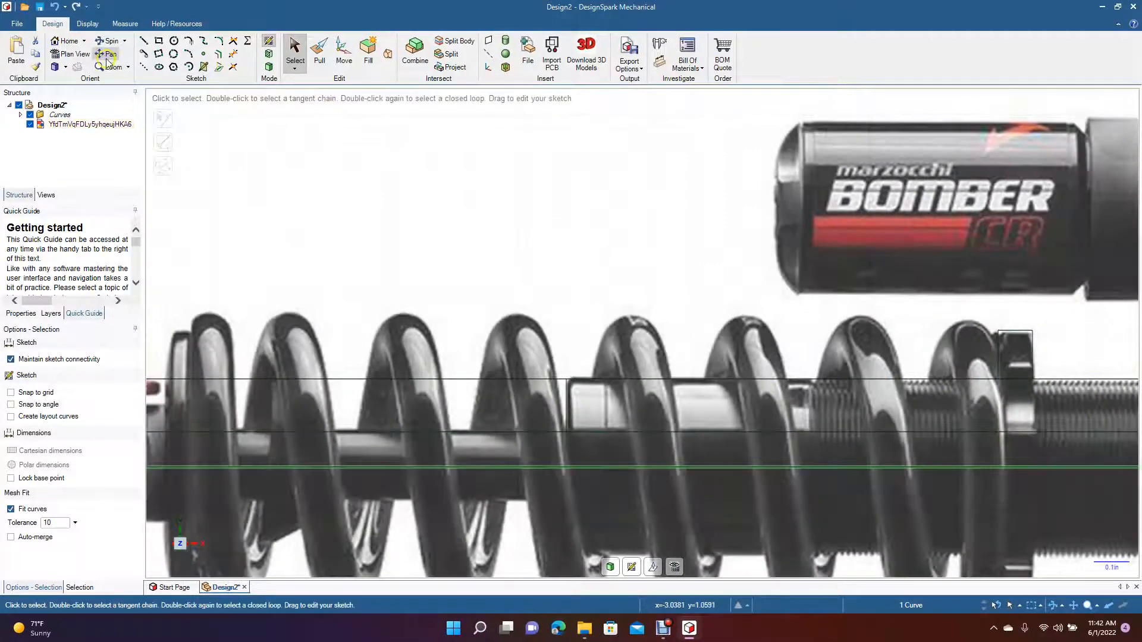
click(108, 53)
drag(757, 326, 400, 295)
drag(721, 391, 629, 387)
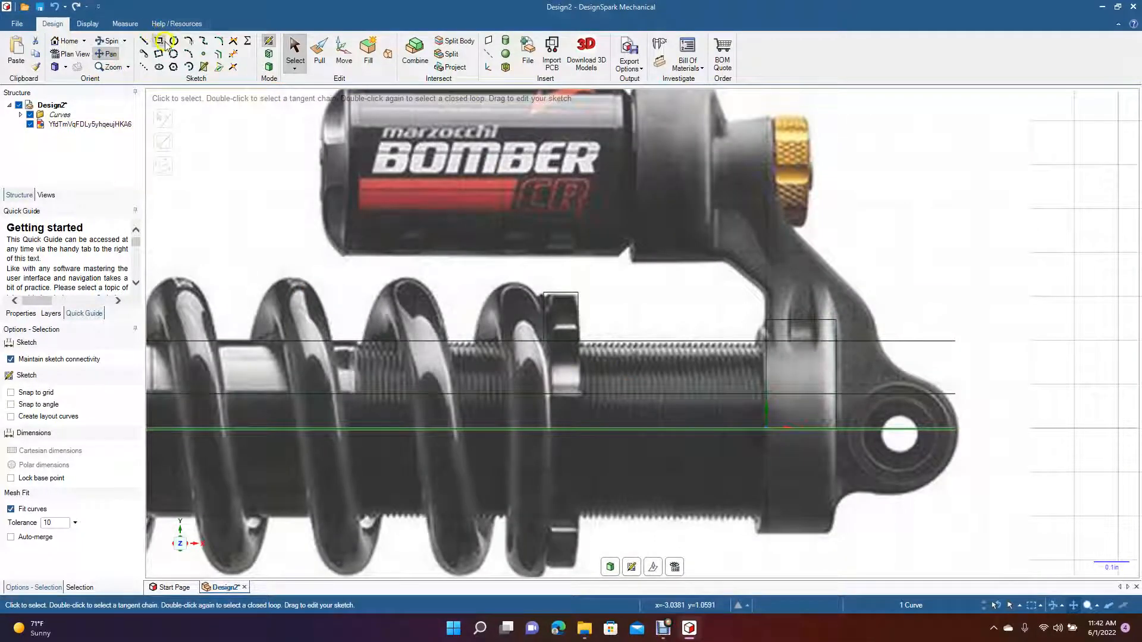
click(174, 40)
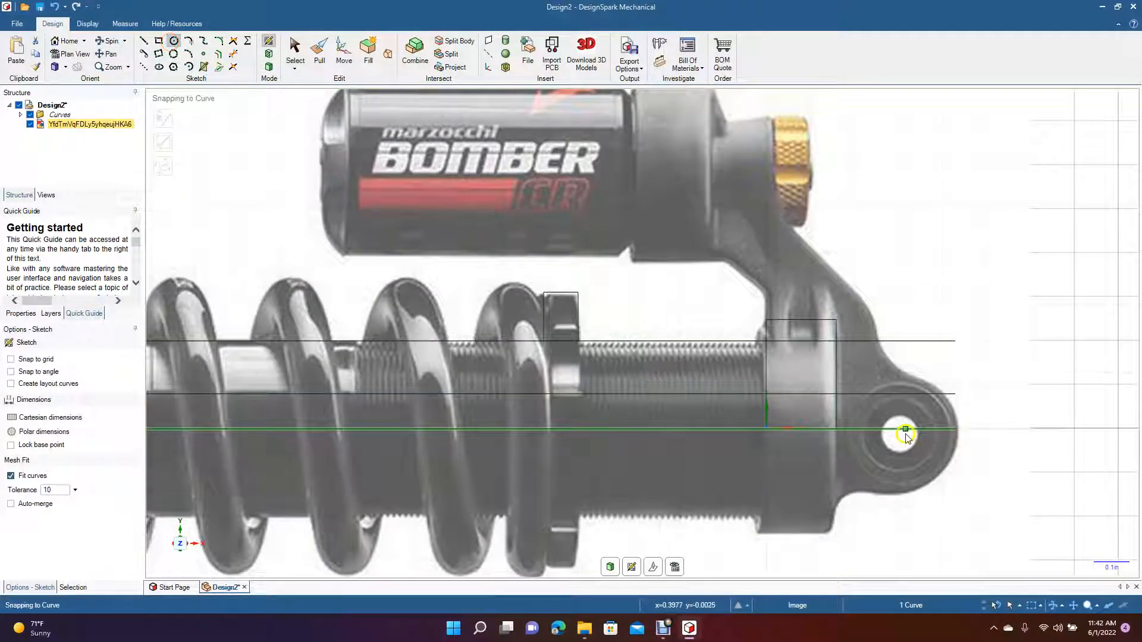
click(898, 430)
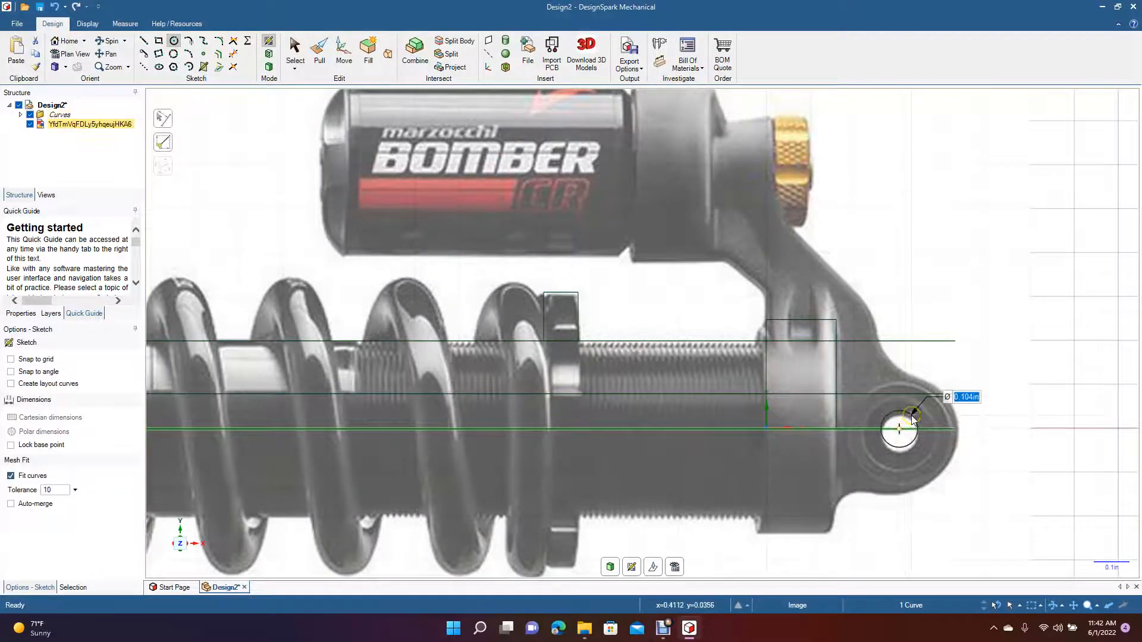
text(0)
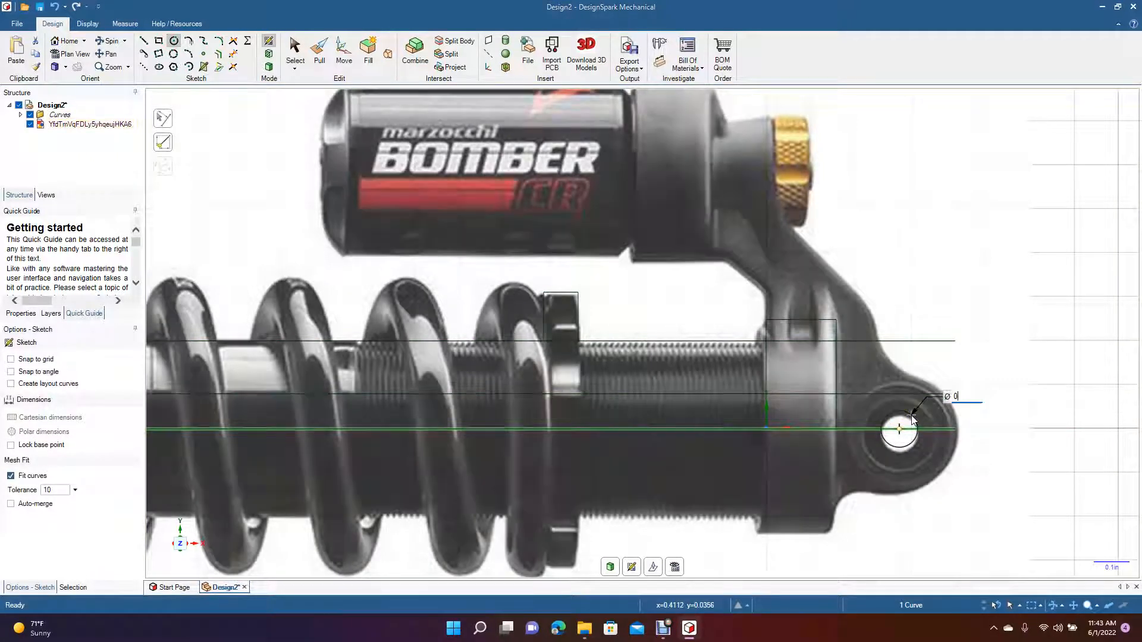
key(BackSpace)
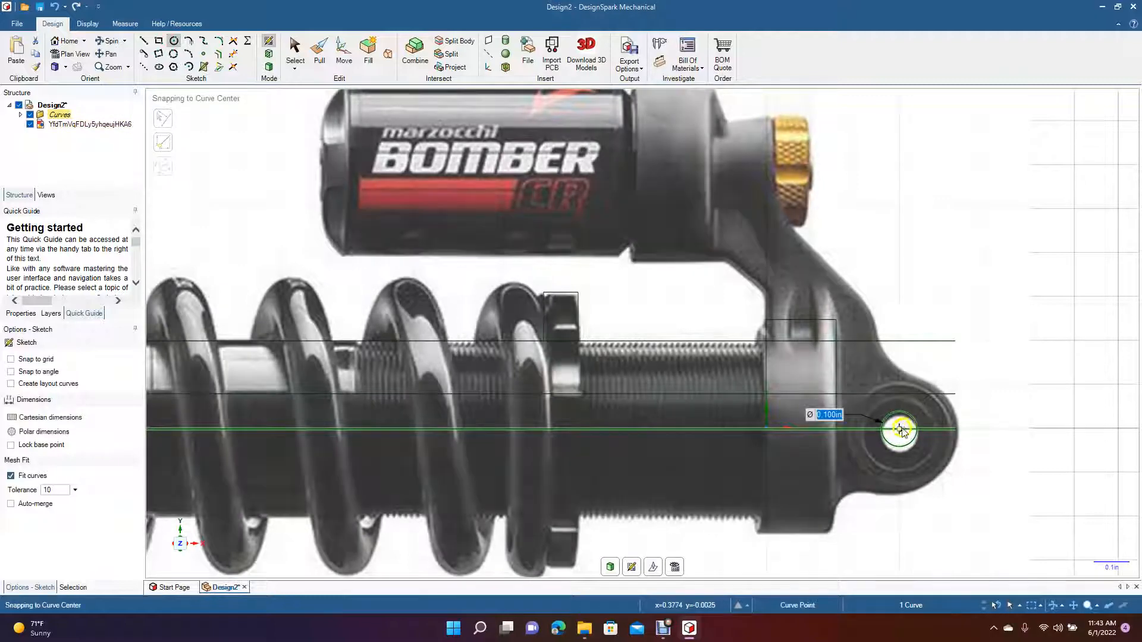
Sketch a concentric circle 0.25 in in diameter around the reservoir-side eyelet's hole.
click(900, 430)
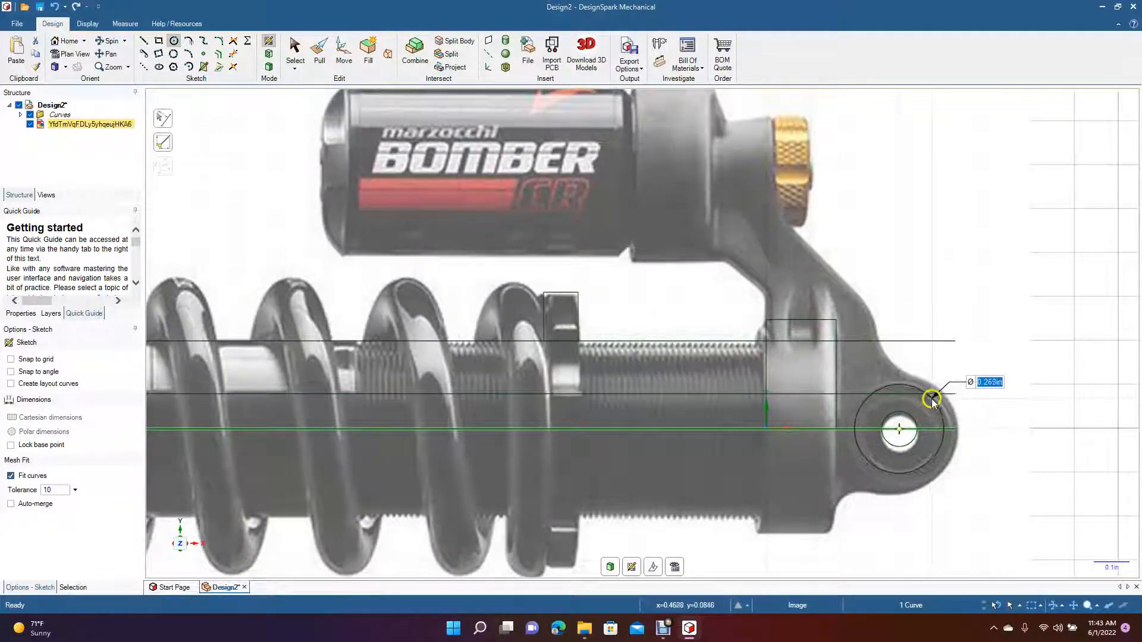
text(0.25)
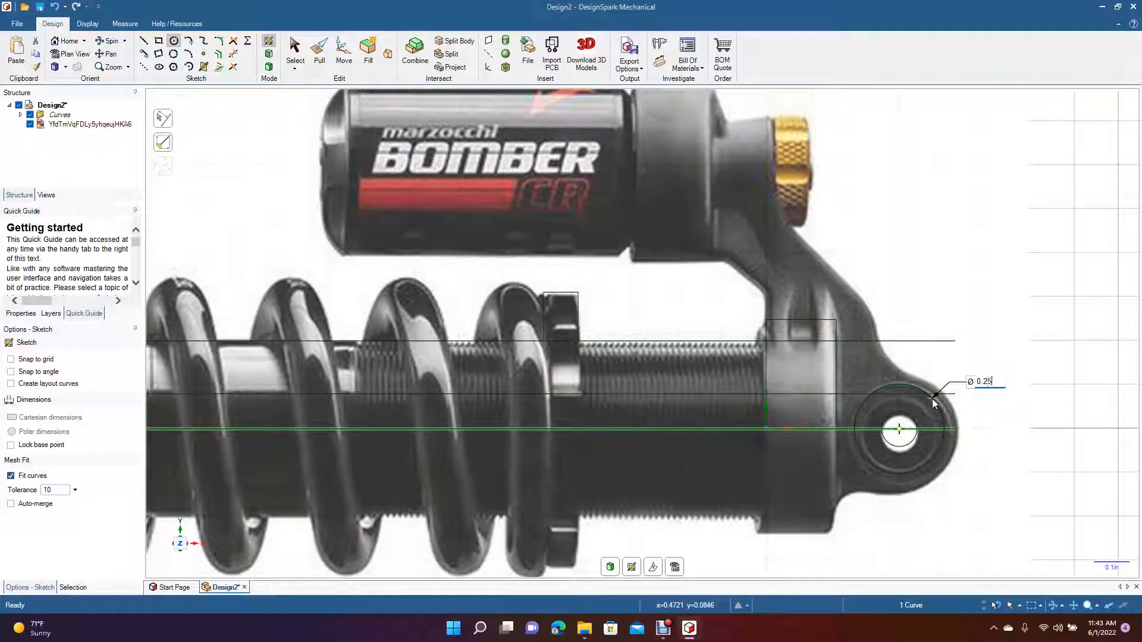
key(Return)
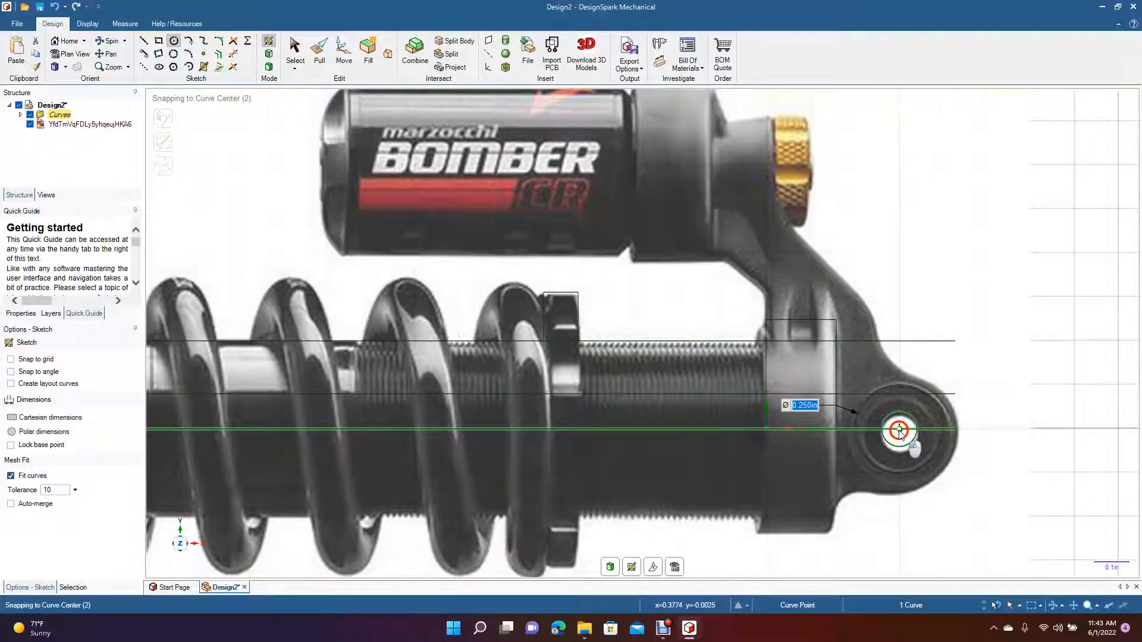
Sketch a third concentric circle for the eyelet's outer edge and set its diameter to 0.32 in.
click(899, 430)
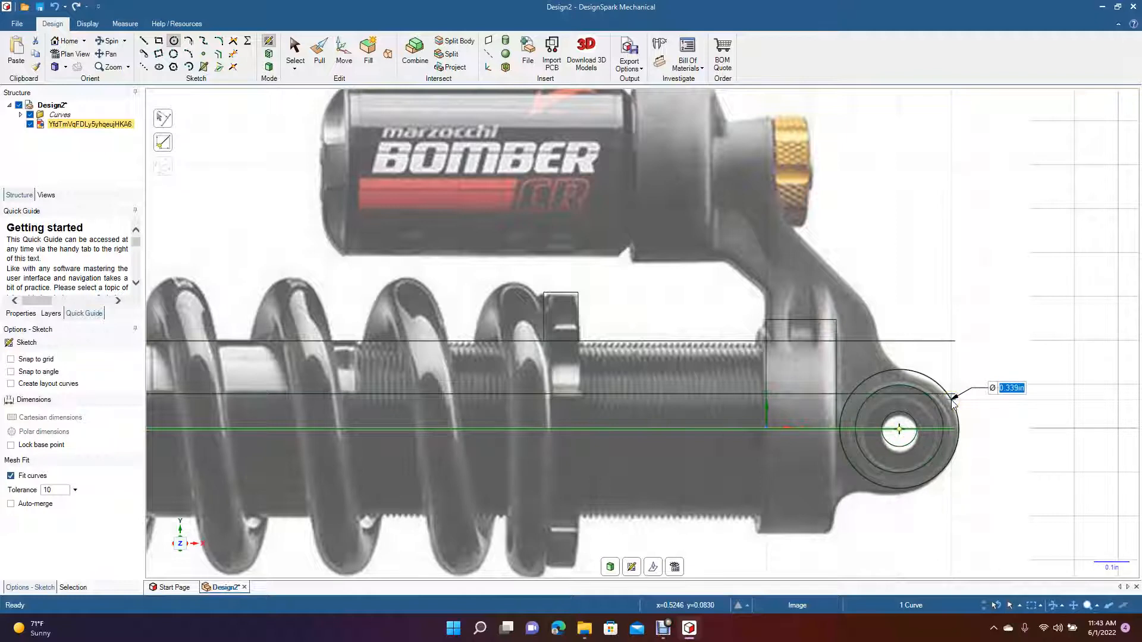
text(0.3)
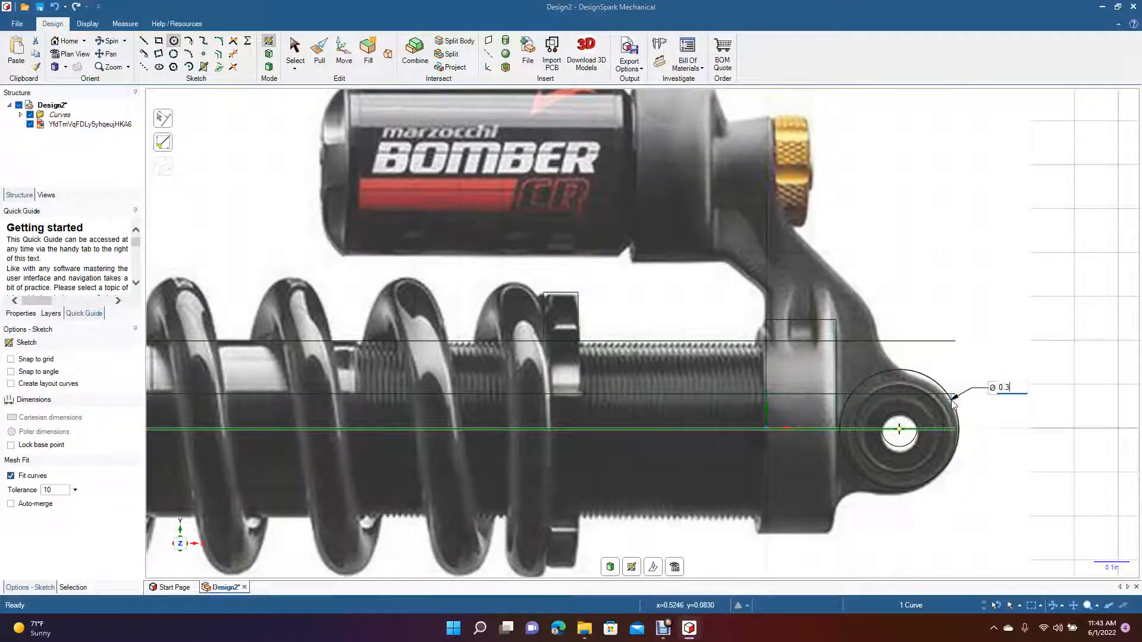
text(5)
key(Return)
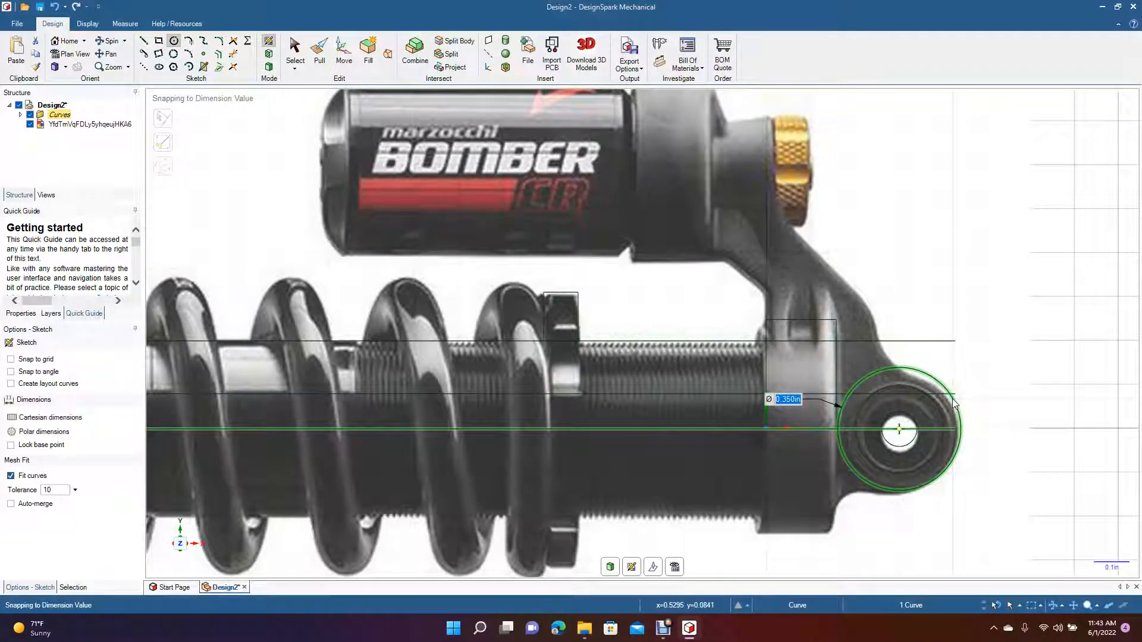
text(0.)
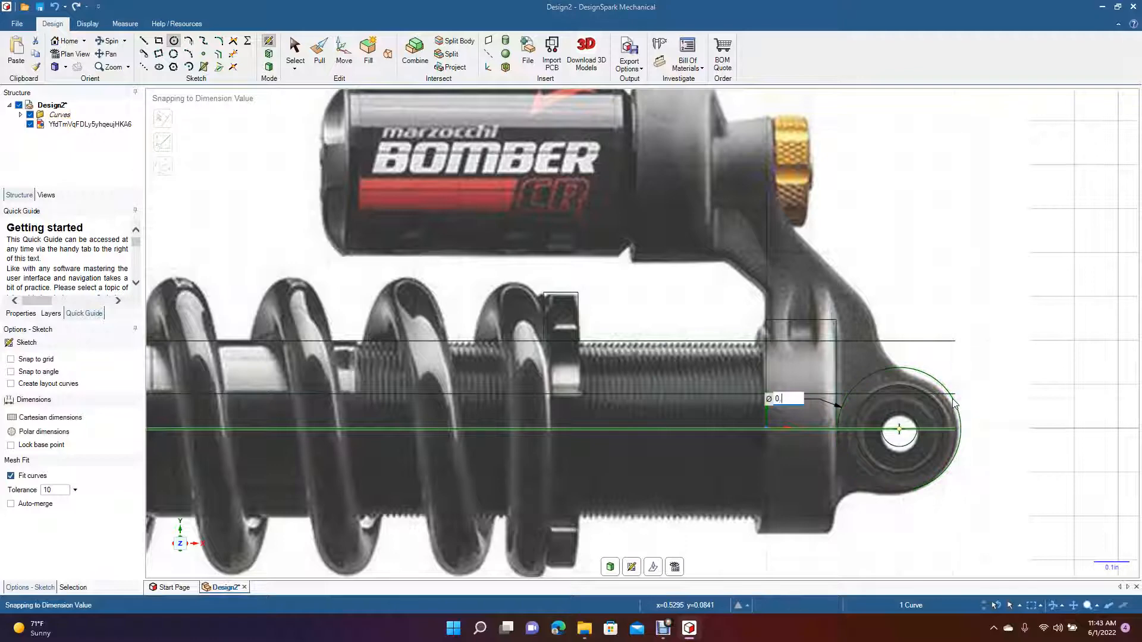
text(32)
key(Return)
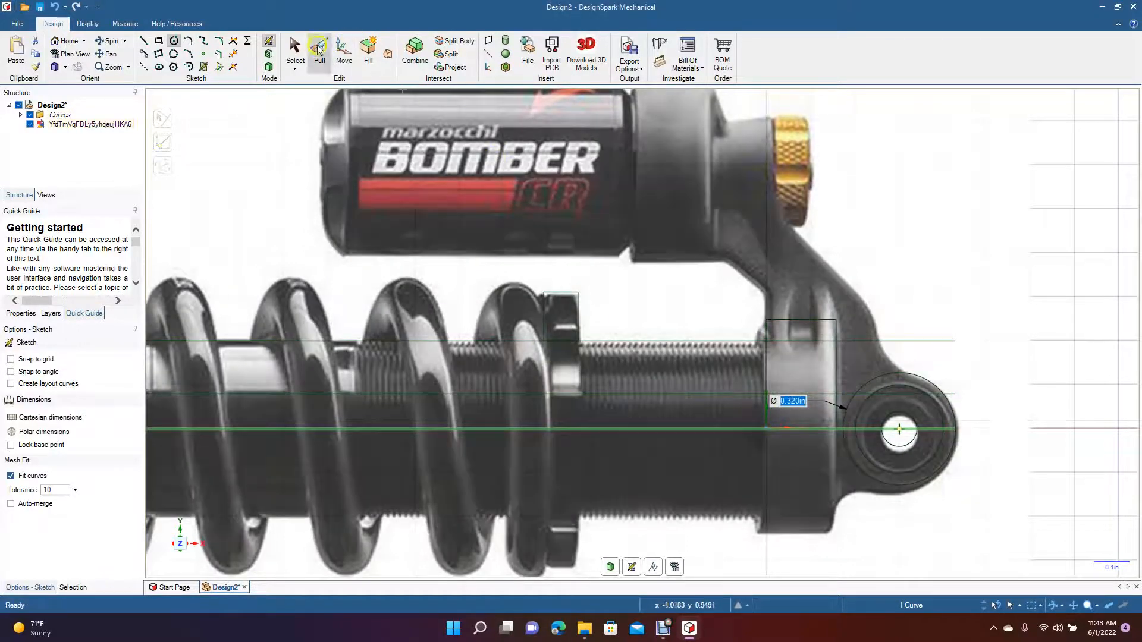
click(301, 53)
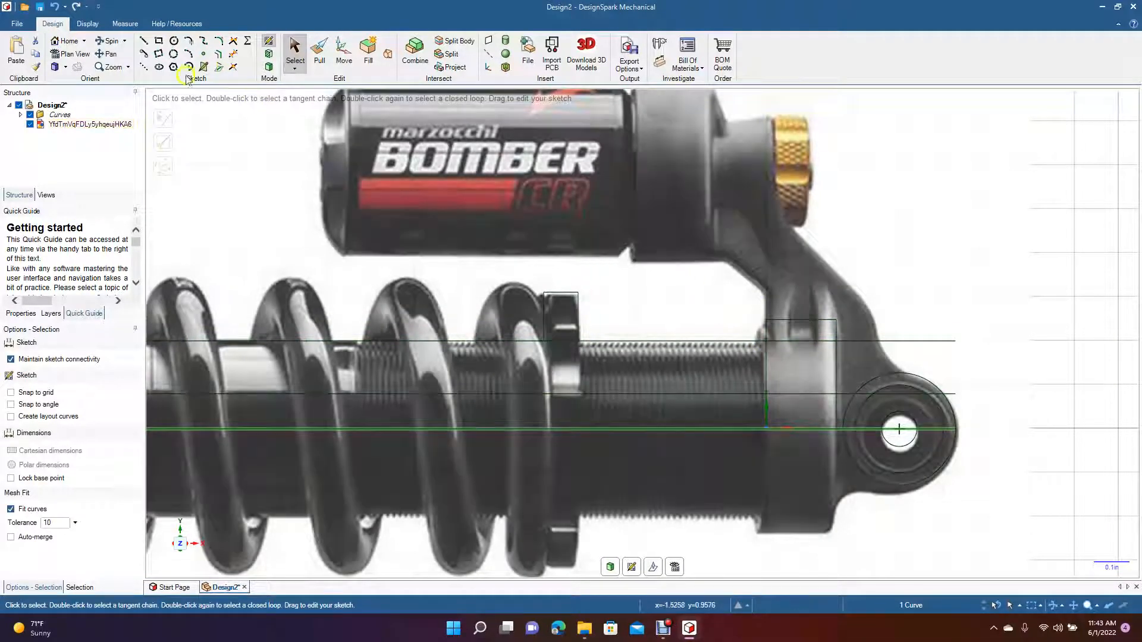
Sketch a horizontal axis line about 1.1 in long through the reservoir's middle, from its free end to the cap's far edge.
click(111, 54)
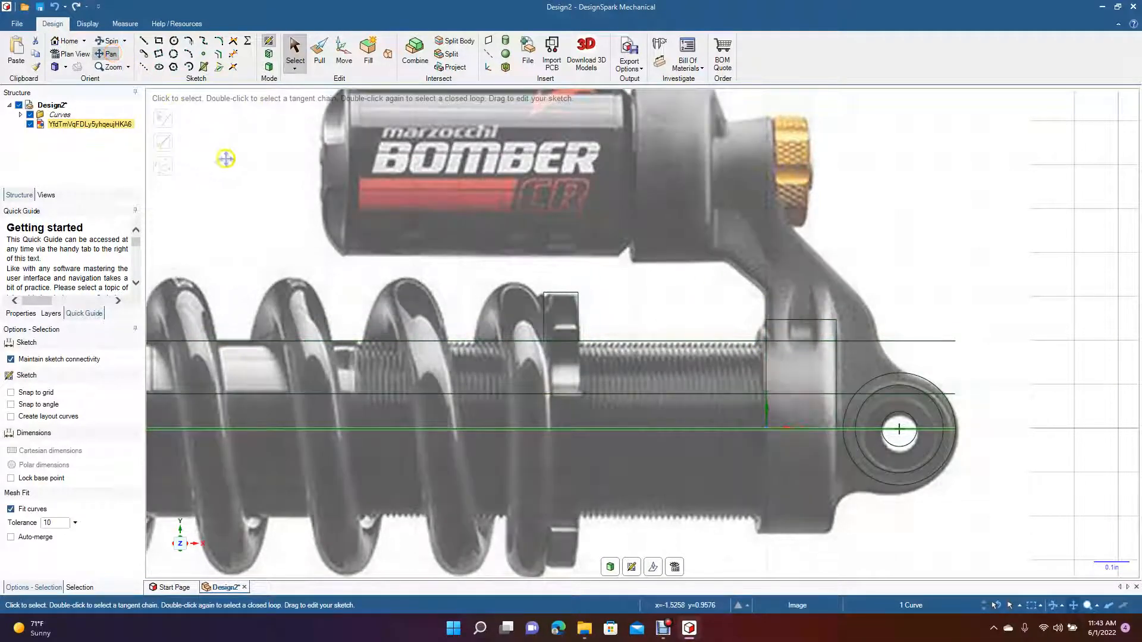
drag(225, 158, 336, 274)
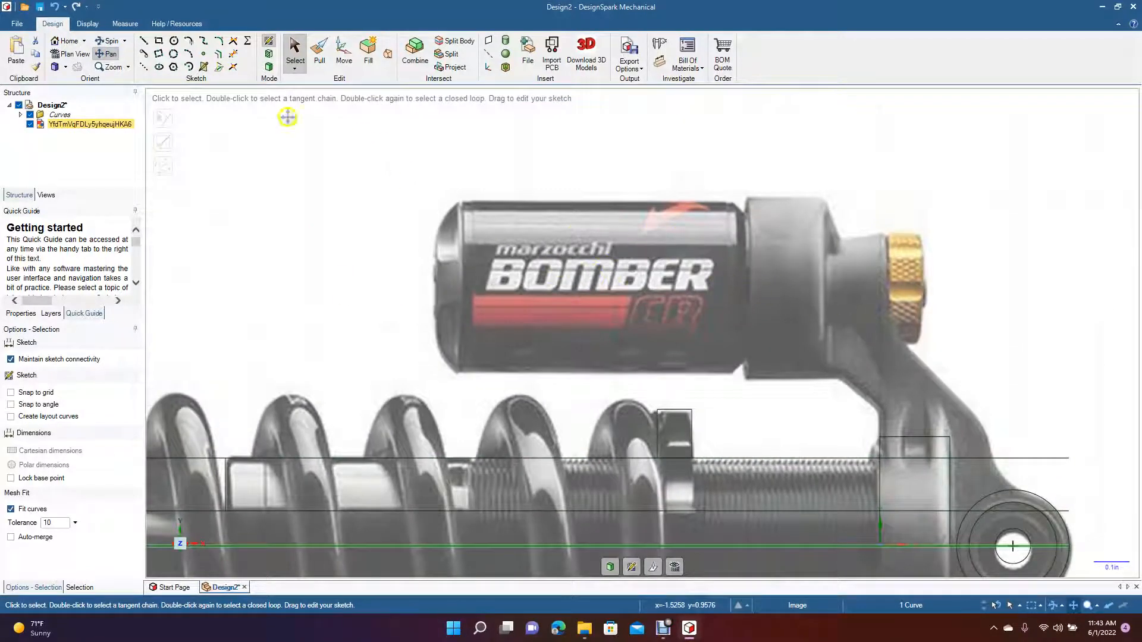
click(157, 41)
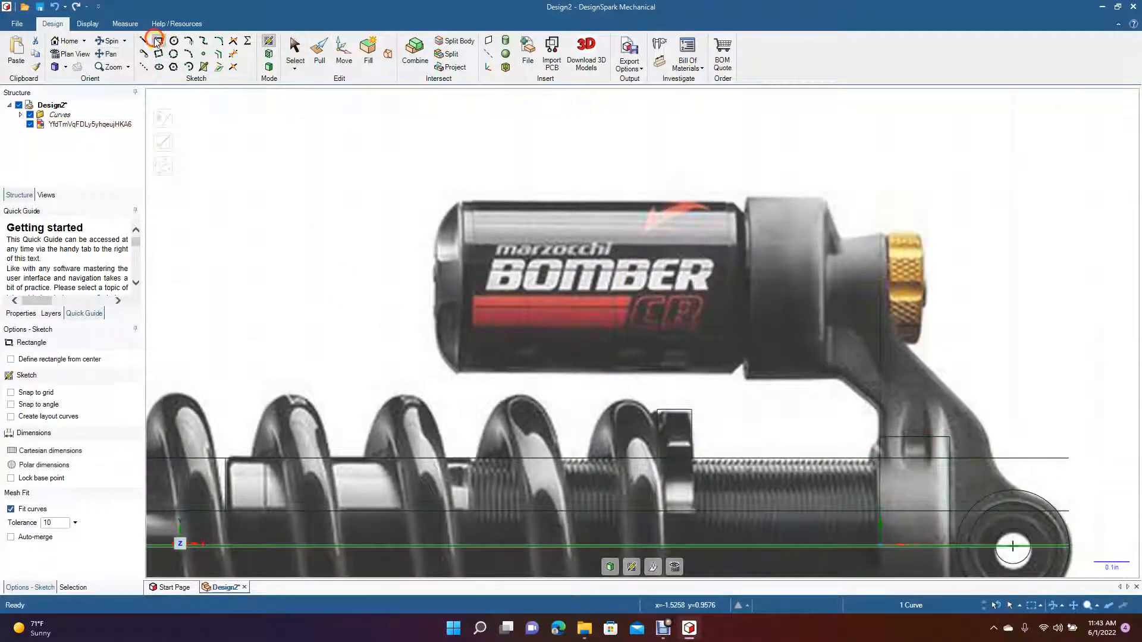
click(143, 40)
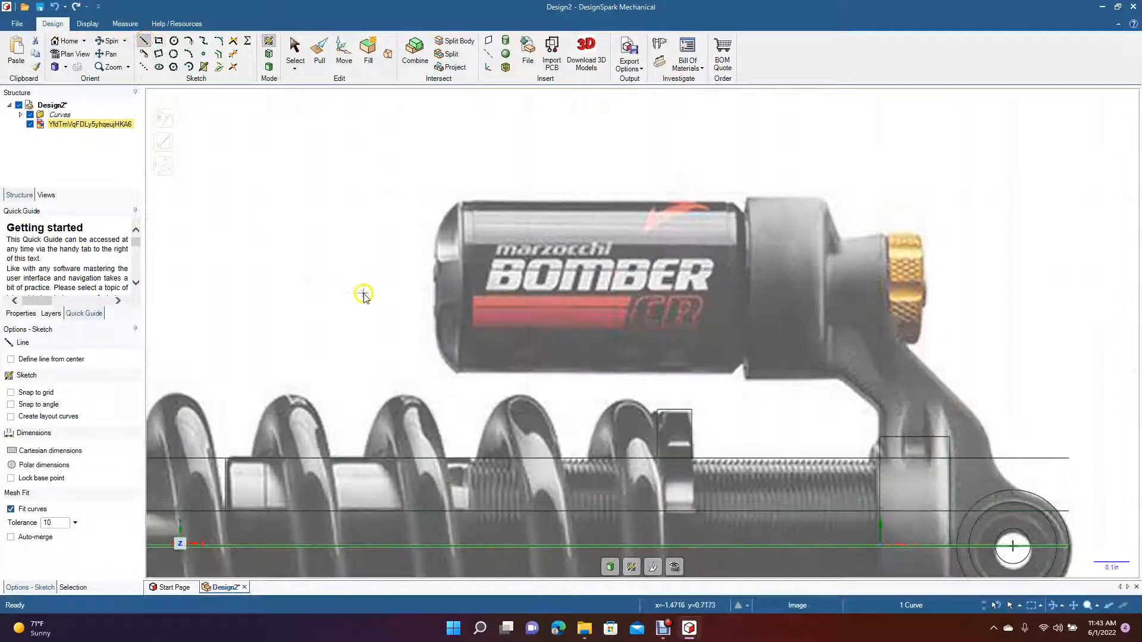
click(435, 290)
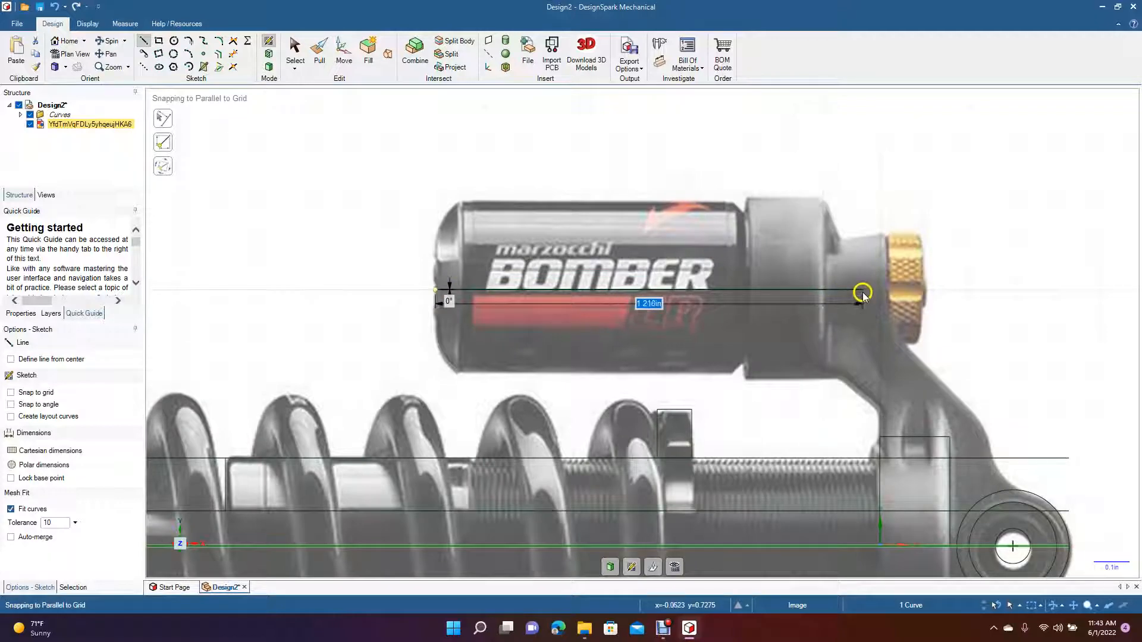
click(826, 291)
click(293, 51)
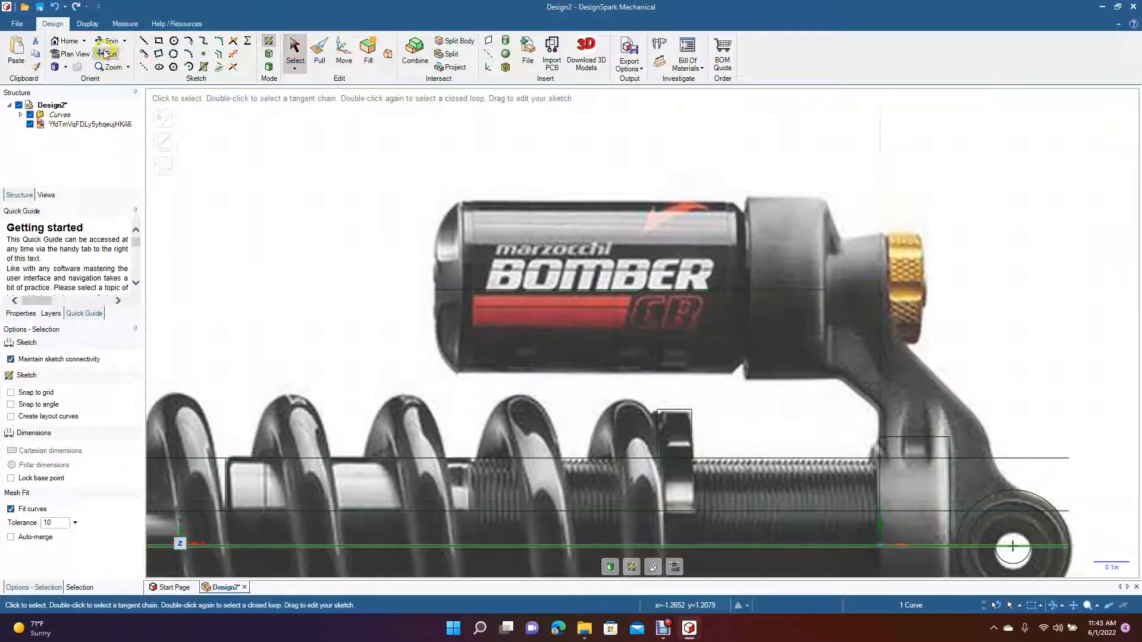
Trace the reservoir's upper half with connected lines around the cap, short bevel, body top and about 0.25 in end, closing at the axis line.
click(144, 41)
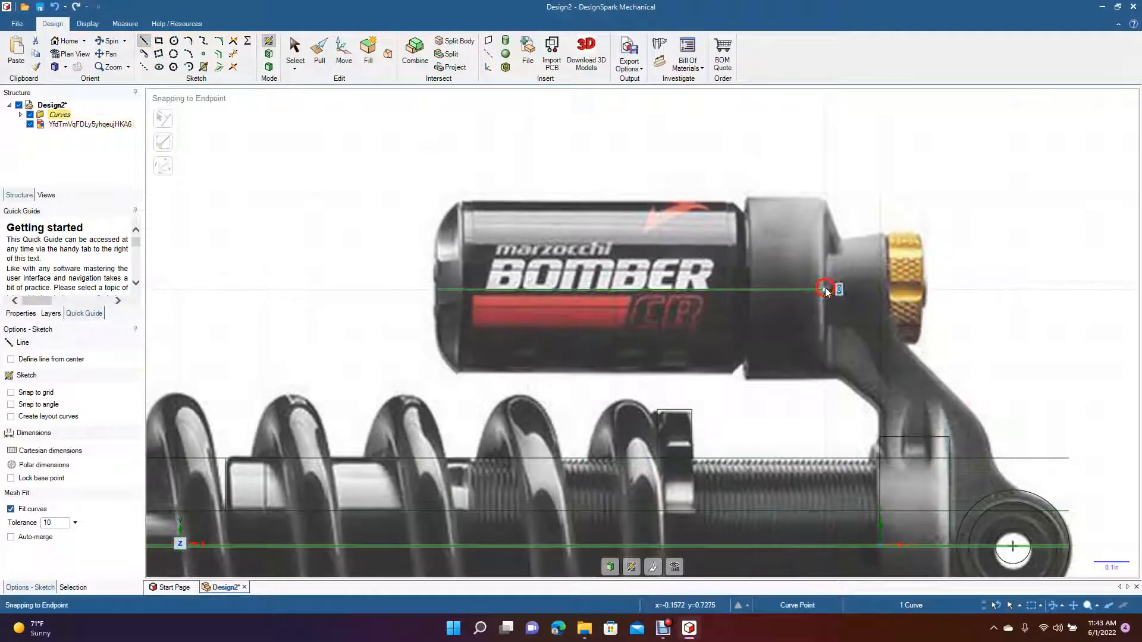
click(825, 289)
click(826, 195)
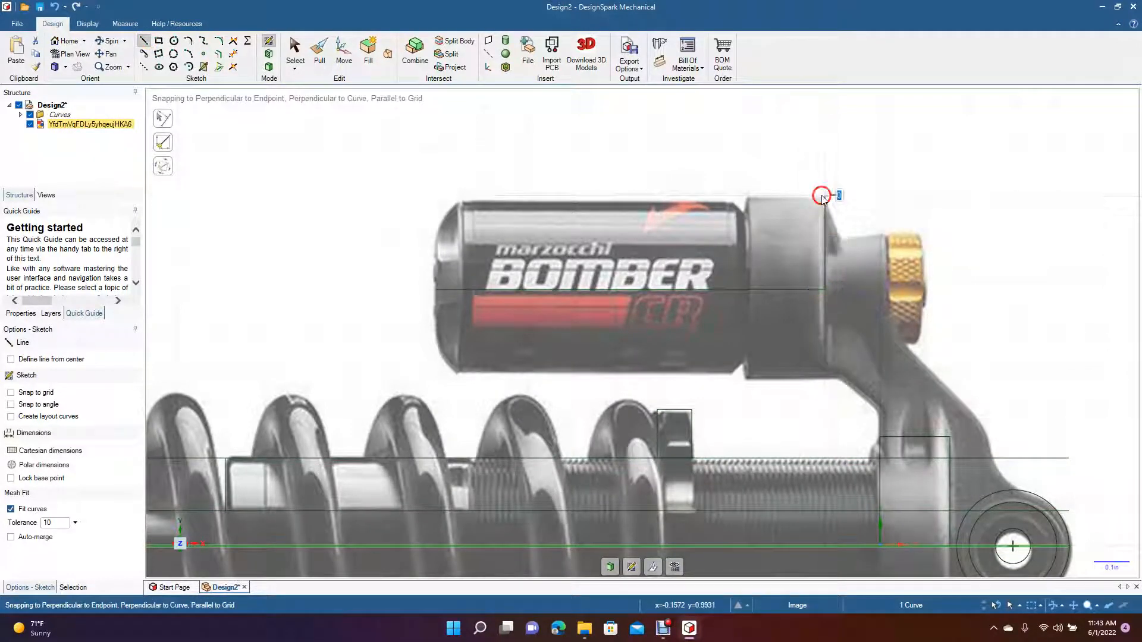
click(745, 196)
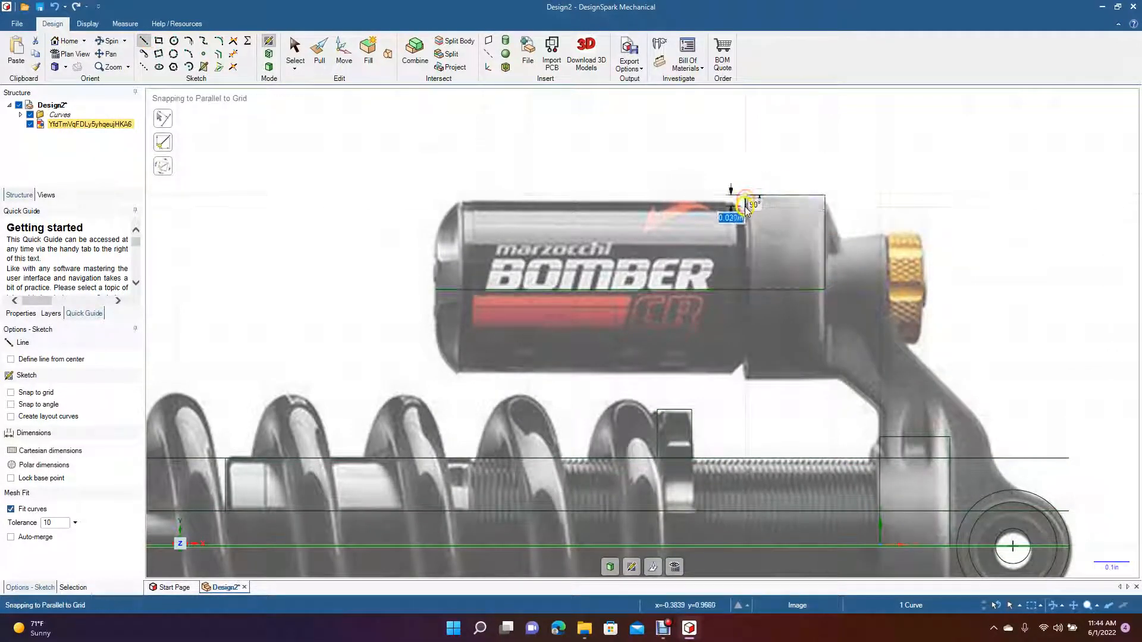
click(744, 211)
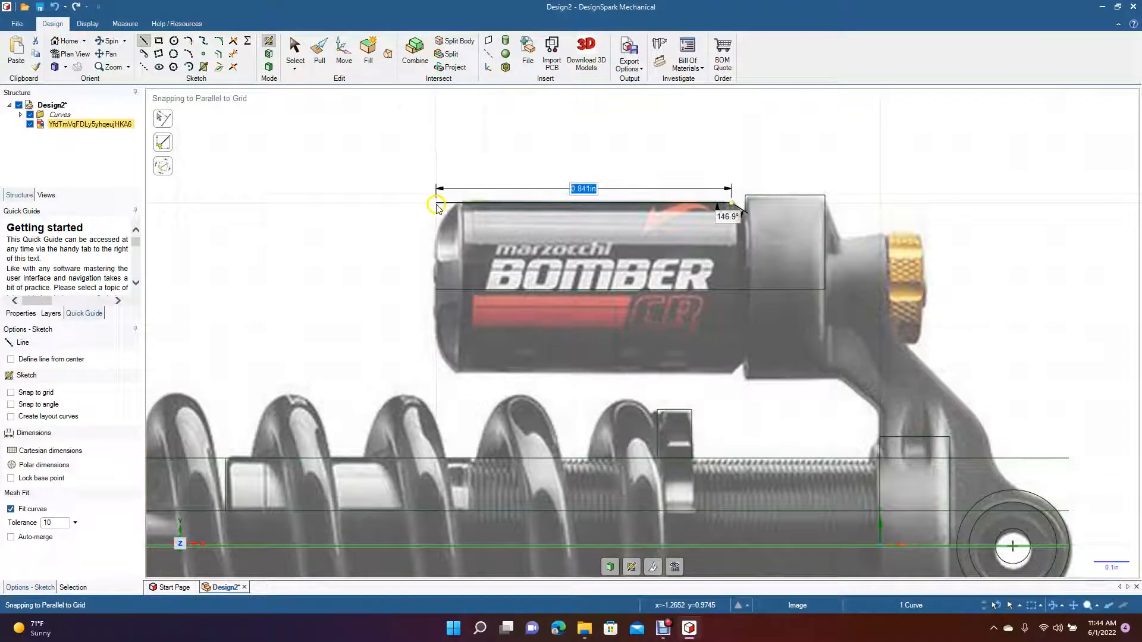
click(437, 205)
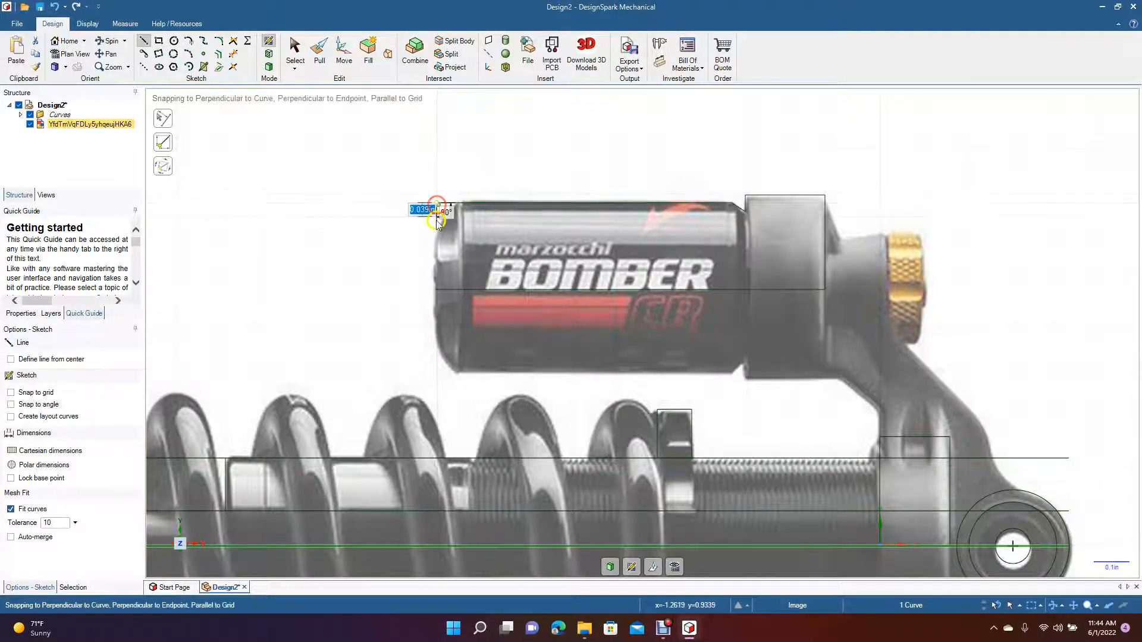
click(435, 288)
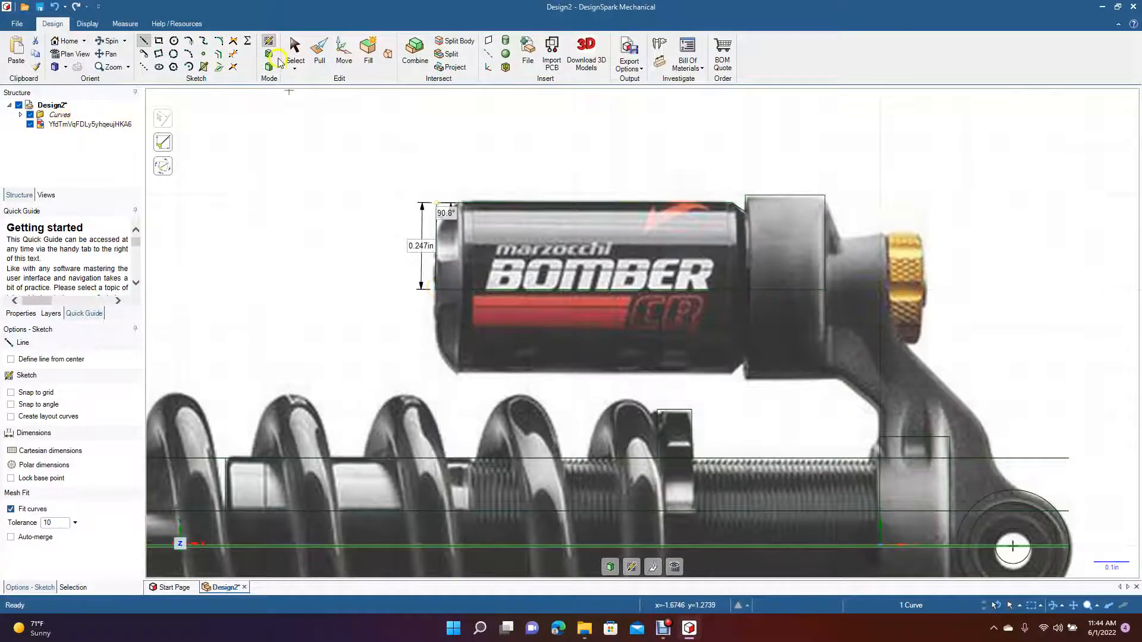
click(297, 47)
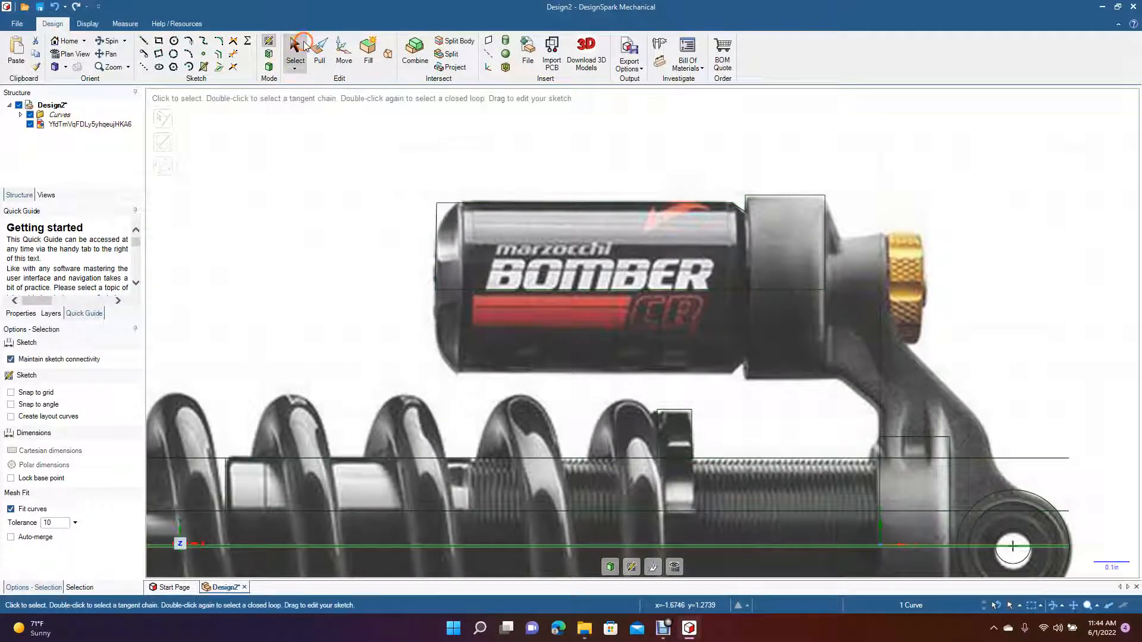
Round the upper corner at the reservoir's free end with a radius of about 0.084 in.
click(219, 42)
click(436, 219)
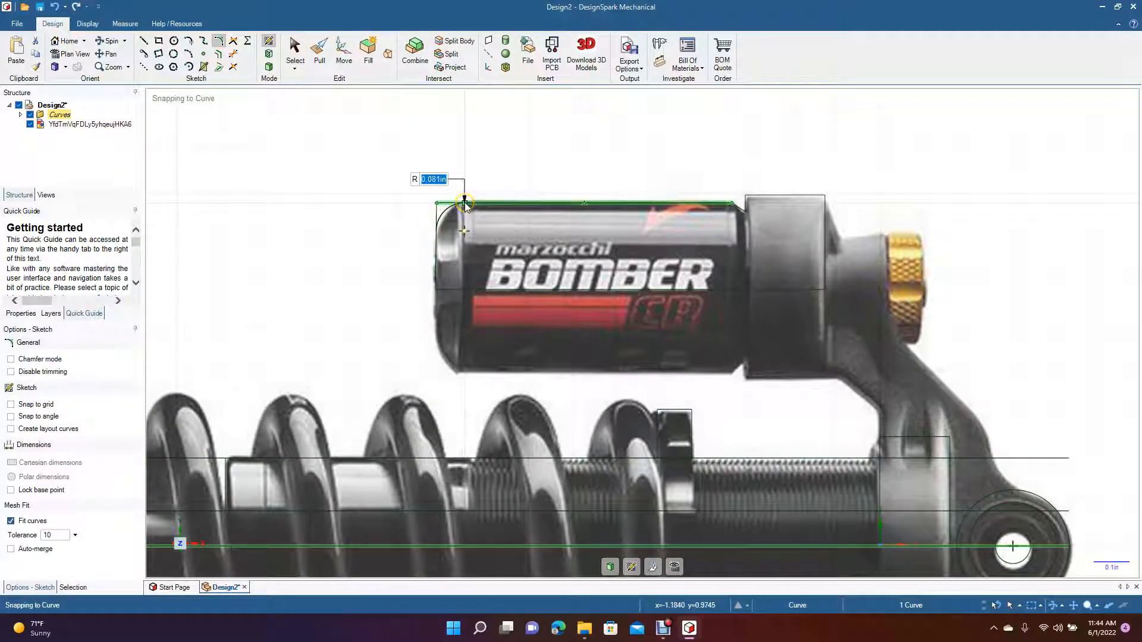
click(467, 204)
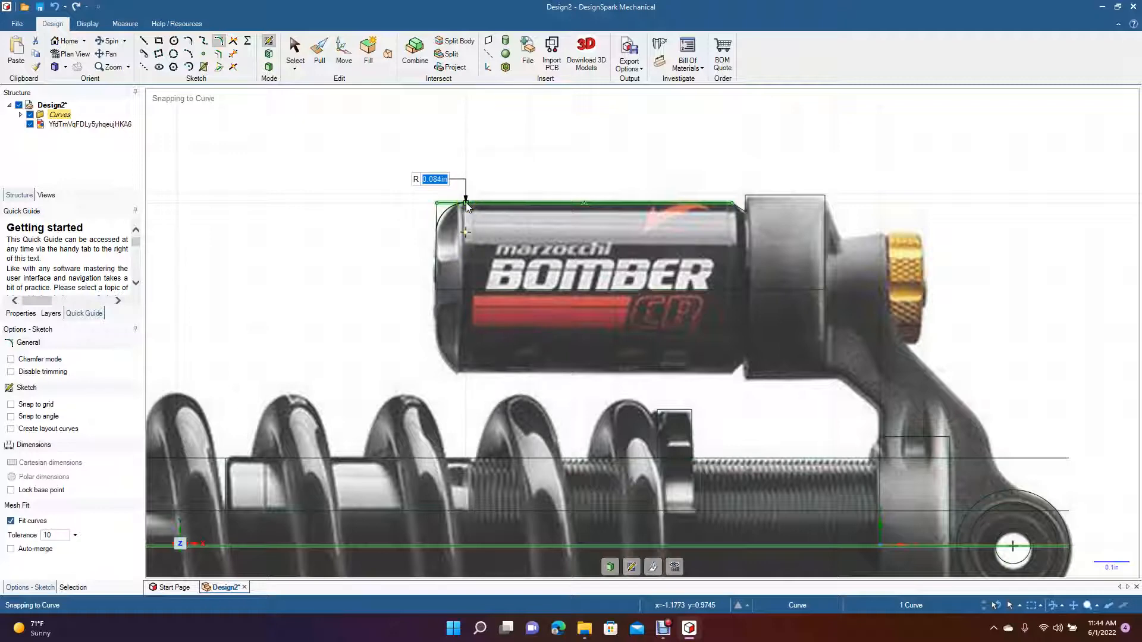
click(292, 48)
click(427, 249)
click(800, 237)
click(770, 289)
click(806, 275)
click(824, 200)
click(848, 244)
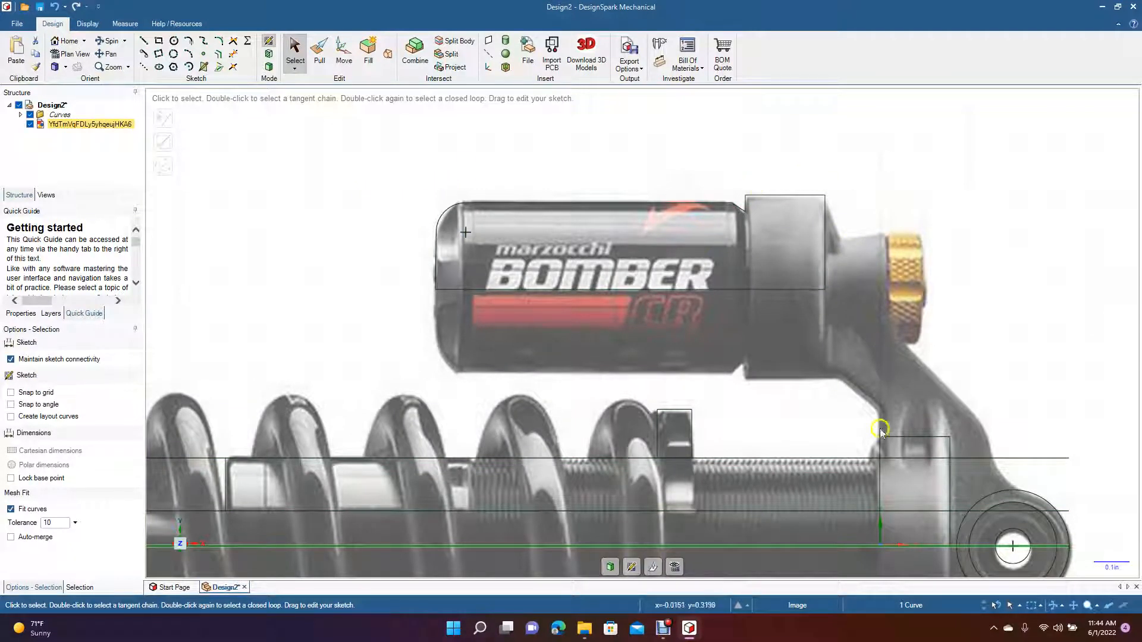
Trace the neck's upper outline with connected lines from the cap edge down its slope, about 0.12 in outward, and about 0.21 in straight down.
click(143, 41)
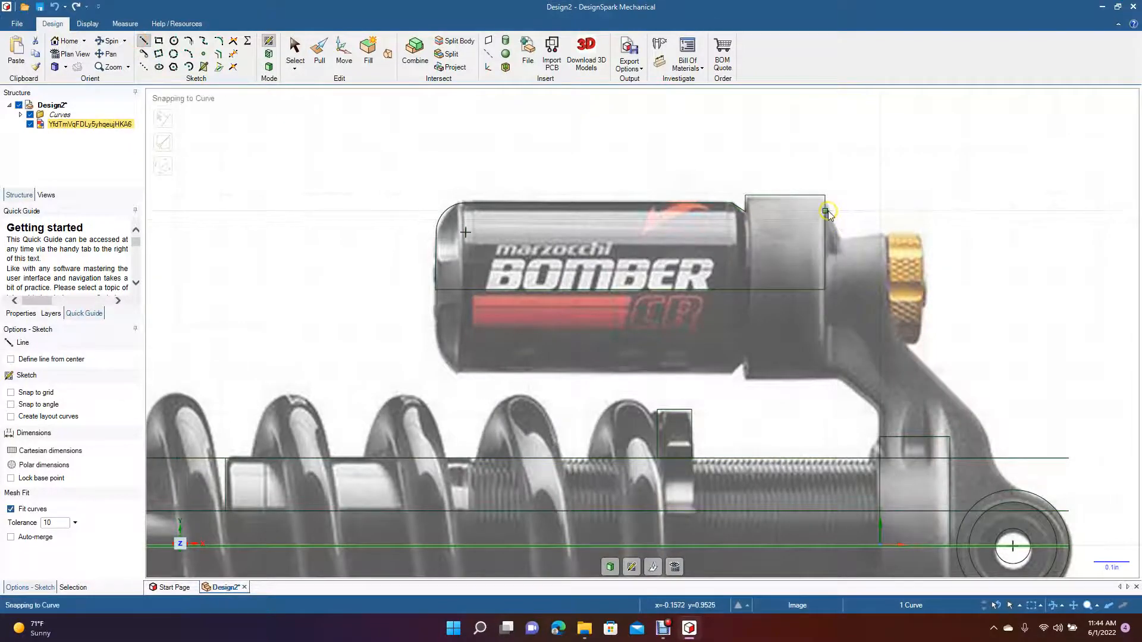
click(826, 211)
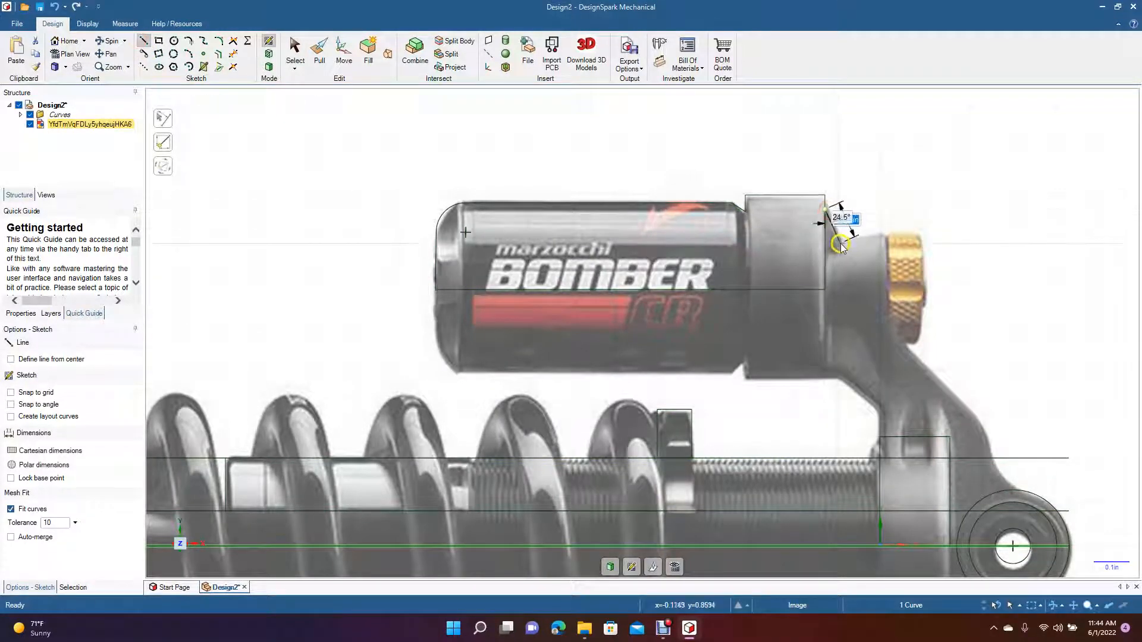
click(841, 243)
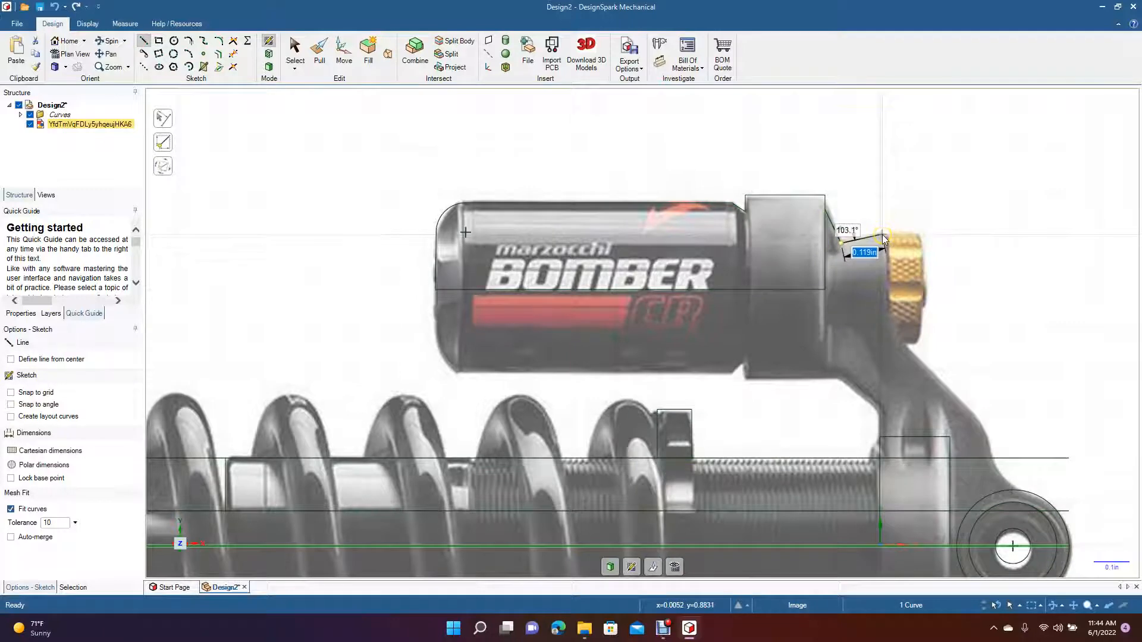
click(882, 235)
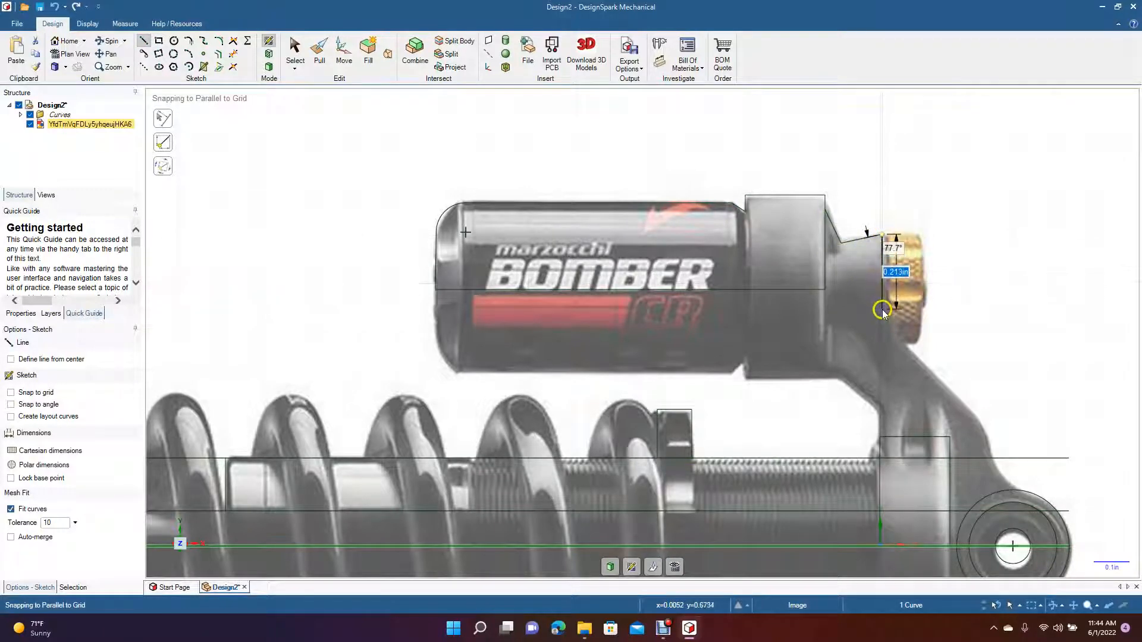
click(882, 312)
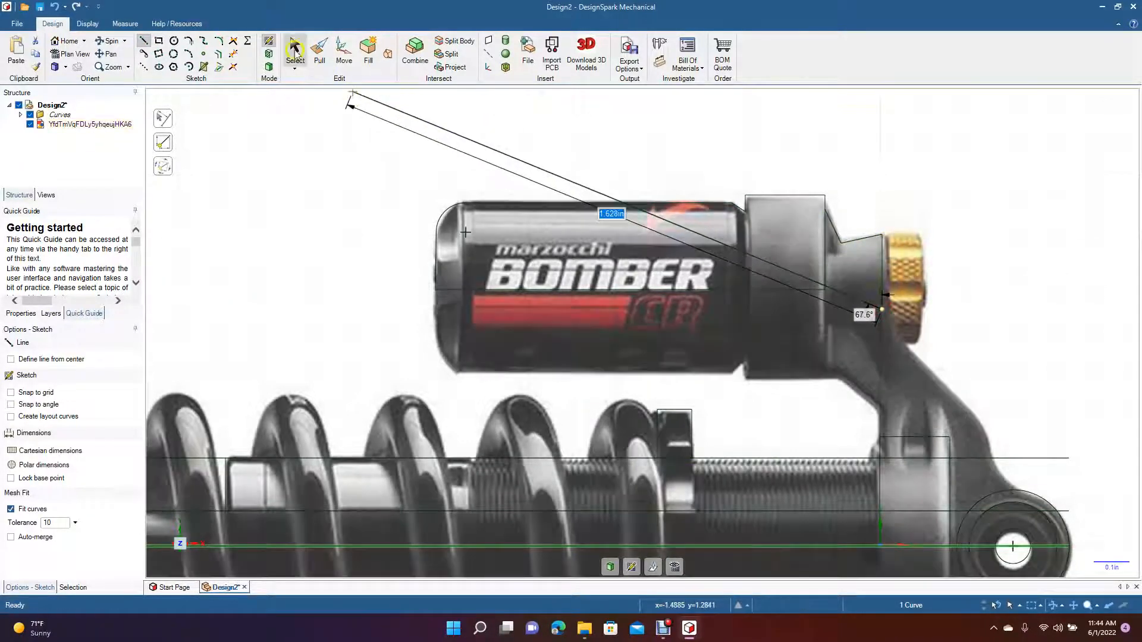
click(293, 47)
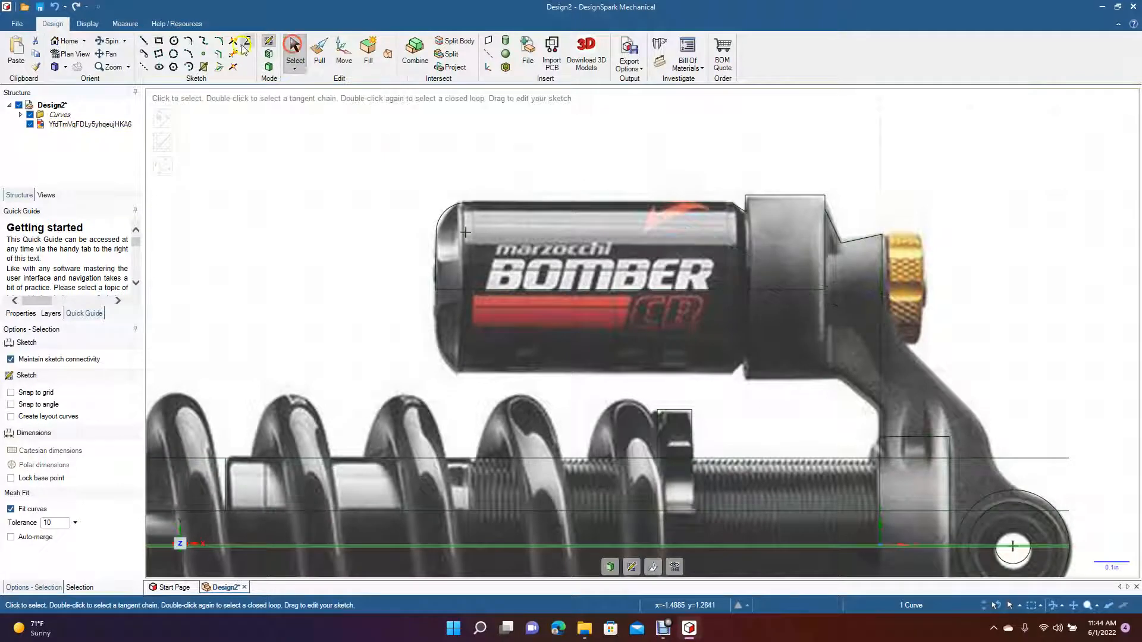
Extend the reservoir's axis line about 0.26 in past the cap and trim the overhanging lines where it meets the neck's vertical edge.
click(142, 41)
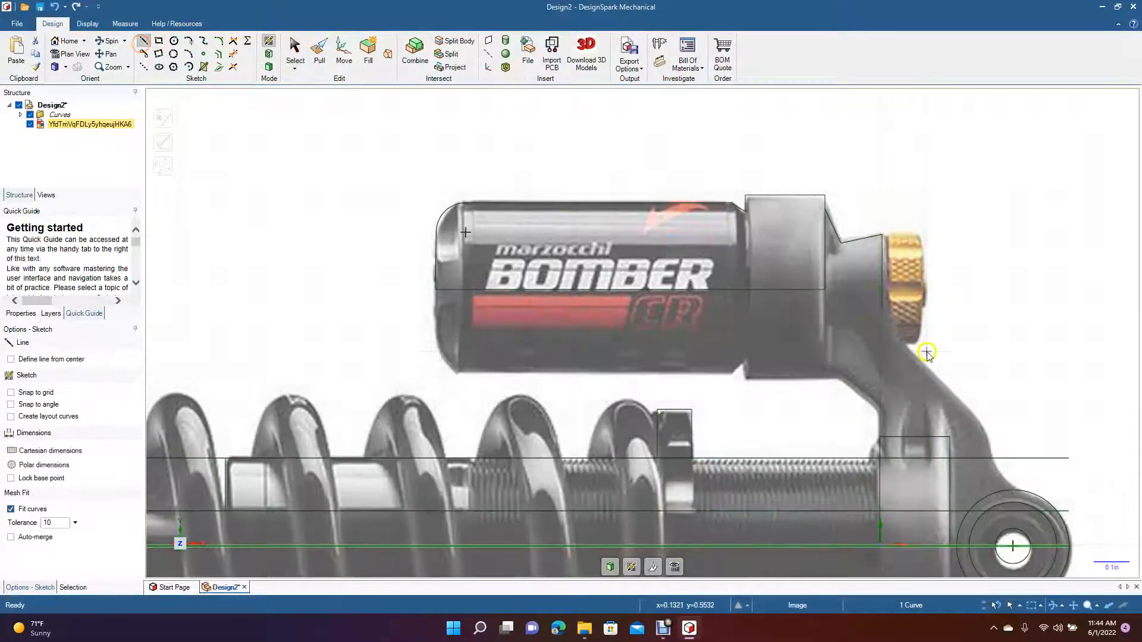
click(825, 291)
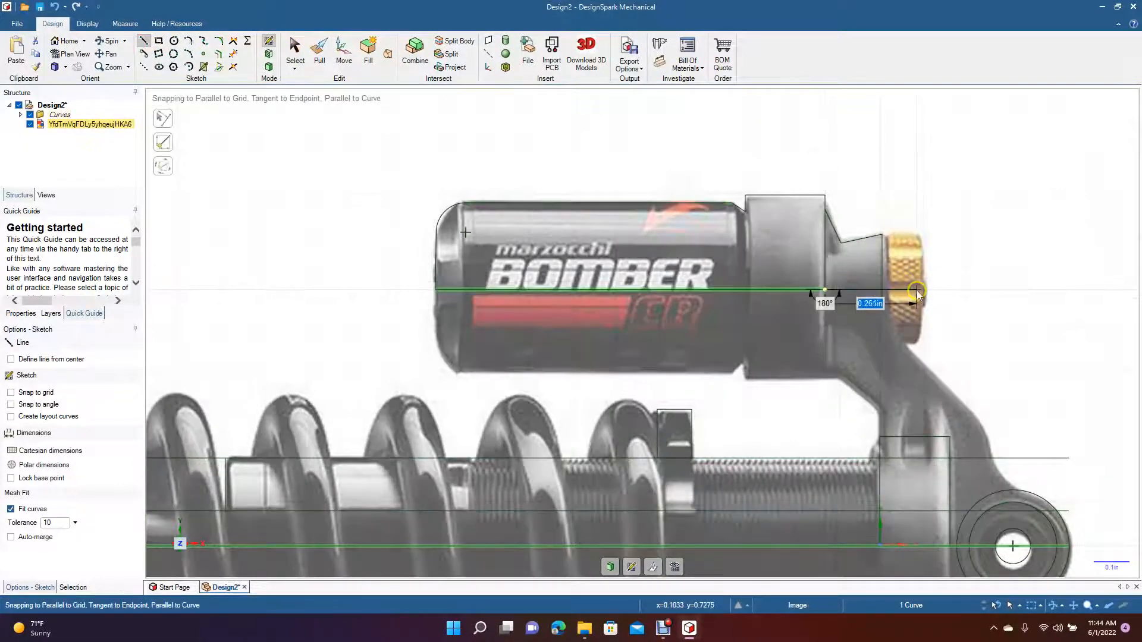
click(918, 294)
click(294, 51)
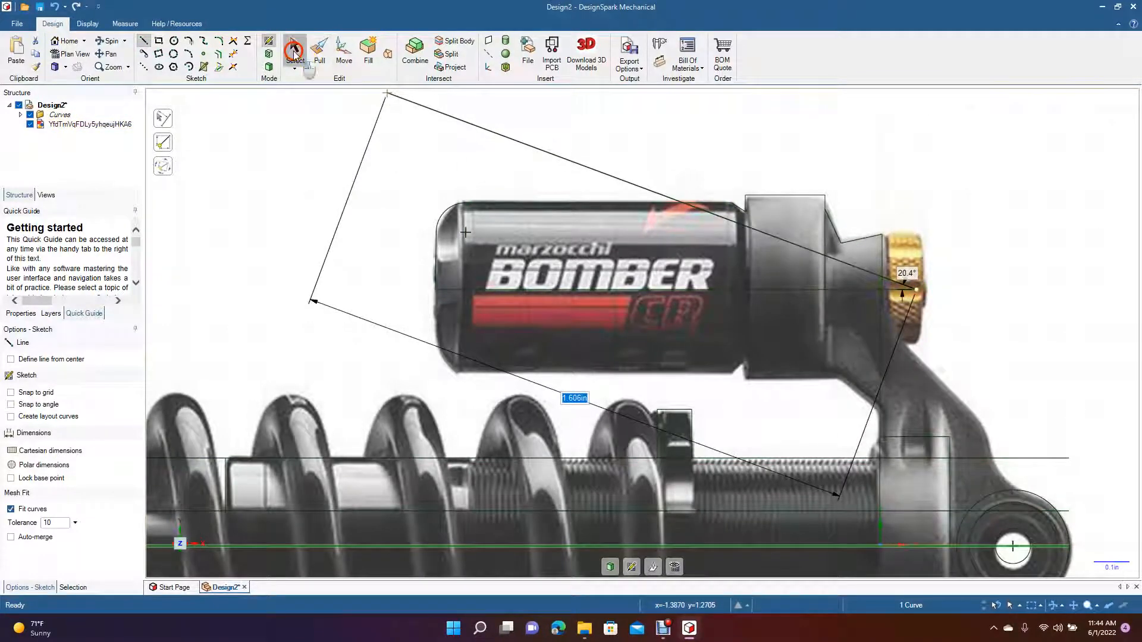
click(234, 58)
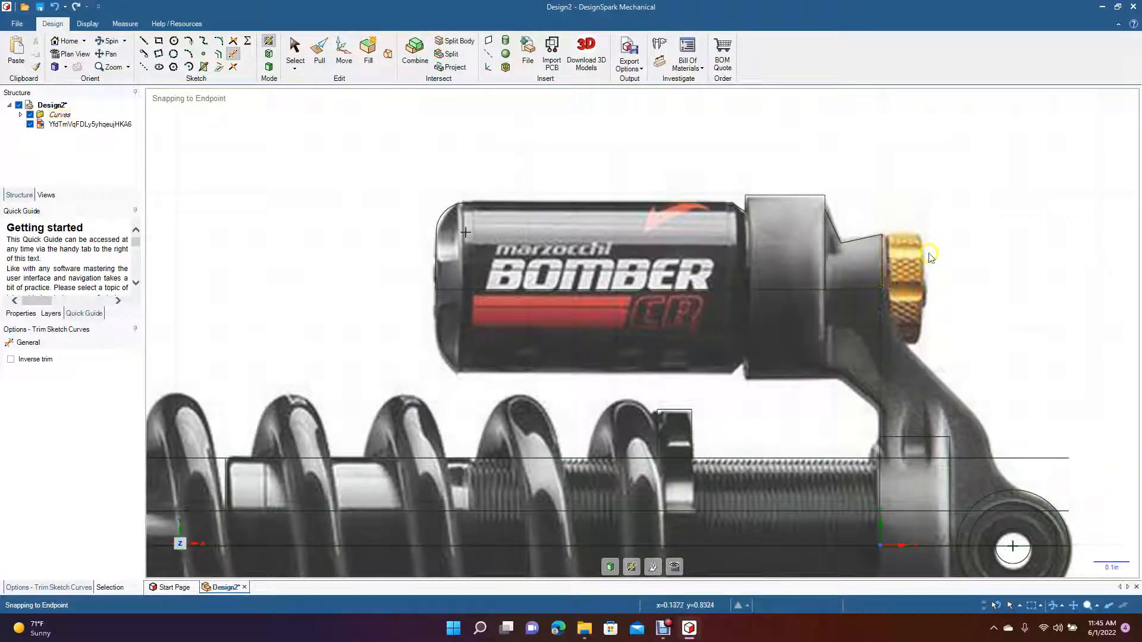
Sketch a closed rectangle about 0.11 in wide and 0.18 in high around the gold knob's upper half, starting on the axis line.
click(144, 40)
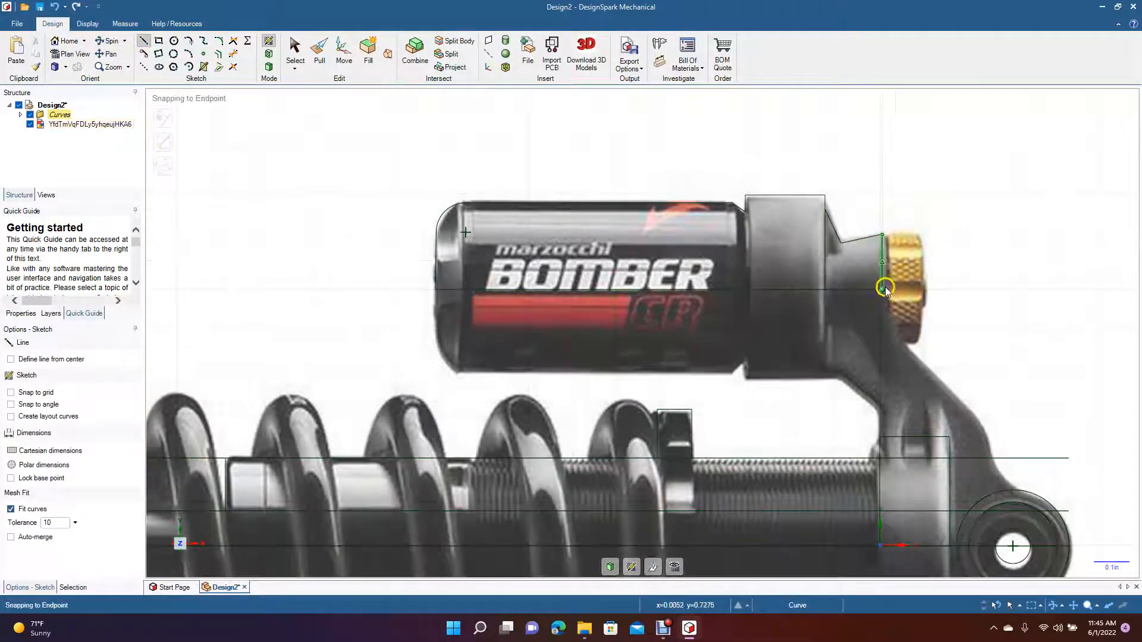
click(883, 289)
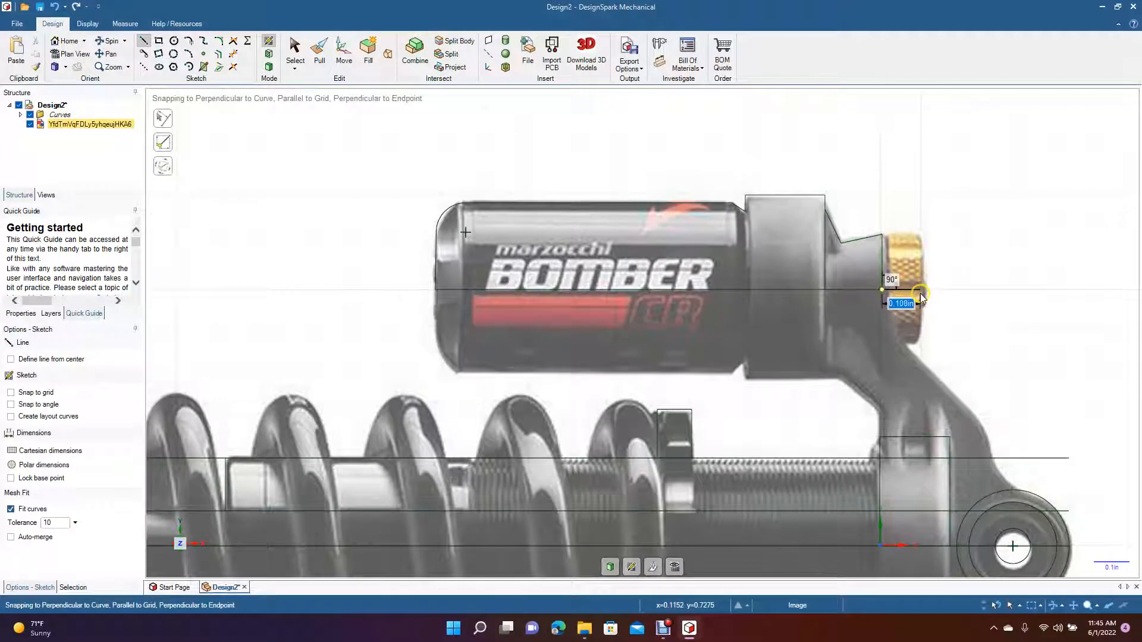
click(920, 291)
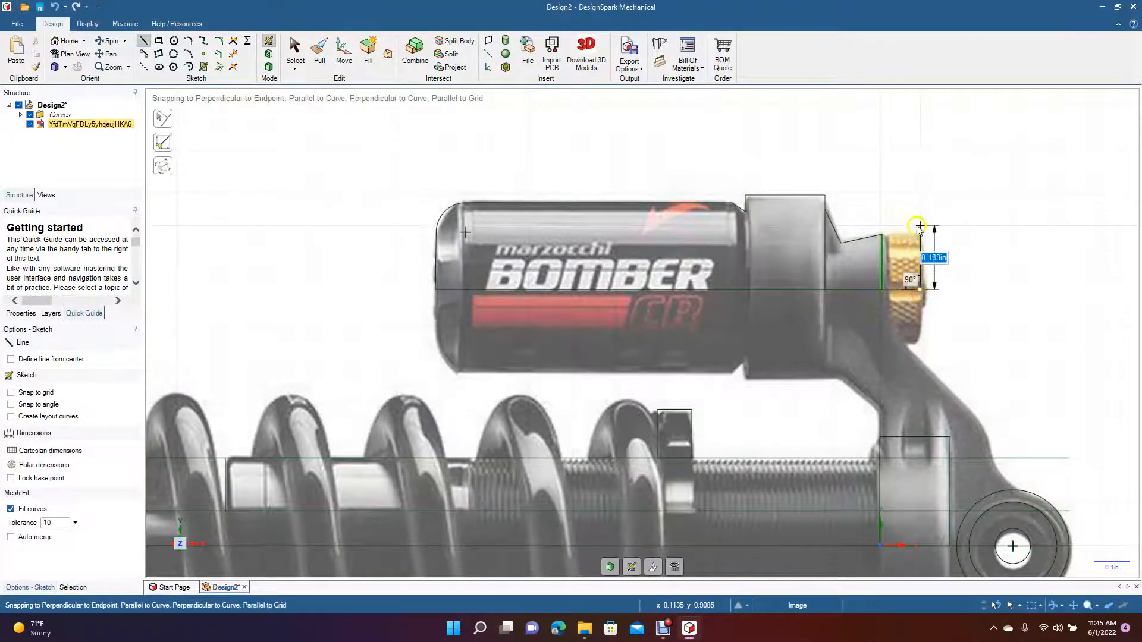
click(884, 227)
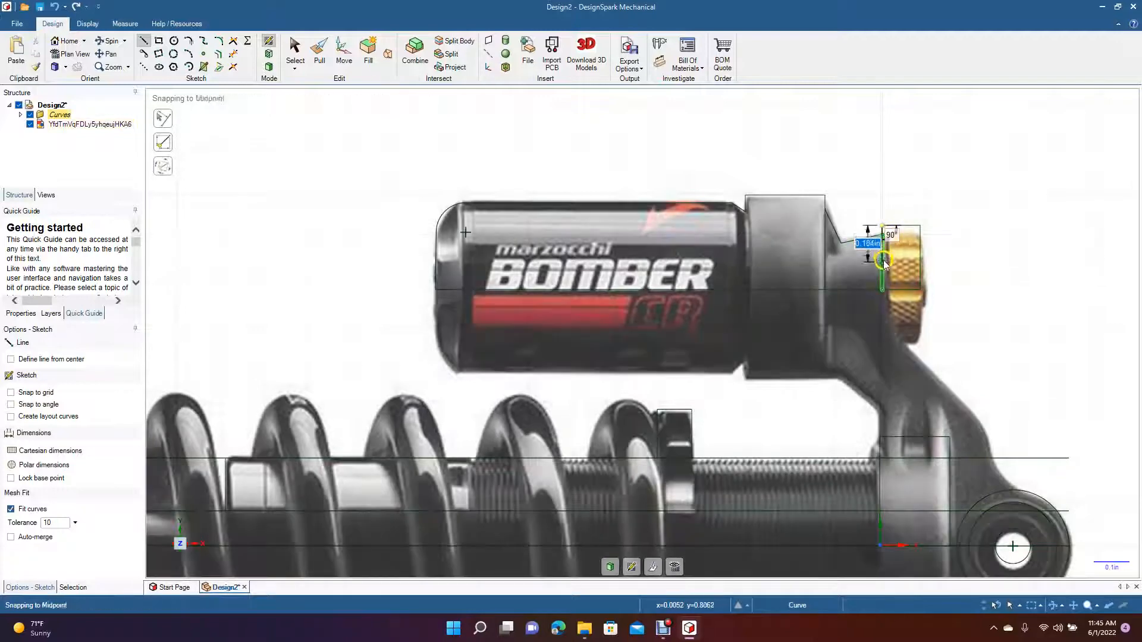
click(883, 289)
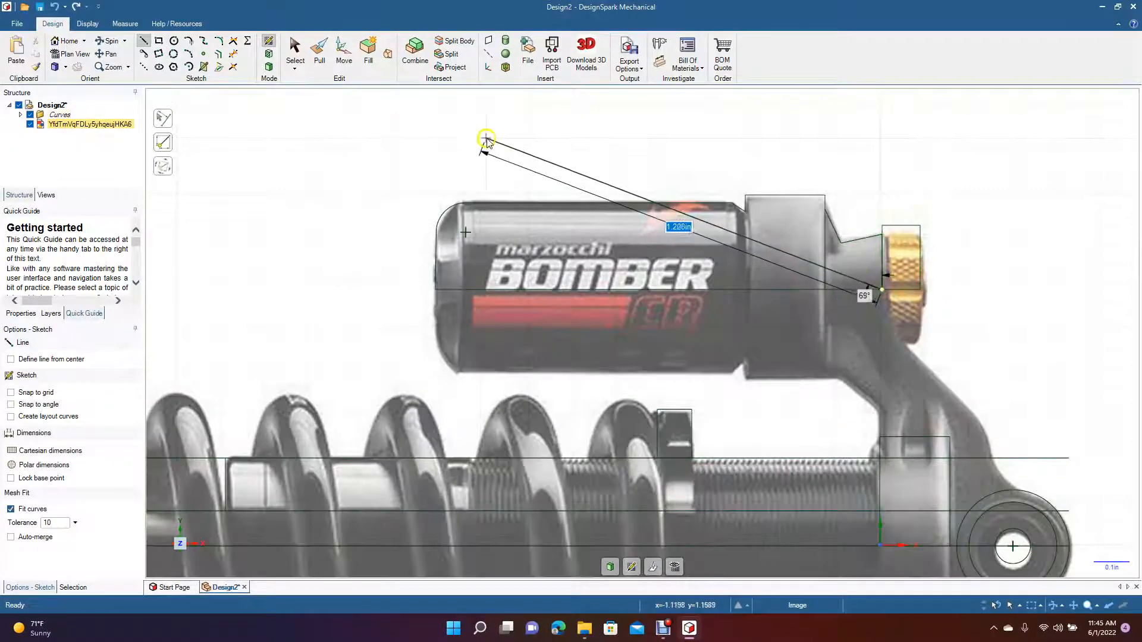
click(295, 50)
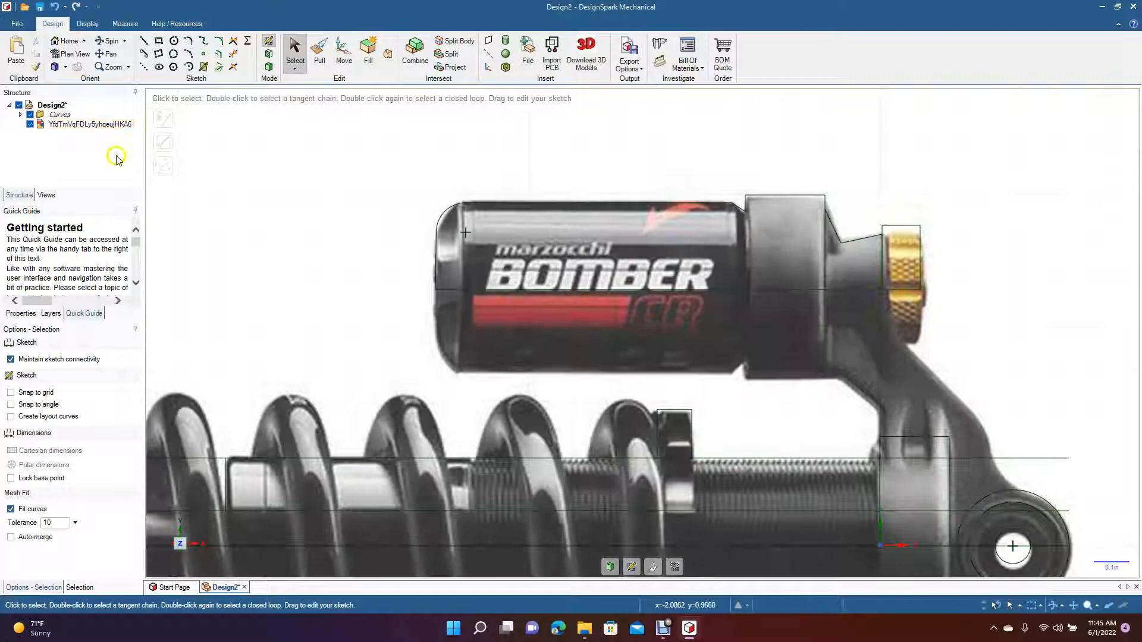
Trace the bracket arm with connected lines from the cap's lower corner up its edge, across the neck, and down the outer slope to the eyelet's outer circle.
click(143, 40)
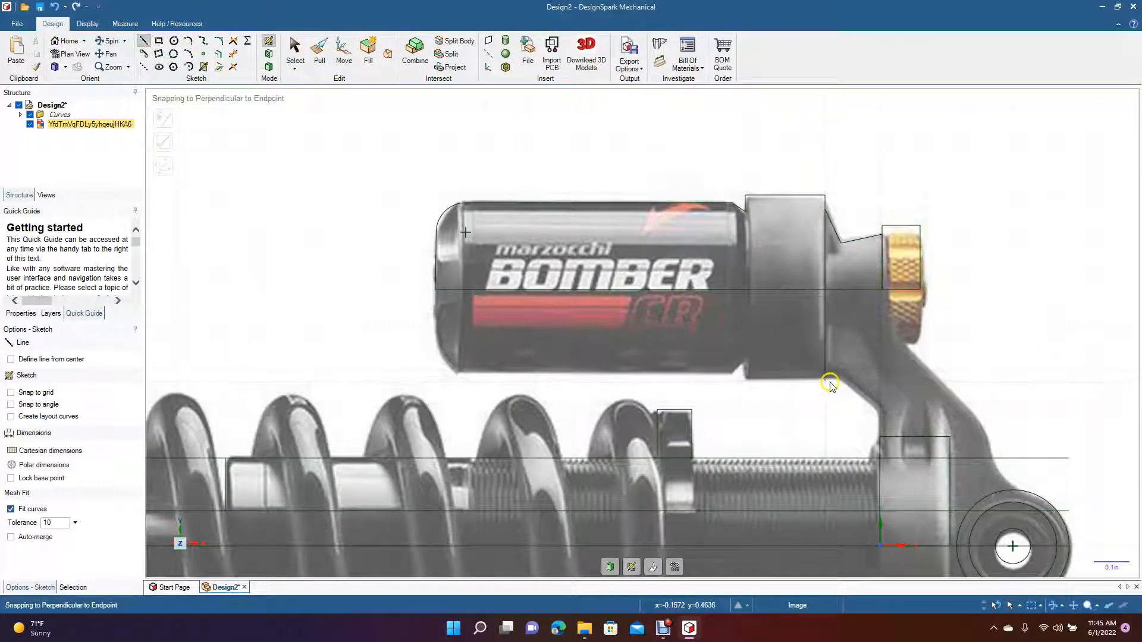
click(825, 381)
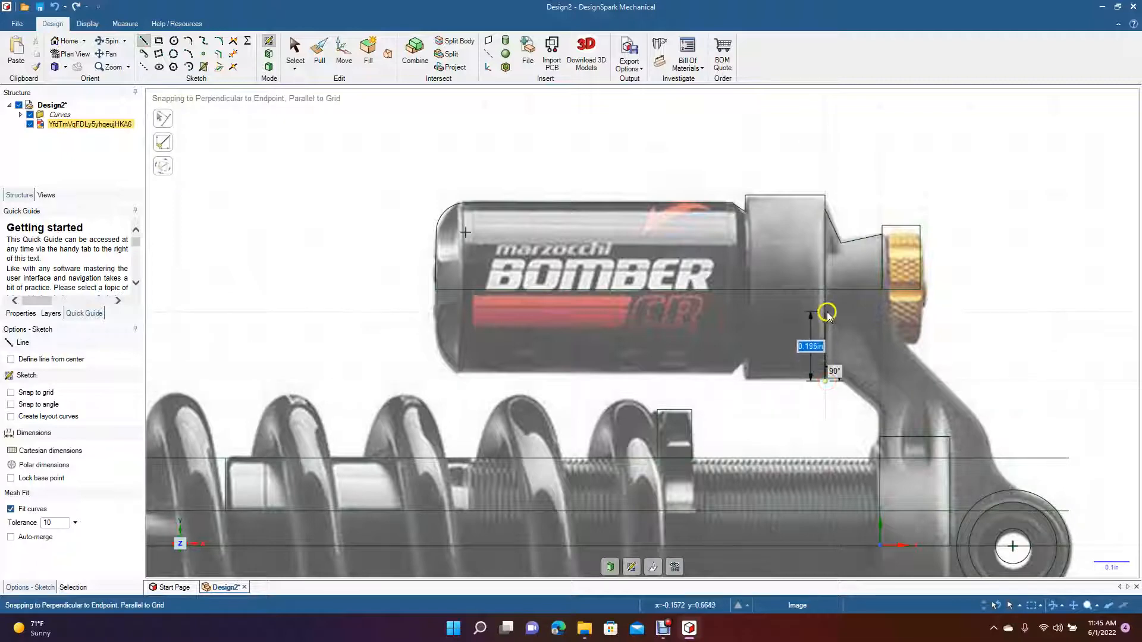
click(825, 300)
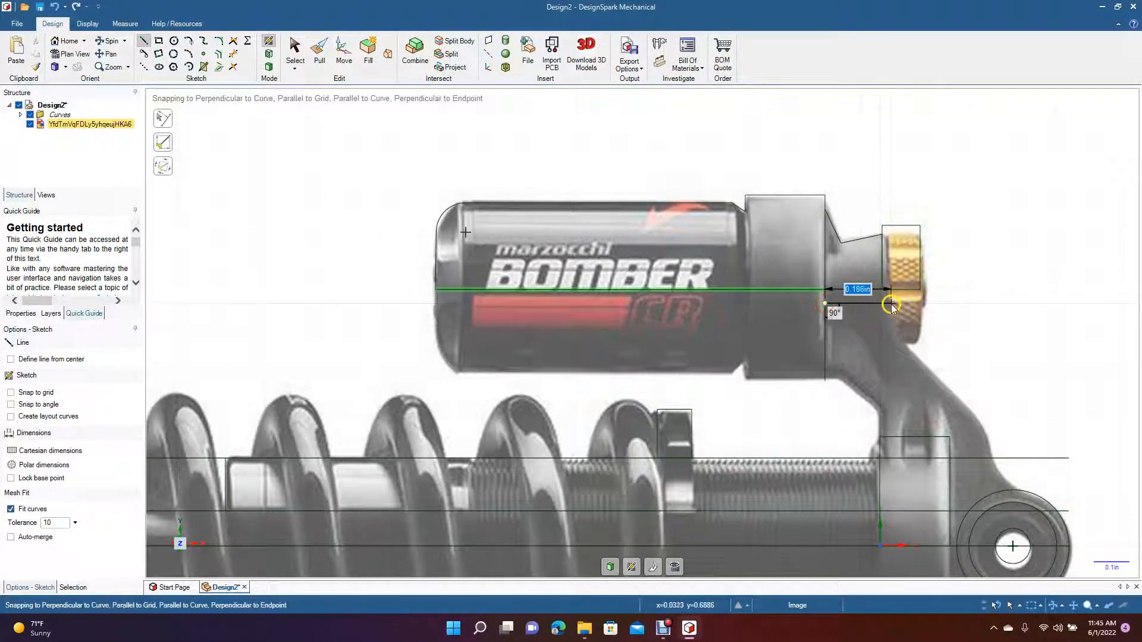
click(888, 306)
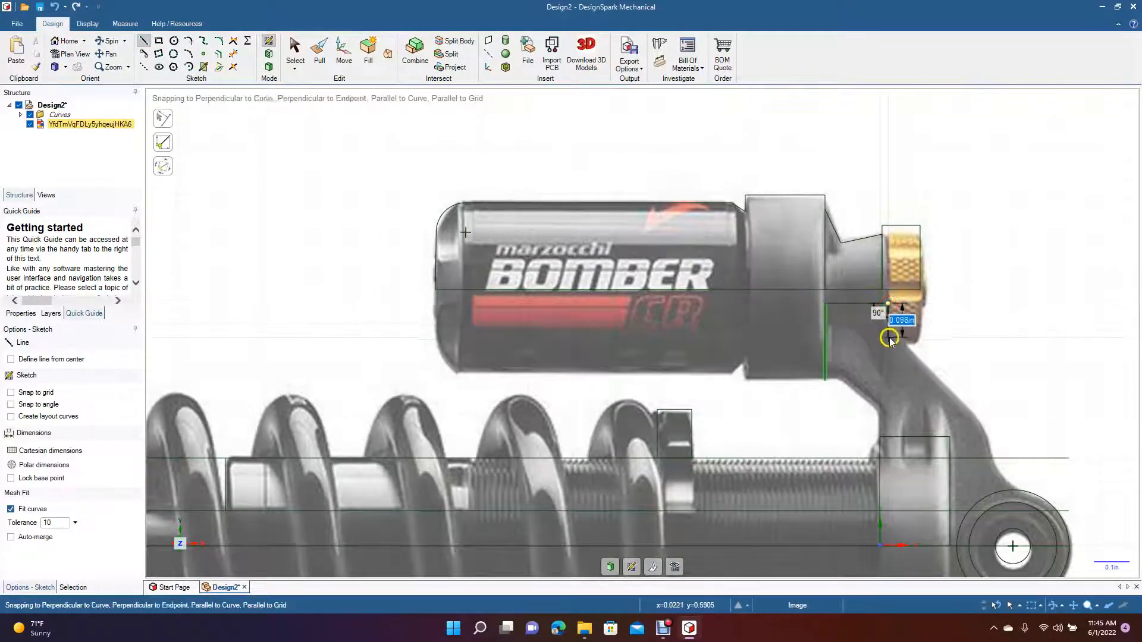
click(889, 333)
click(988, 427)
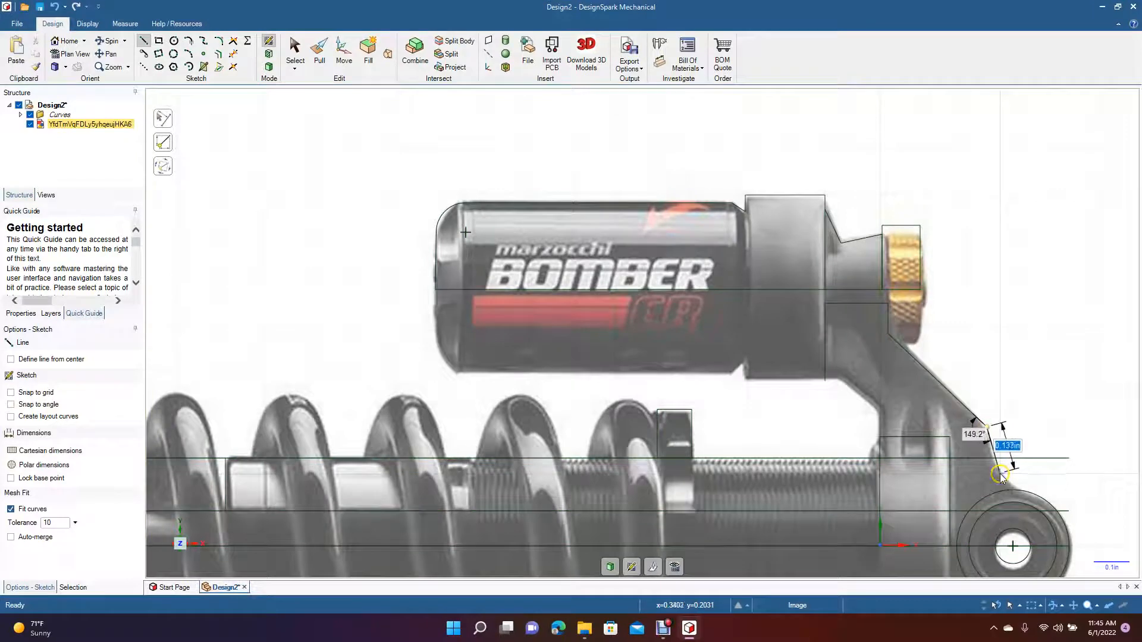
click(1001, 469)
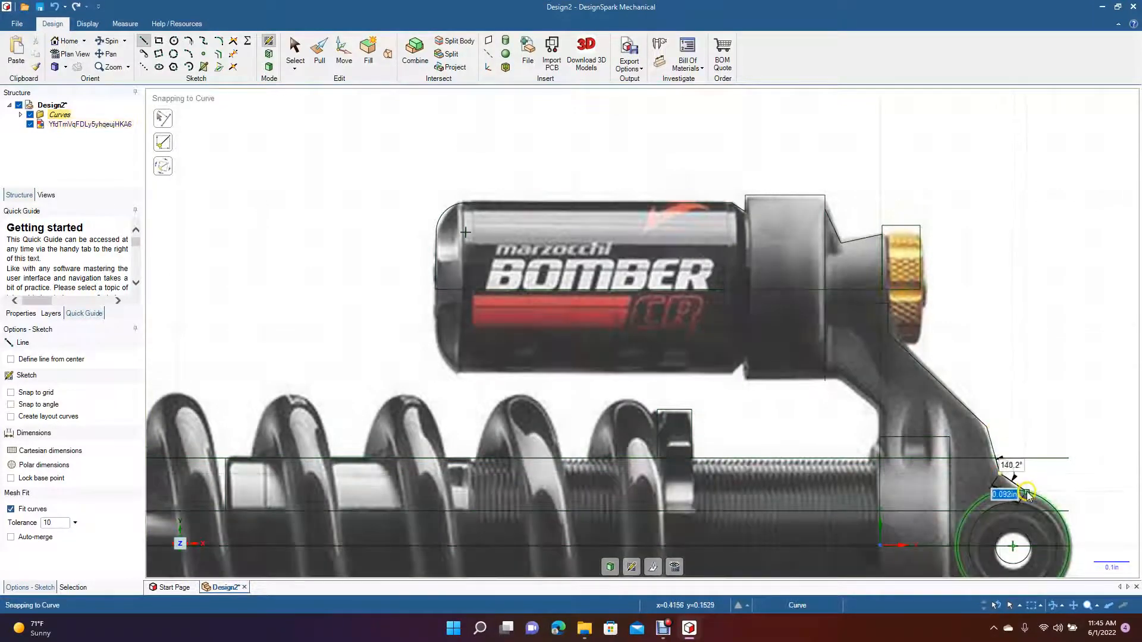
click(1023, 494)
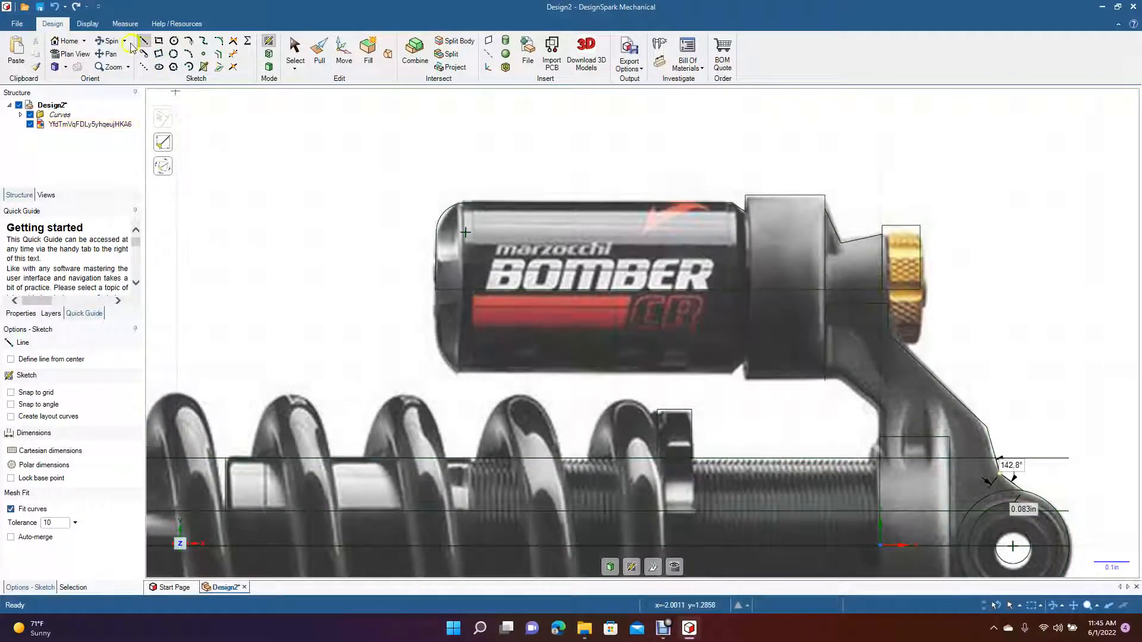
click(295, 51)
Round the corners along the bracket arm's outer edge down to the eyelet, with a fillet about 0.32 in in diameter at the middle bend.
click(107, 53)
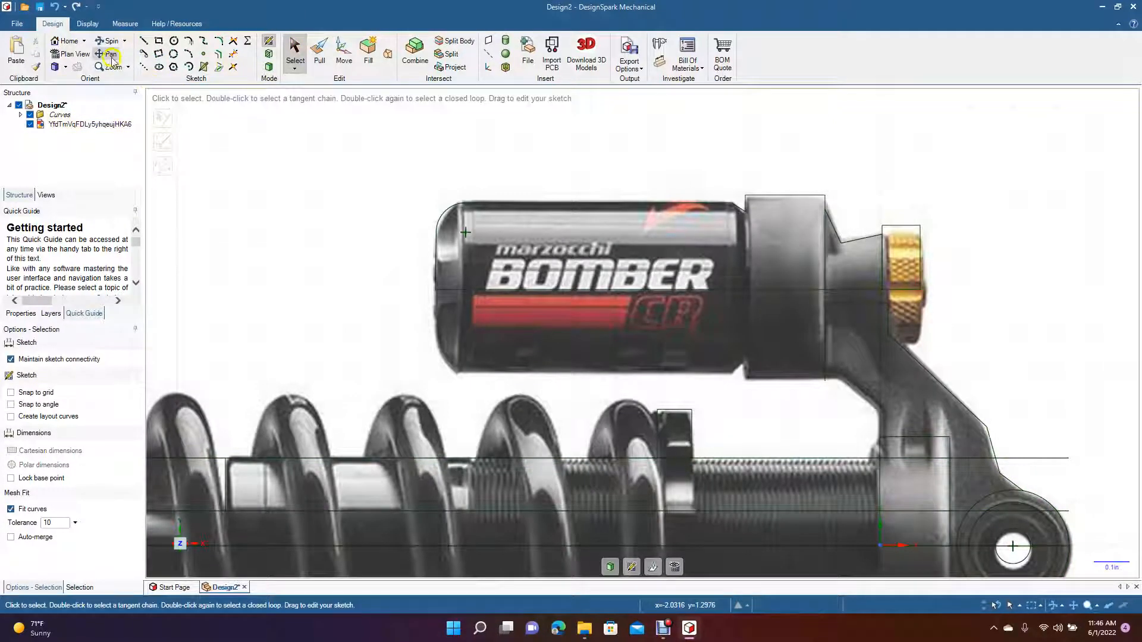
drag(642, 382, 484, 315)
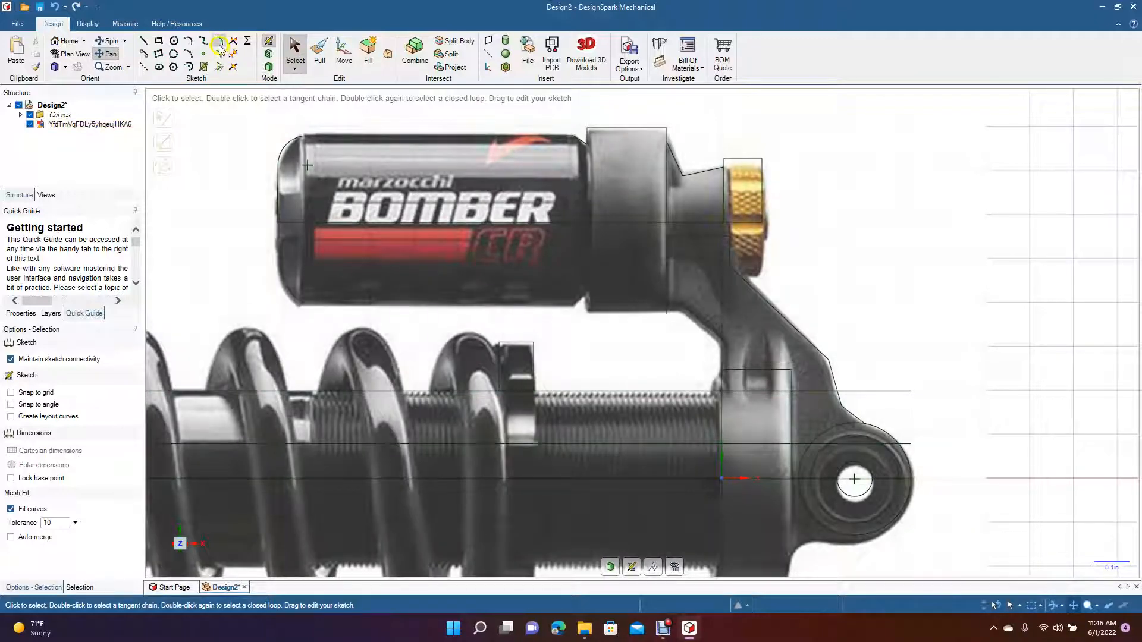
click(219, 42)
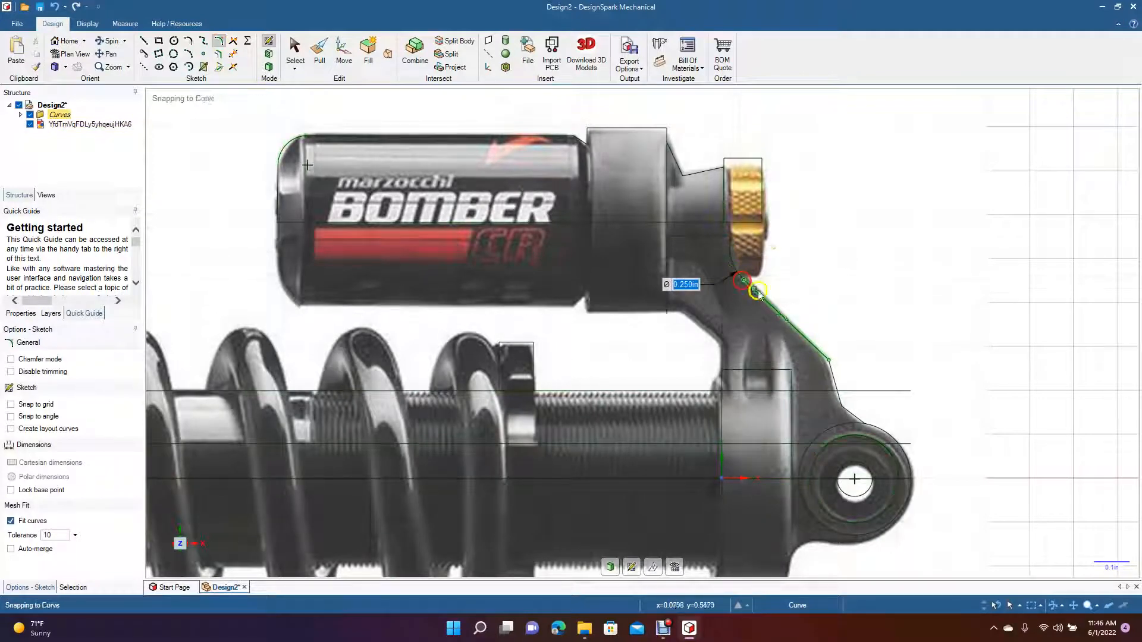
click(746, 282)
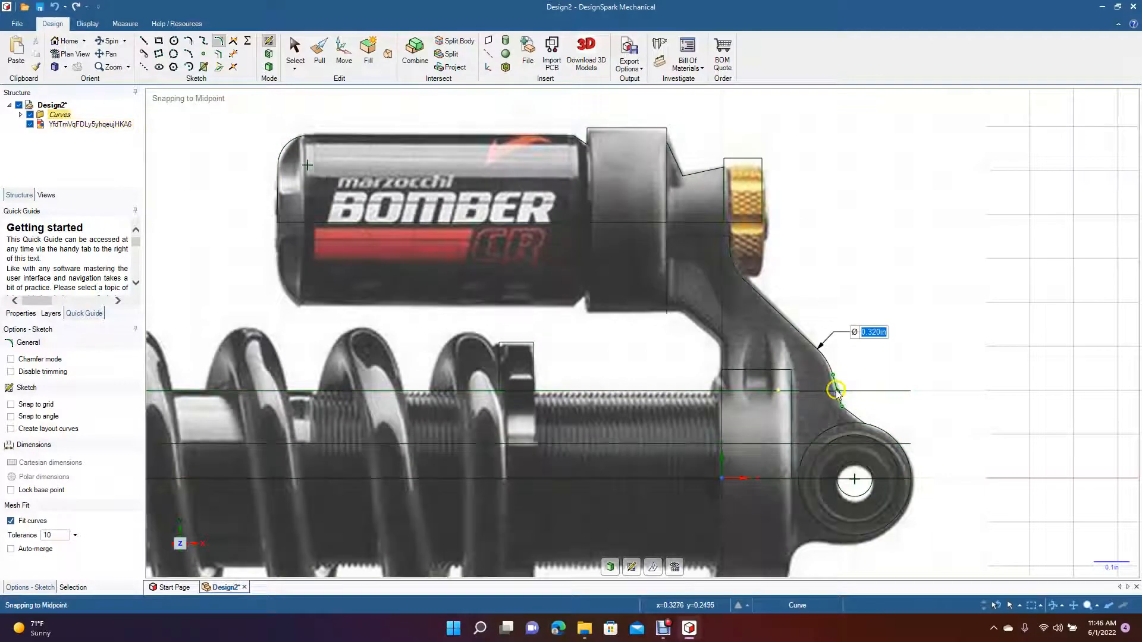
click(834, 389)
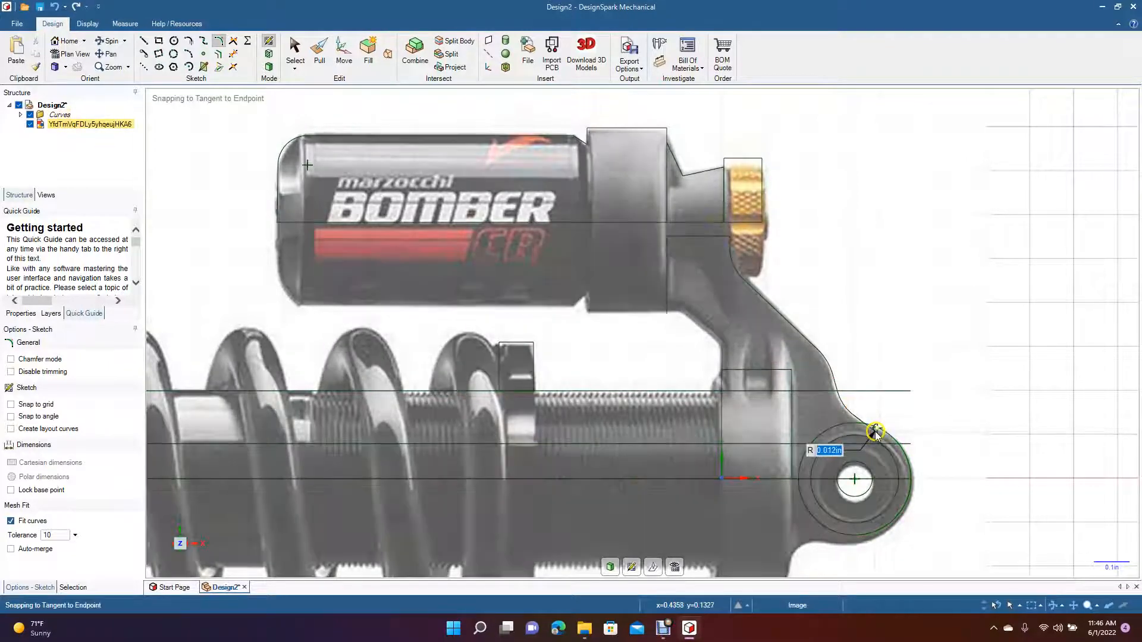
click(877, 433)
click(942, 328)
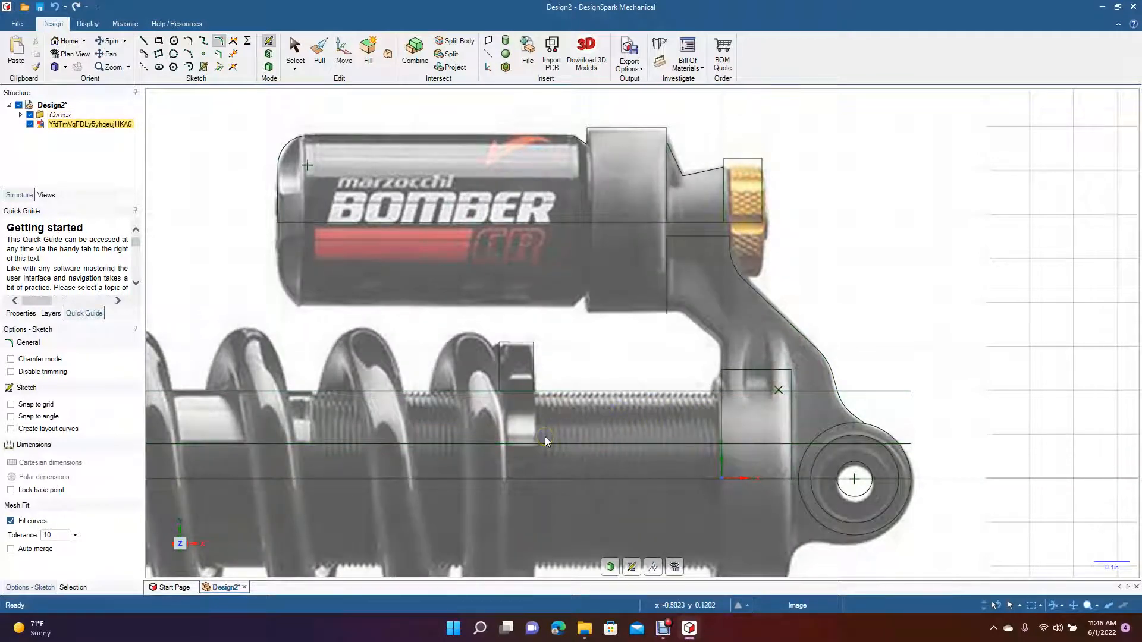
Sketch concentric circles on the shaft-end eyelet: one around its hole, one 0.2 in and one 0.3 in in diameter.
scroll(545, 437, down, 3)
click(109, 54)
drag(313, 270, 570, 256)
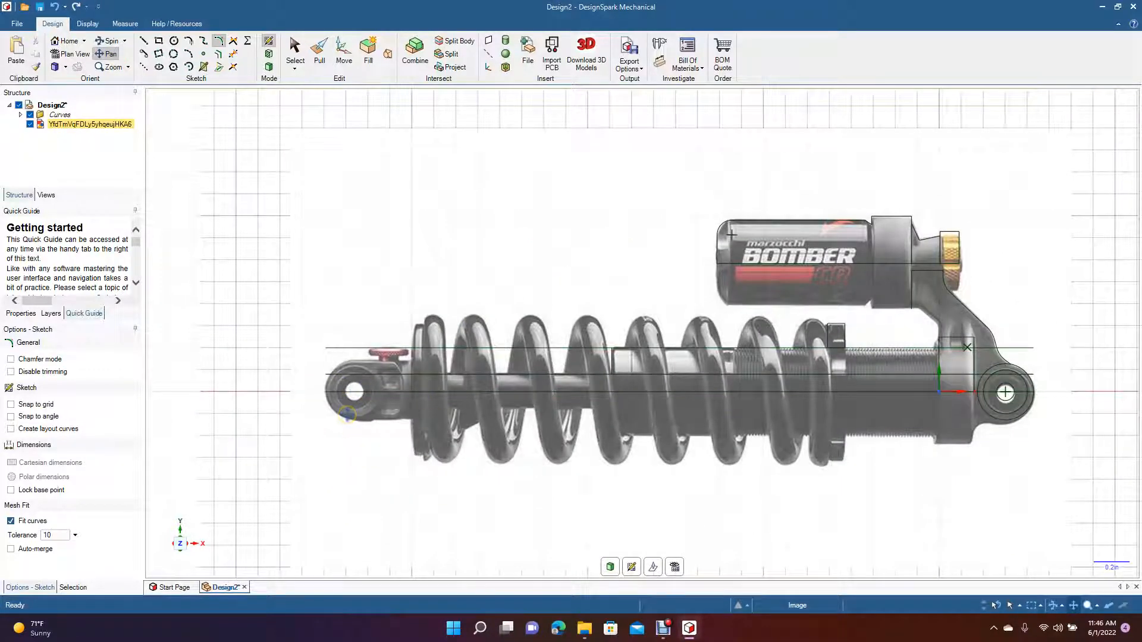
scroll(347, 415, up, 3)
click(119, 54)
drag(250, 240, 572, 241)
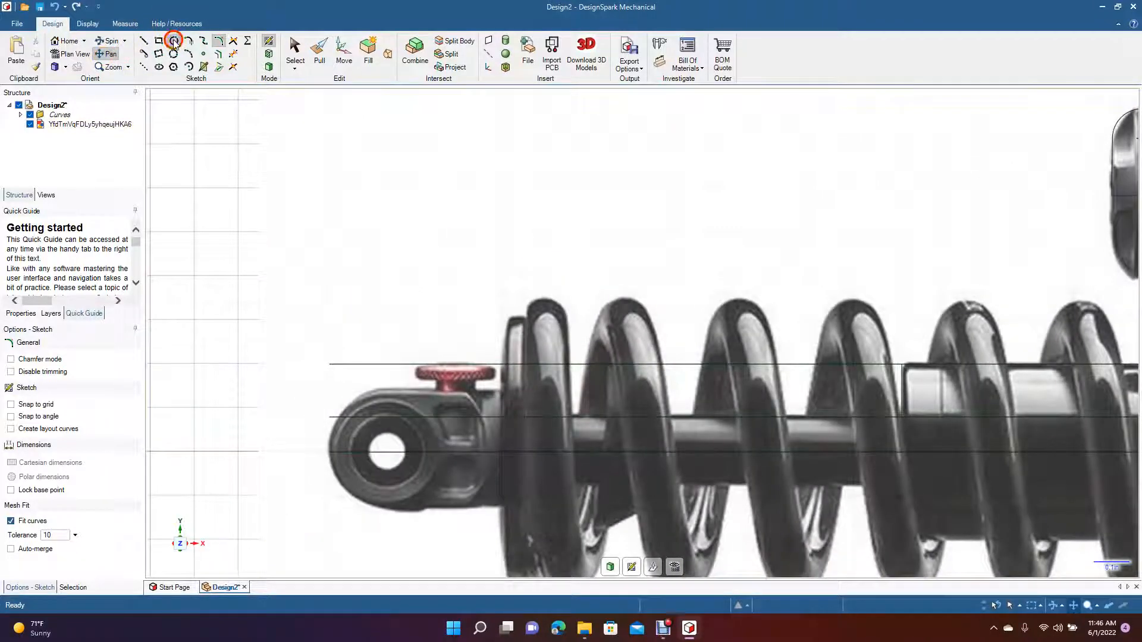
click(174, 41)
click(386, 453)
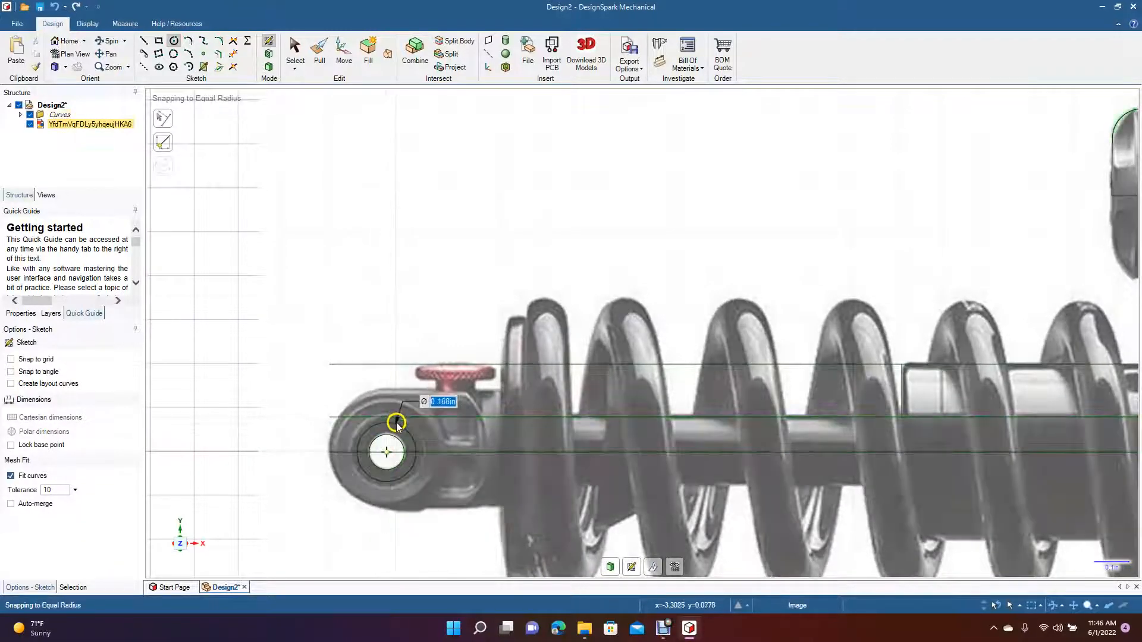
text(0.2)
key(Return)
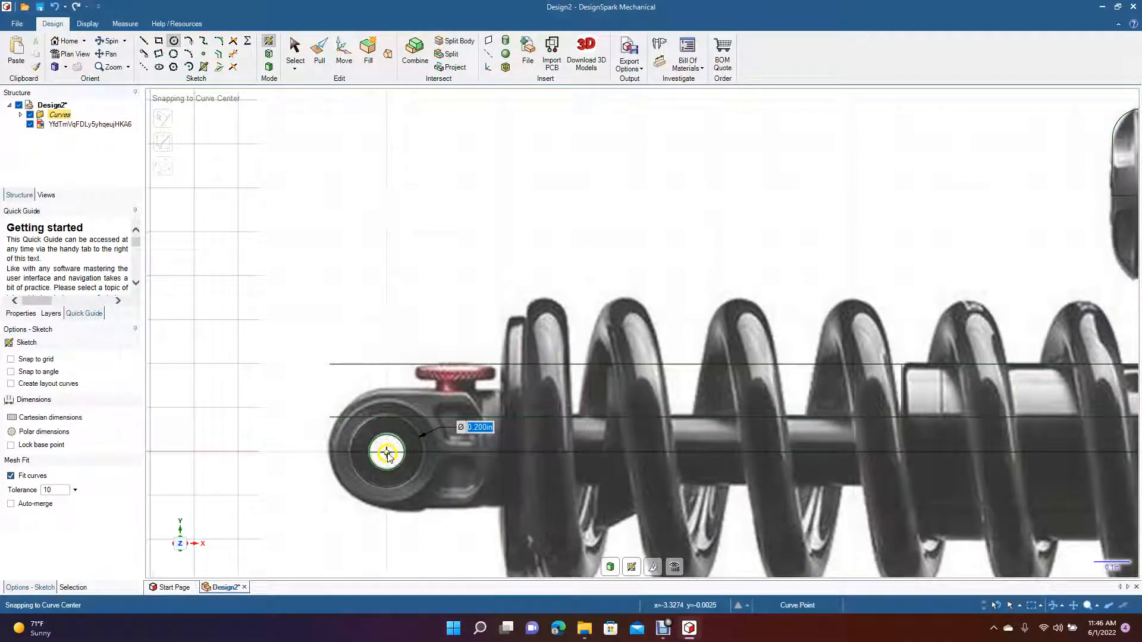
click(387, 453)
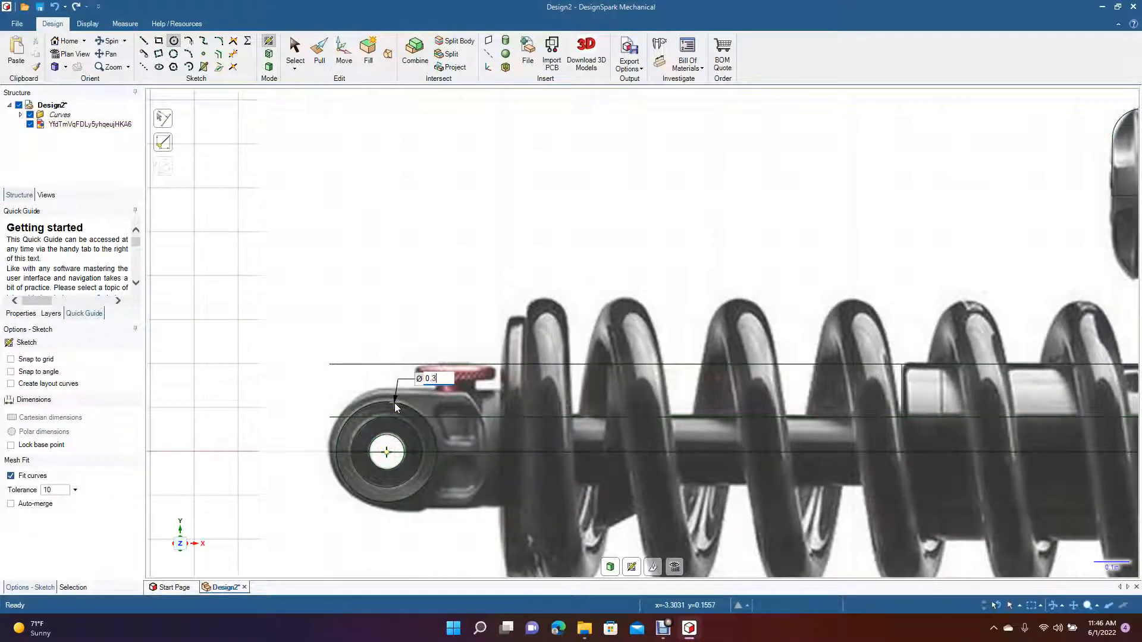
click(395, 403)
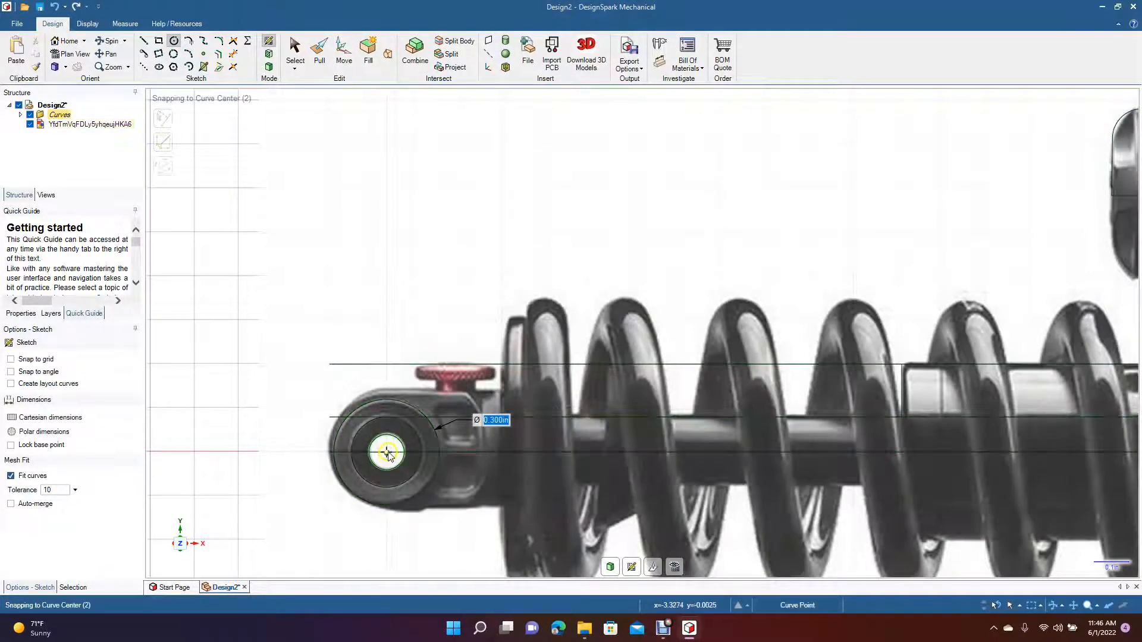
Sketch a 0.34 in diameter circle concentric with the shaft-end eyelet's hole as its outer outline.
click(387, 454)
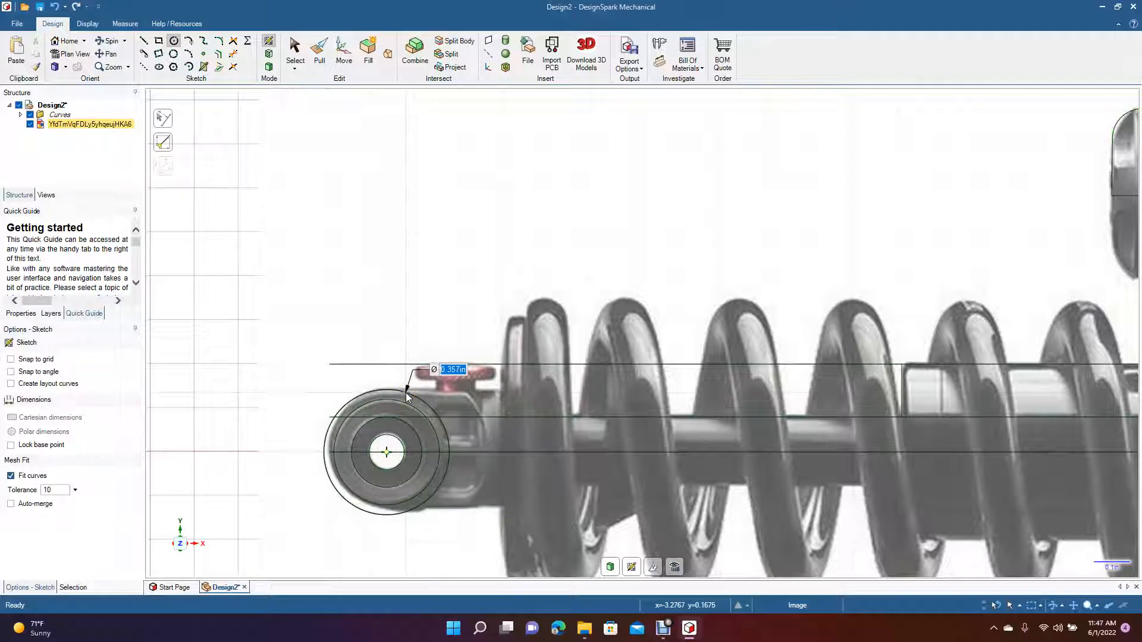
text(0.34)
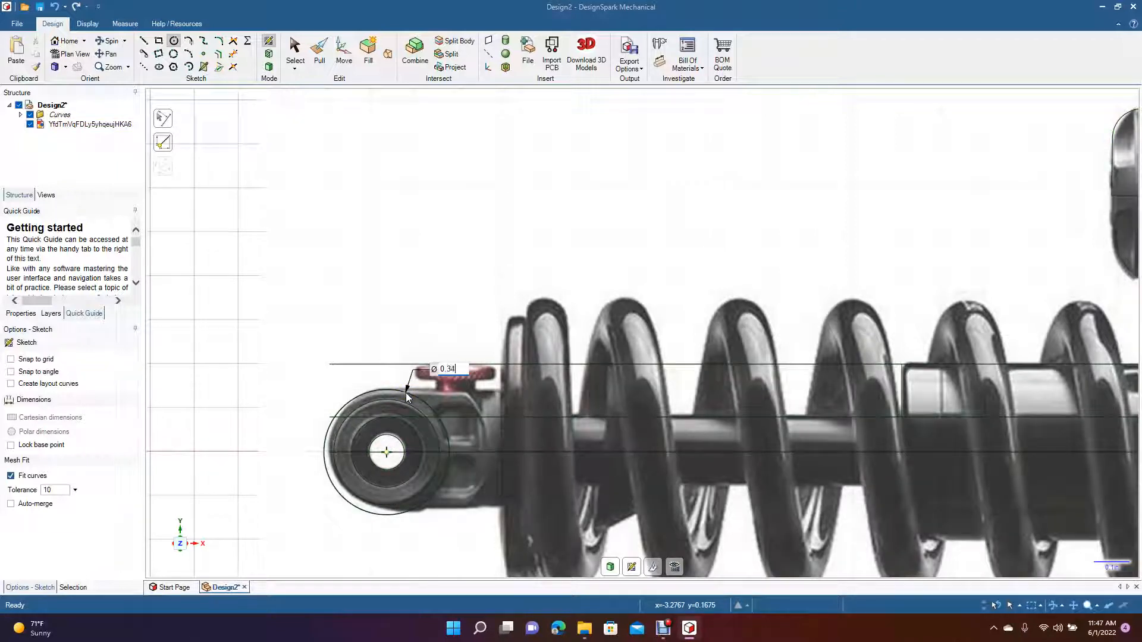
key(Return)
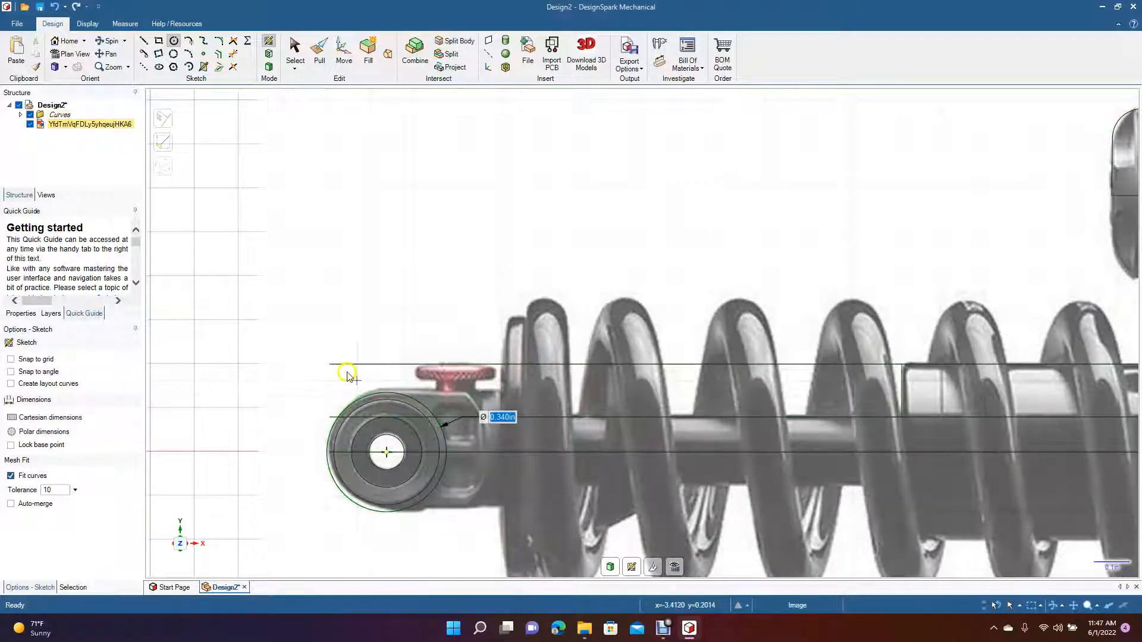
click(295, 49)
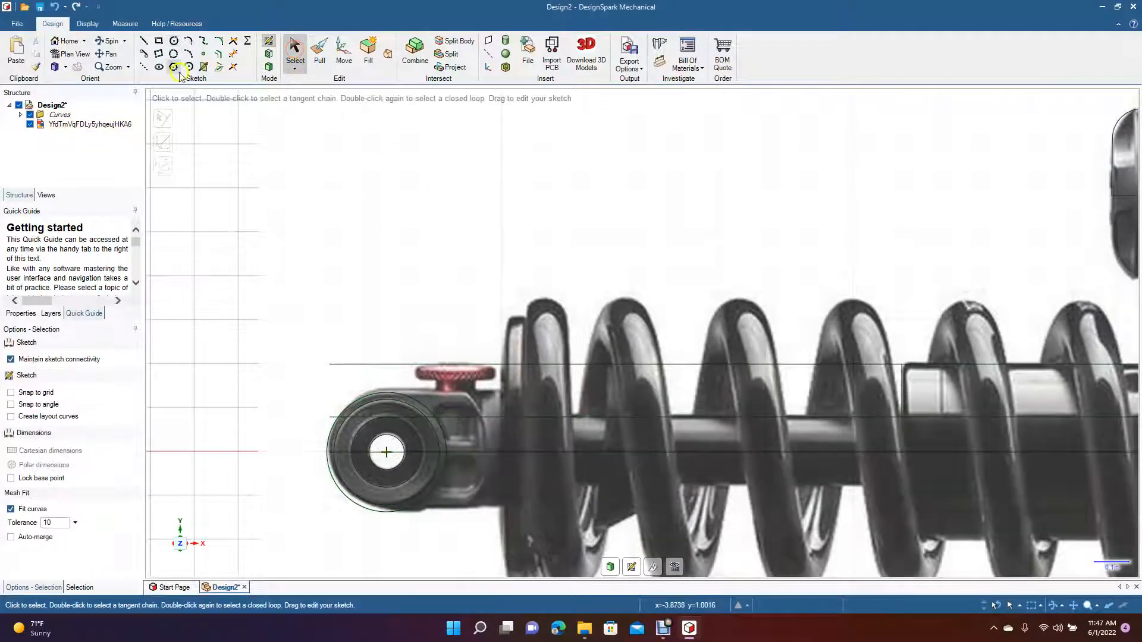
Draw a horizontal tangent line about 0.225 in long from the eyelet's outer circle along its upper edge, and a vertical line about 0.435 in down from its end.
click(145, 54)
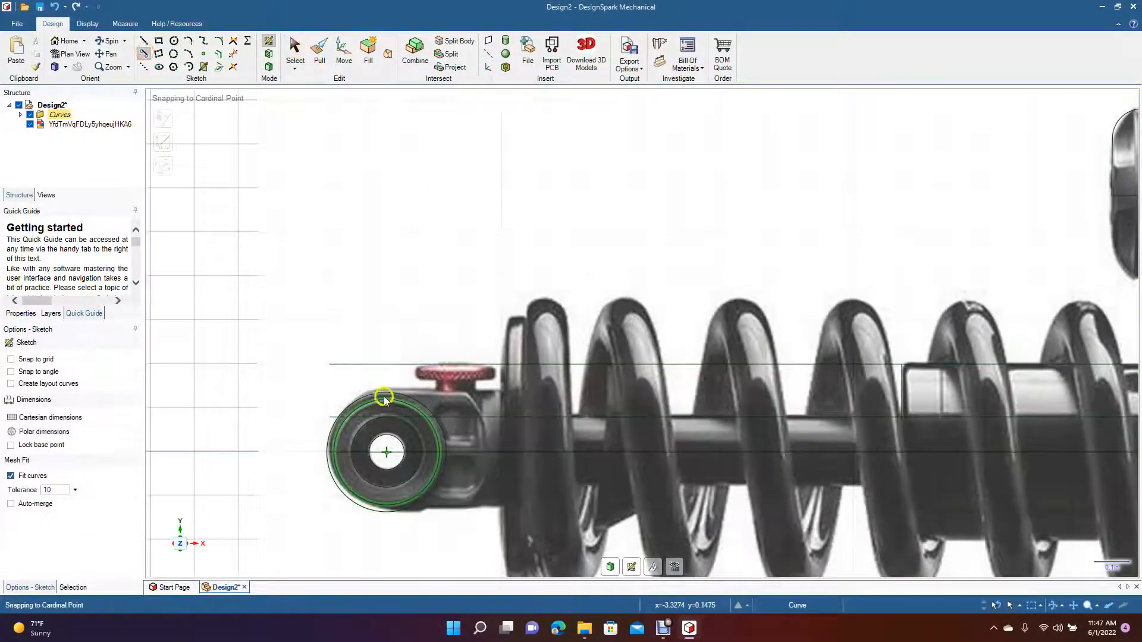
click(382, 392)
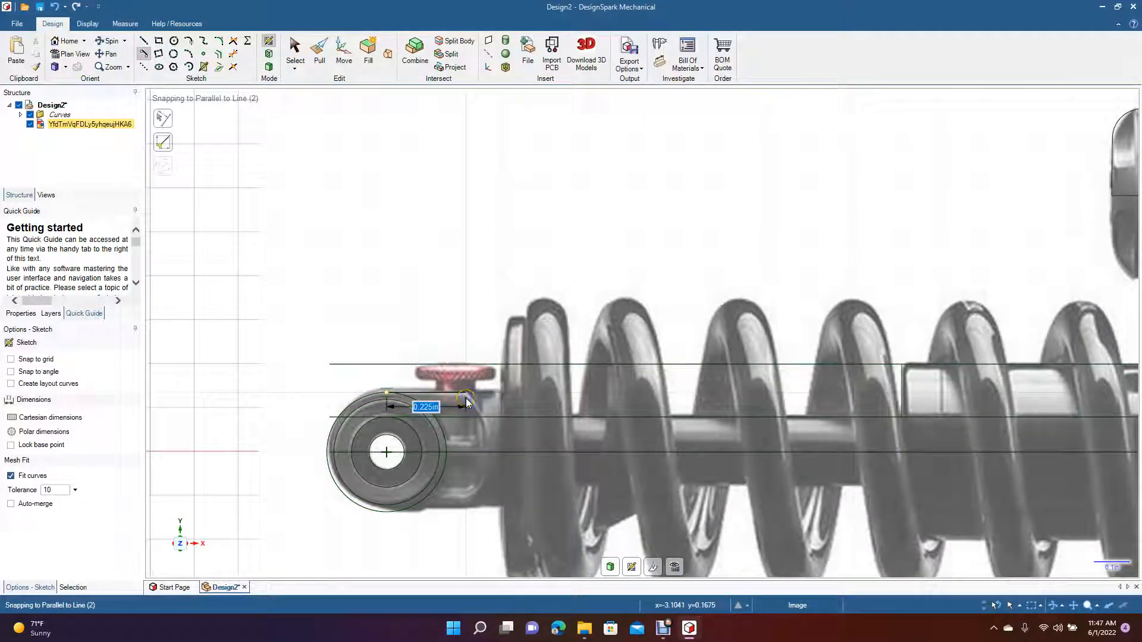
key(Tab)
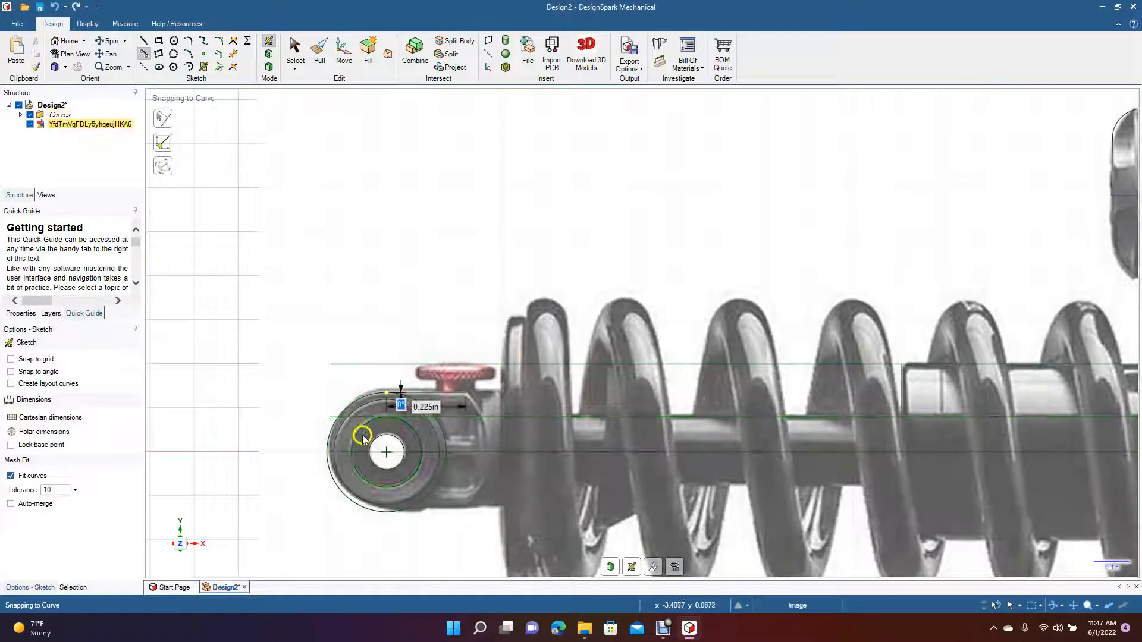
click(295, 55)
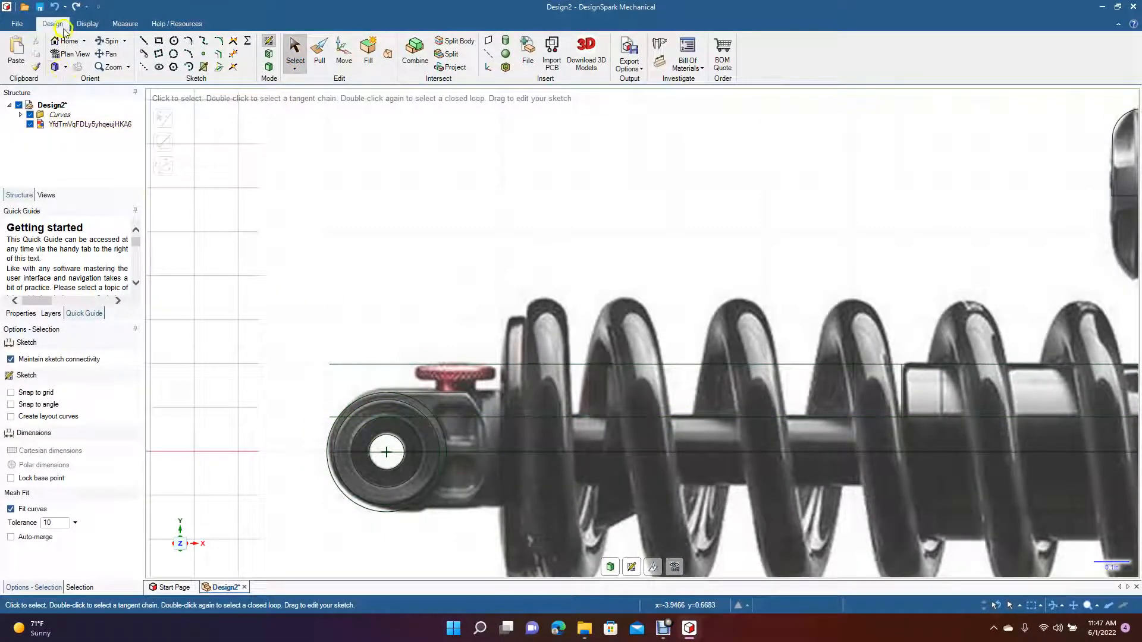
click(143, 41)
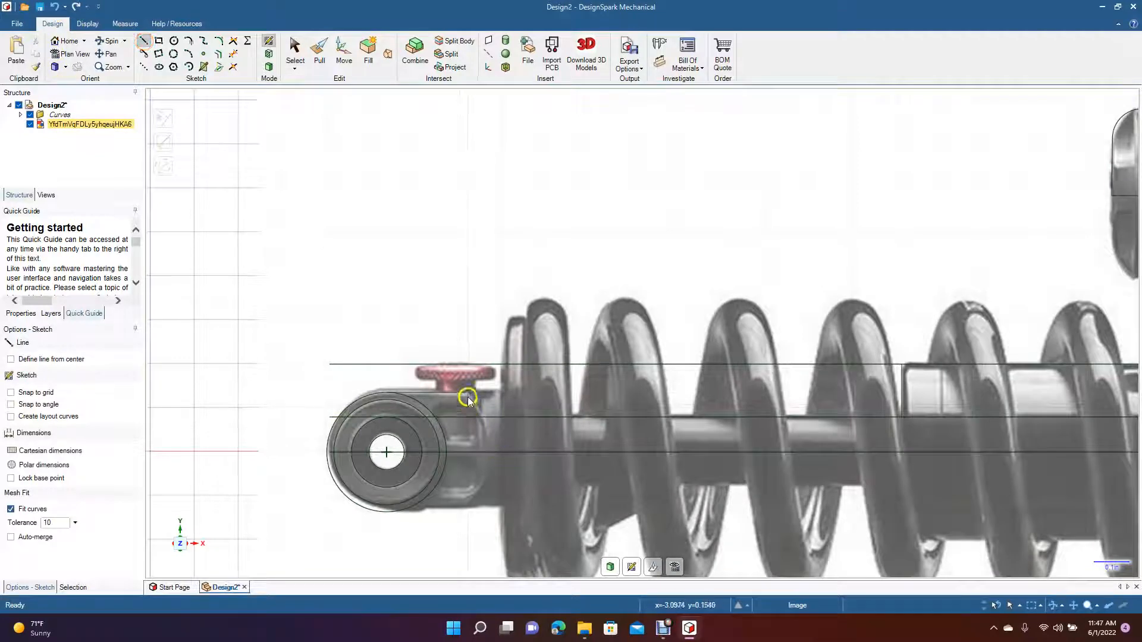
click(466, 395)
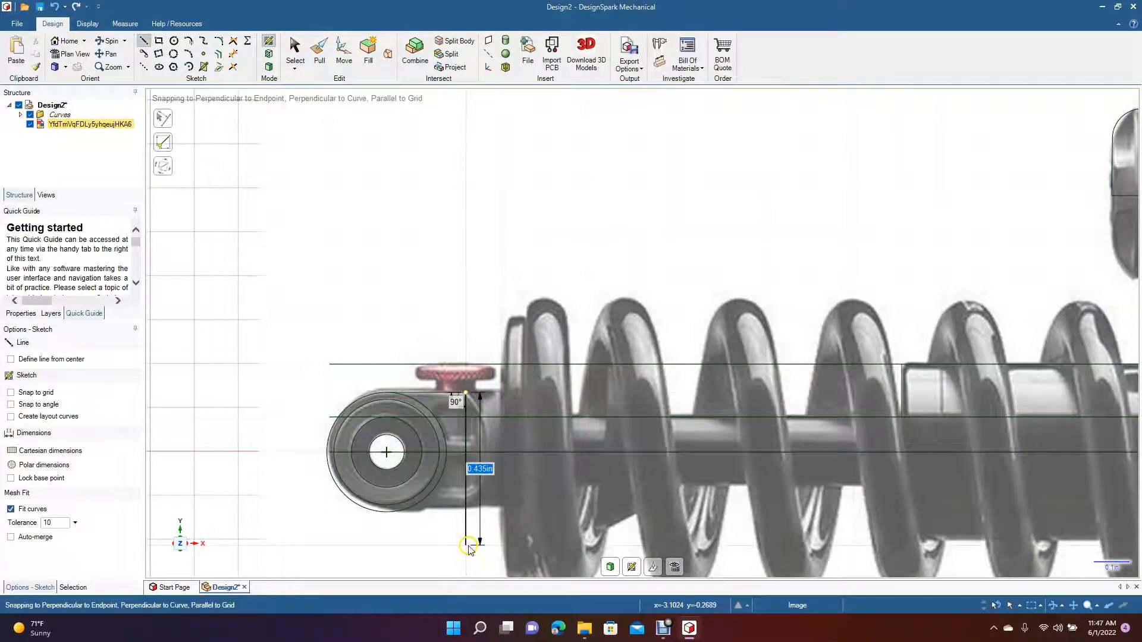
click(467, 545)
click(295, 52)
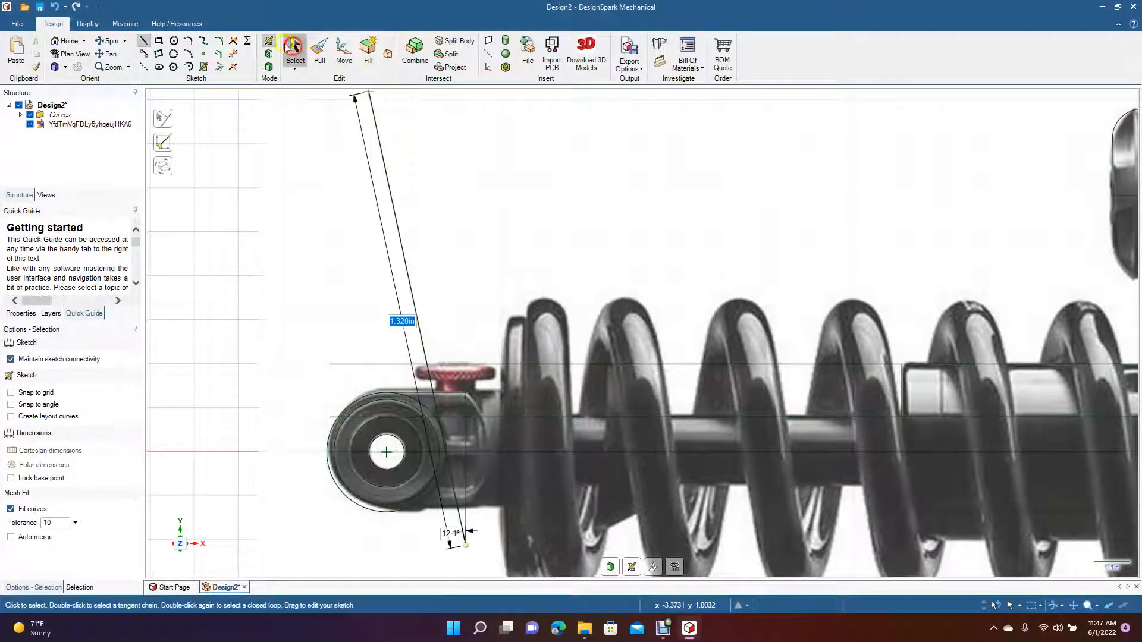
Draw a horizontal tangent line from the underside of the eyelet's outer circle to just past the vertical line.
click(144, 54)
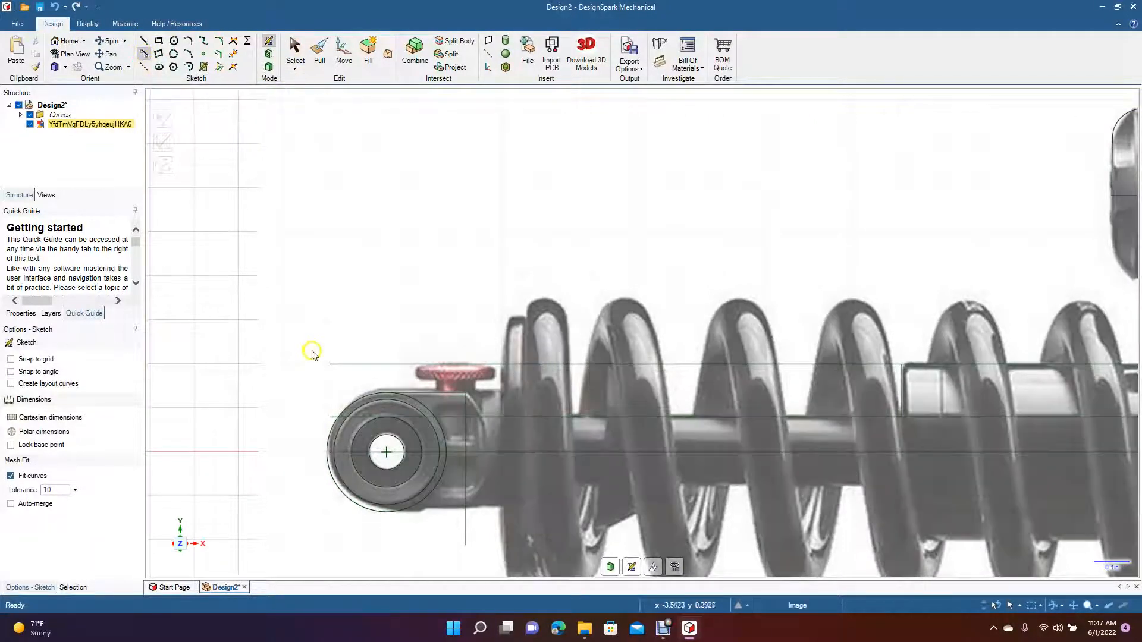
click(383, 513)
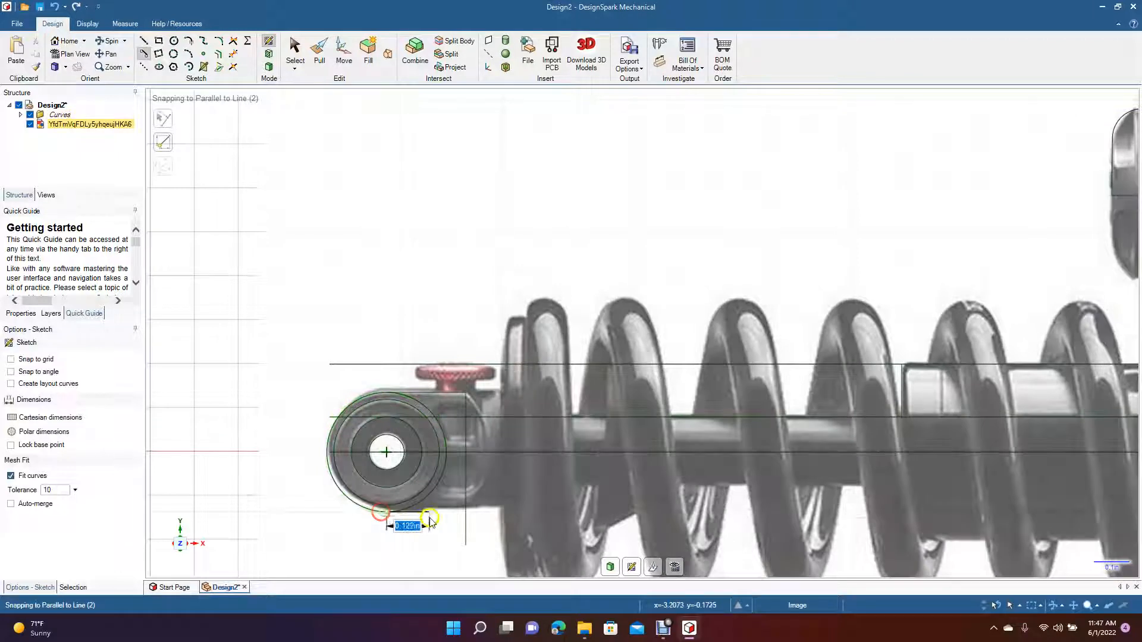
click(478, 514)
click(295, 51)
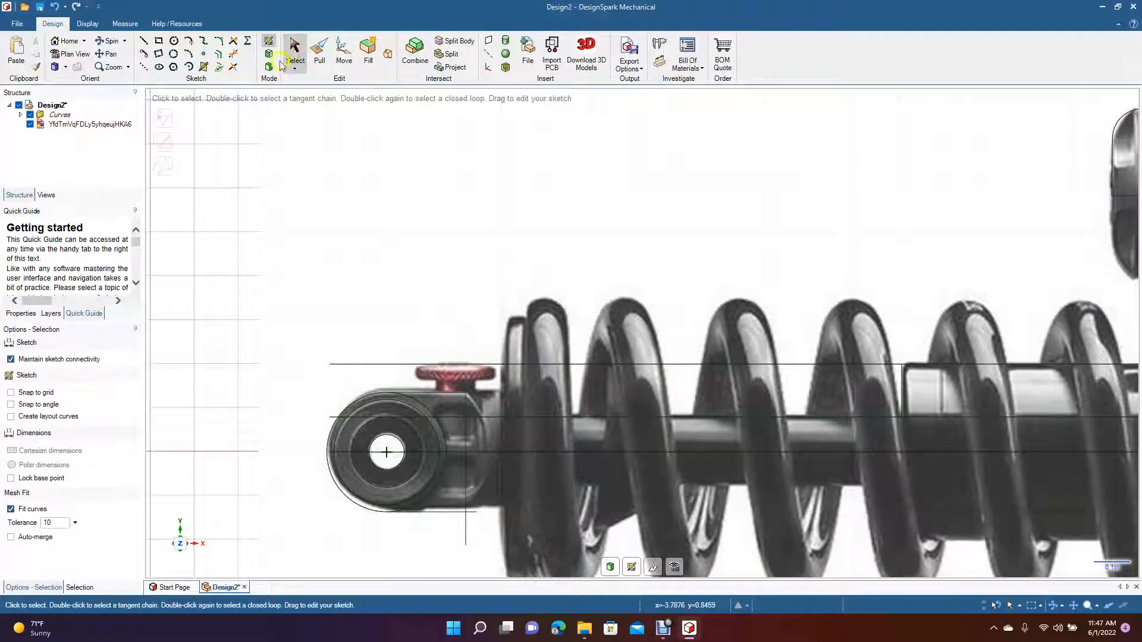
Trim the overhanging ends of the vertical line and the lower tangent line where they cross.
click(233, 55)
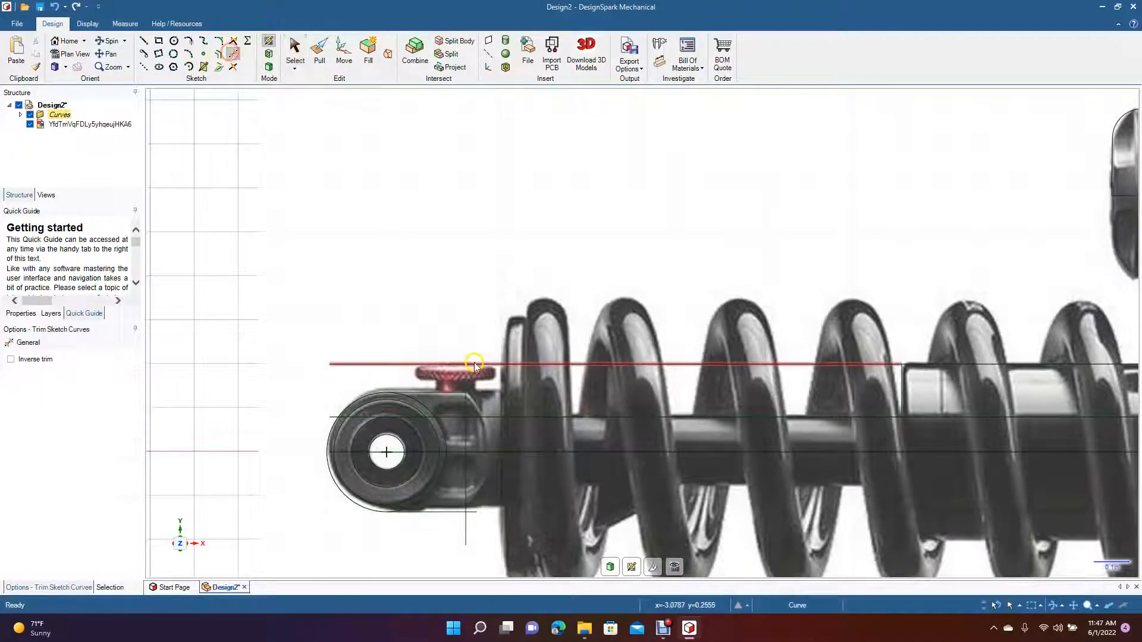
click(466, 527)
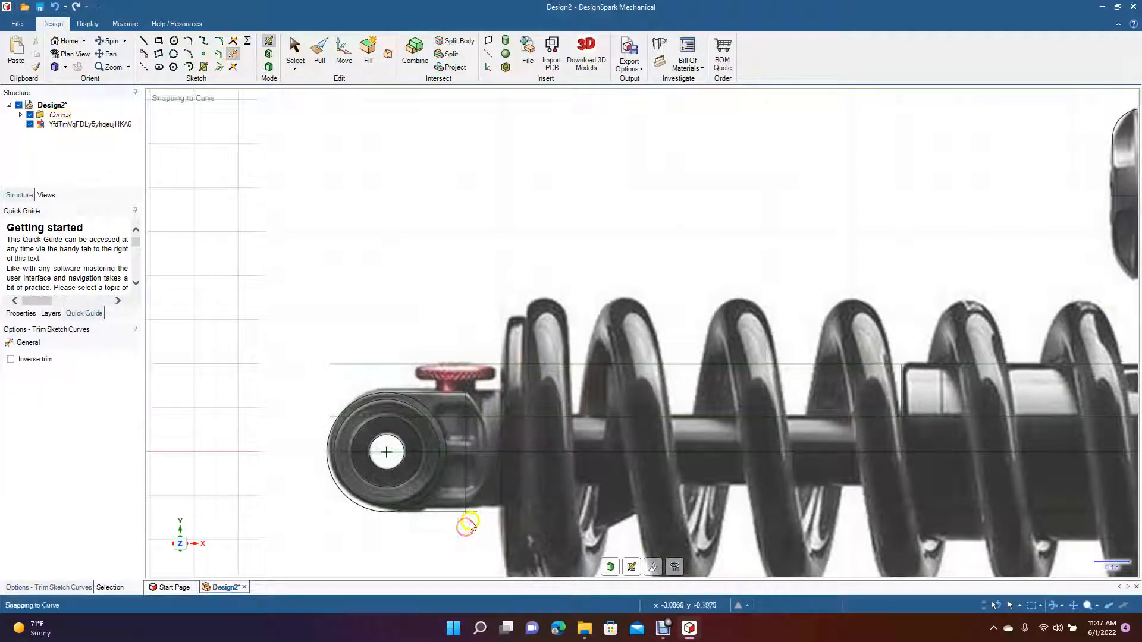
click(474, 512)
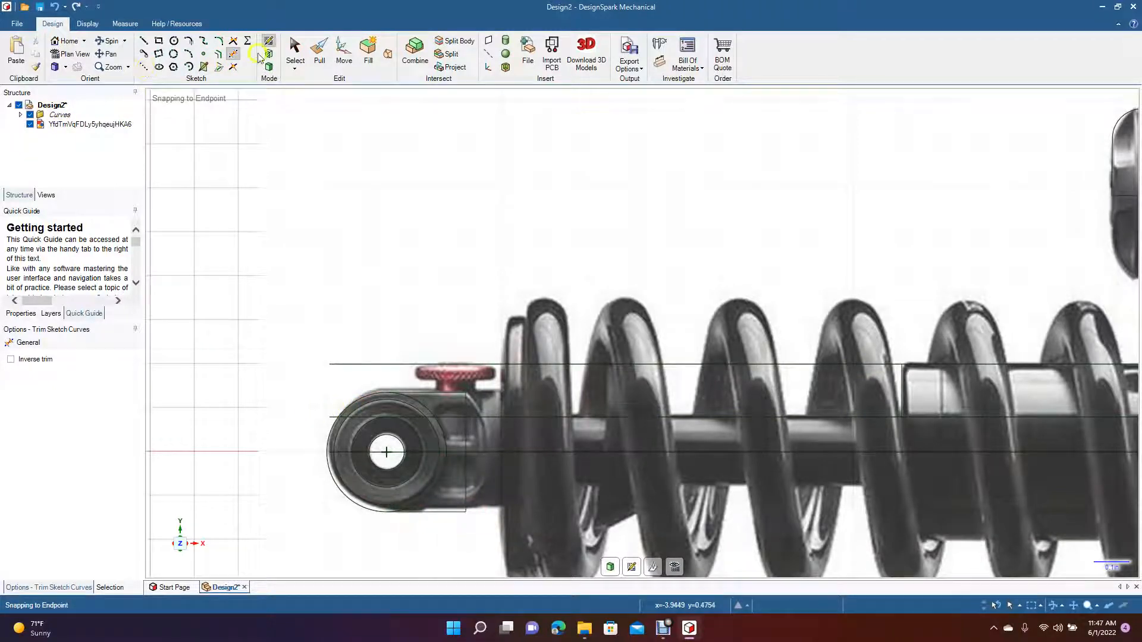
click(295, 51)
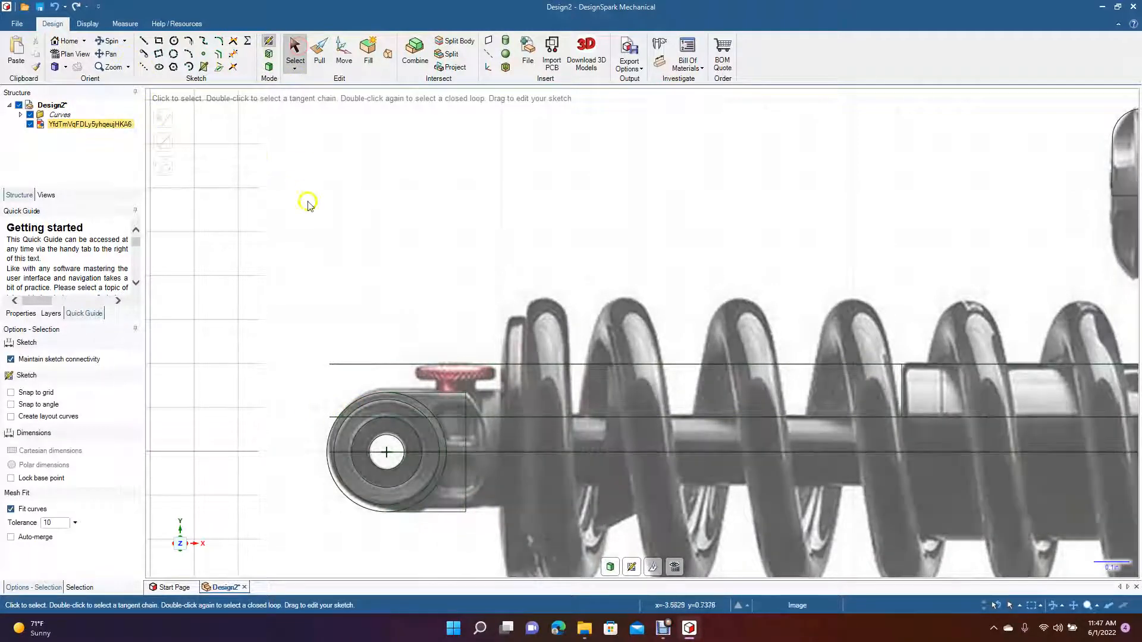
Sketch a rectangle about 0.07 in wide and 0.29 in high over the shaft-end spring seat, starting on the shaft's edge line.
scroll(339, 237, down, 3)
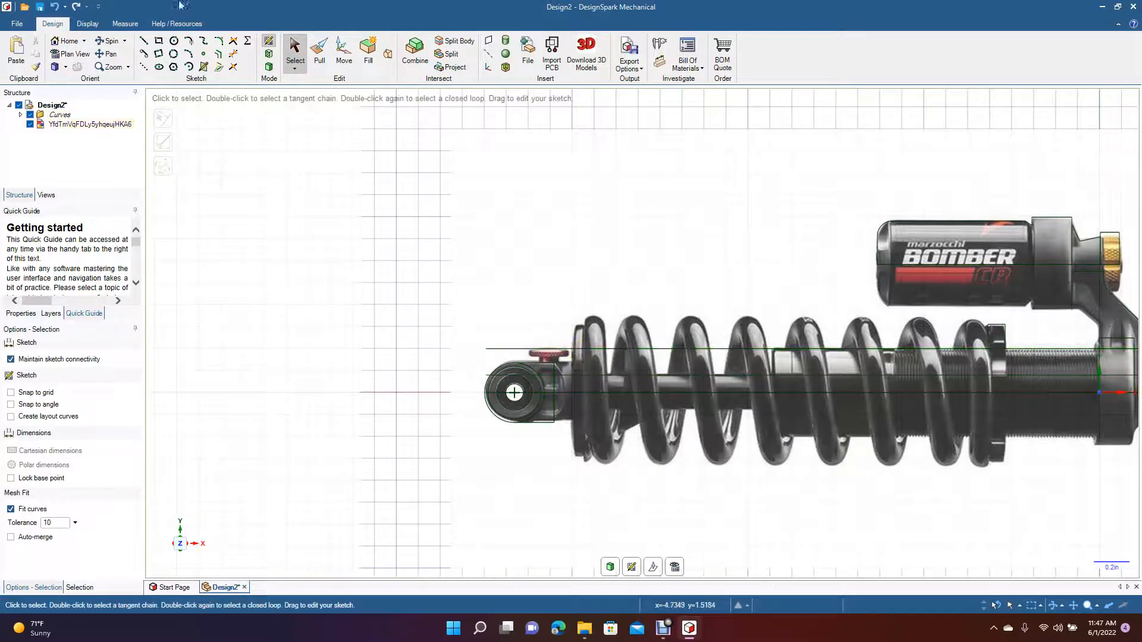
click(159, 42)
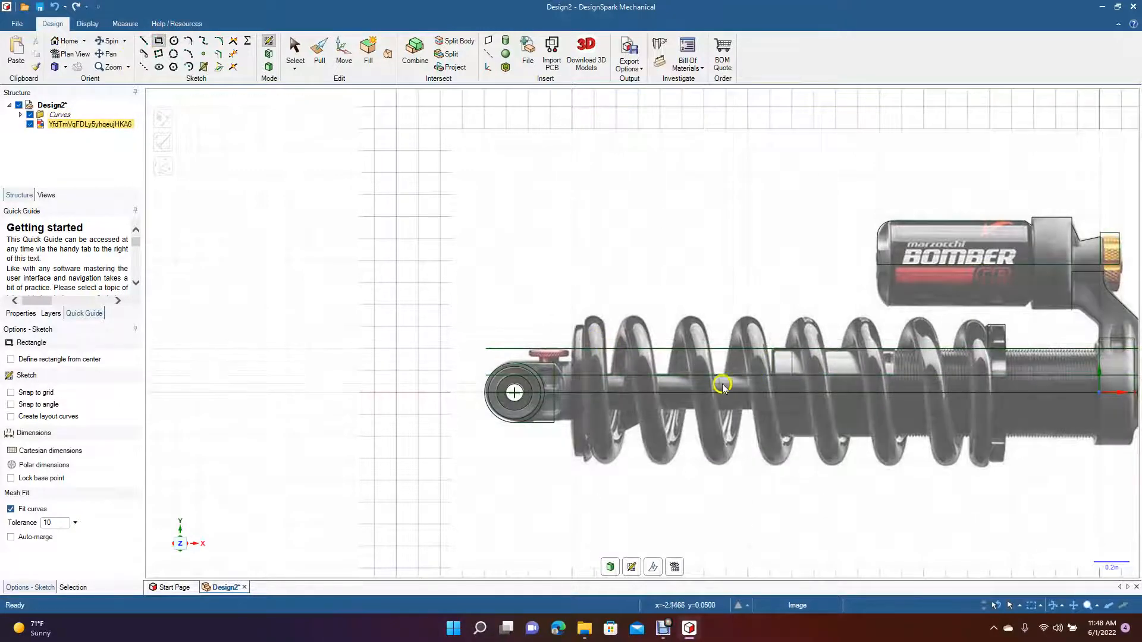
click(572, 376)
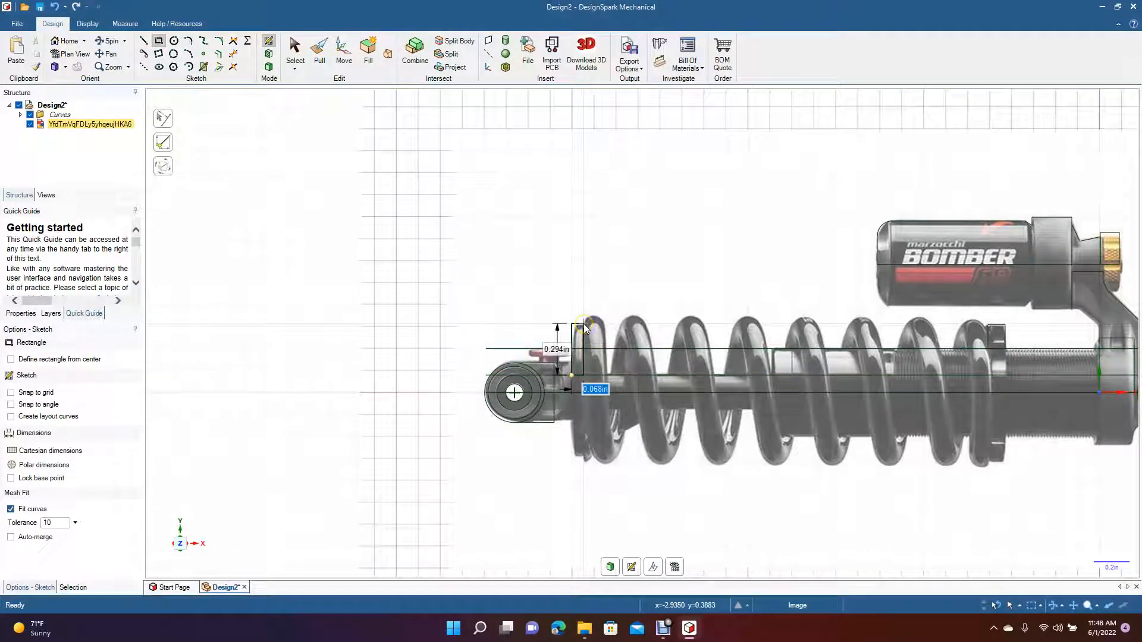
click(294, 51)
click(816, 484)
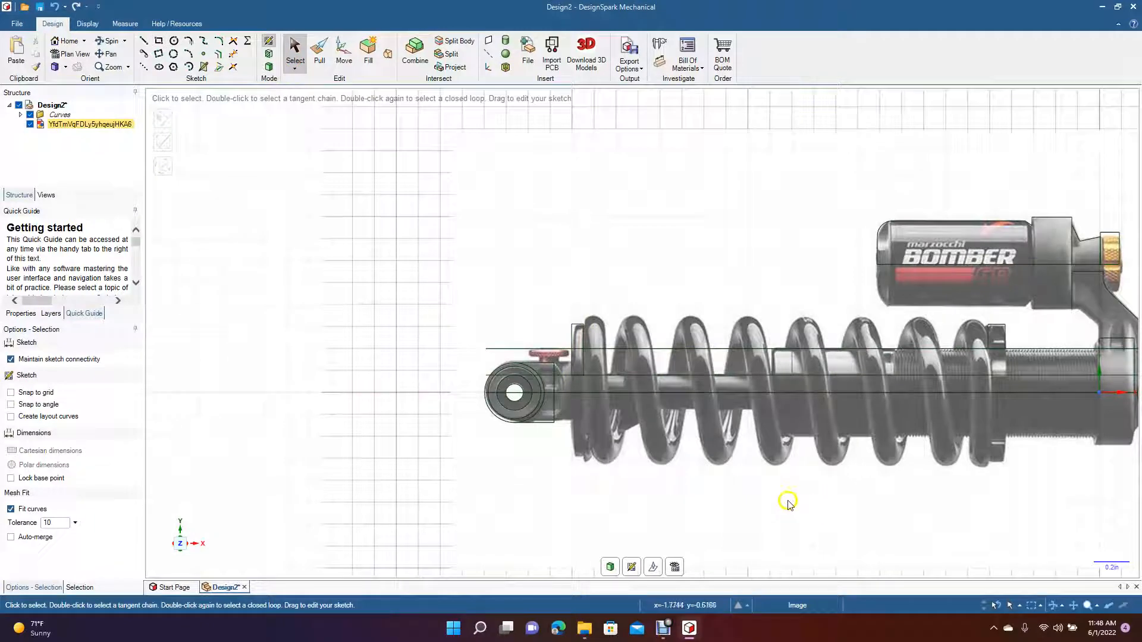
Move the reference image about 2.4 in below the sketch to inspect the traced curves, and undo the move.
scroll(782, 494, down, 4)
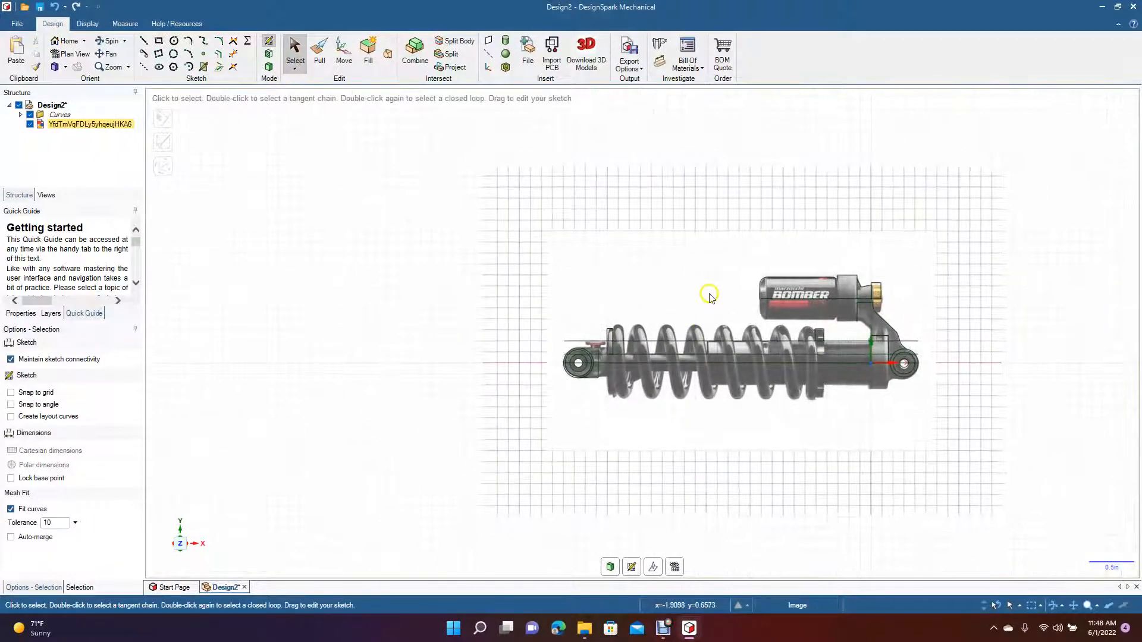
click(709, 297)
key(m)
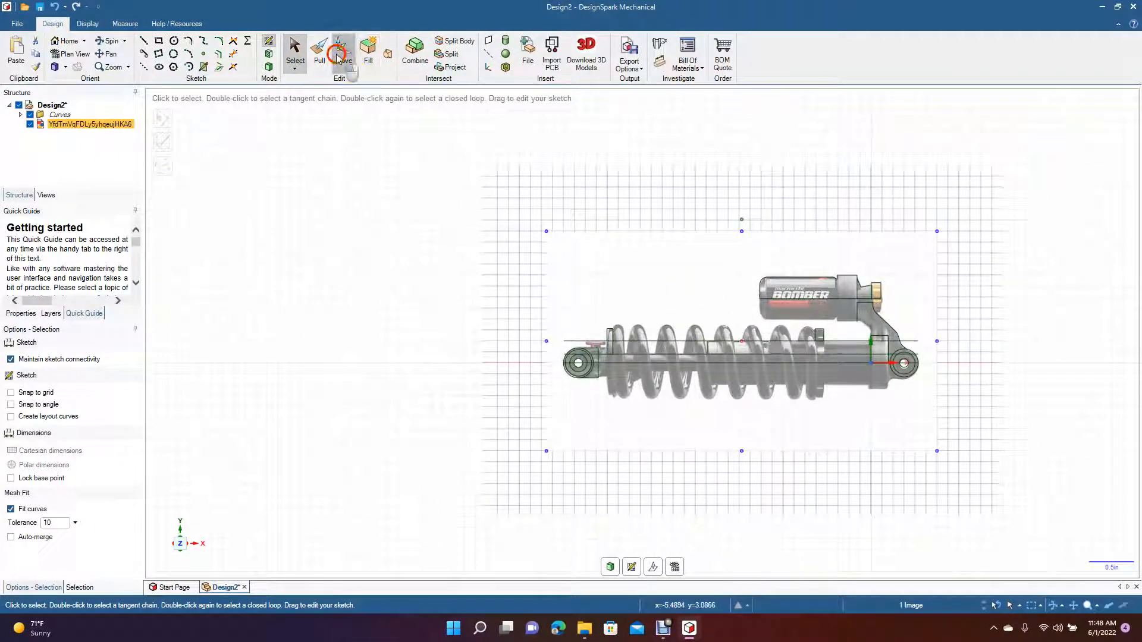
click(745, 287)
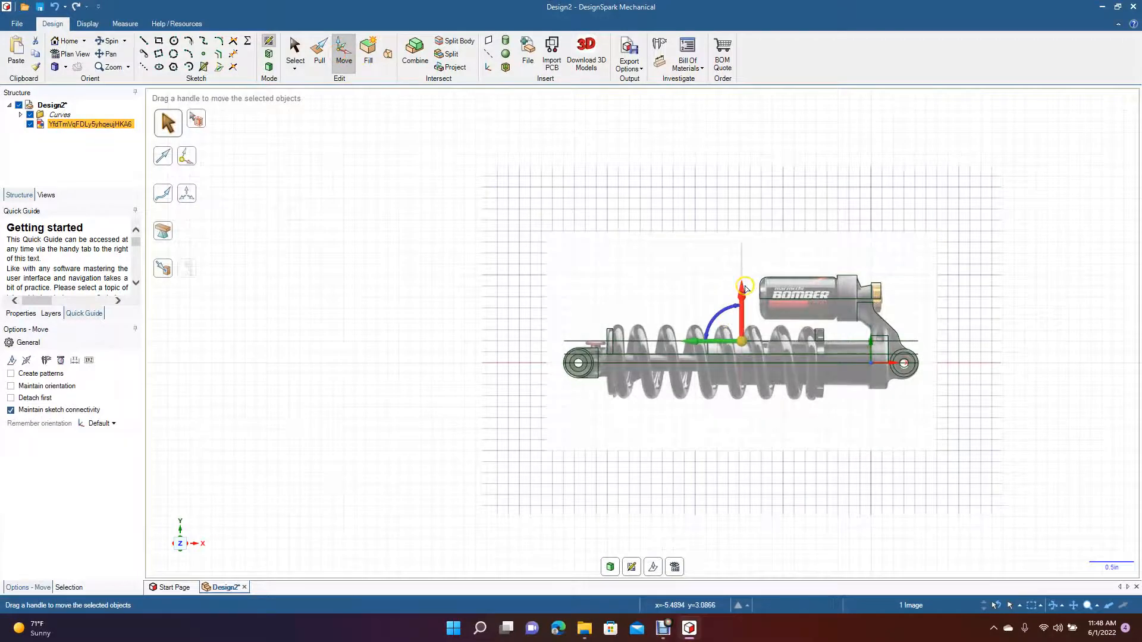
drag(744, 286, 745, 499)
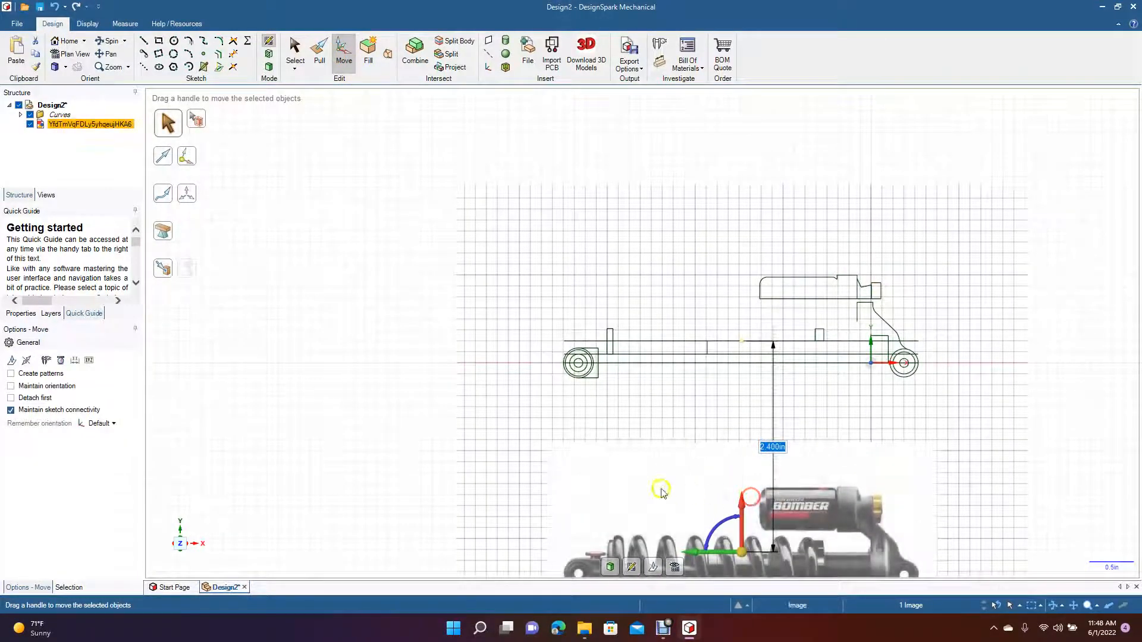
click(452, 443)
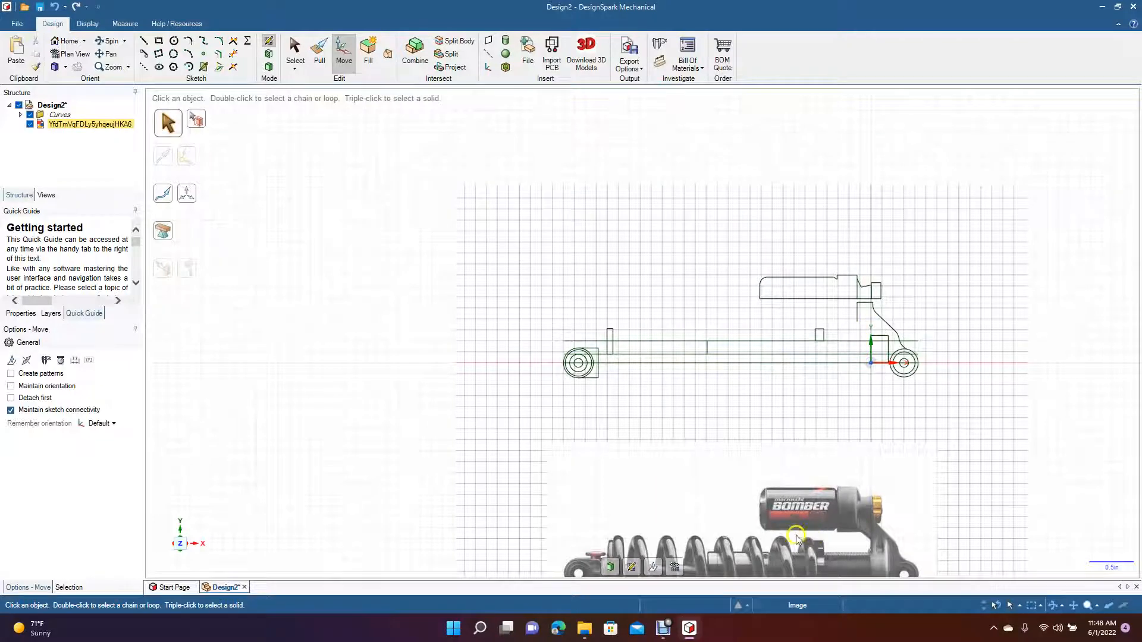
key(ctrl+z)
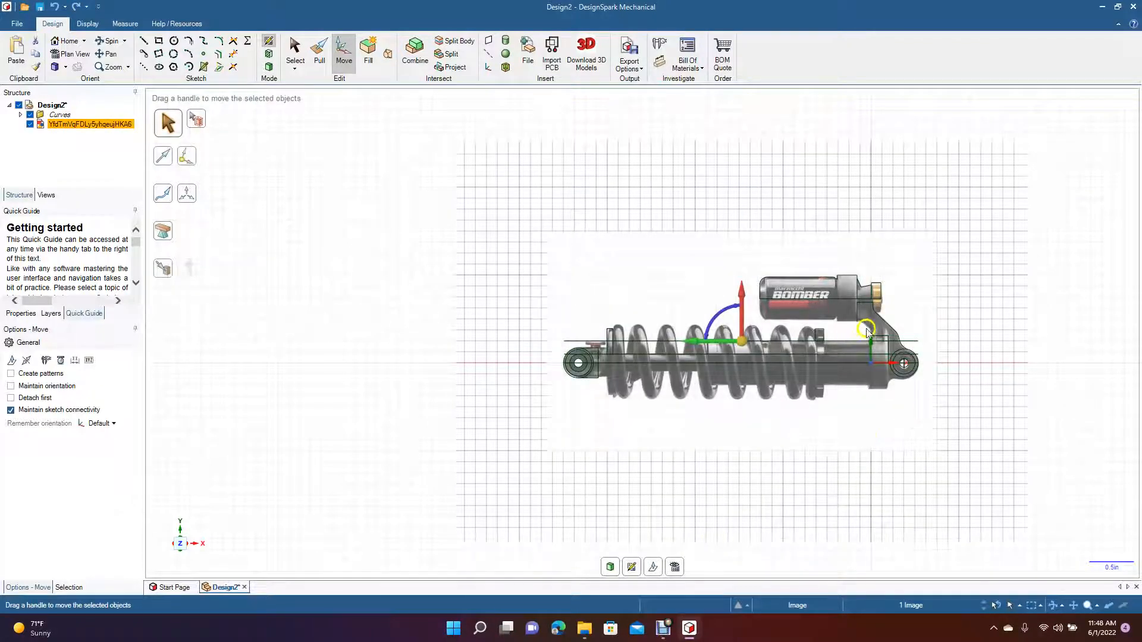
Trace the bracket arm's inner edge with connected lines from the neck's lower end down the slope and around the small step to the shock body's edge line.
scroll(872, 391, up, 5)
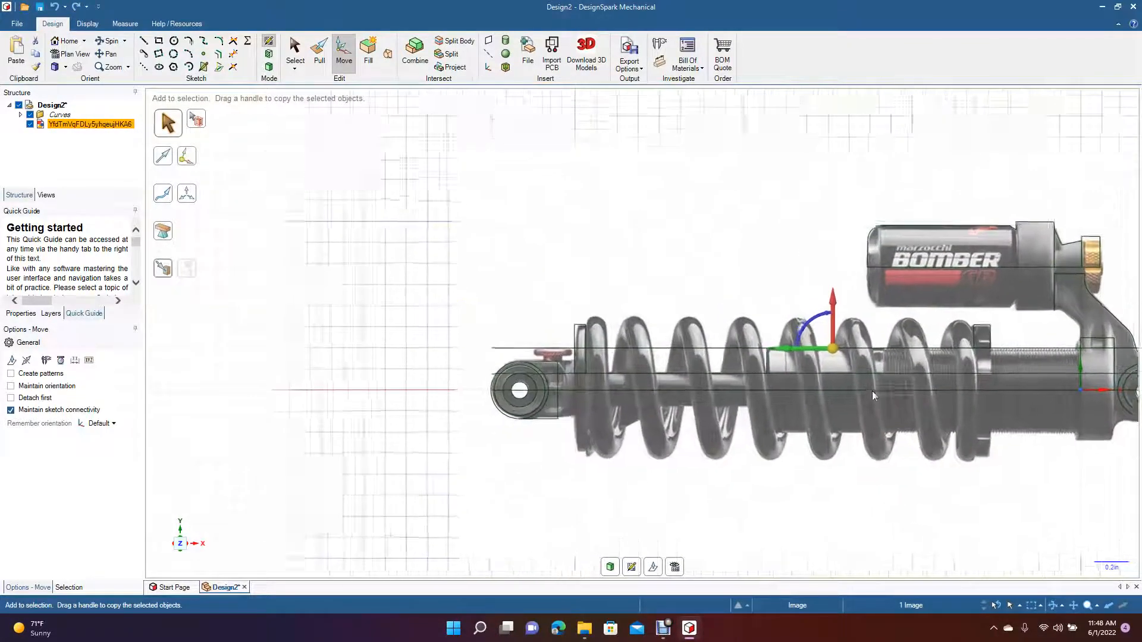
click(112, 57)
drag(714, 189, 269, 249)
scroll(287, 263, up, 3)
ctrl+scroll(287, 263, up, 2)
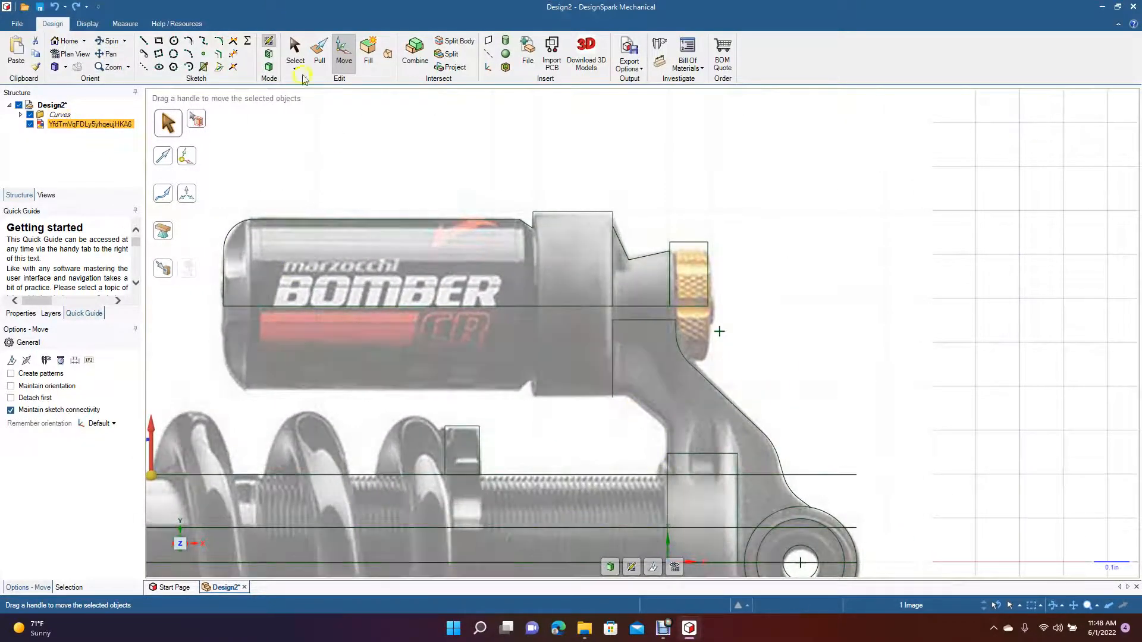
click(143, 40)
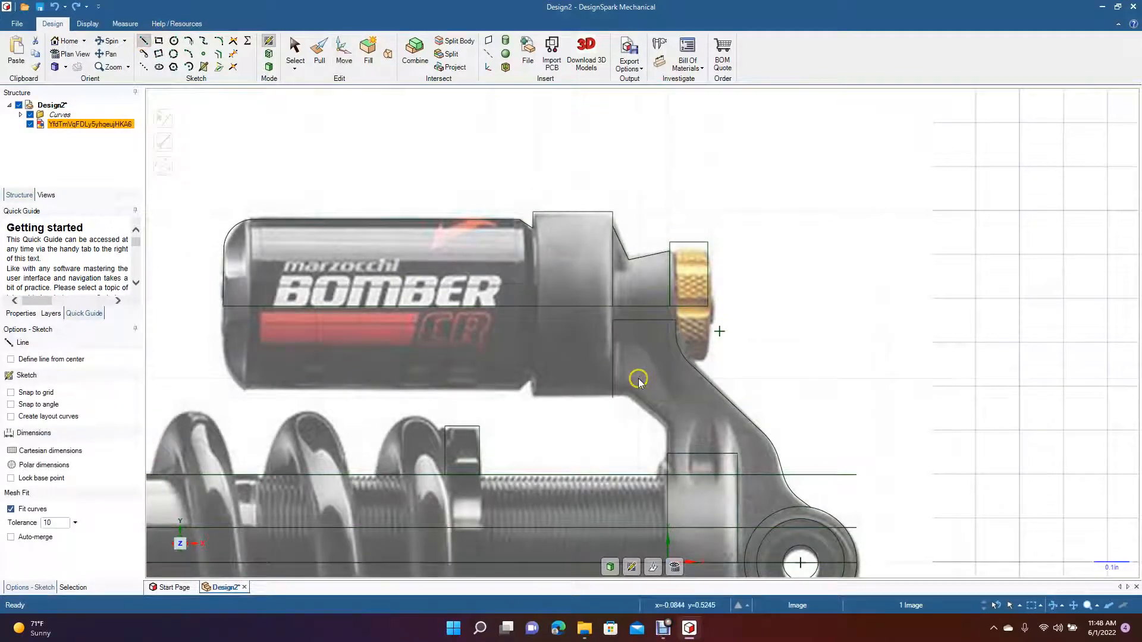
click(613, 398)
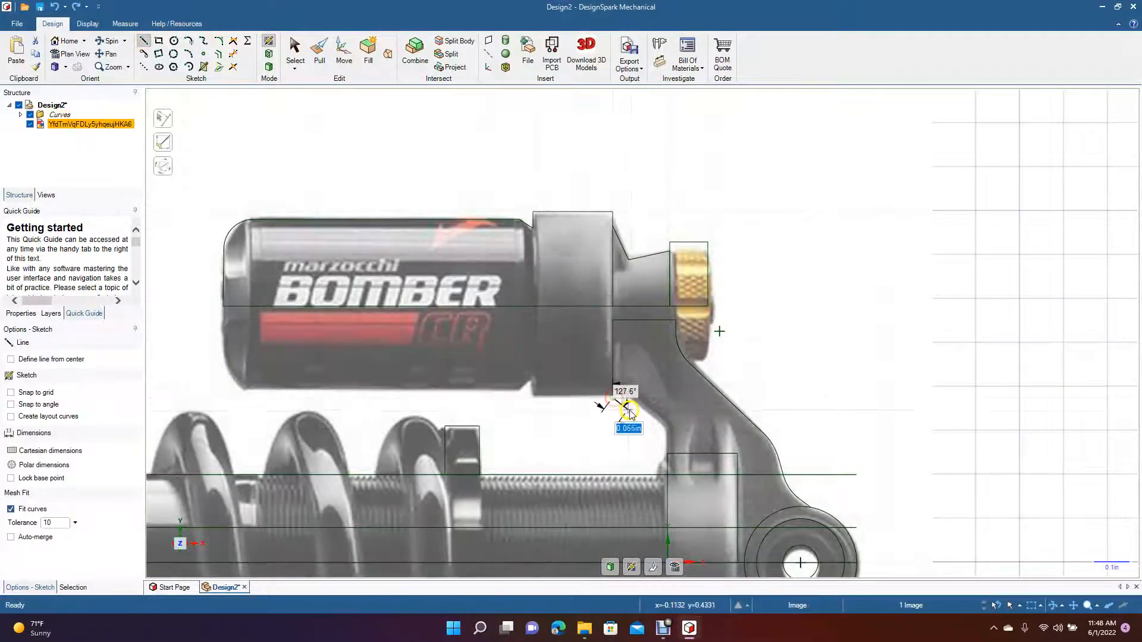
click(659, 426)
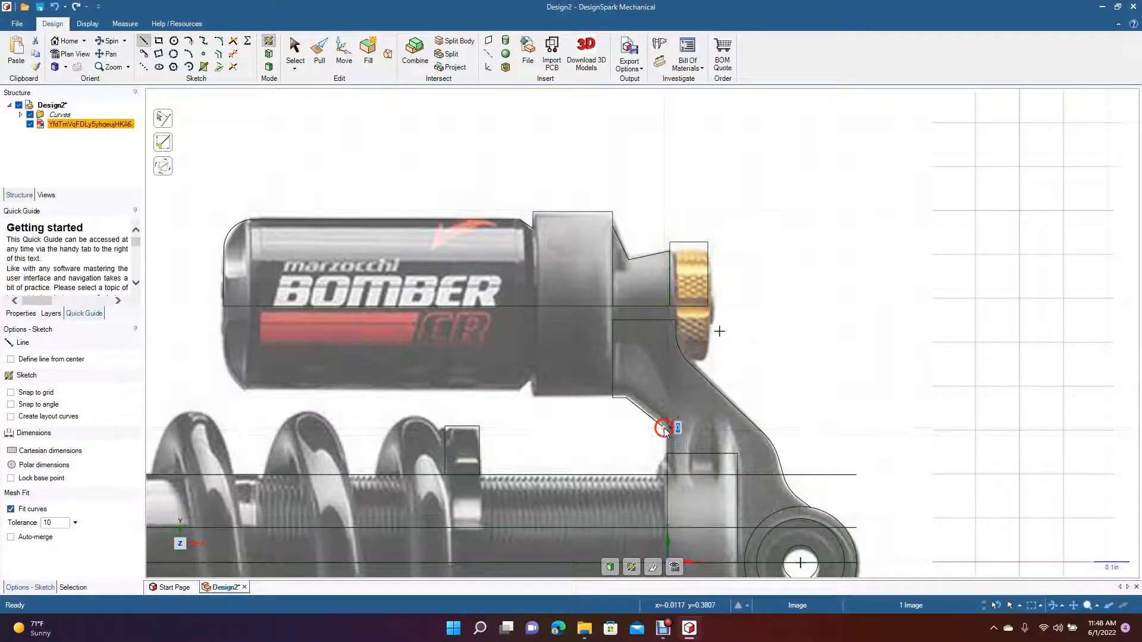
click(662, 461)
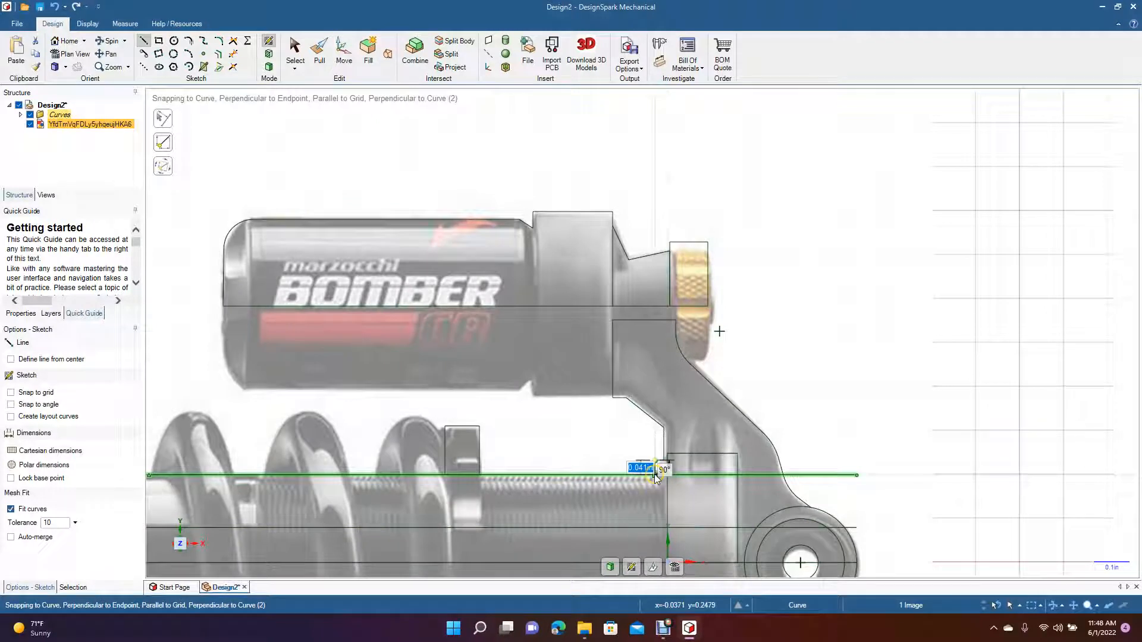
click(654, 476)
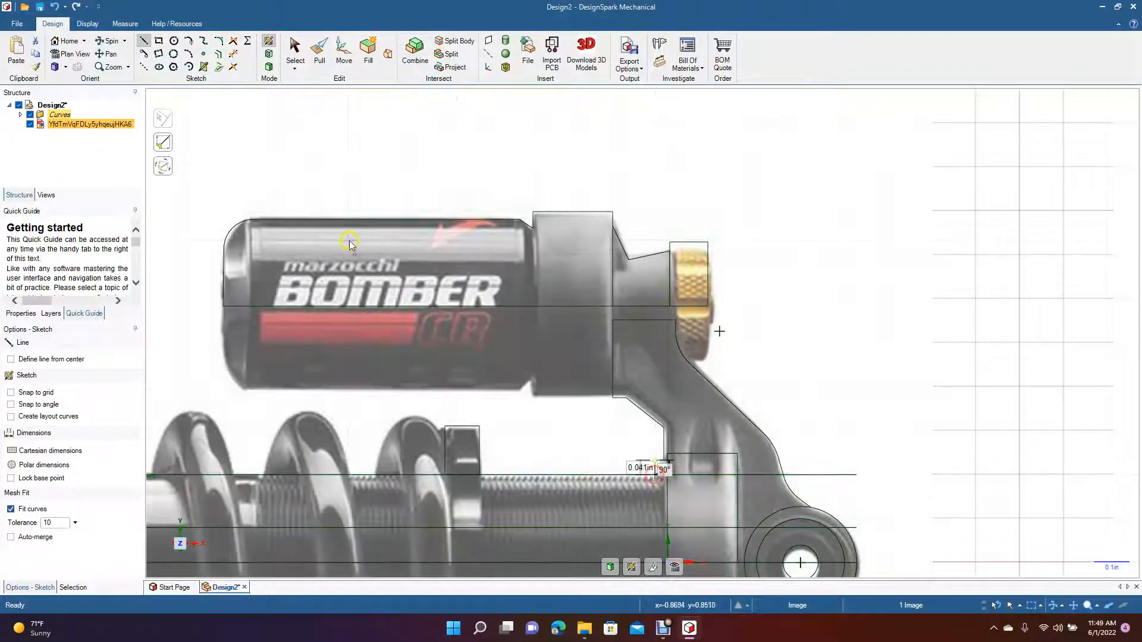
Move the reference image below the sketch and trim the shock body's upper edge line from its shaft end back to the vertical step line.
click(294, 50)
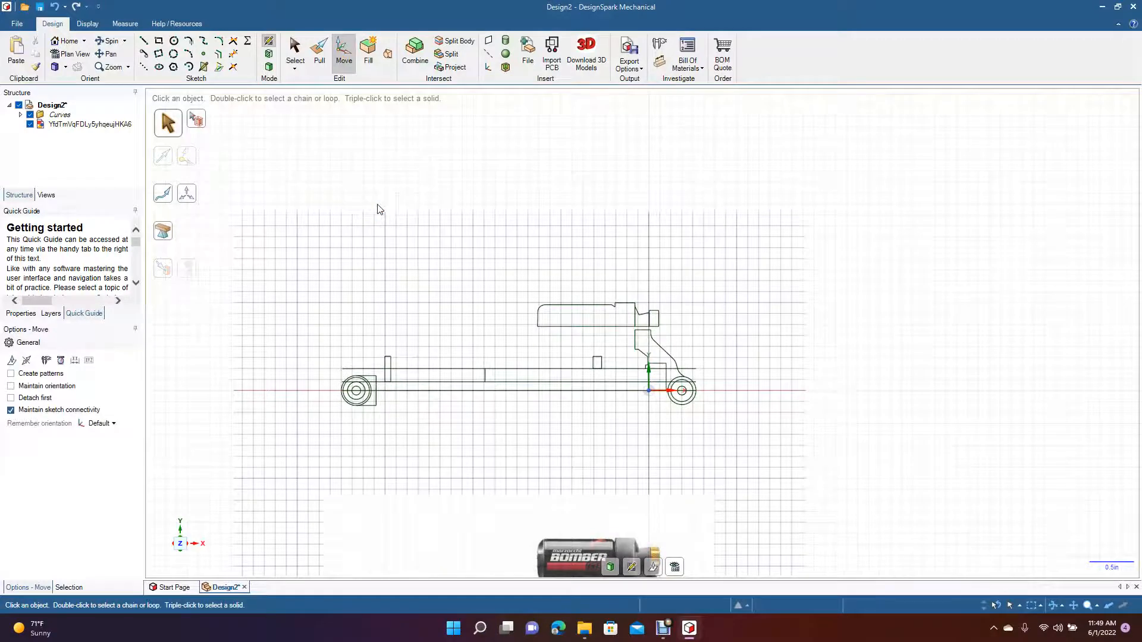
scroll(379, 209, up, 3)
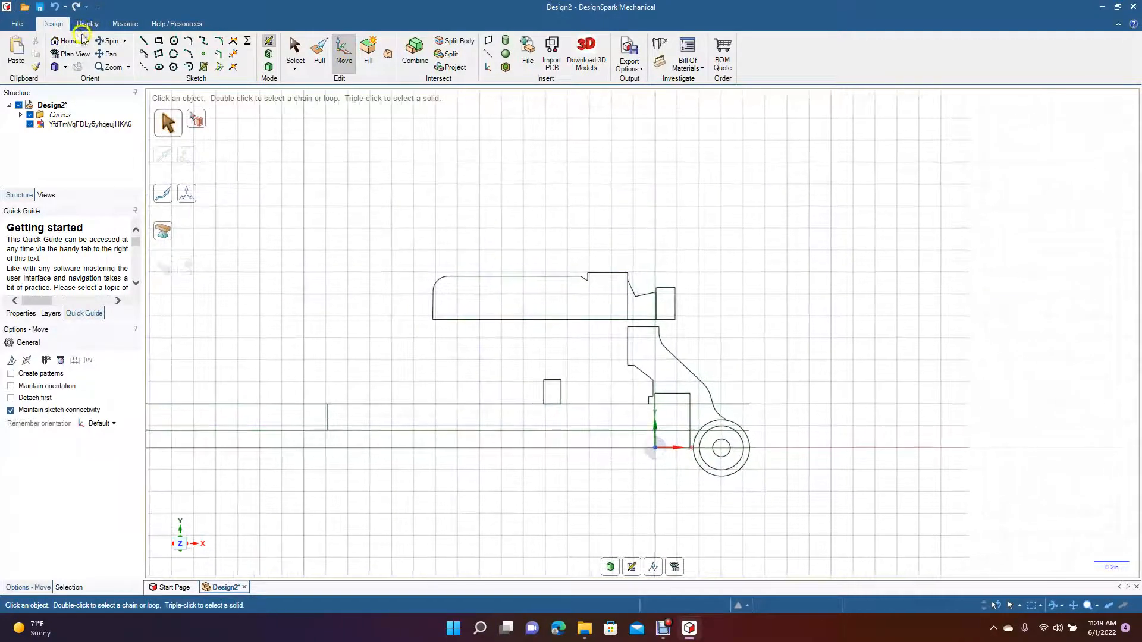
click(111, 53)
mouse_move(280, 209)
mouse_down()
mouse_move(637, 209)
mouse_move(597, 196)
mouse_up()
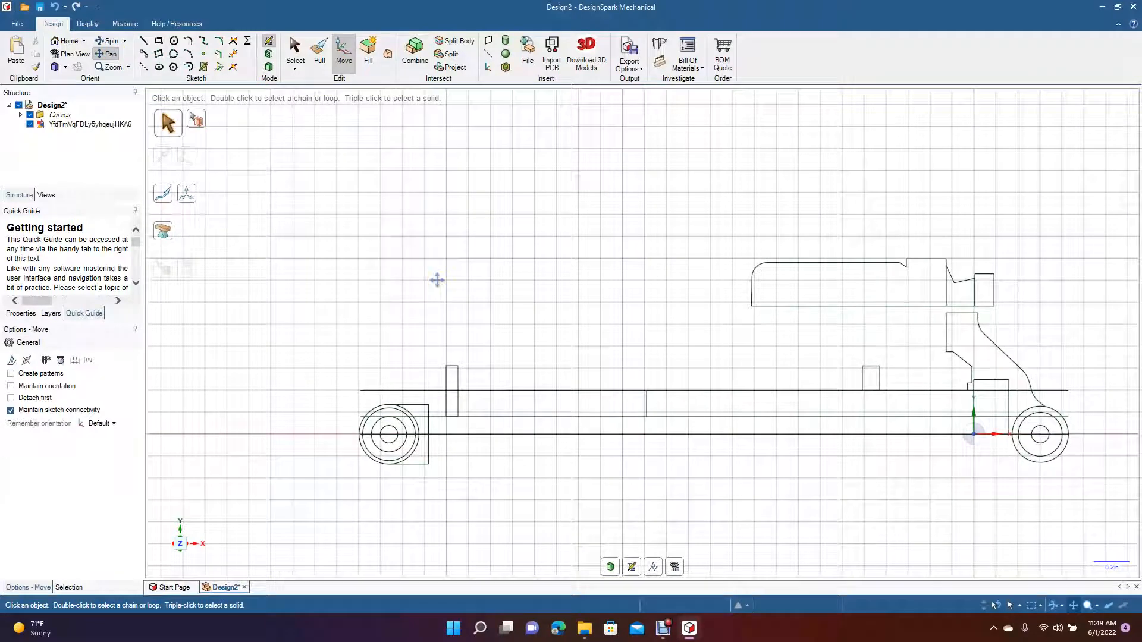
click(234, 53)
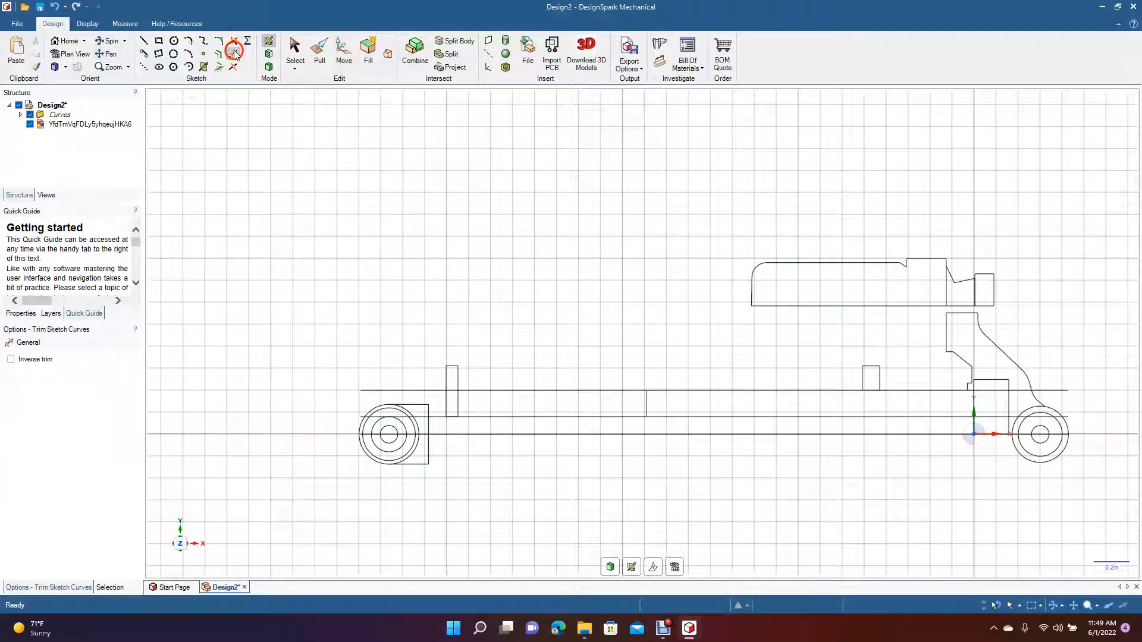
click(430, 390)
click(455, 393)
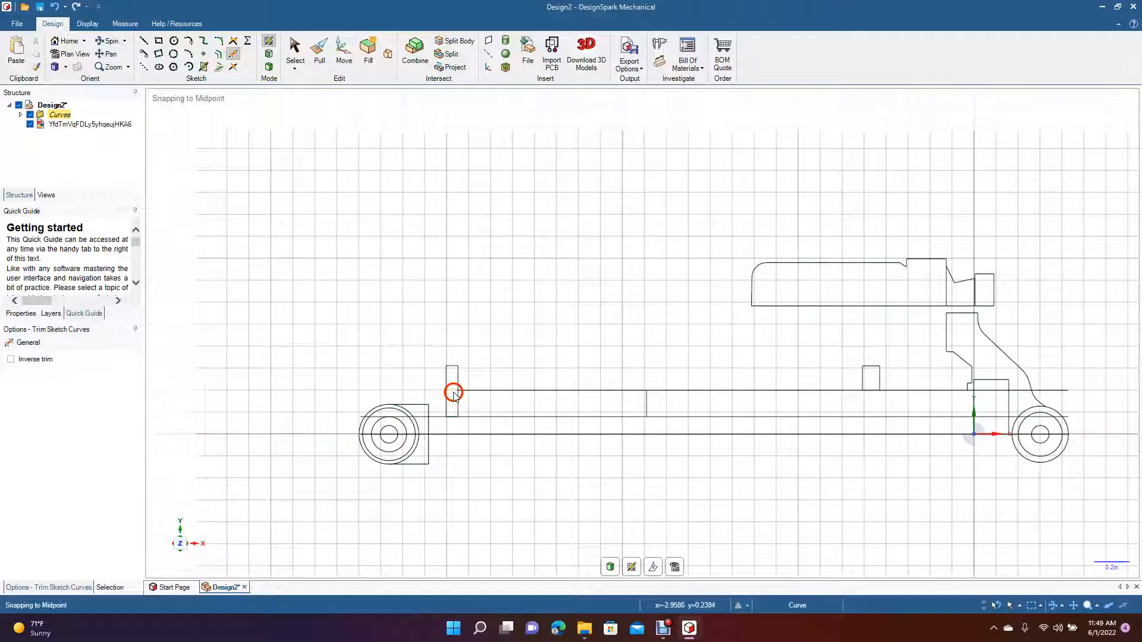
click(509, 392)
click(510, 393)
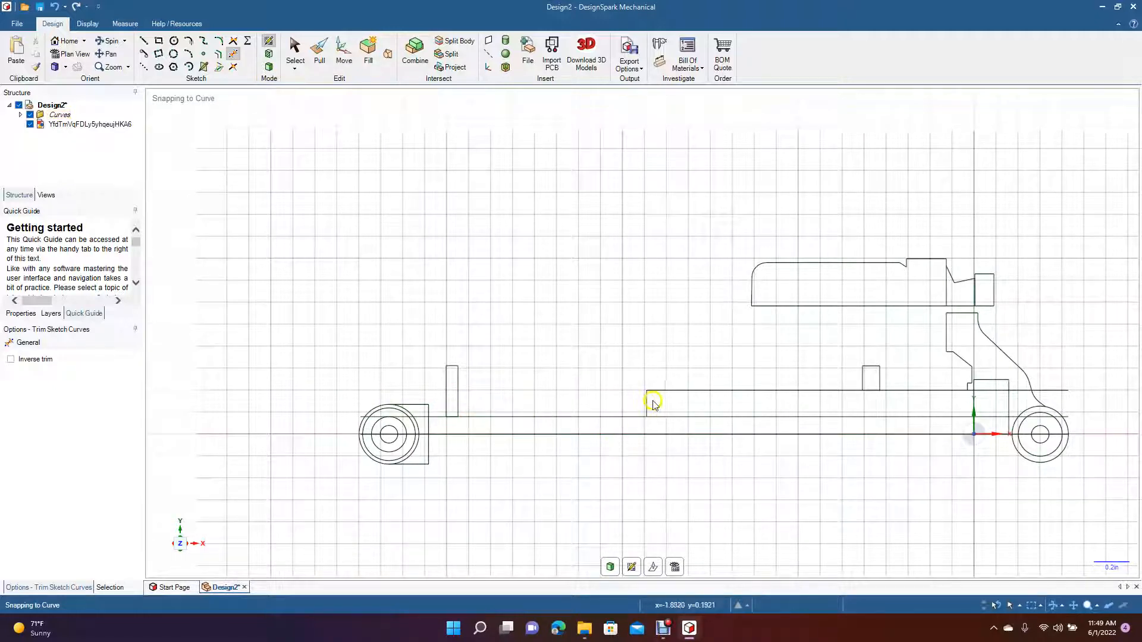
Move the reference image up closer to the traced sketch while keeping it clear of the curves.
scroll(508, 167, down, 3)
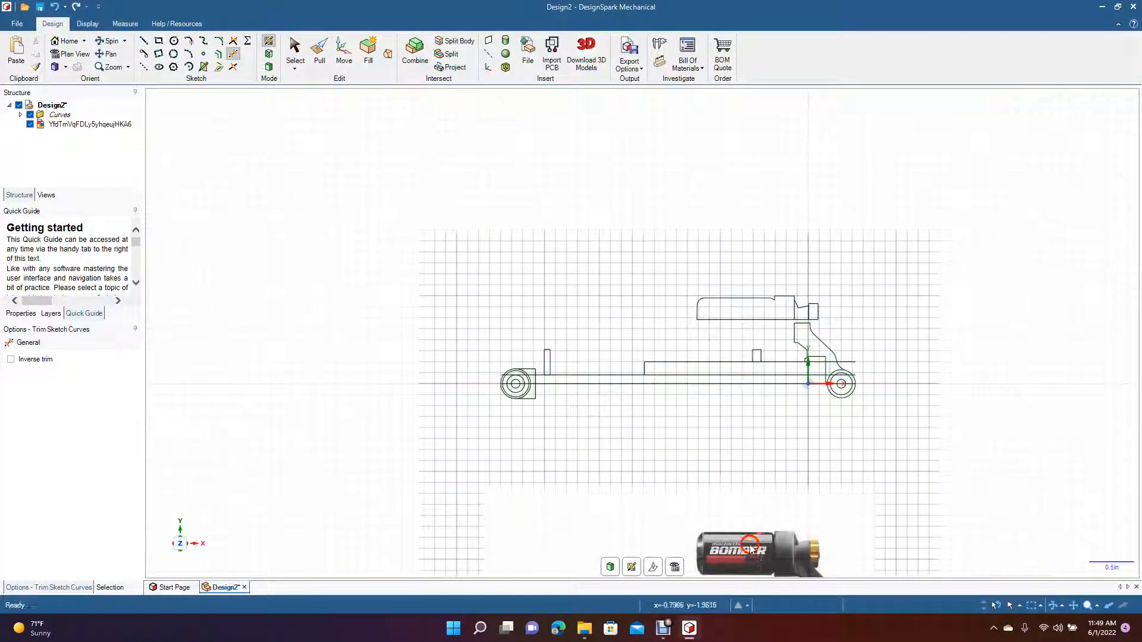
click(293, 51)
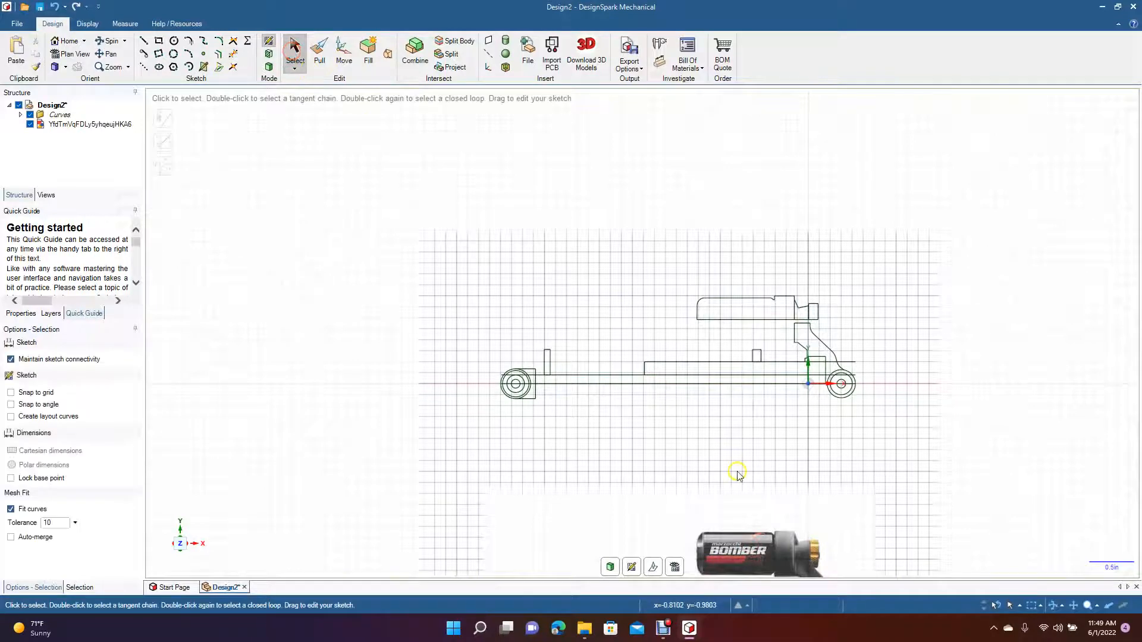
click(723, 500)
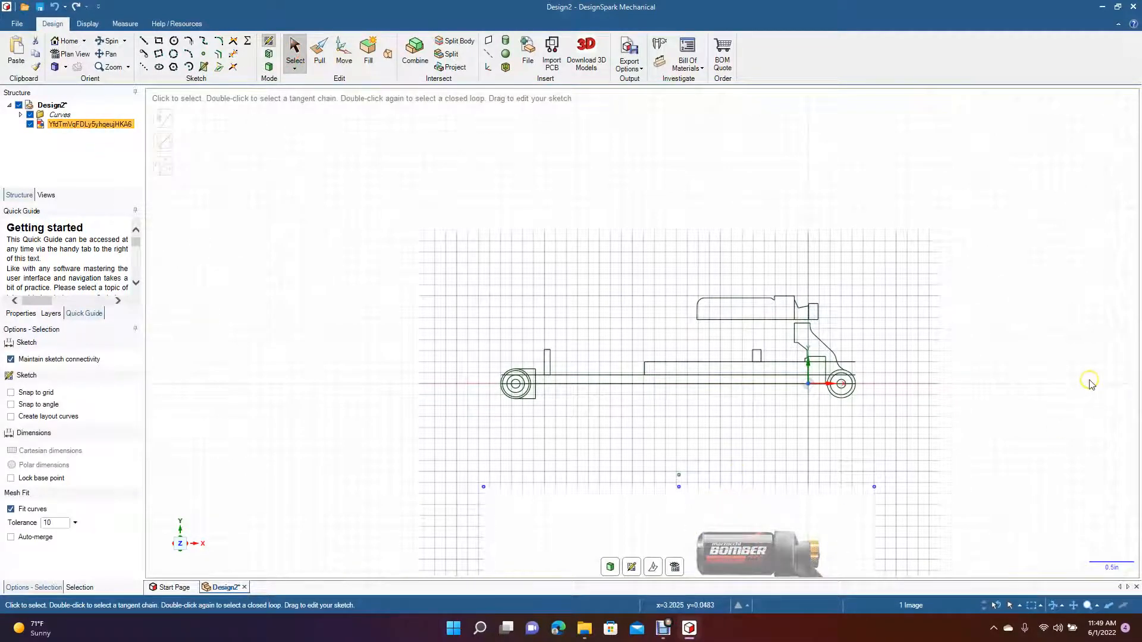
scroll(1090, 384, down, 3)
click(339, 50)
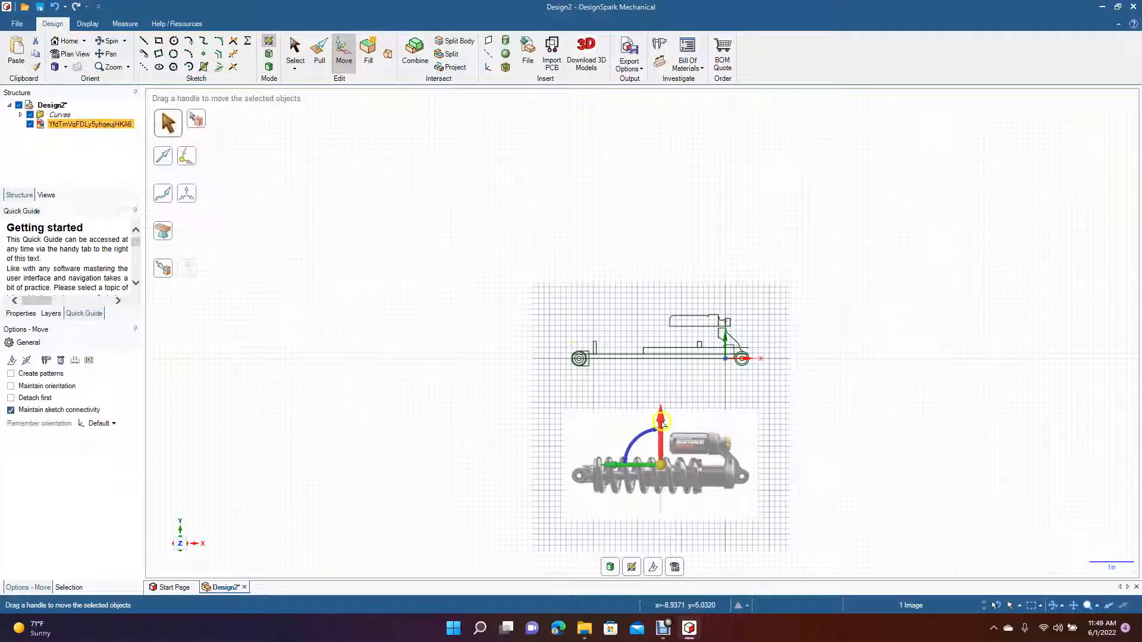
drag(662, 422, 660, 394)
click(482, 398)
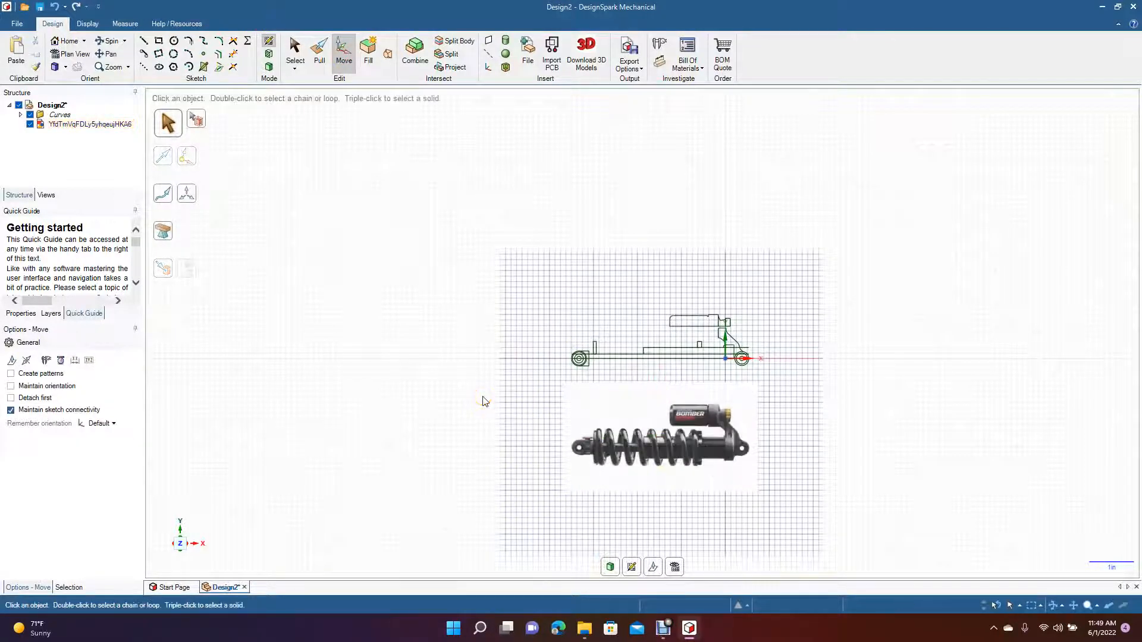
Trim the shaft edge line across the shaft-end spring seat and inside the shock body, plus the body's upper line past the bracket arm.
scroll(483, 400, up, 3)
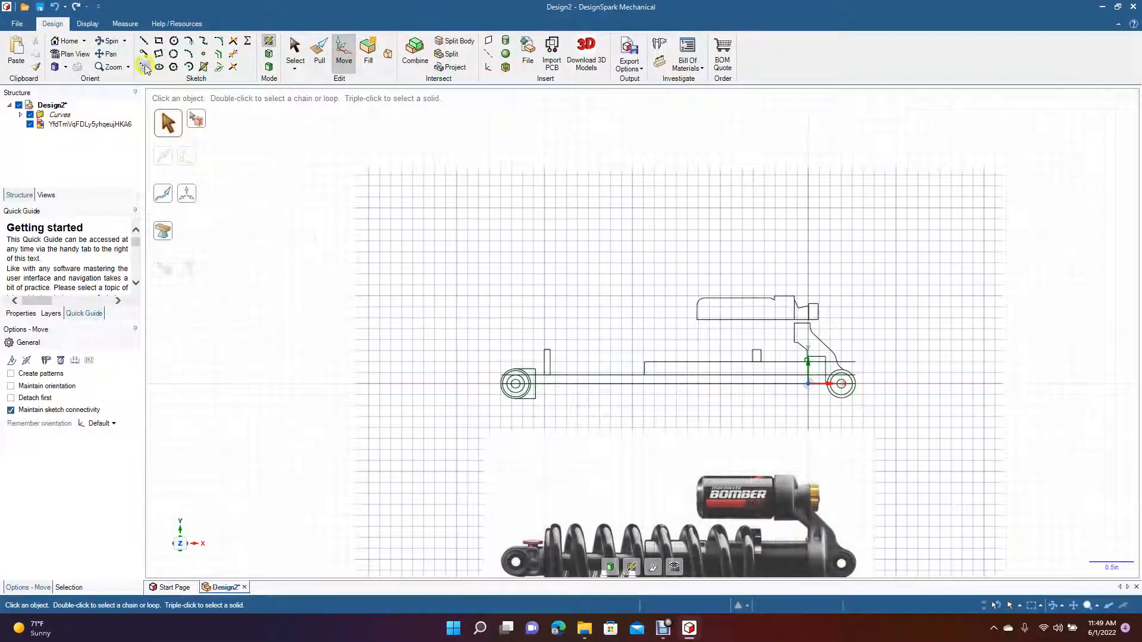
click(110, 55)
drag(339, 341, 225, 237)
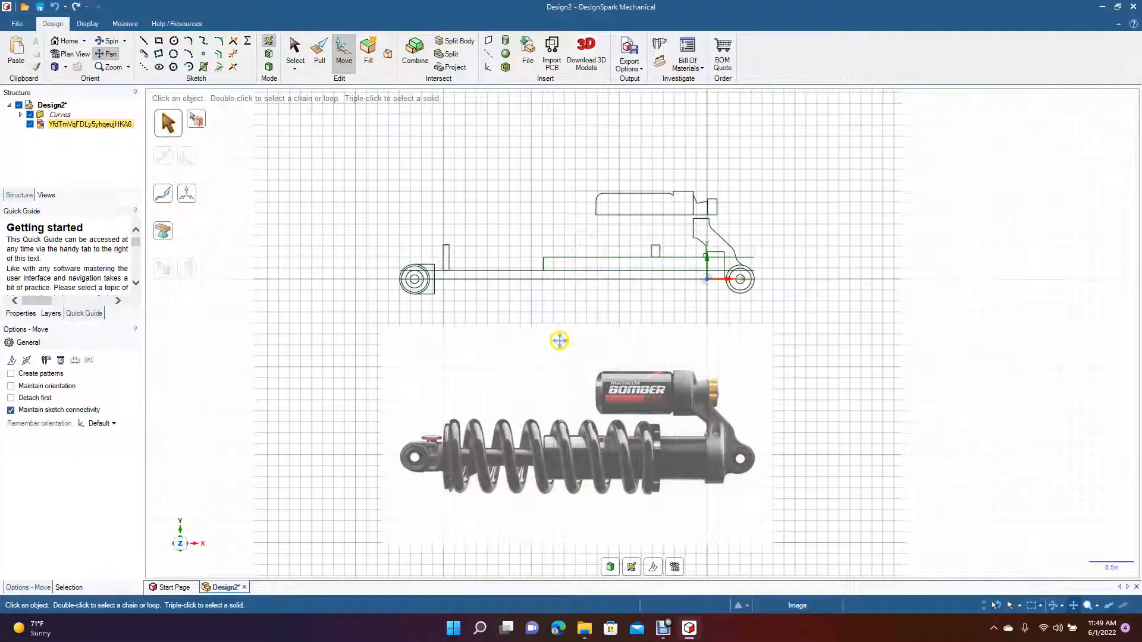
click(232, 54)
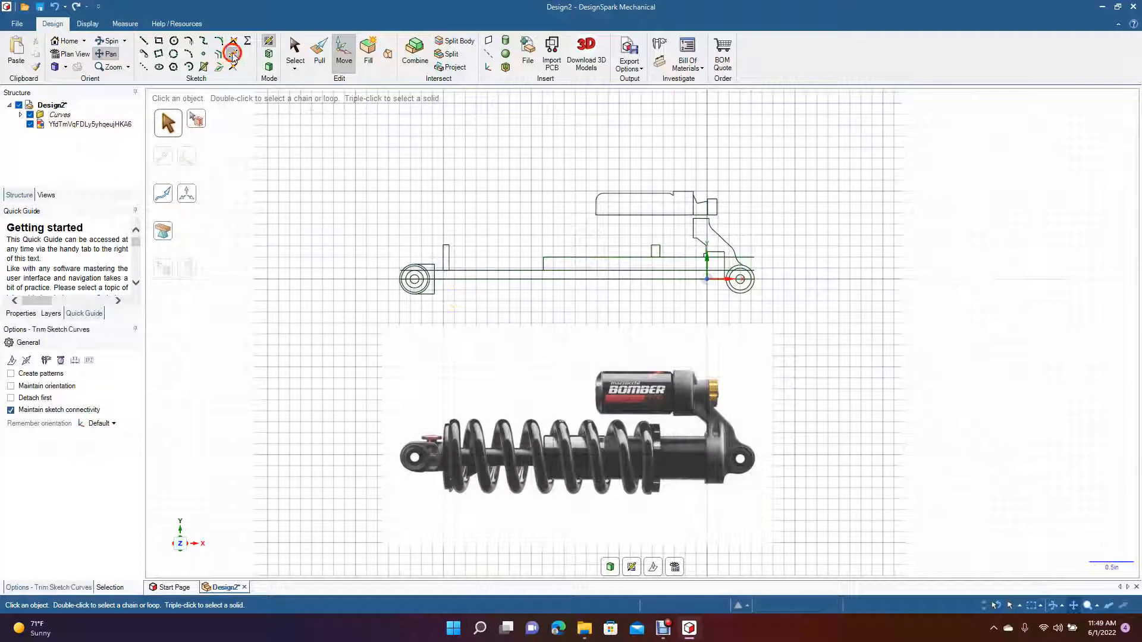
click(470, 271)
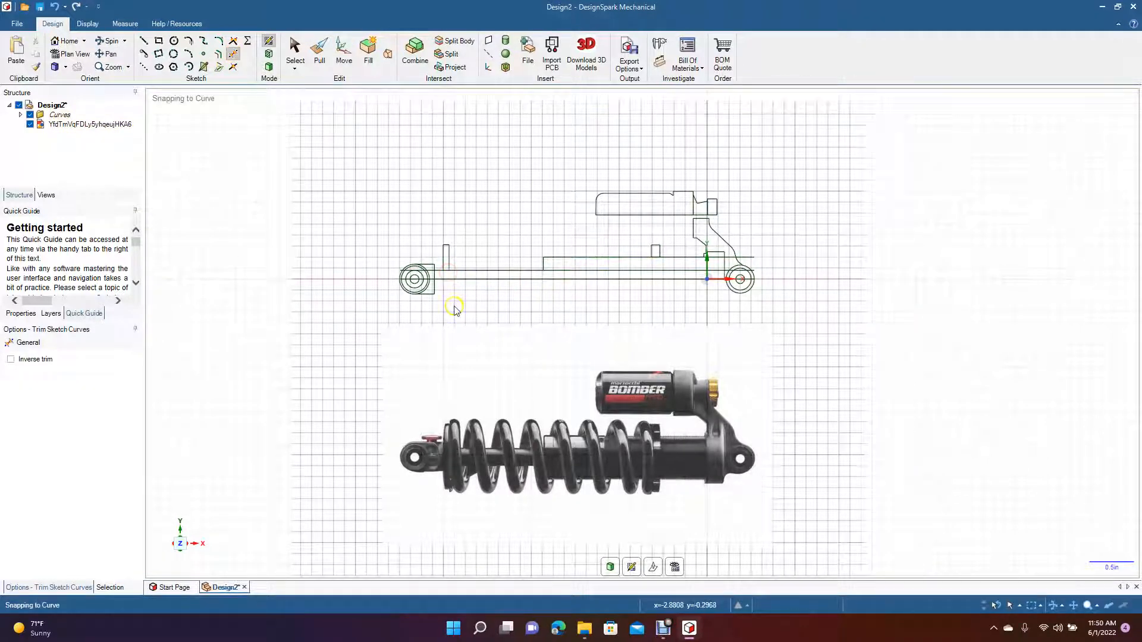
click(441, 271)
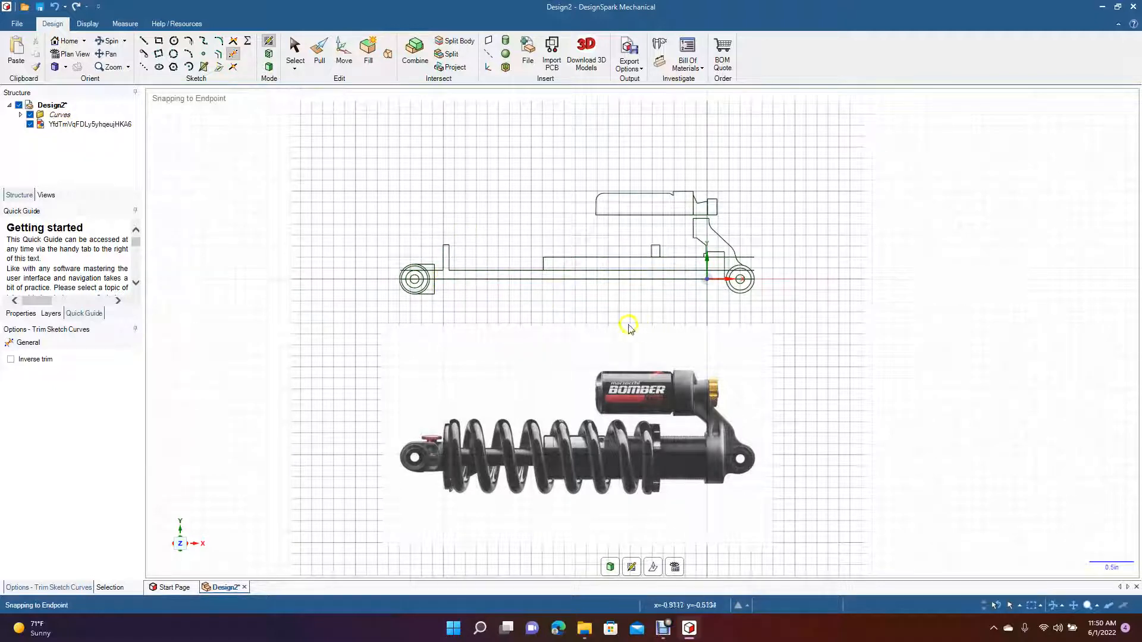
click(588, 272)
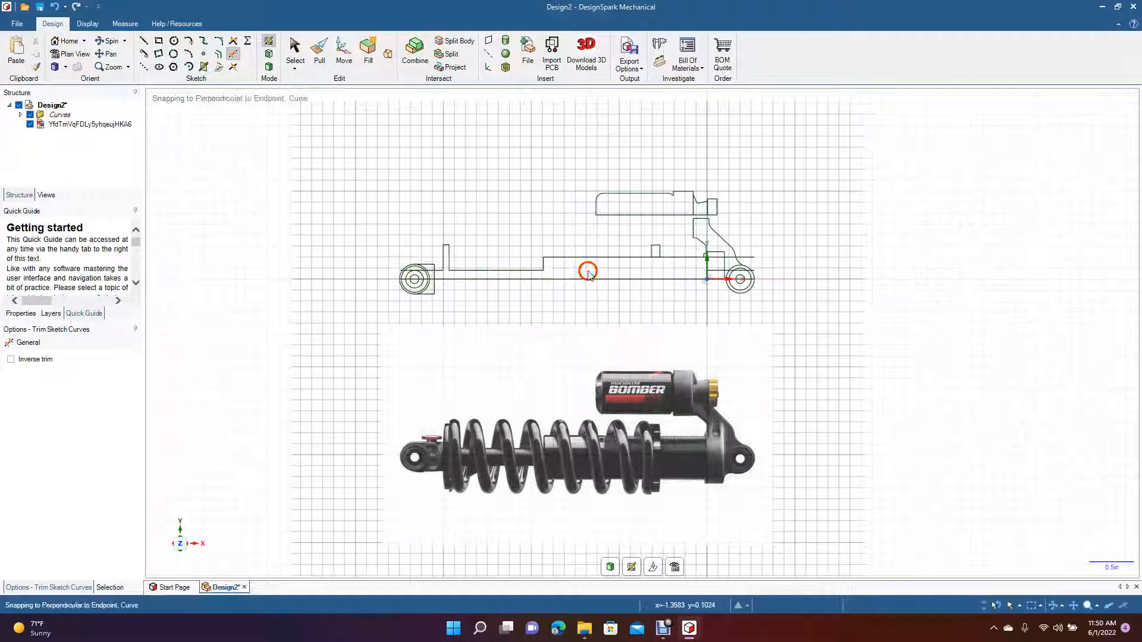
click(749, 259)
click(732, 258)
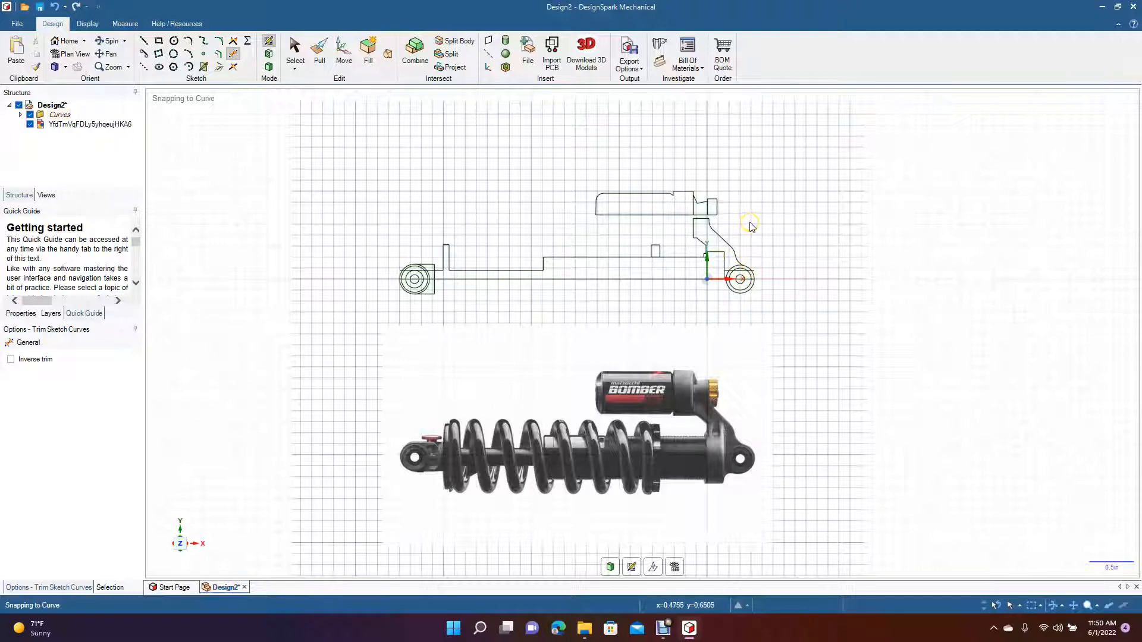
Trim the two vertical lines dividing the reservoir body, neck and knob so they form one closed profile.
scroll(751, 227, up, 5)
click(116, 51)
drag(452, 187, 413, 349)
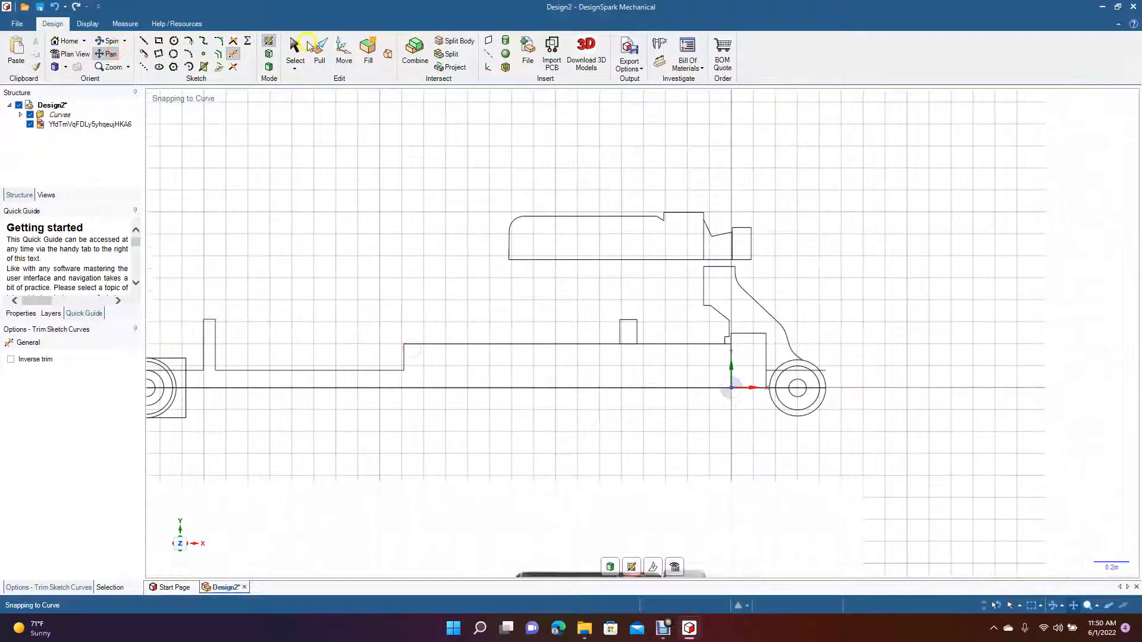
click(233, 55)
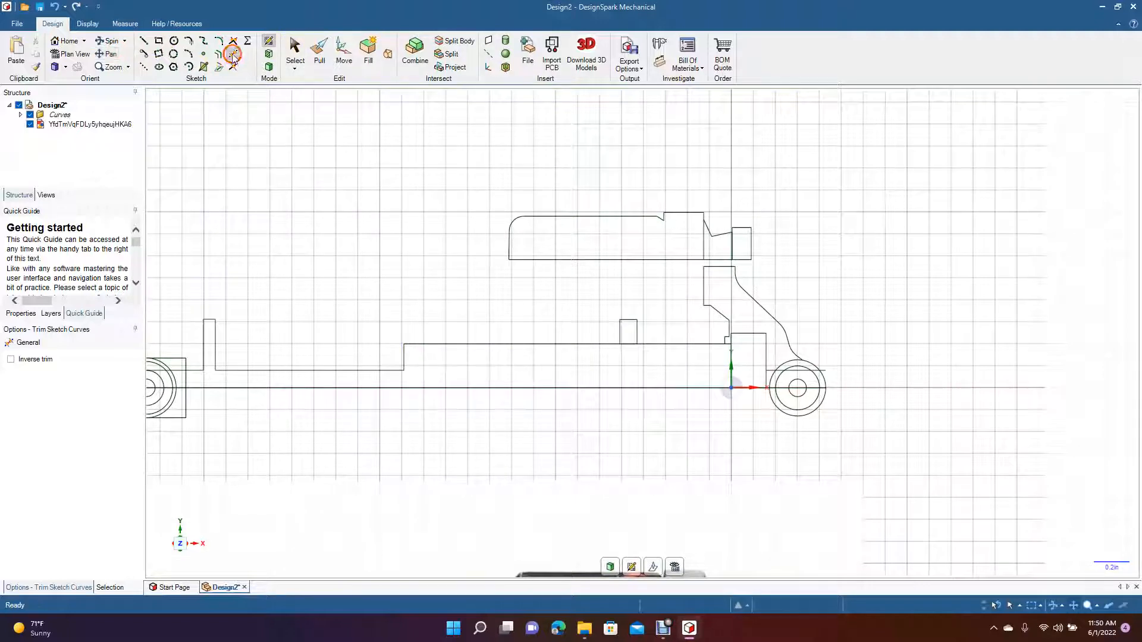
click(705, 240)
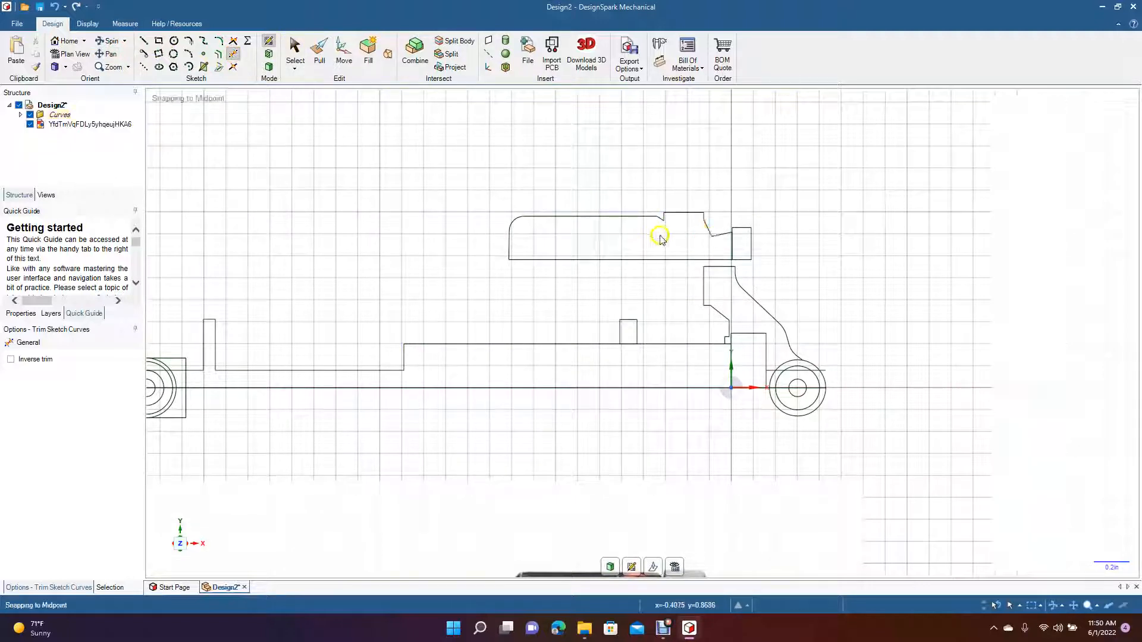
click(732, 244)
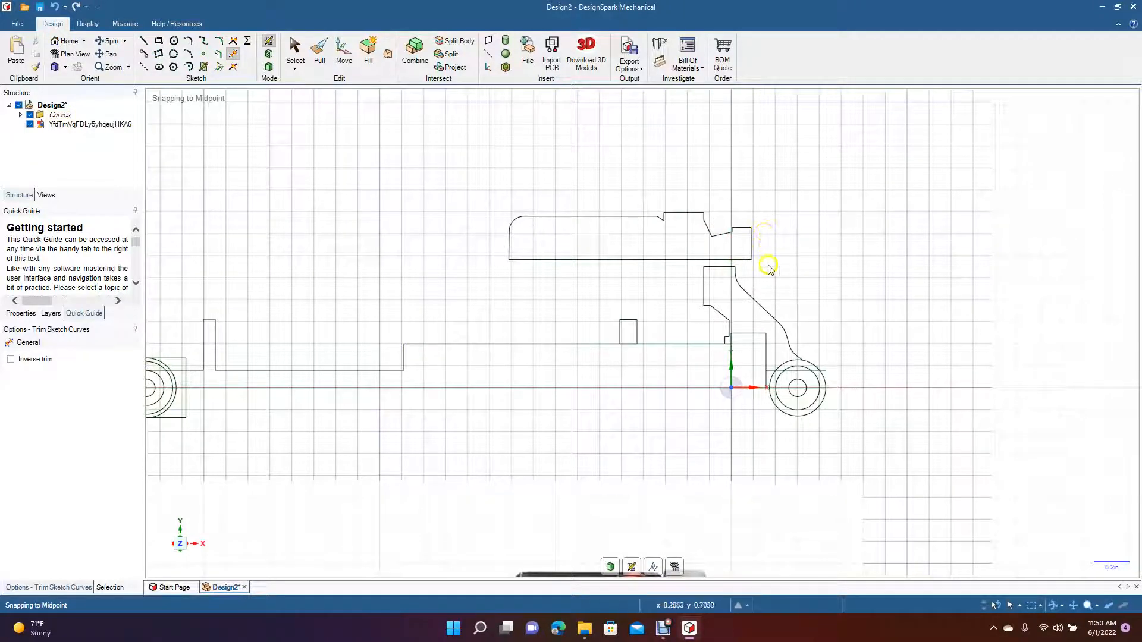
Trim the leftover shaft edge line segments crossing the circles of the bracket-end eyelet.
click(770, 373)
click(788, 373)
click(813, 372)
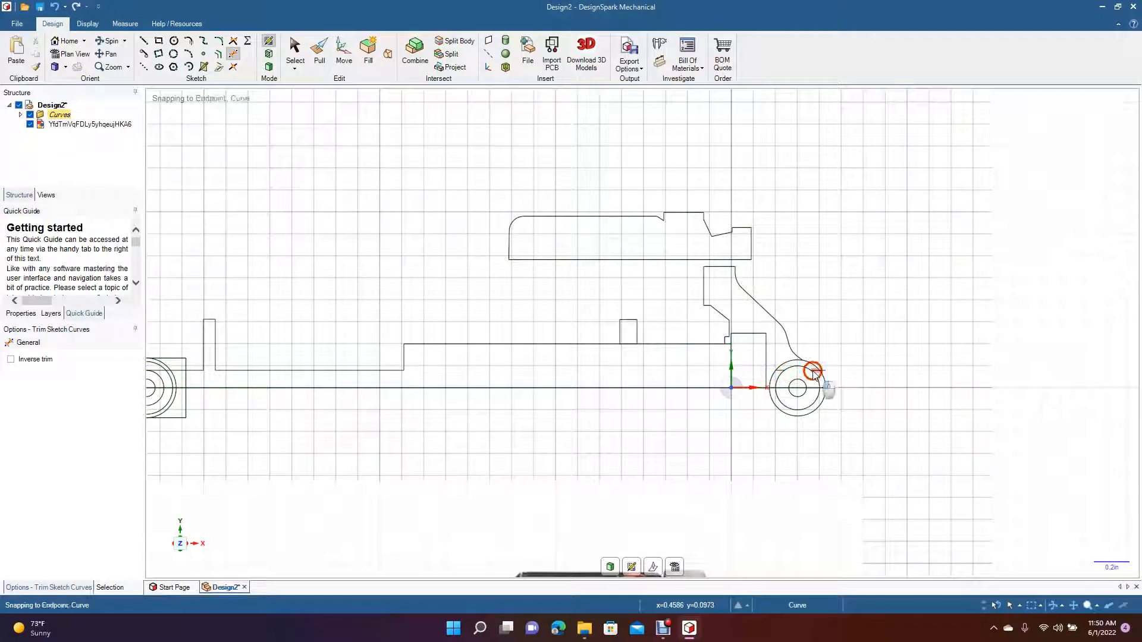
click(782, 375)
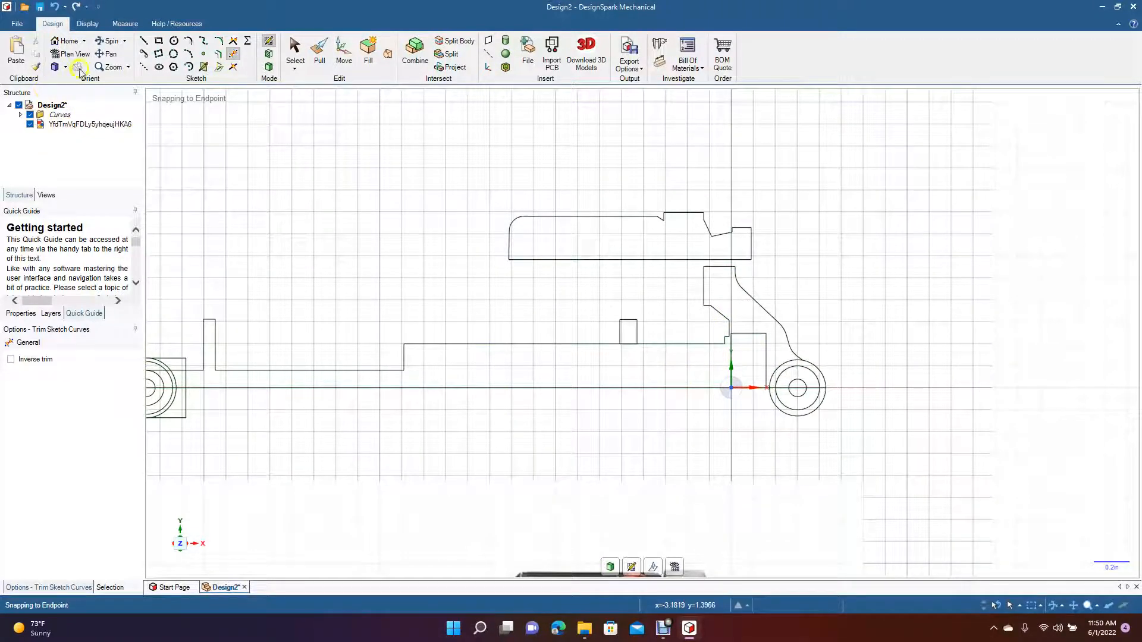
Trim the centerline segments crossing the shaft-end eyelet, then try trimming the long centerline along the shaft and undo that trim.
click(107, 54)
mouse_move(265, 199)
mouse_down()
mouse_move(387, 214)
mouse_move(453, 208)
mouse_up()
click(231, 55)
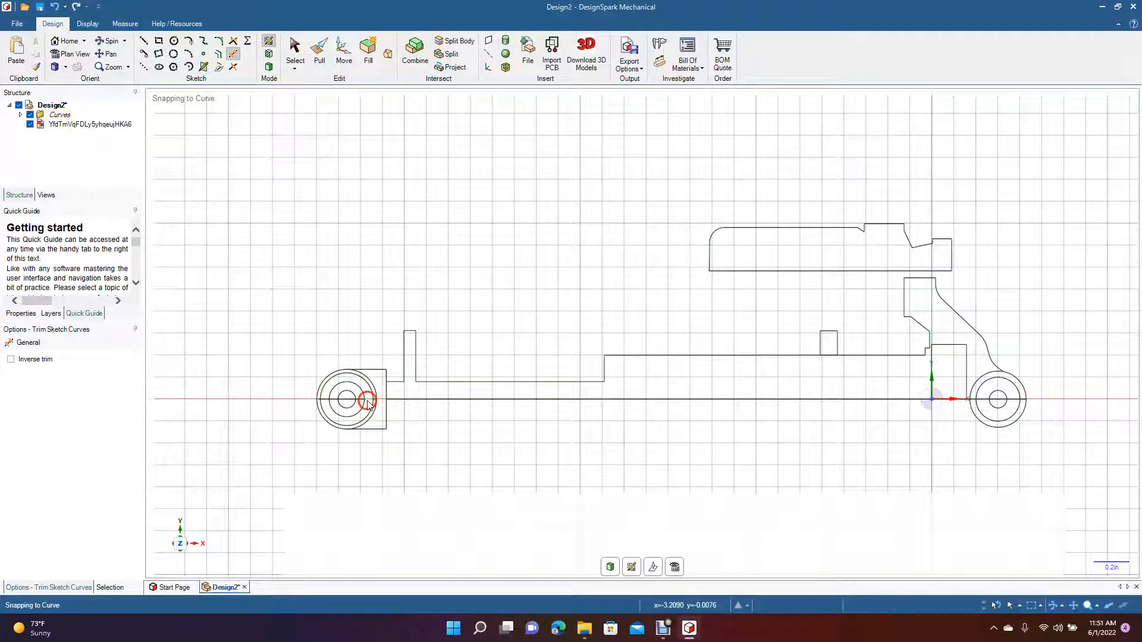
scroll(355, 405, up, 4)
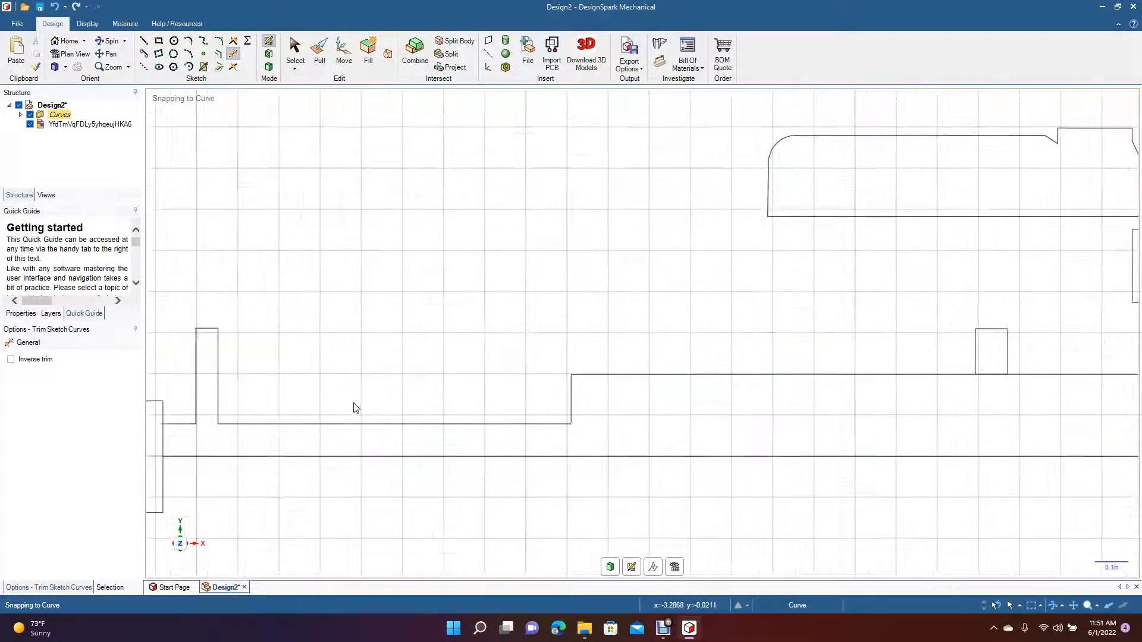
click(112, 54)
mouse_move(253, 274)
mouse_down()
mouse_move(279, 285)
mouse_move(561, 248)
mouse_up()
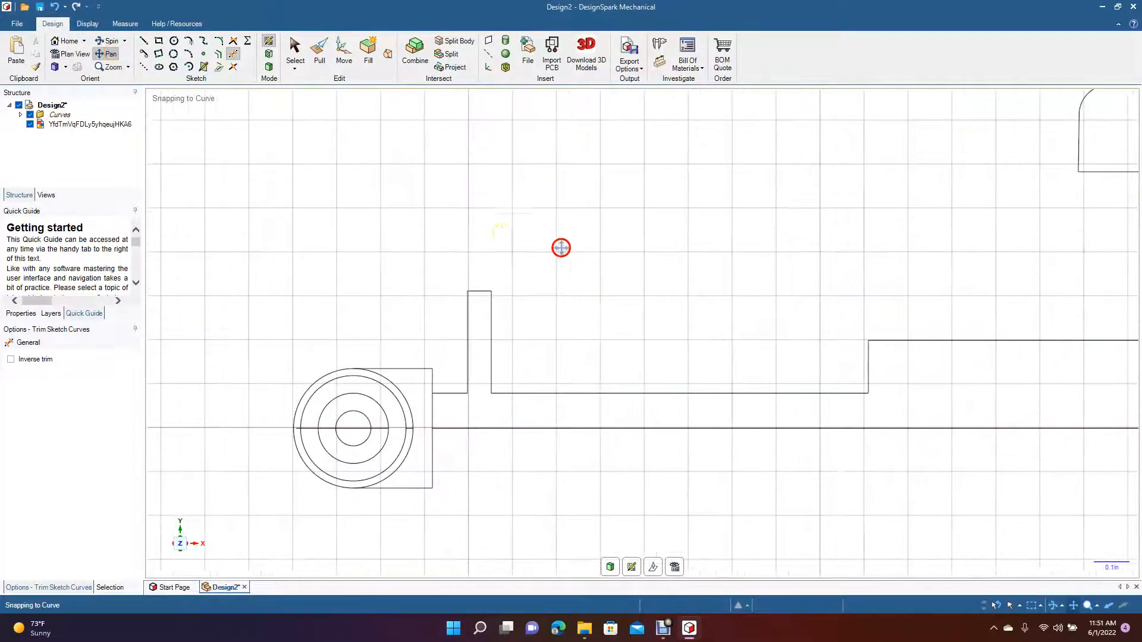
click(233, 54)
click(415, 441)
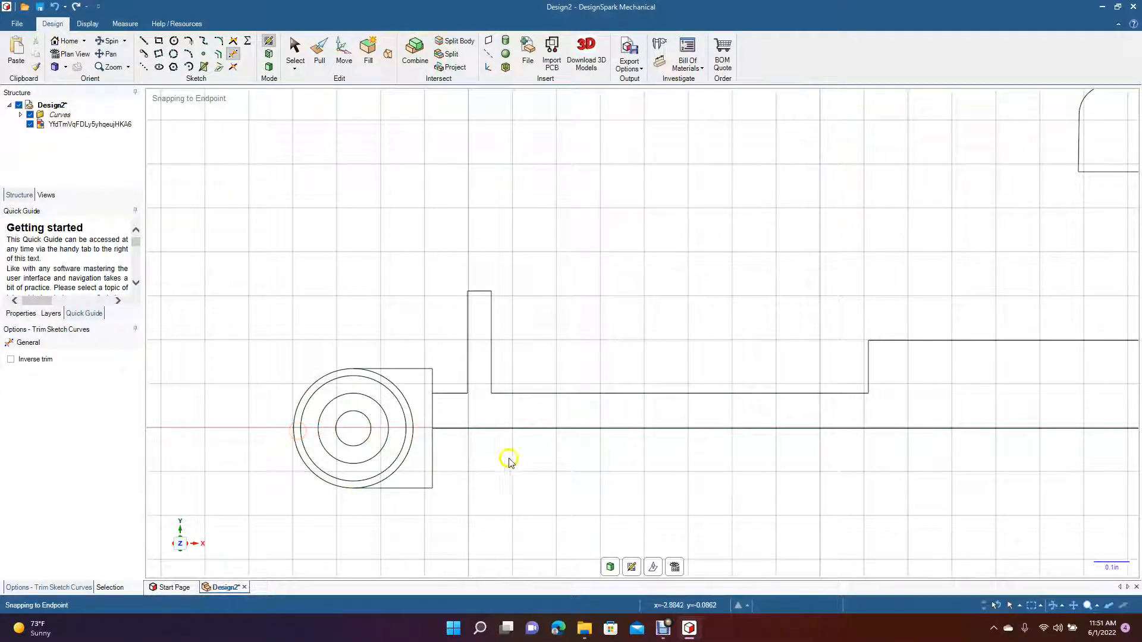
click(486, 427)
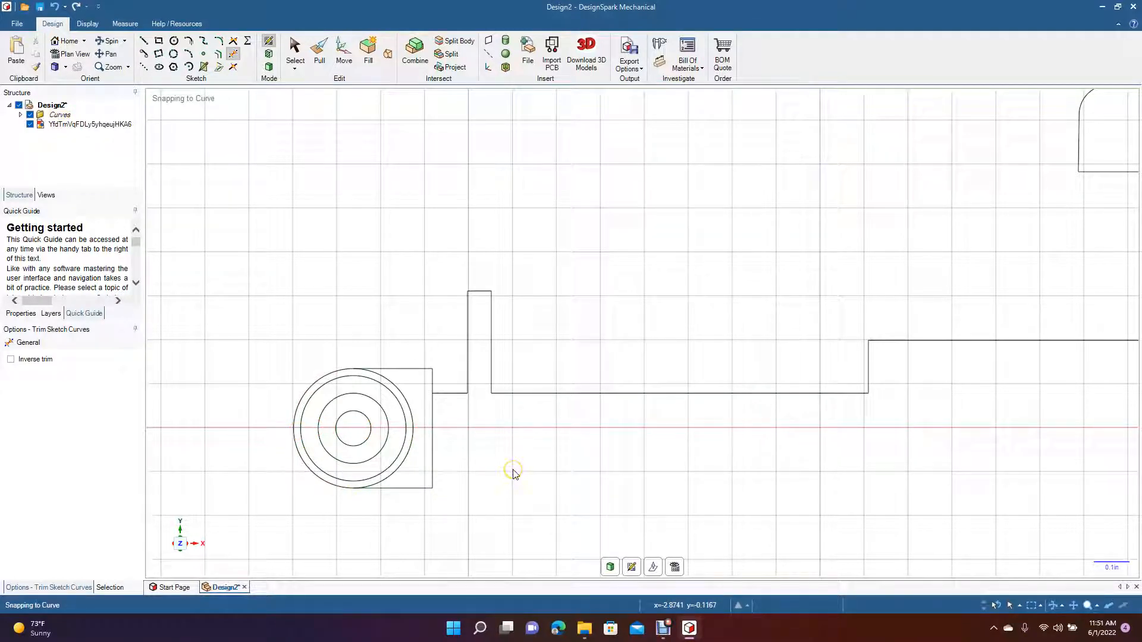
key(ctrl+z)
Convert the sketch to surfaces with Pull, select the main body profile face to check its regions, and undo the conversion.
scroll(554, 492, down, 3)
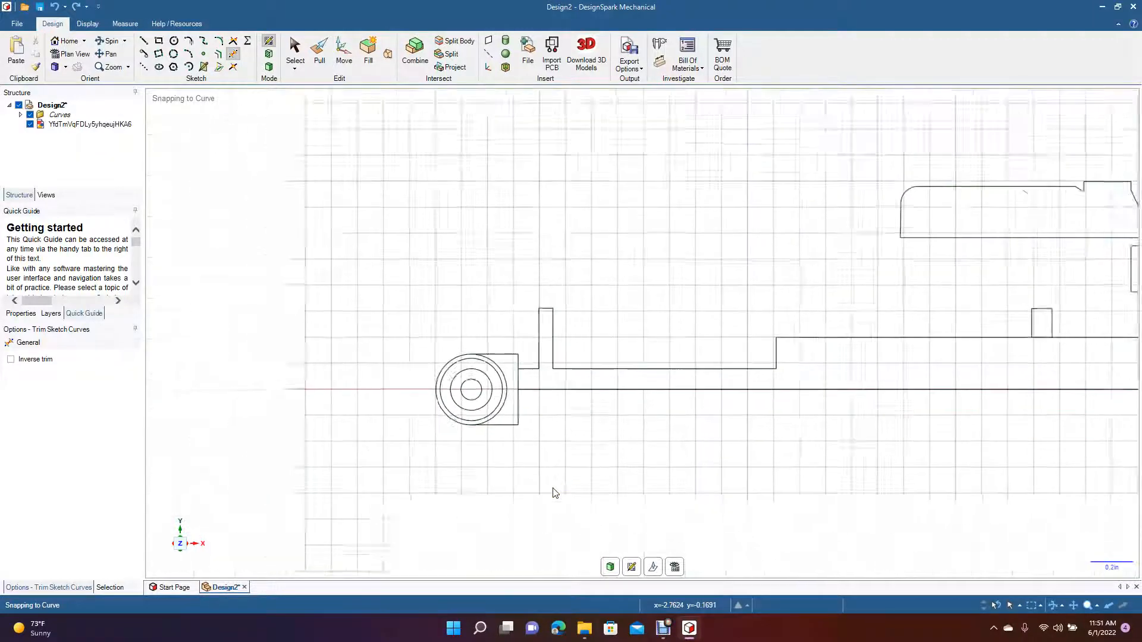
scroll(552, 492, down, 4)
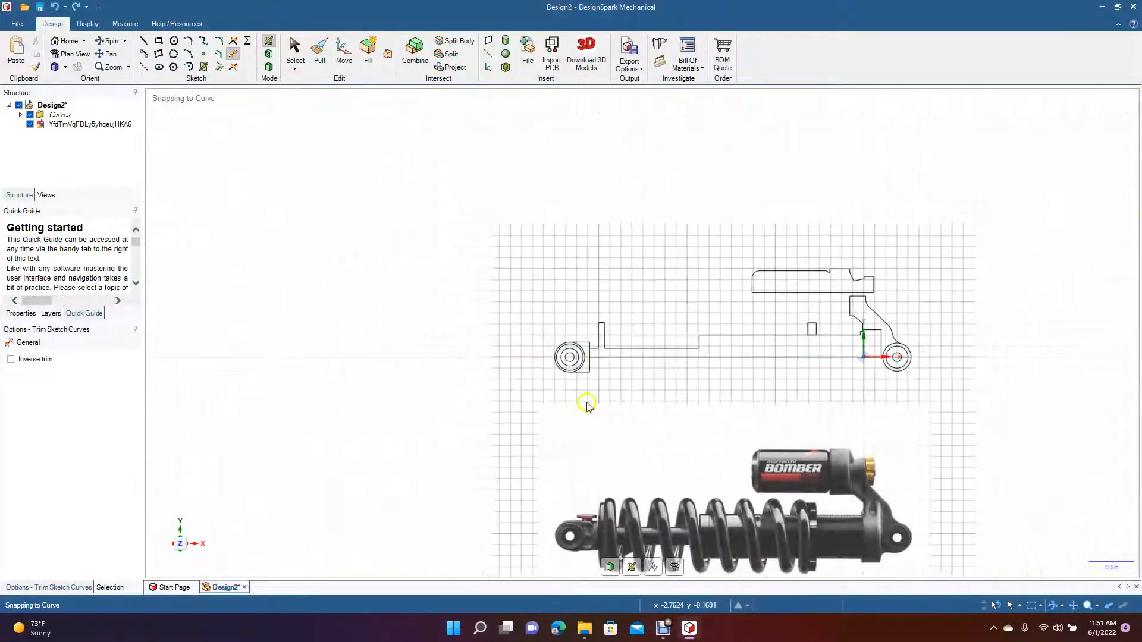
click(320, 53)
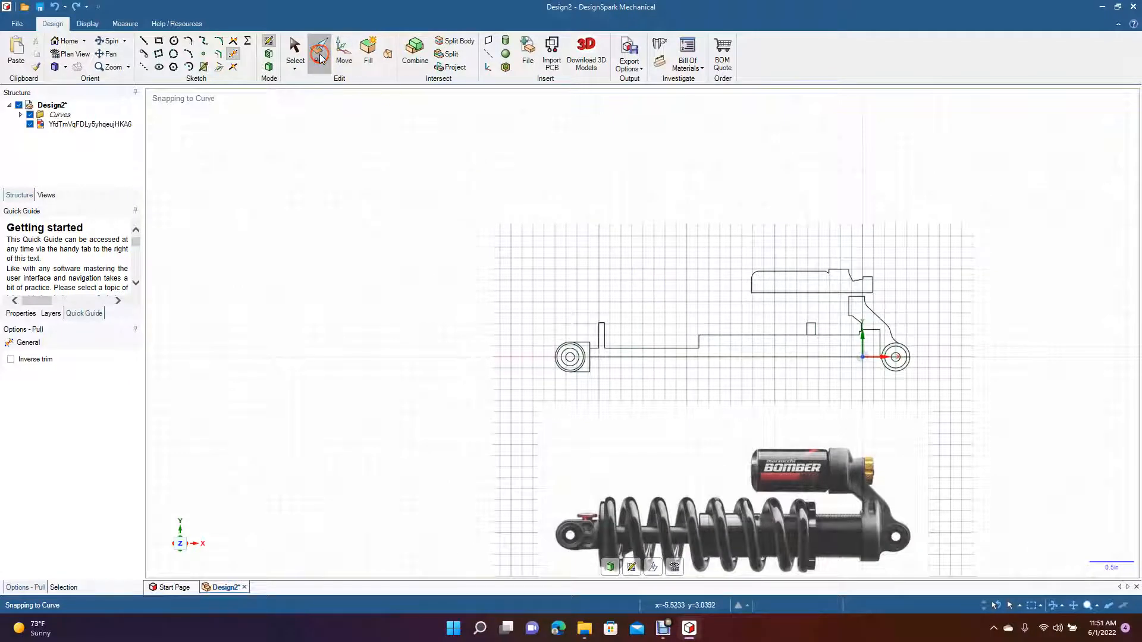
click(727, 344)
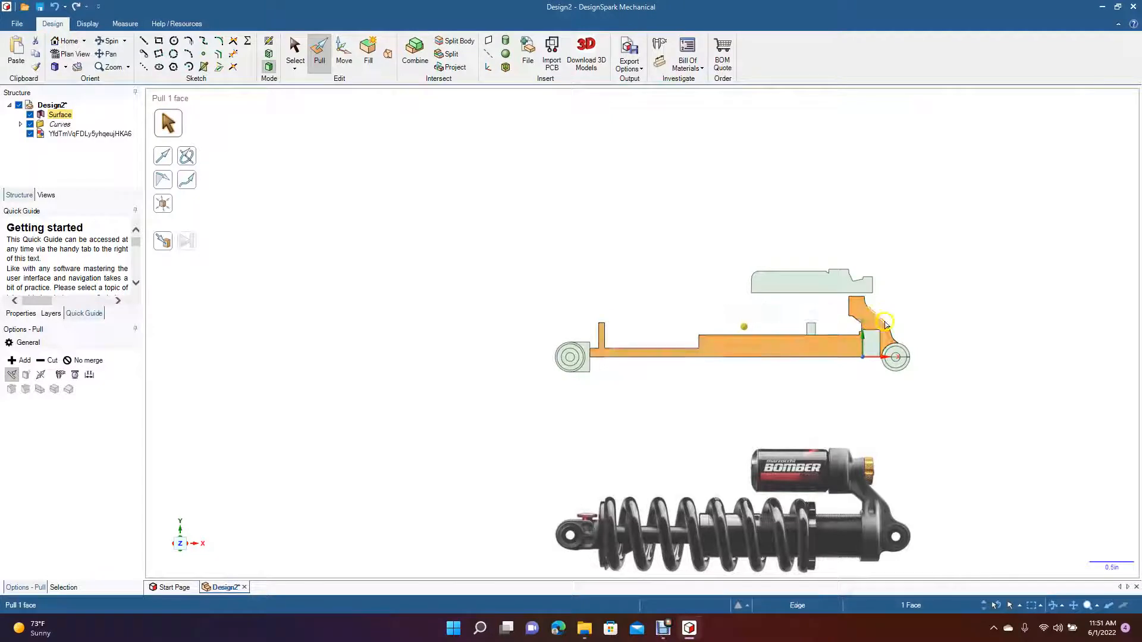
click(571, 171)
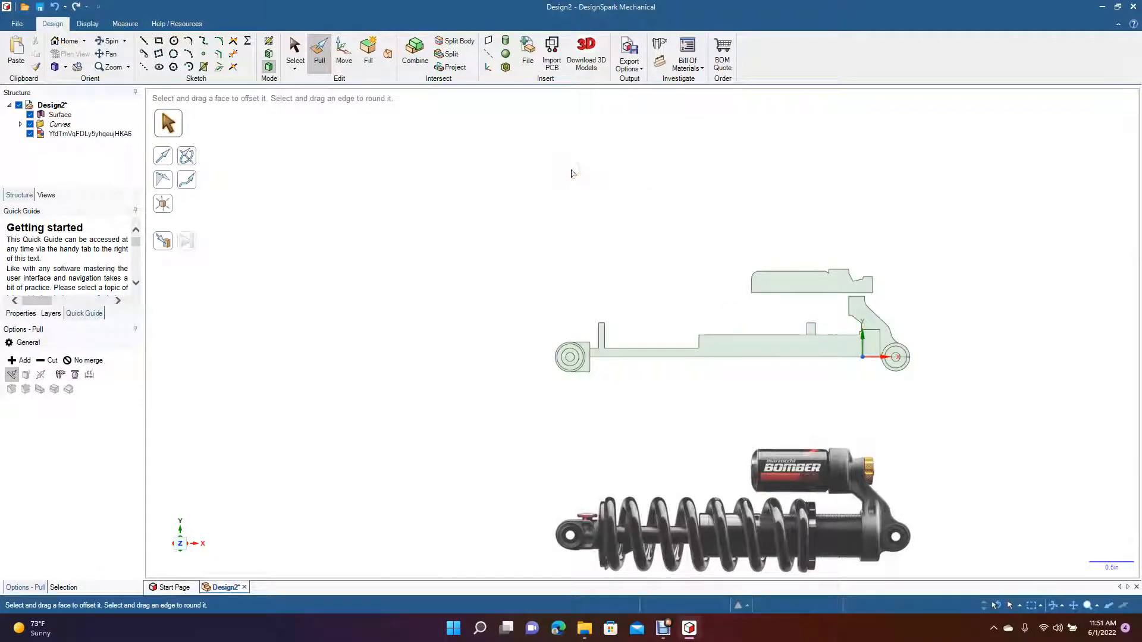
key(ctrl+z)
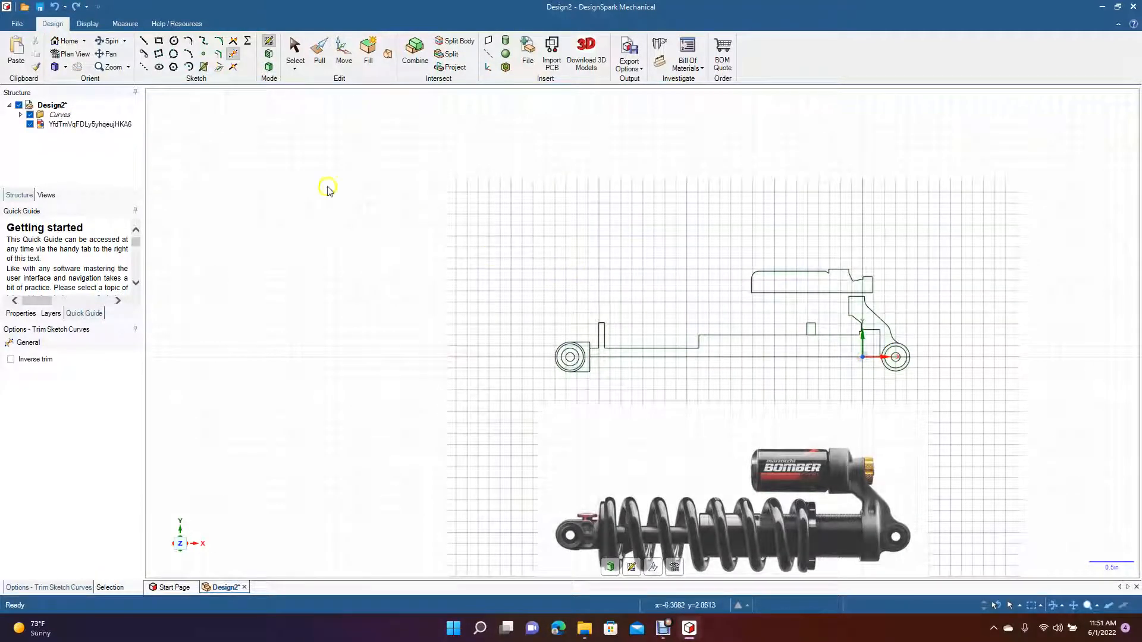
Draw a short horizontal line from the stepped corner at the main body's bracket end, extending just past the end block's vertical edge.
click(107, 53)
drag(854, 369, 619, 393)
scroll(620, 395, up, 5)
scroll(620, 395, up, 4)
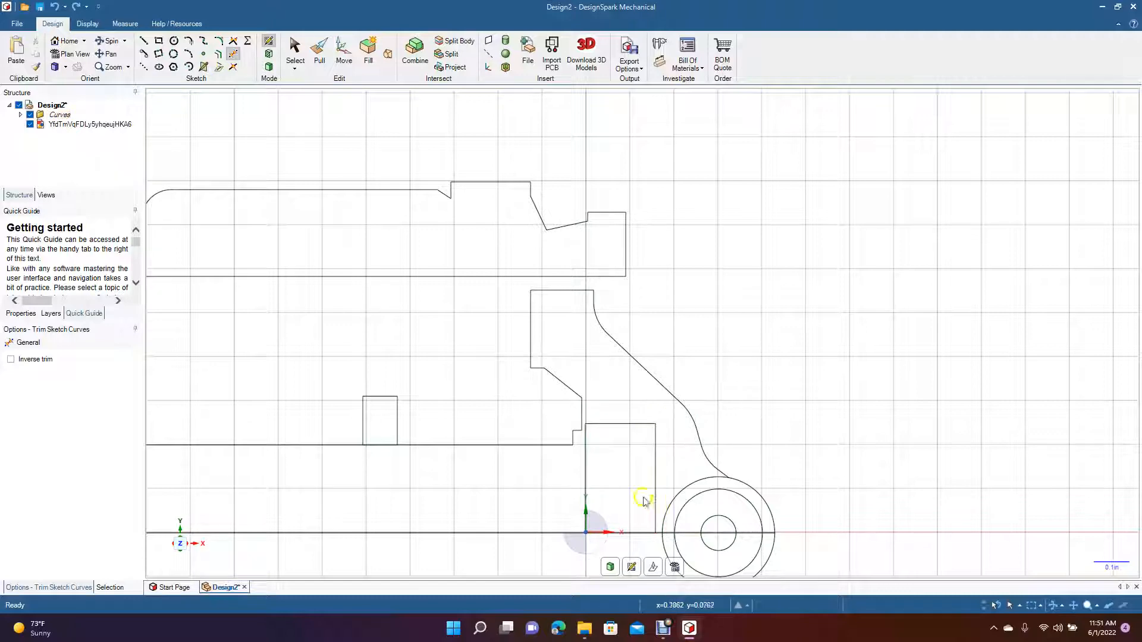
scroll(584, 449, up, 5)
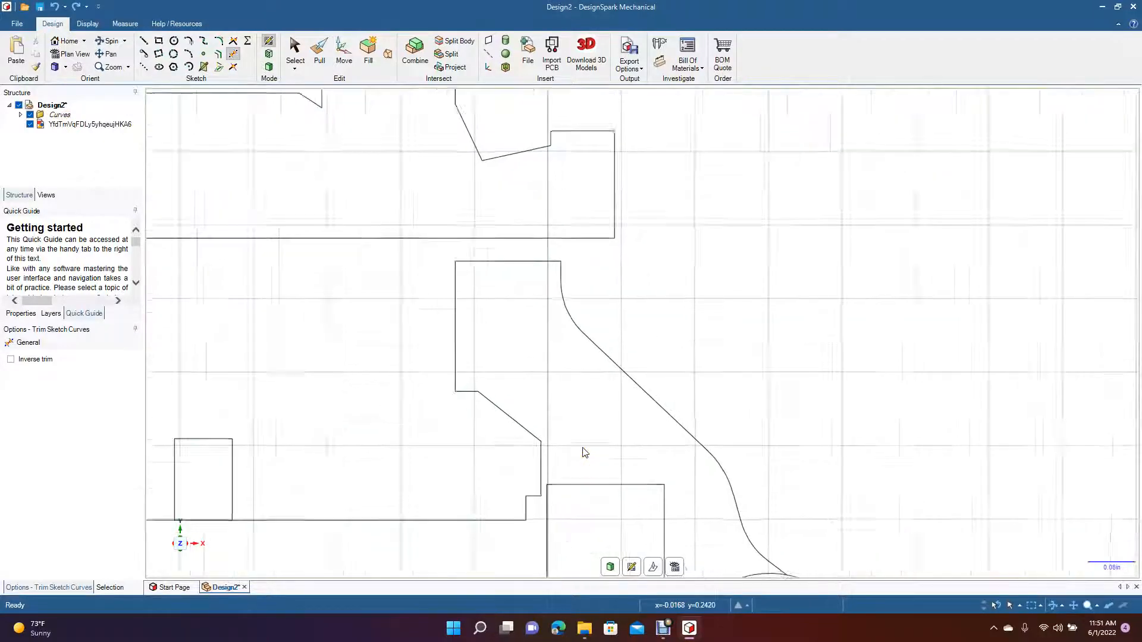
click(109, 53)
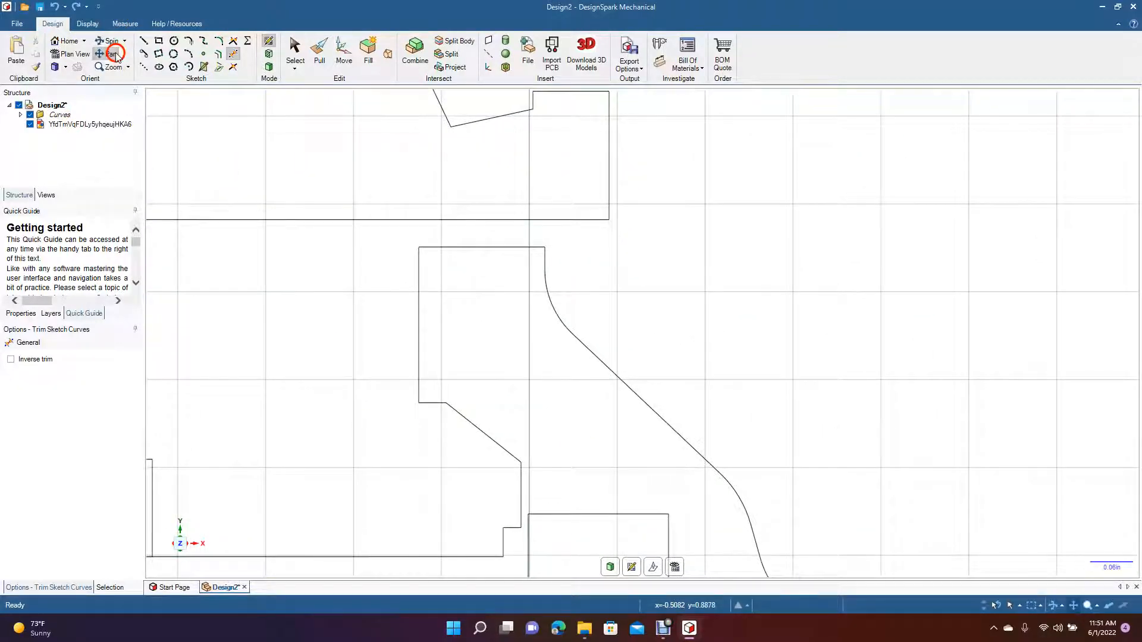
mouse_move(280, 365)
mouse_down()
mouse_move(309, 278)
mouse_move(306, 245)
mouse_up()
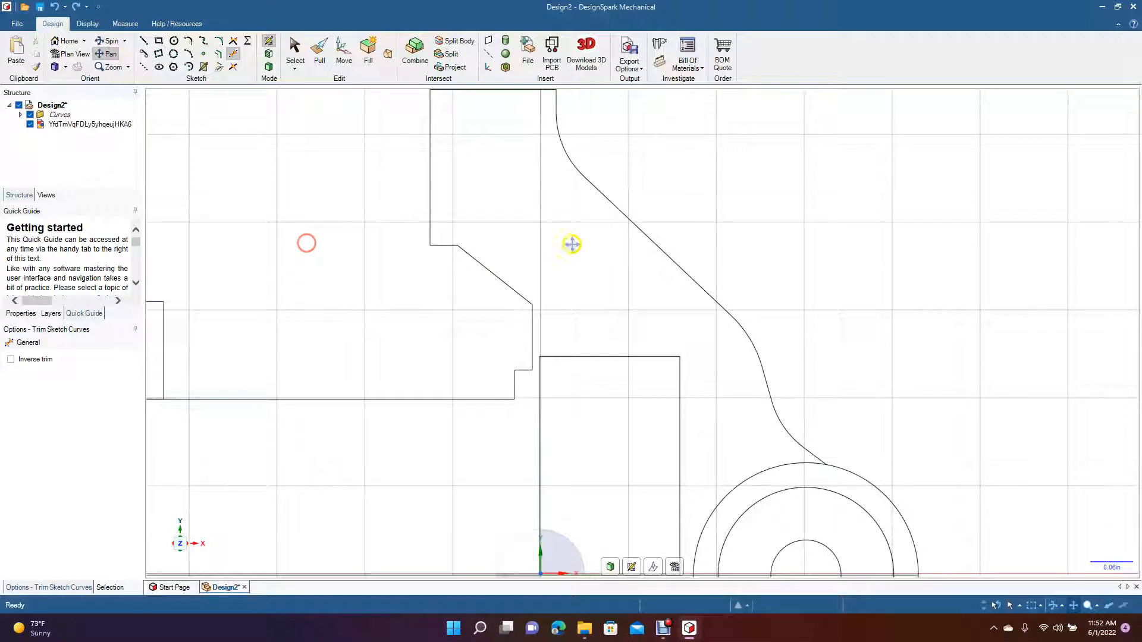
click(144, 40)
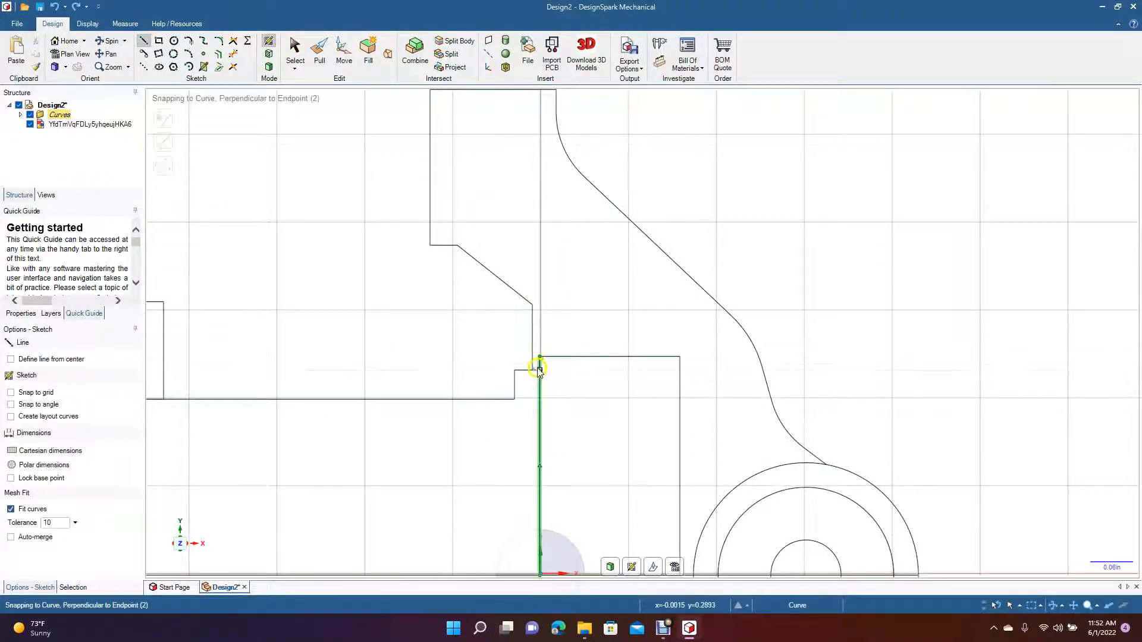
click(552, 370)
click(294, 46)
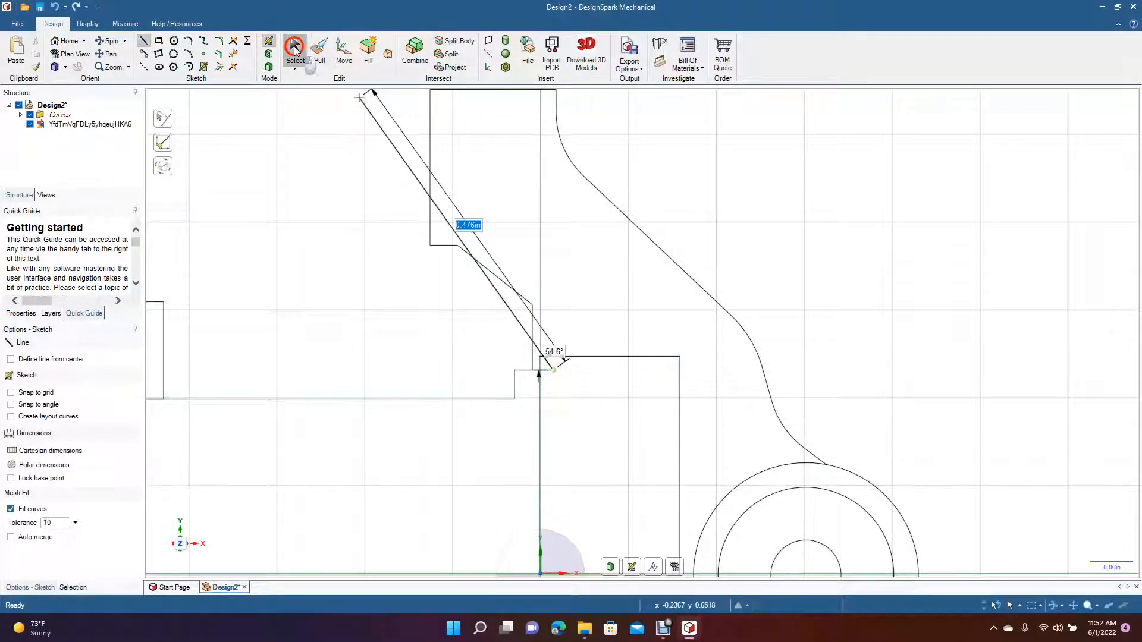
Trim the line's overhang, the short vertical edges above it, and the vertical line dividing the end block from the main body.
click(232, 54)
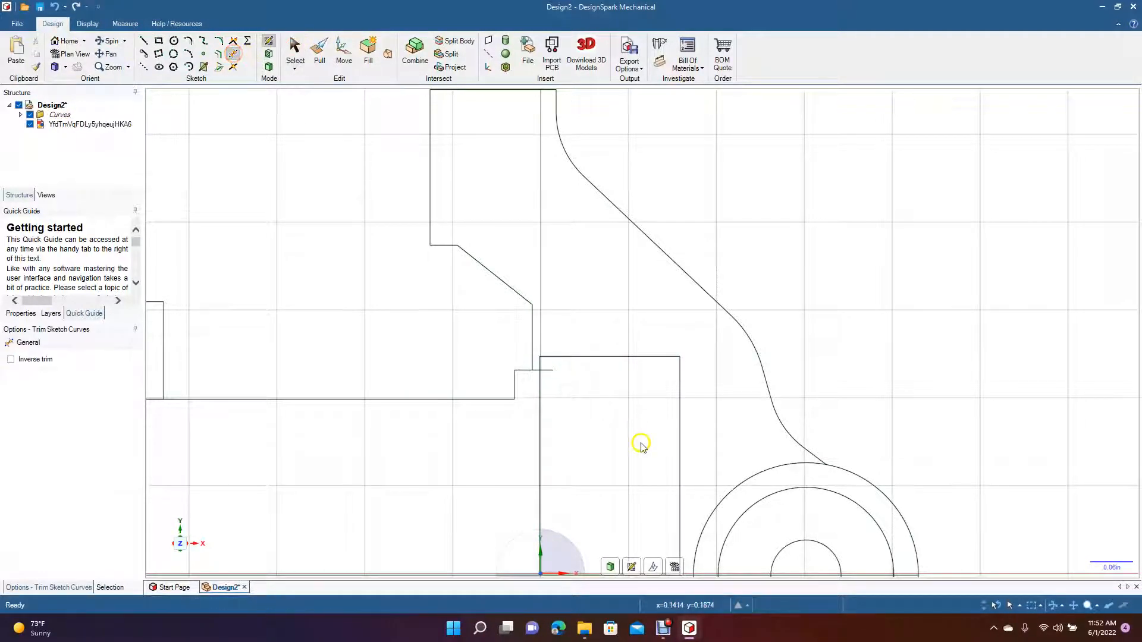
click(547, 371)
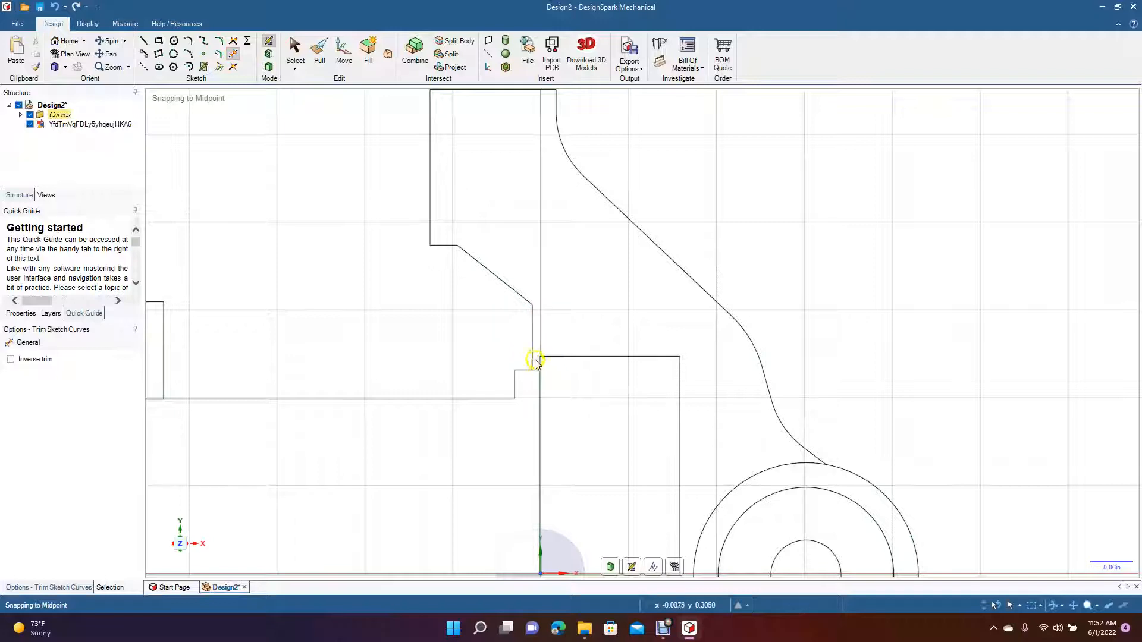
click(541, 367)
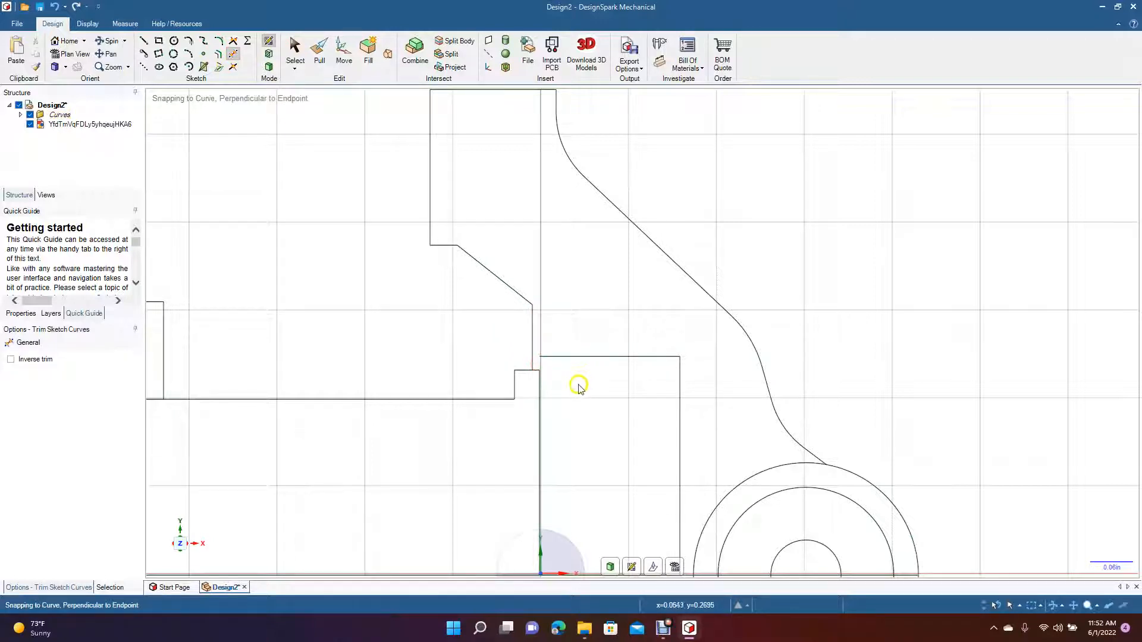
click(530, 350)
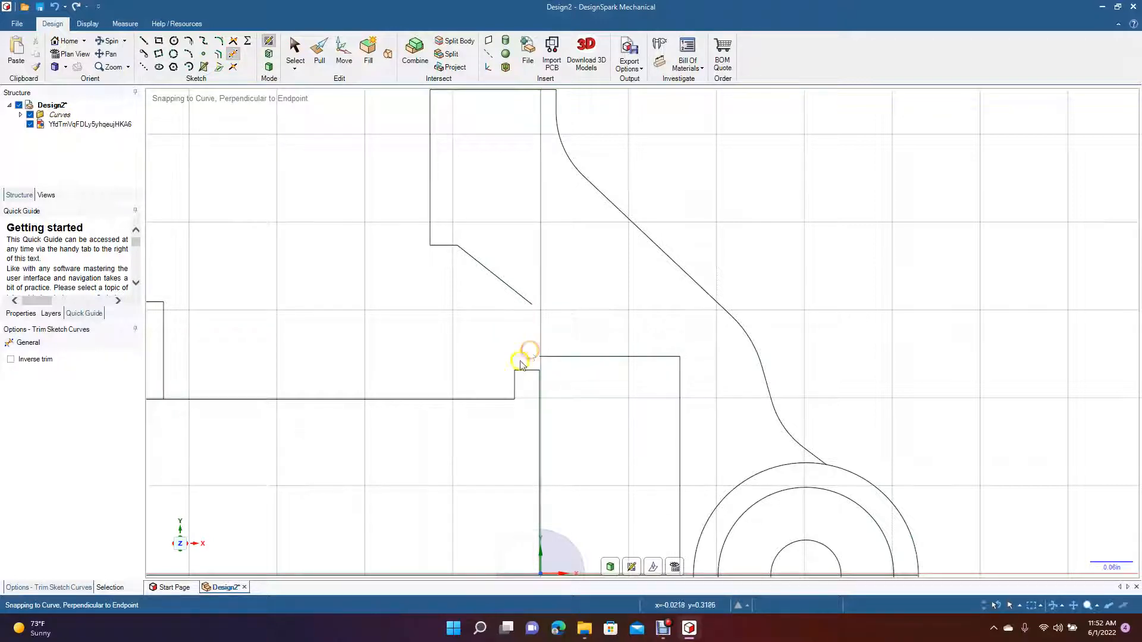
click(539, 415)
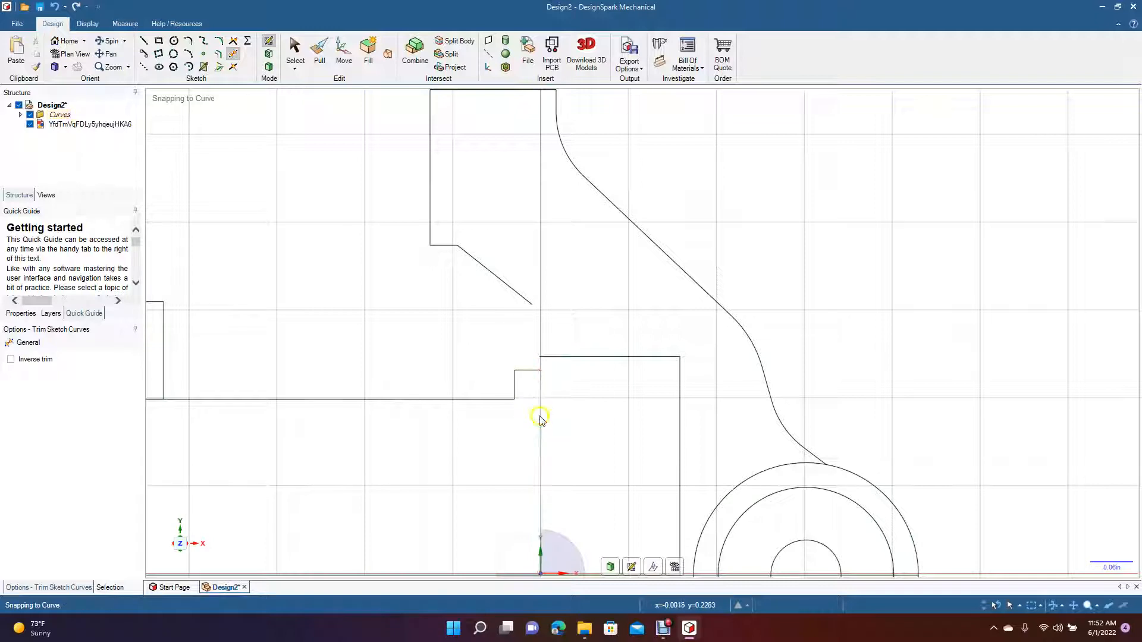
Draw a short vertical line joining the stepped corner of the main body to the end block's upper edge.
click(144, 40)
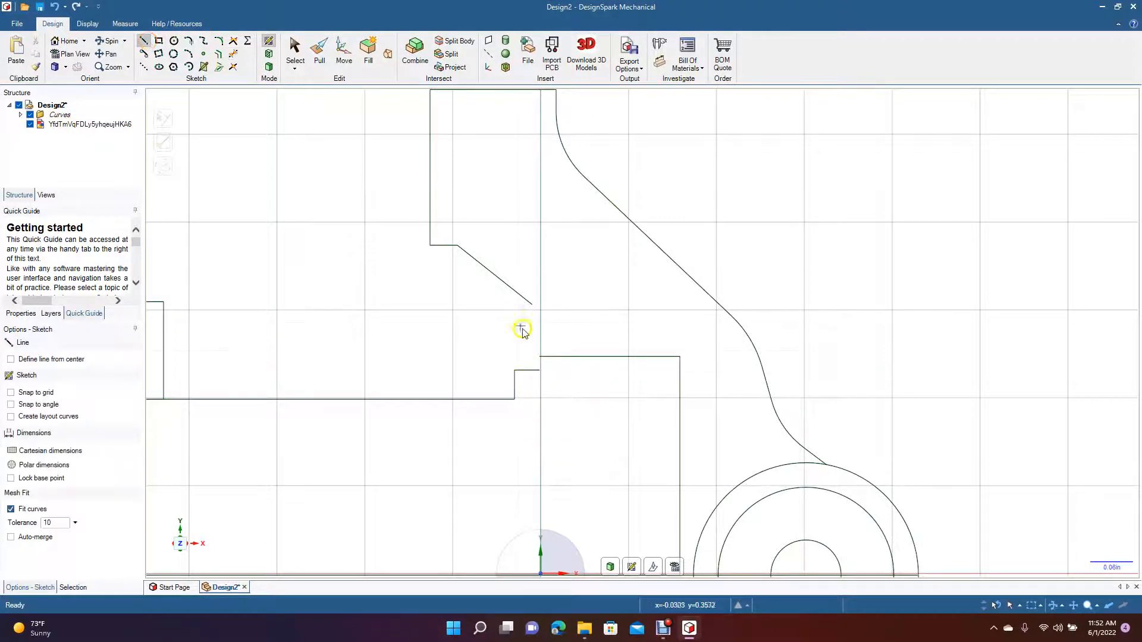
click(540, 357)
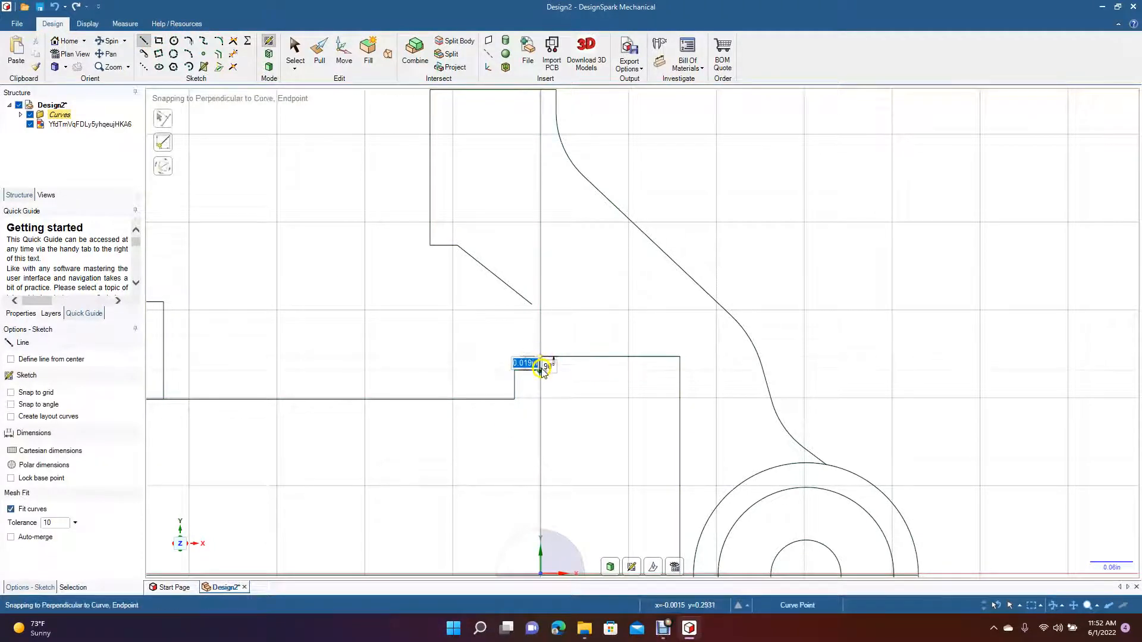
click(540, 370)
key(Escape)
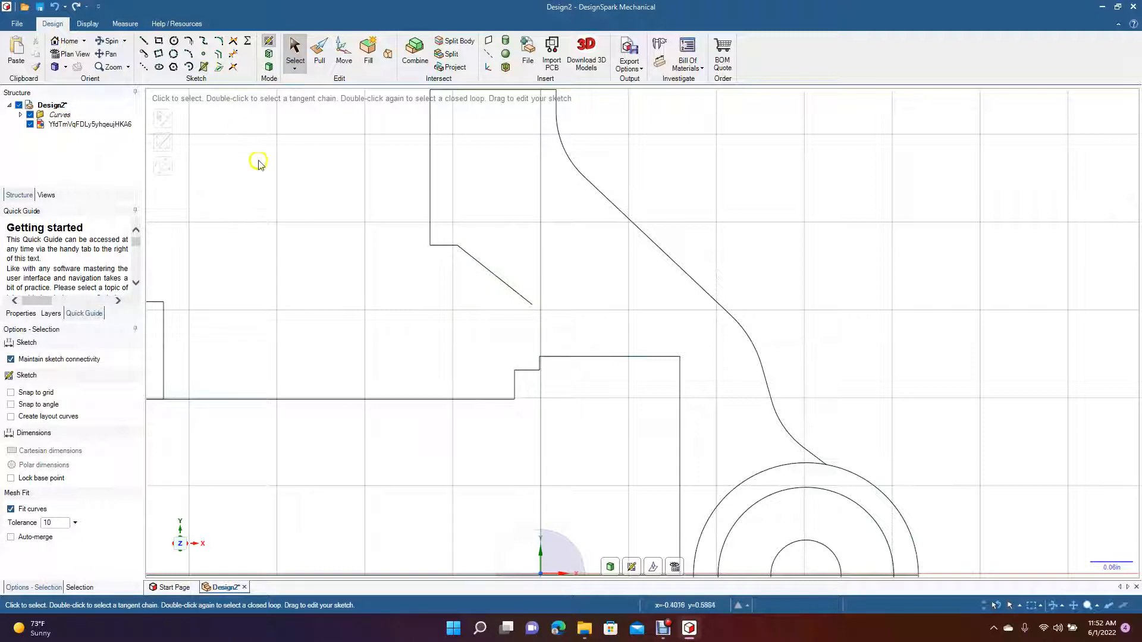
Draw the bracket's inner edge from its slanted edge down, across just above the end block, and down to the centerline.
click(143, 42)
click(533, 305)
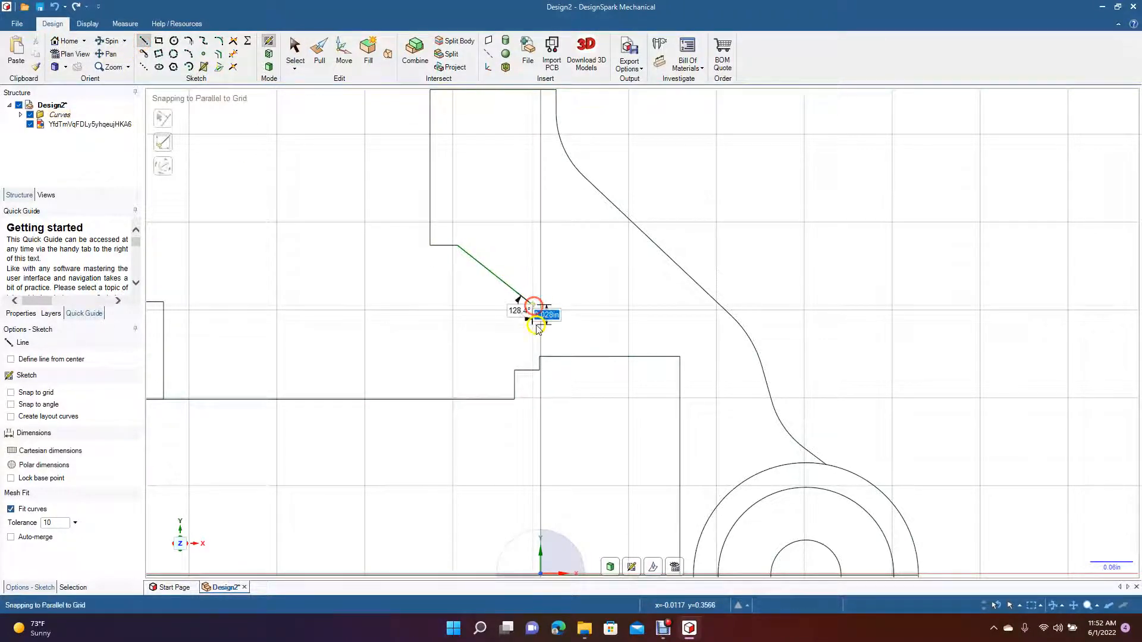
click(537, 356)
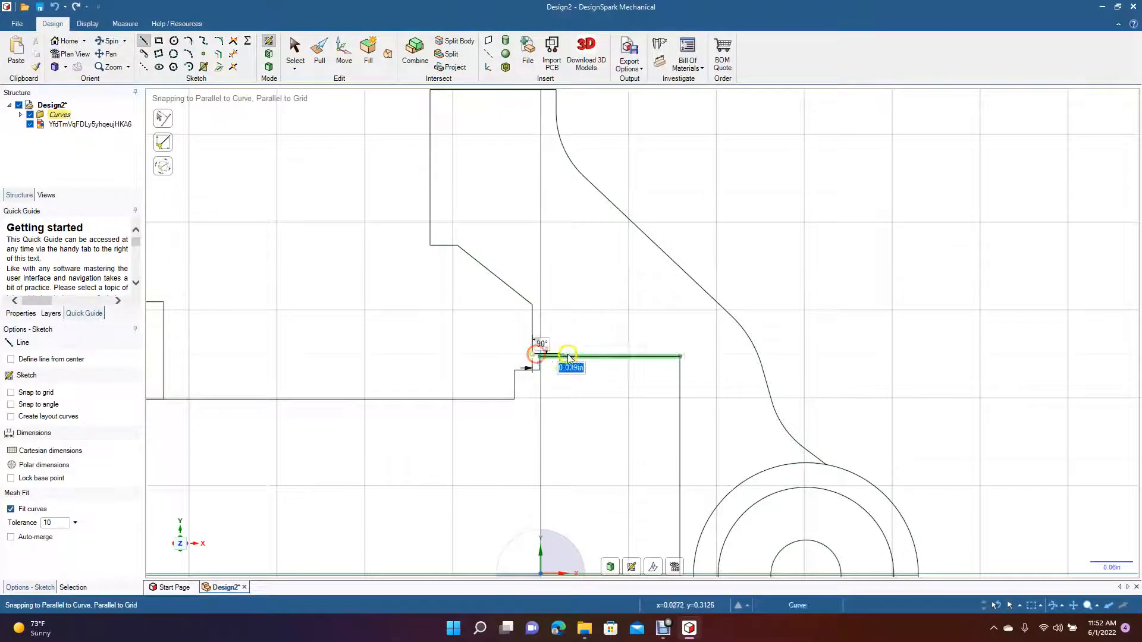
click(681, 355)
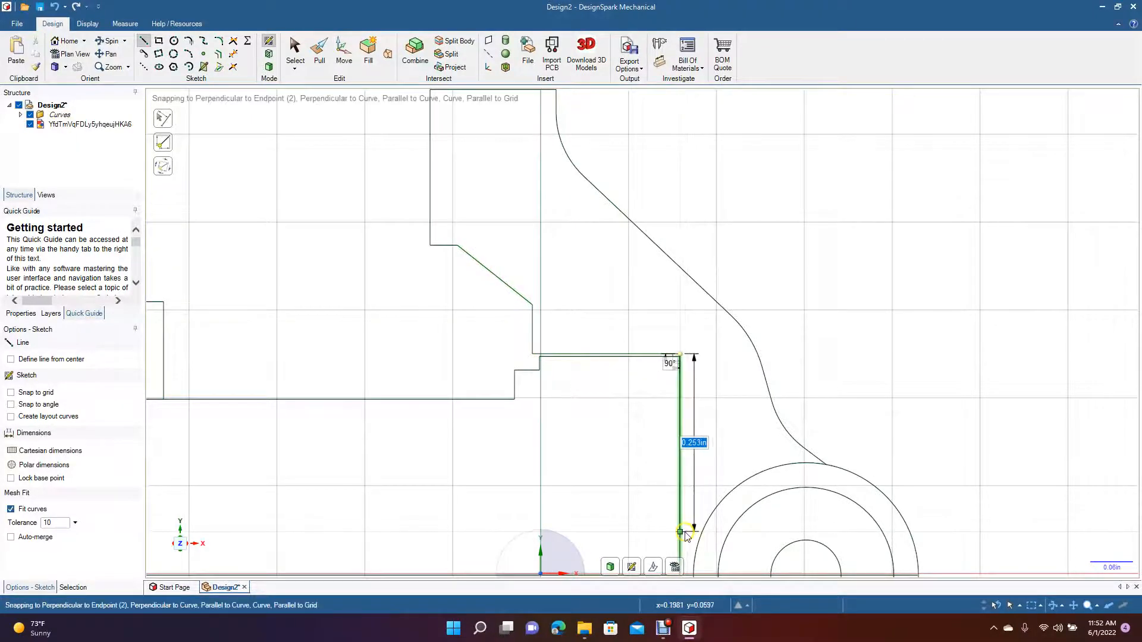
scroll(685, 535, down, 5)
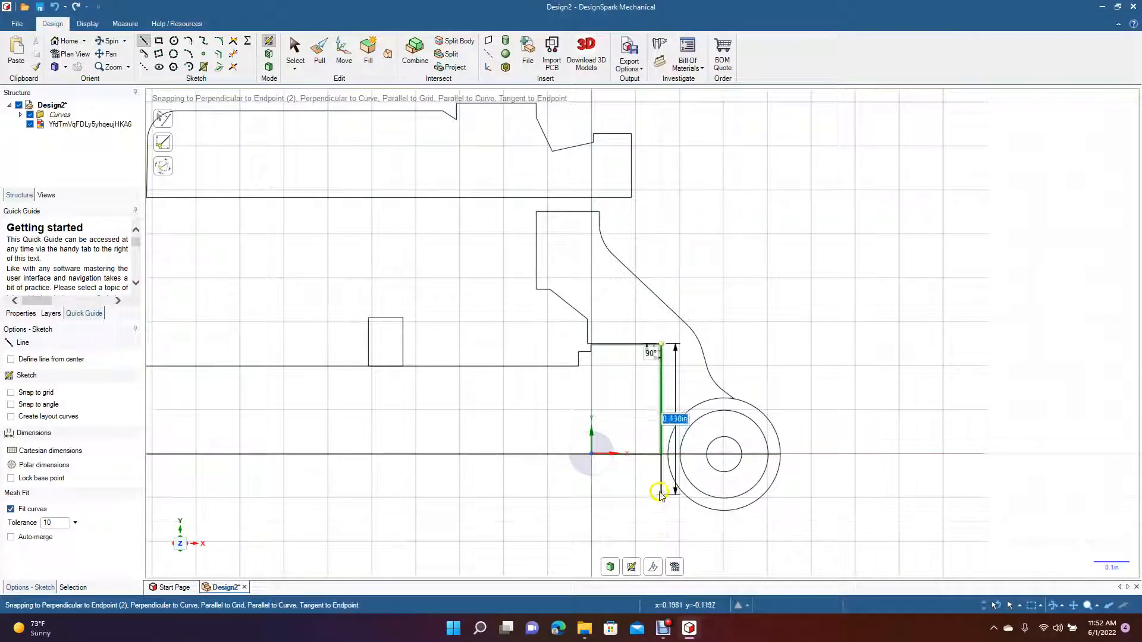
click(660, 454)
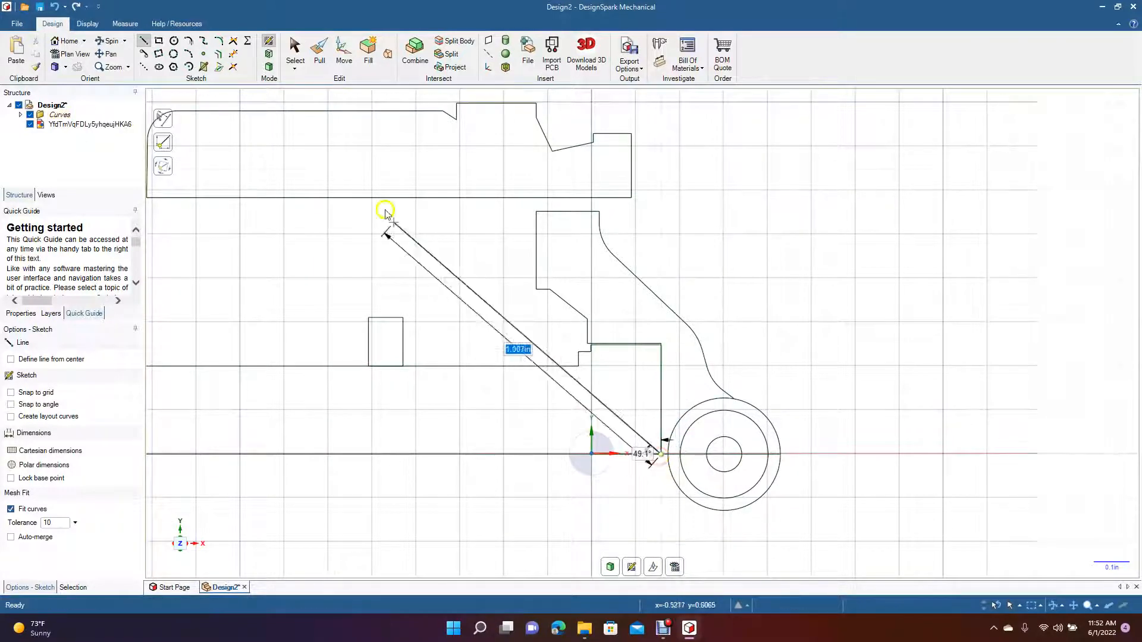
click(294, 48)
Convert the sketch to surfaces with Pull to check the closed regions, and undo the conversion.
click(321, 53)
click(491, 452)
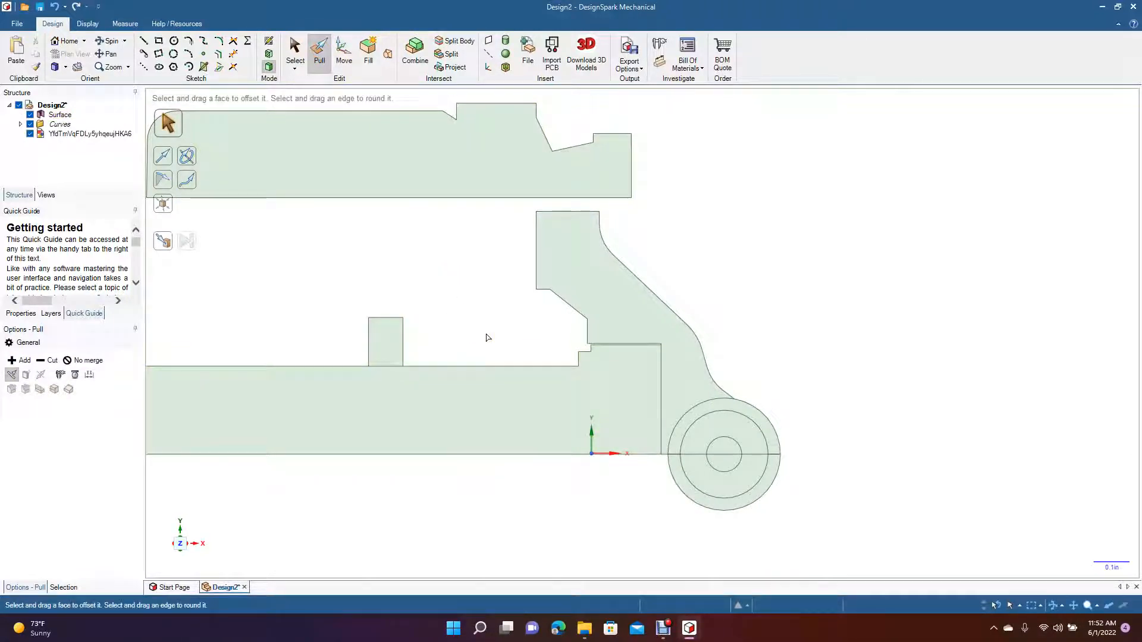
key(k)
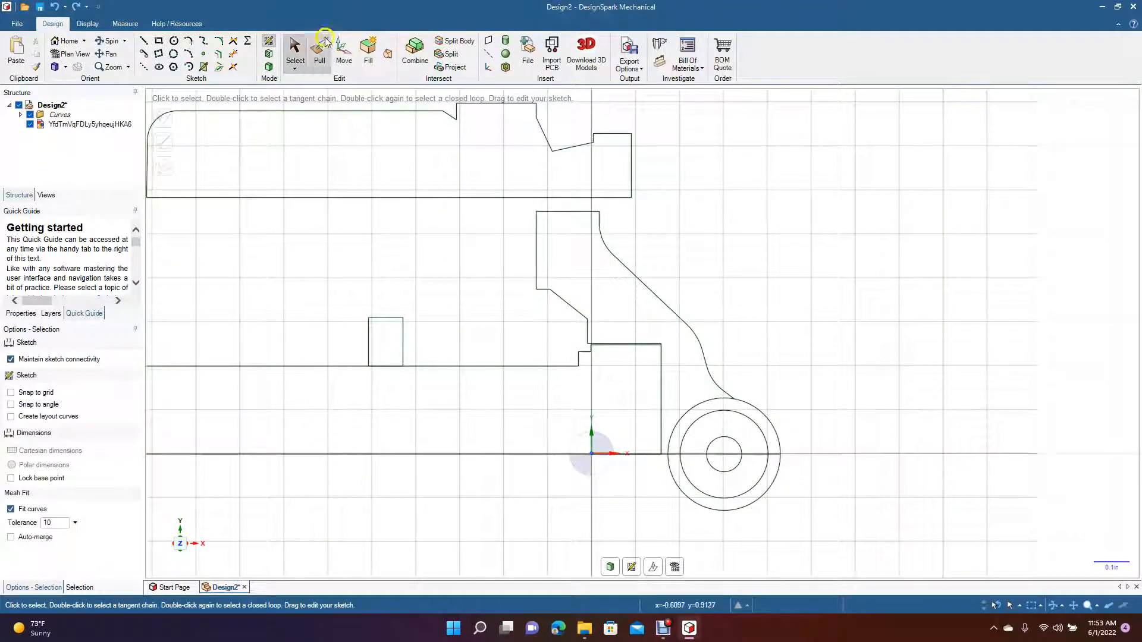
Trim the line separating the small collar rectangle from the main body, and convert the sketch to surfaces with Pull.
click(233, 54)
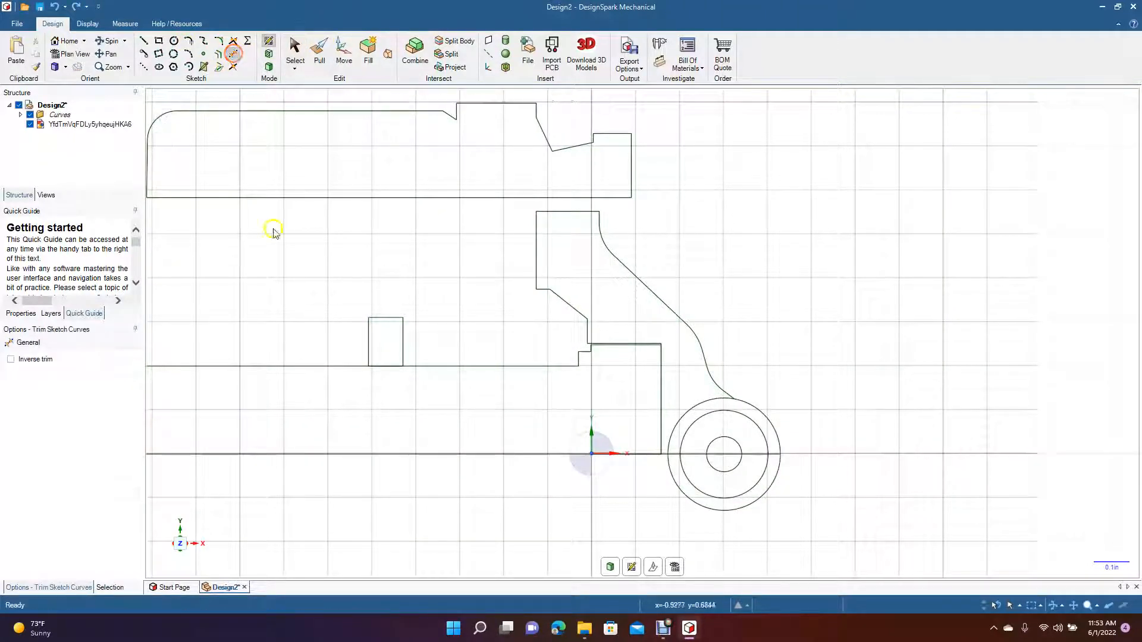
click(388, 366)
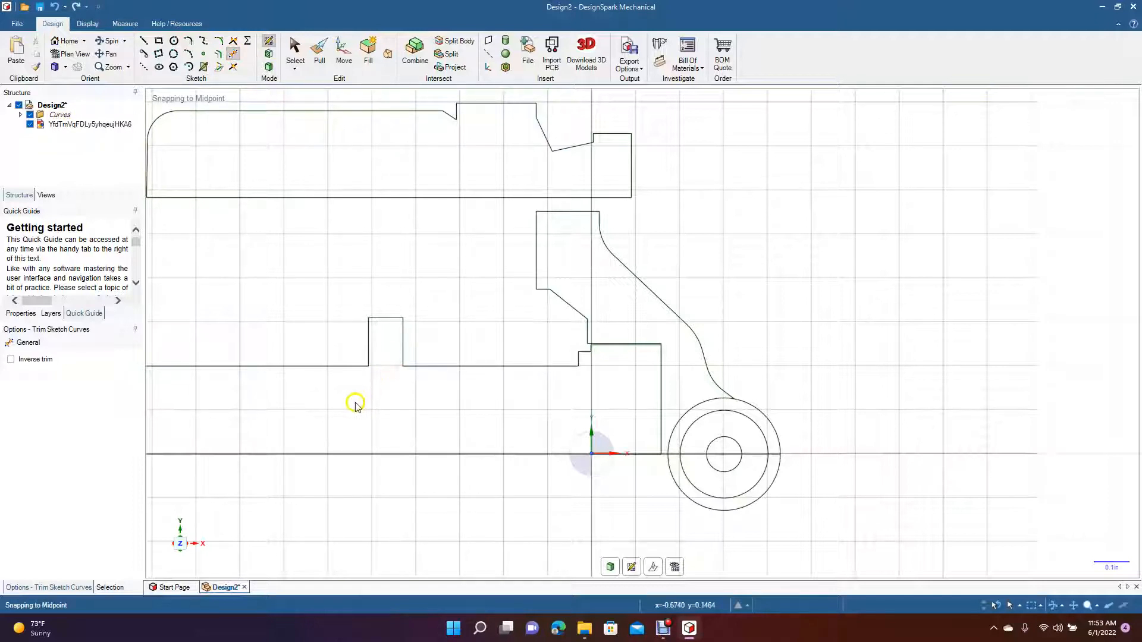
click(320, 52)
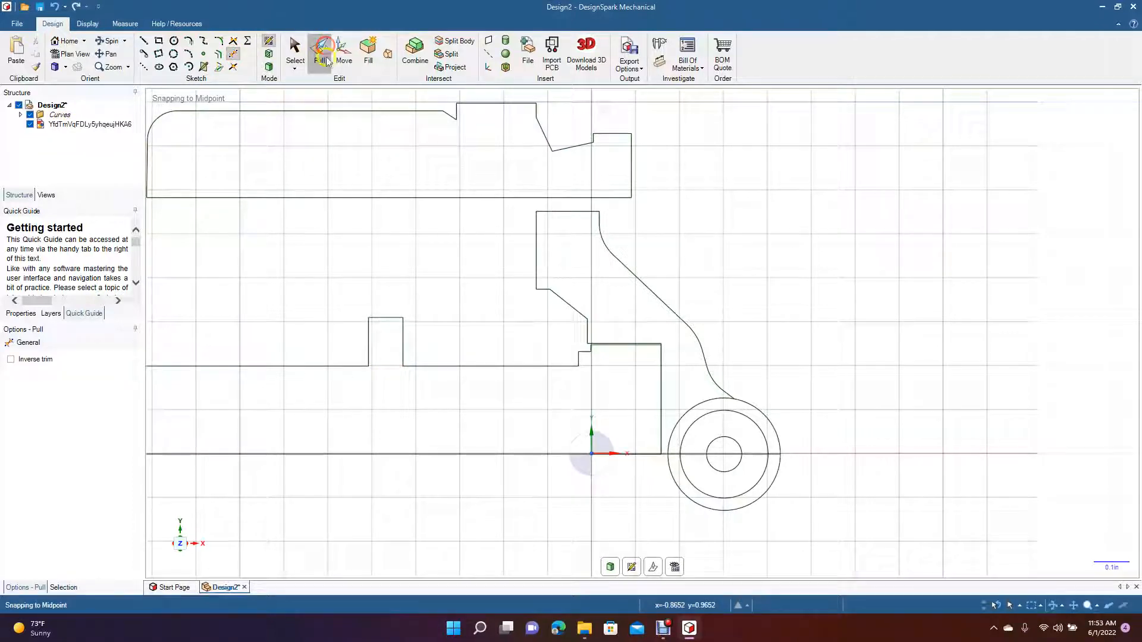
Revolve the main body and shaft face a full turn about its long centerline edge to form a solid.
click(394, 358)
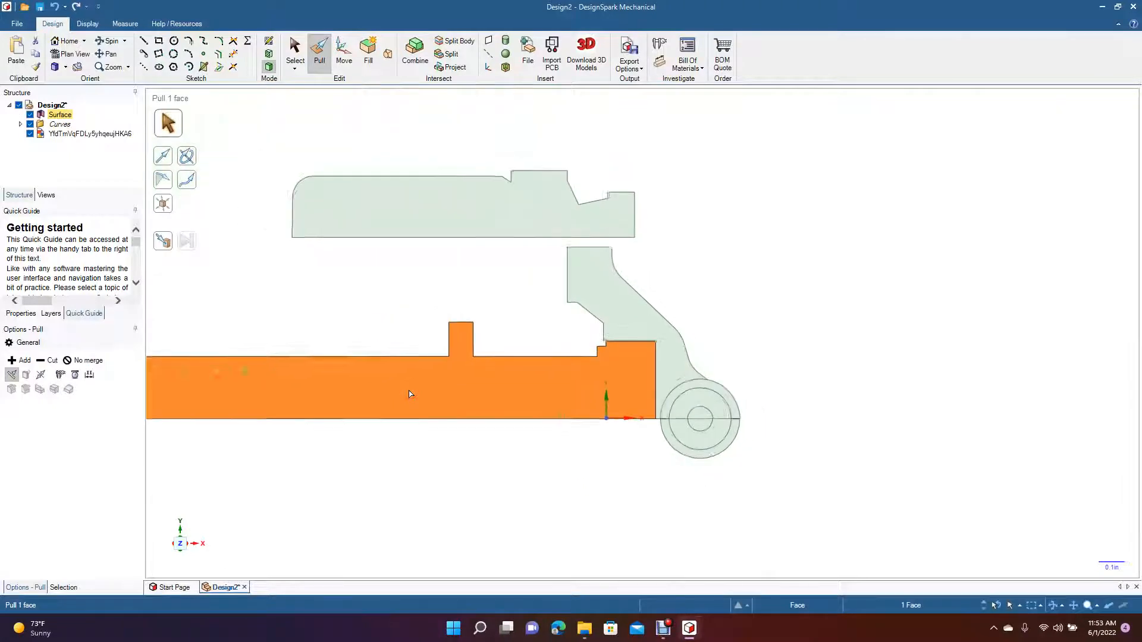
scroll(408, 394, down, 3)
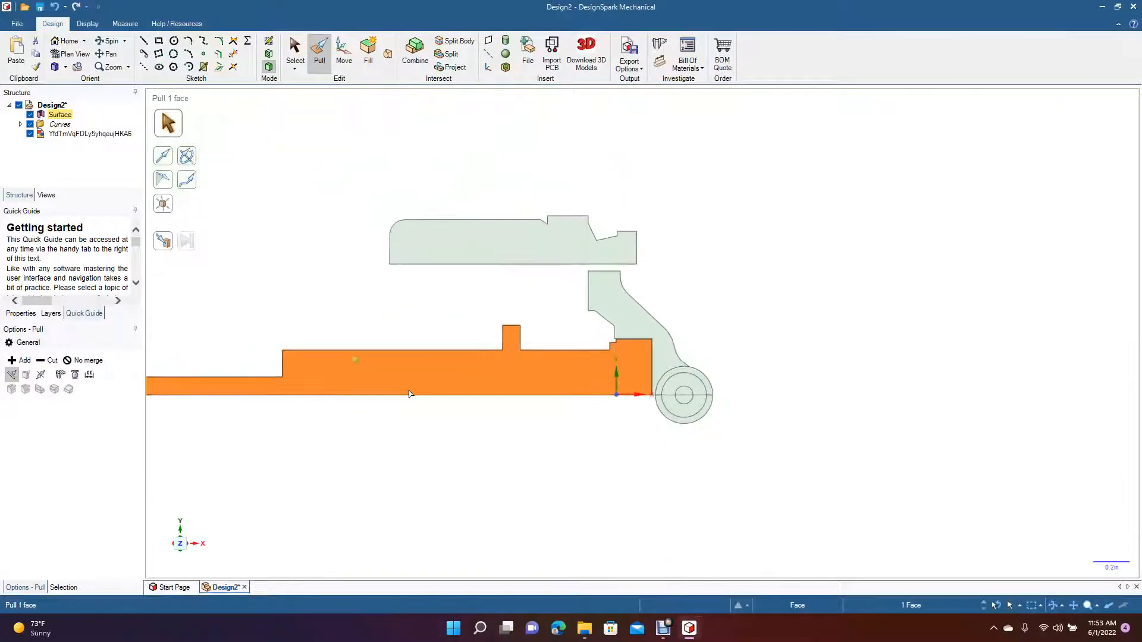
click(107, 54)
drag(296, 260, 505, 257)
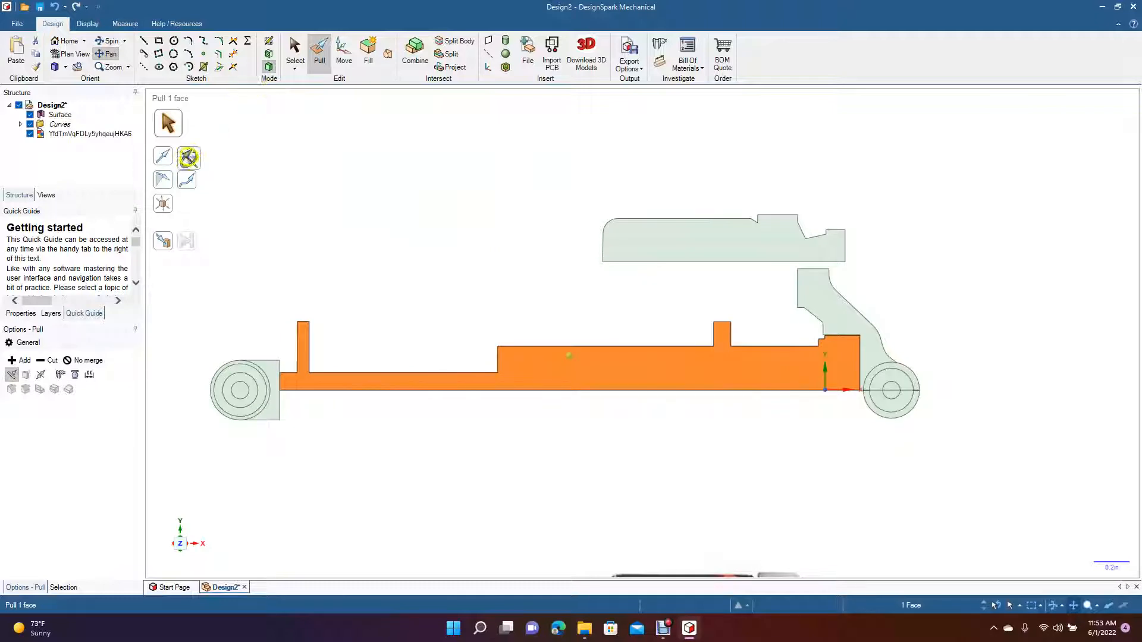
click(189, 158)
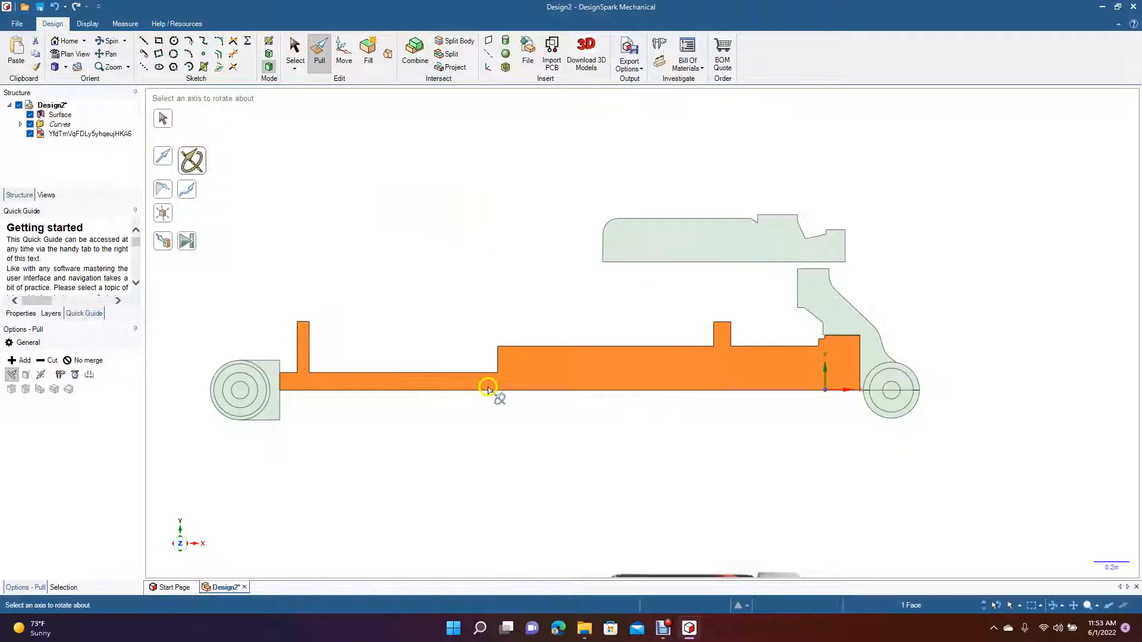
click(490, 391)
click(490, 392)
click(191, 244)
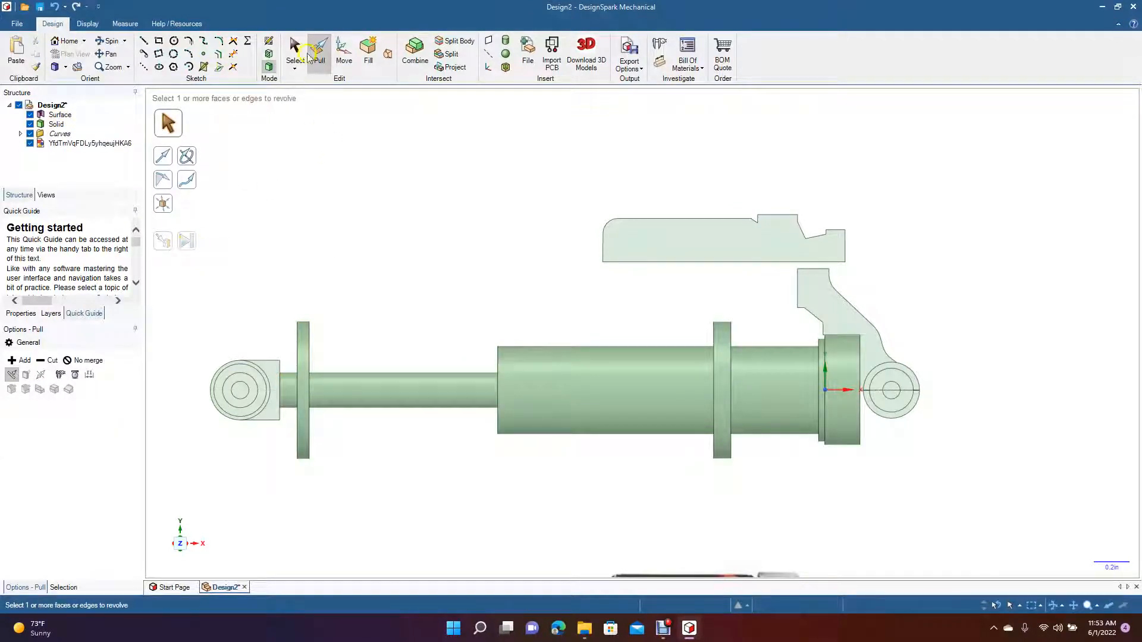
Revolve the reservoir profile face a full turn about its long straight lower edge.
click(293, 49)
click(637, 392)
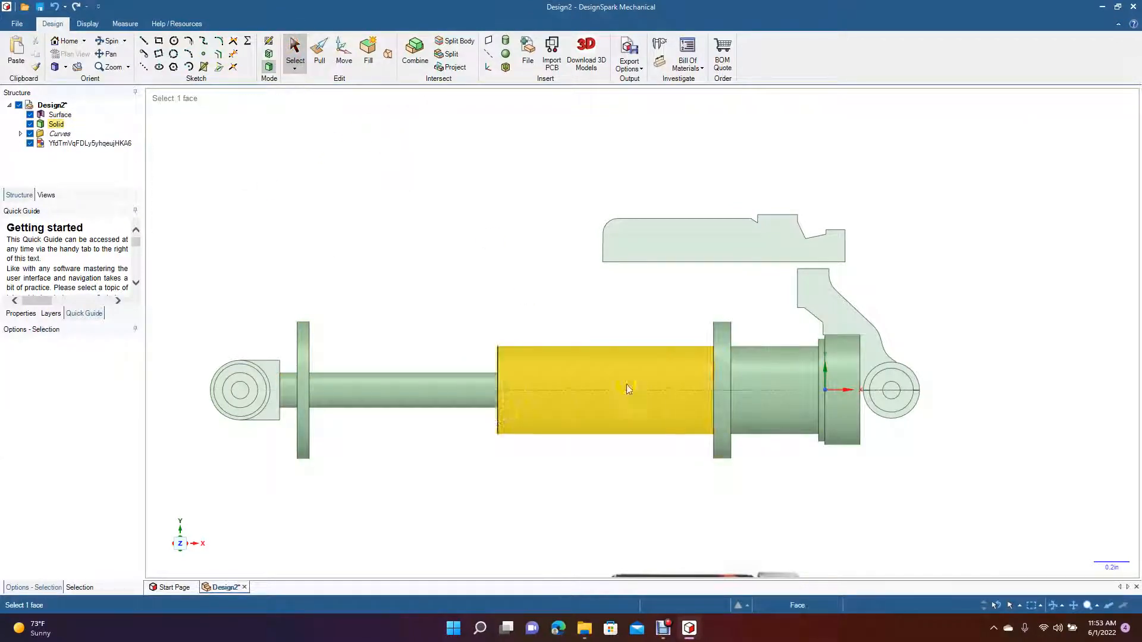
click(651, 251)
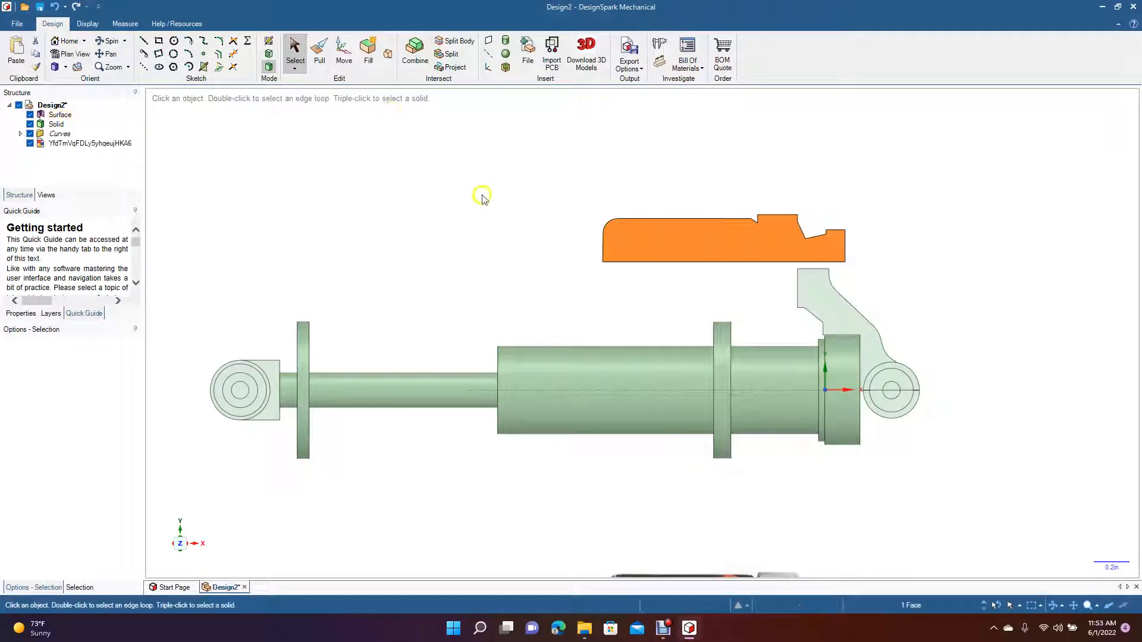
click(338, 62)
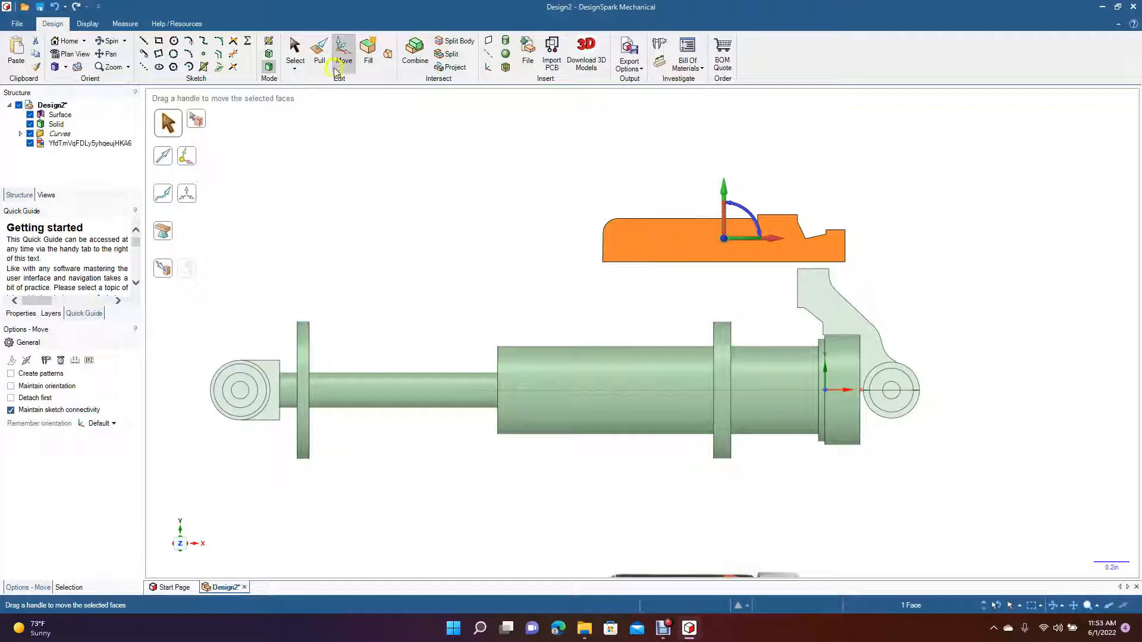
click(319, 50)
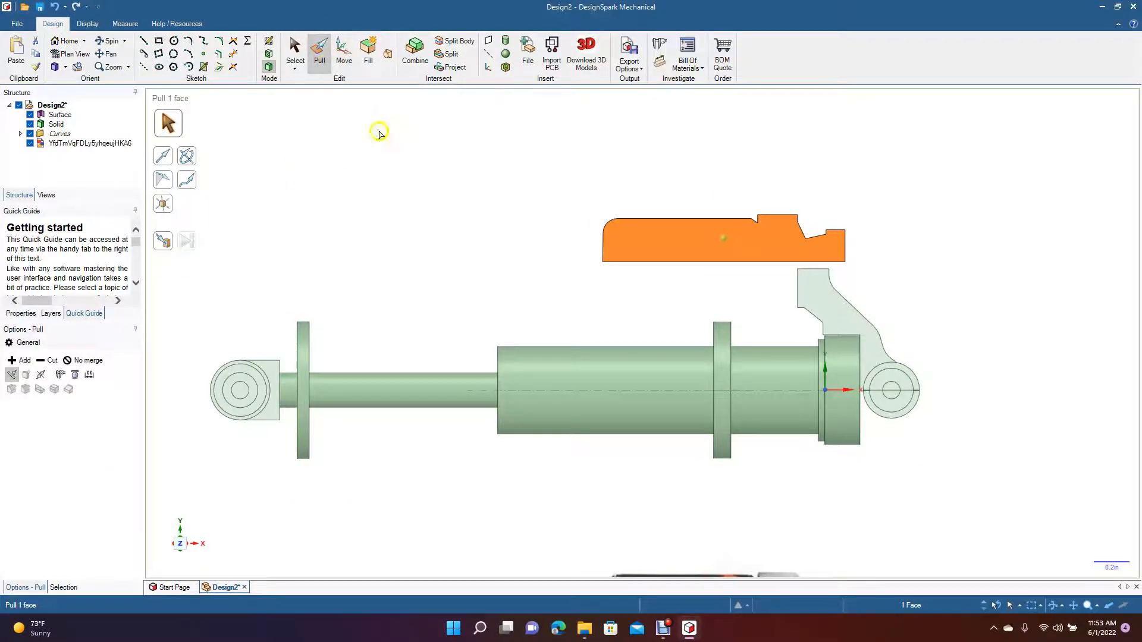
click(189, 160)
click(702, 263)
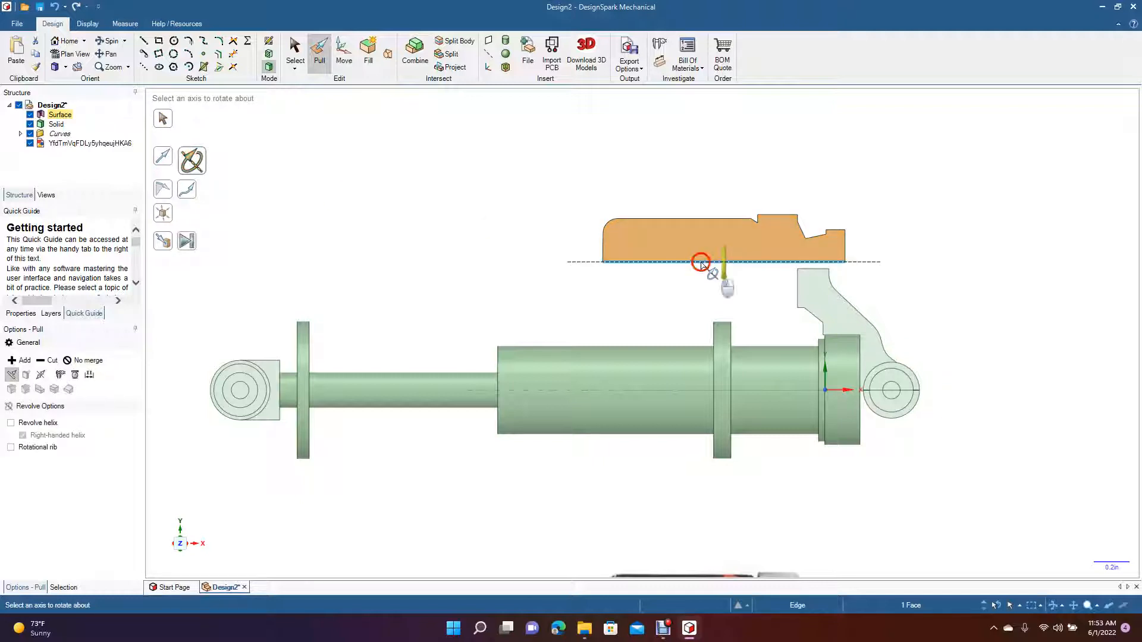
click(190, 244)
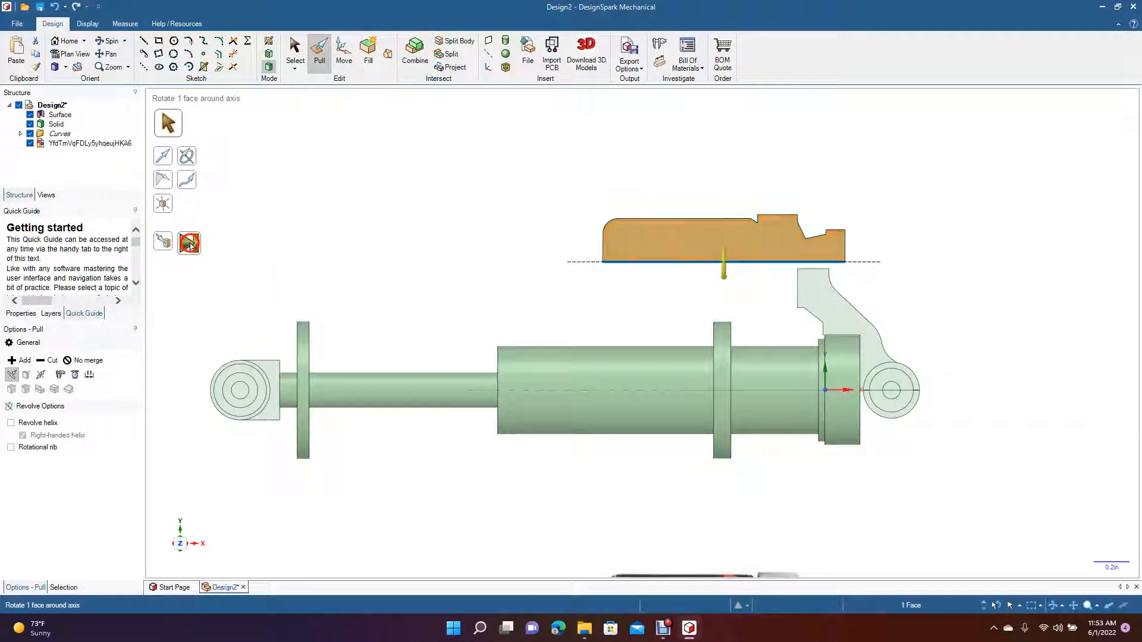
Thicken the bracket face linking the reservoir to the body-end eyelet by 0.2 in, pulling to both sides.
click(320, 87)
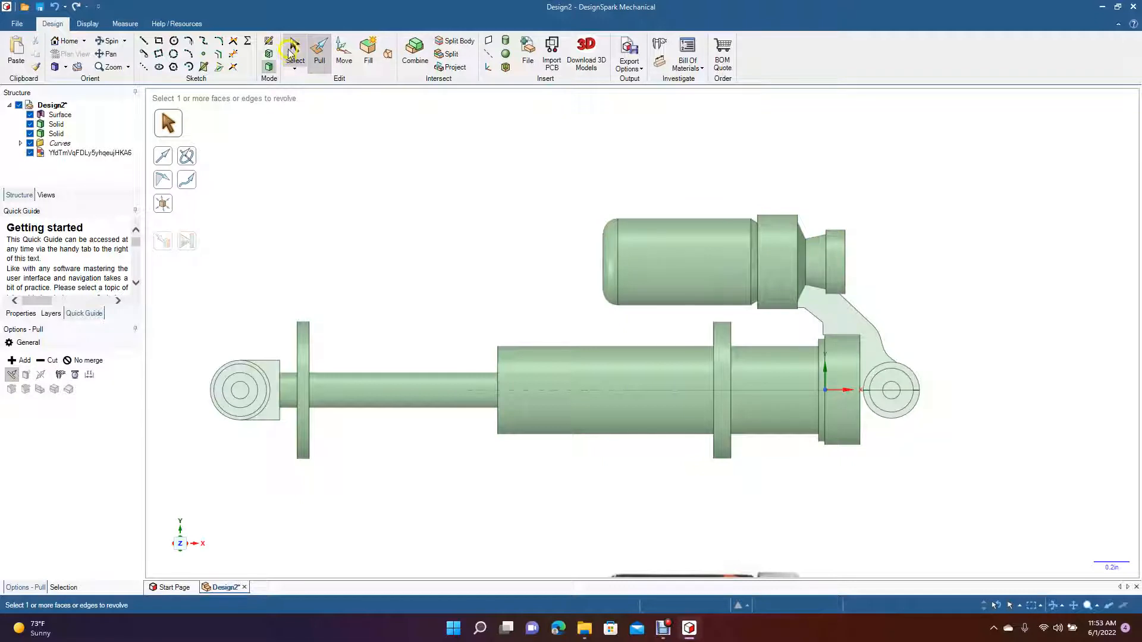
click(295, 48)
click(858, 333)
click(111, 40)
drag(475, 209, 391, 227)
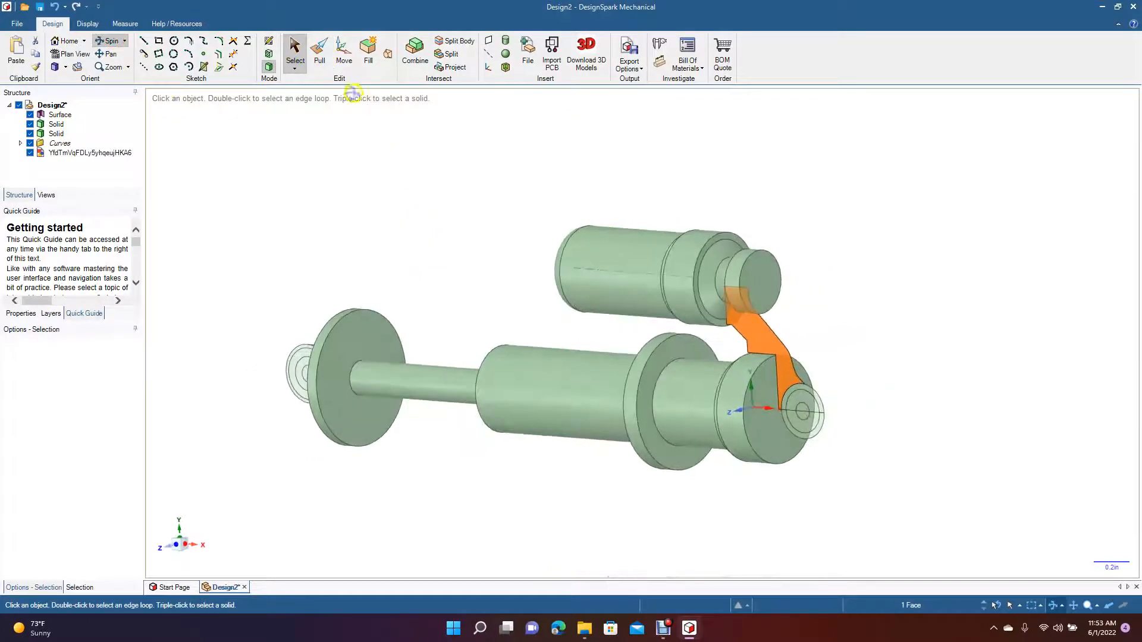
click(321, 59)
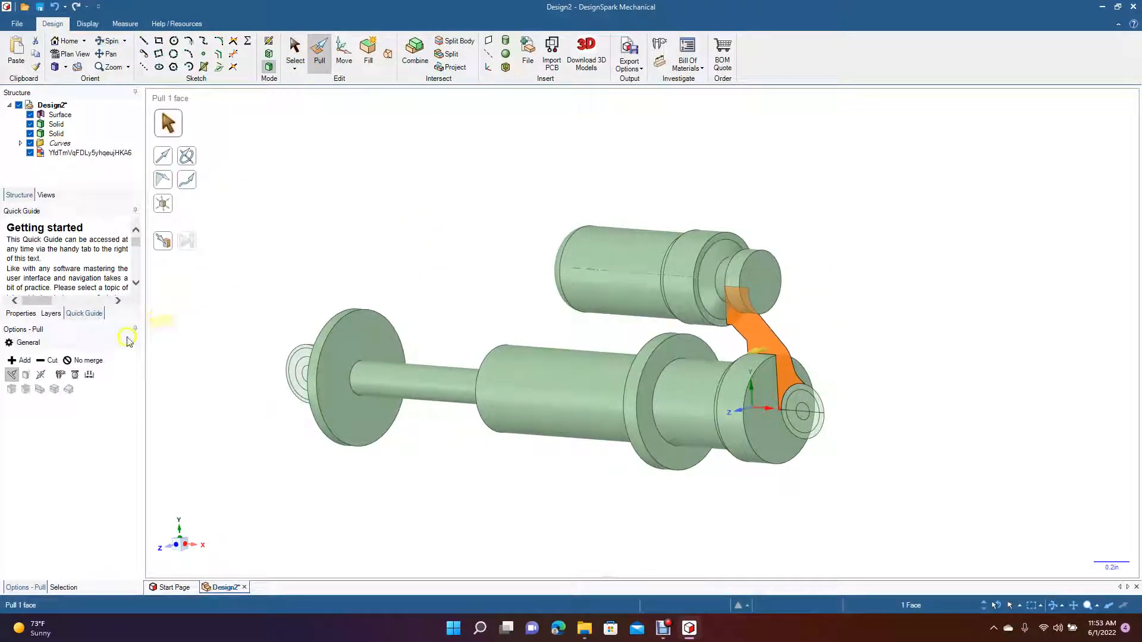
click(41, 376)
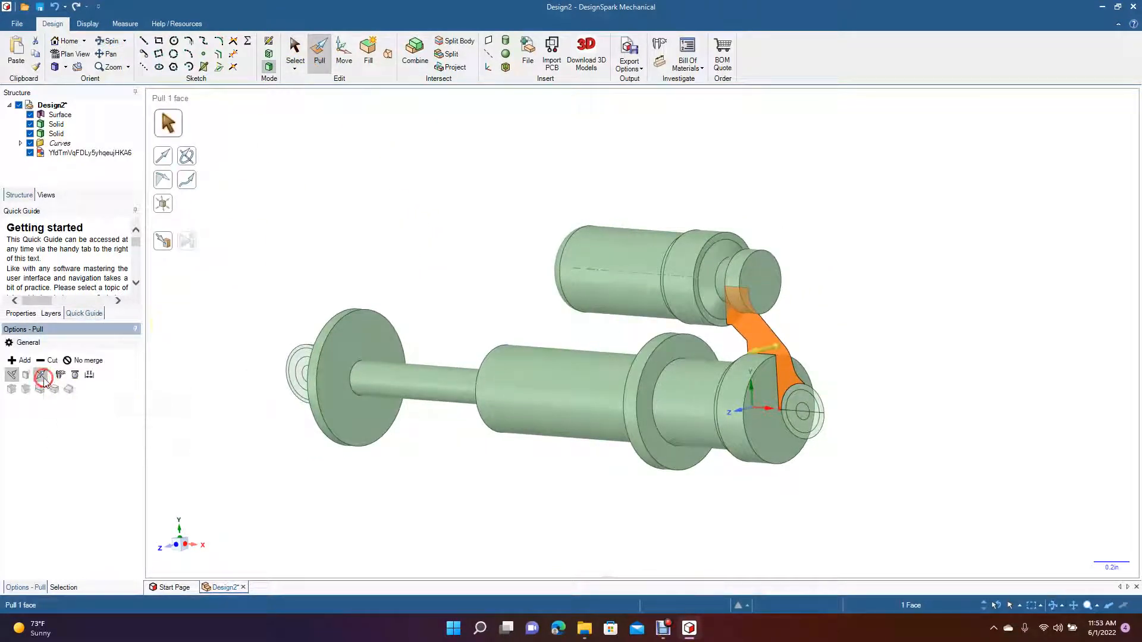
click(747, 345)
drag(745, 350, 746, 350)
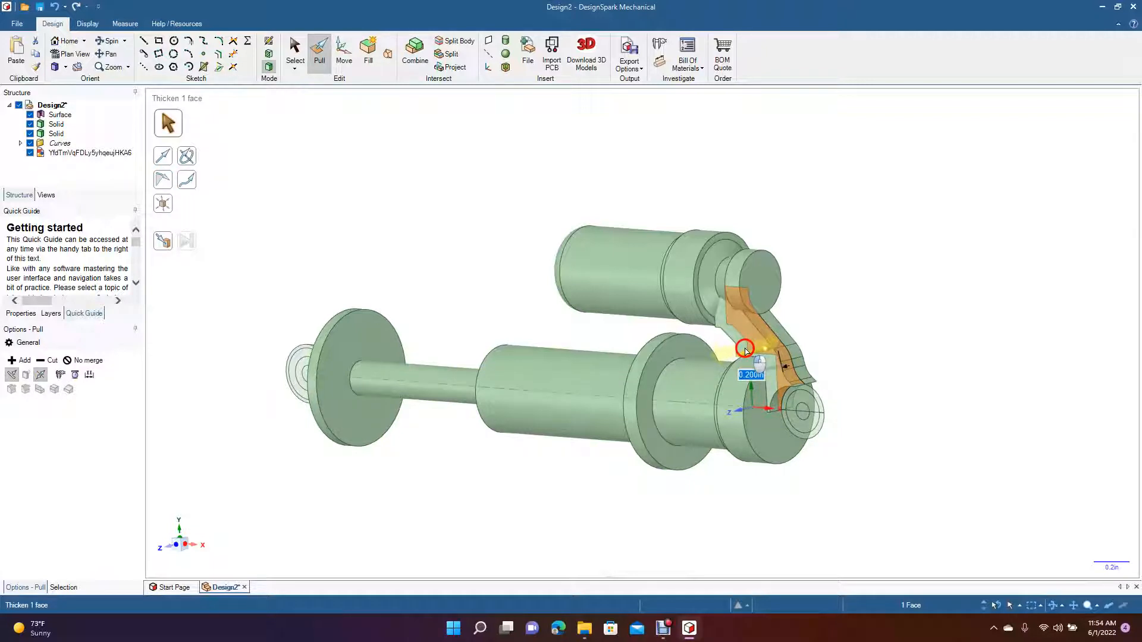
drag(746, 350, 746, 351)
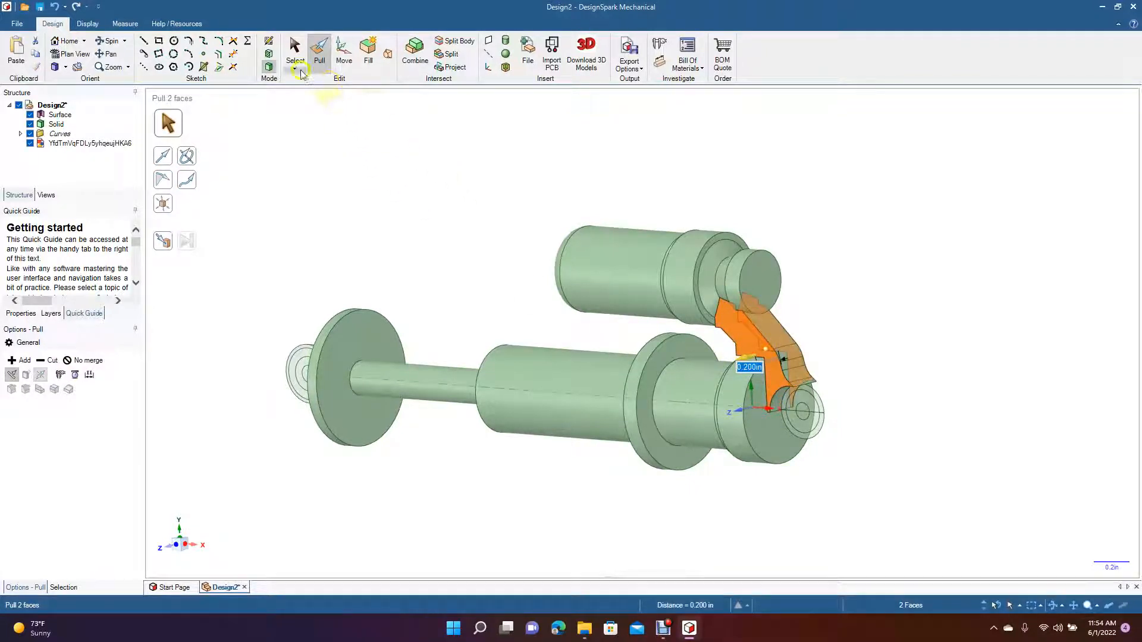
click(294, 53)
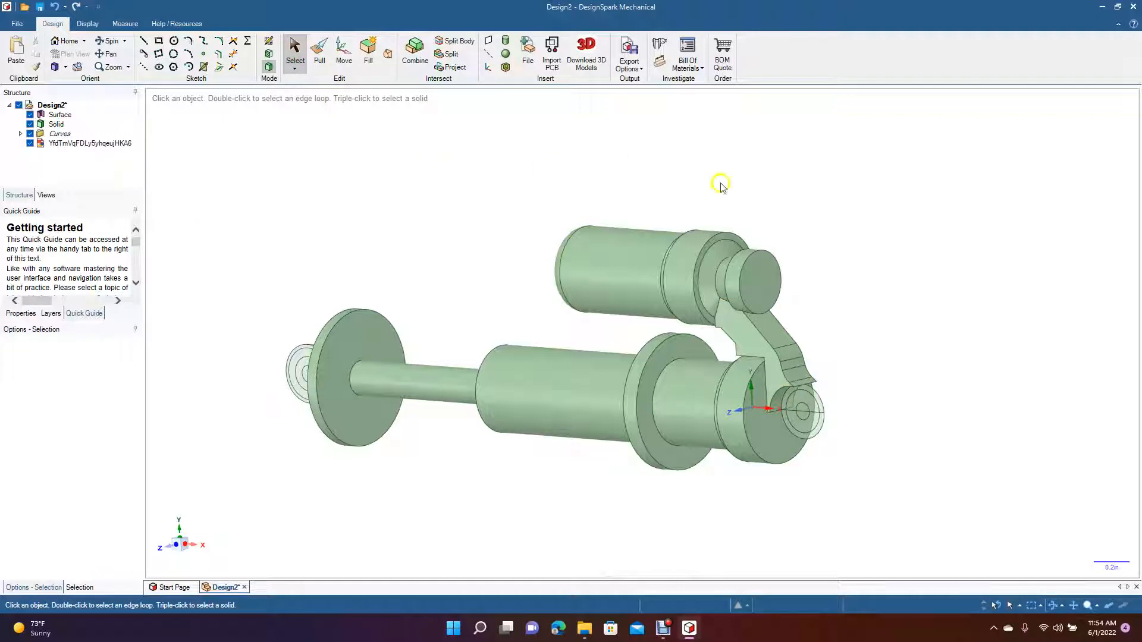
Thicken the outer ring face of the body-end eyelet to 0.3 in, pulling to both sides.
click(816, 404)
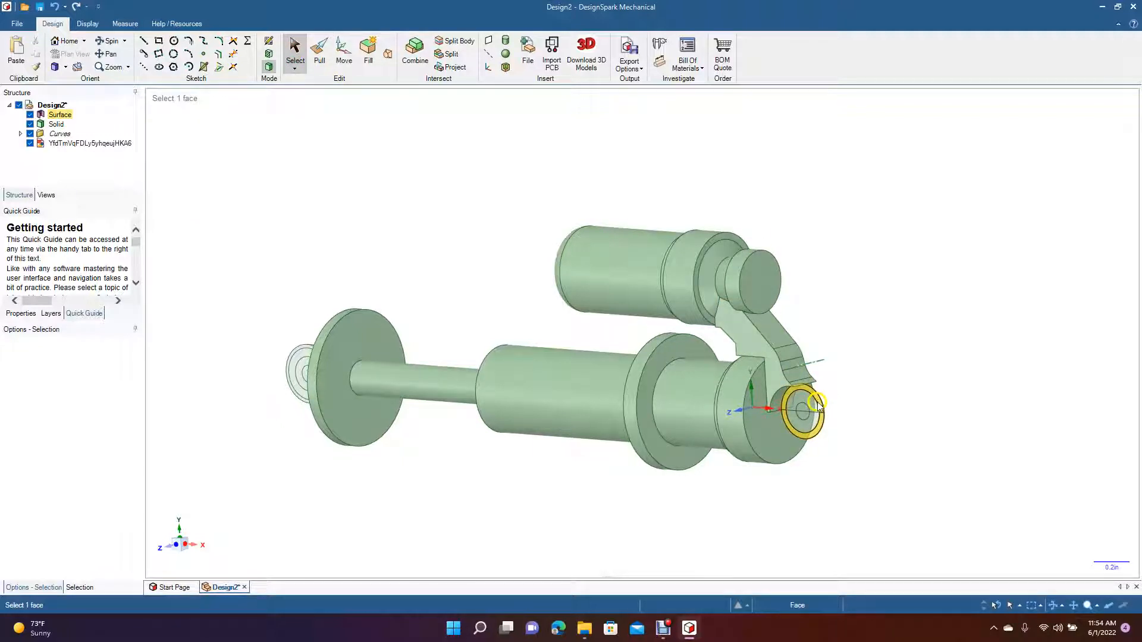
click(320, 53)
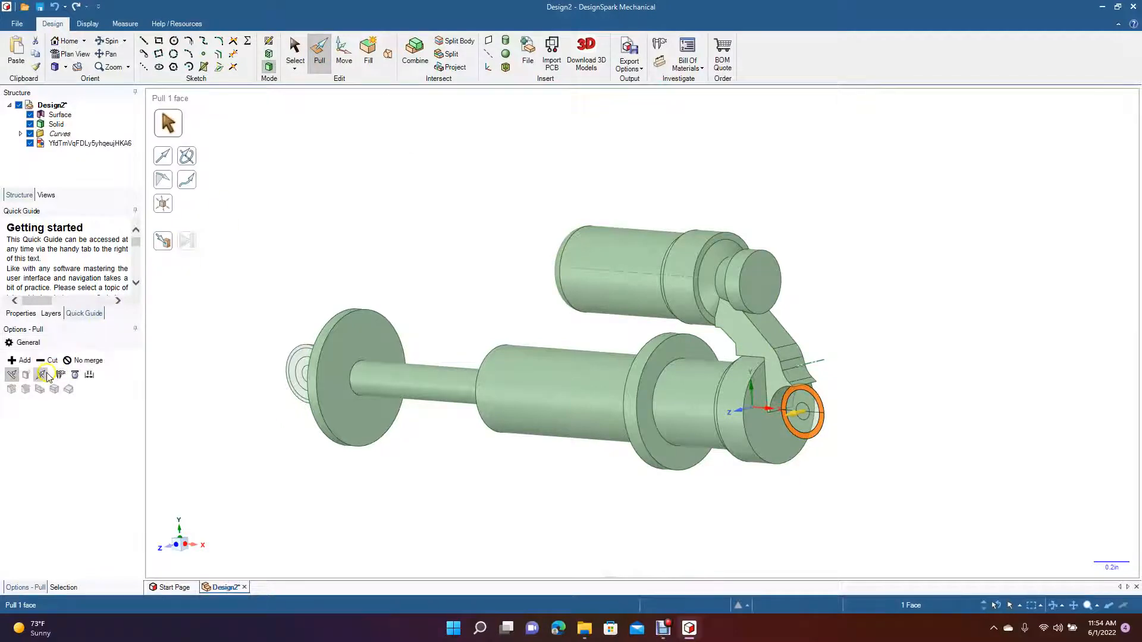
click(42, 374)
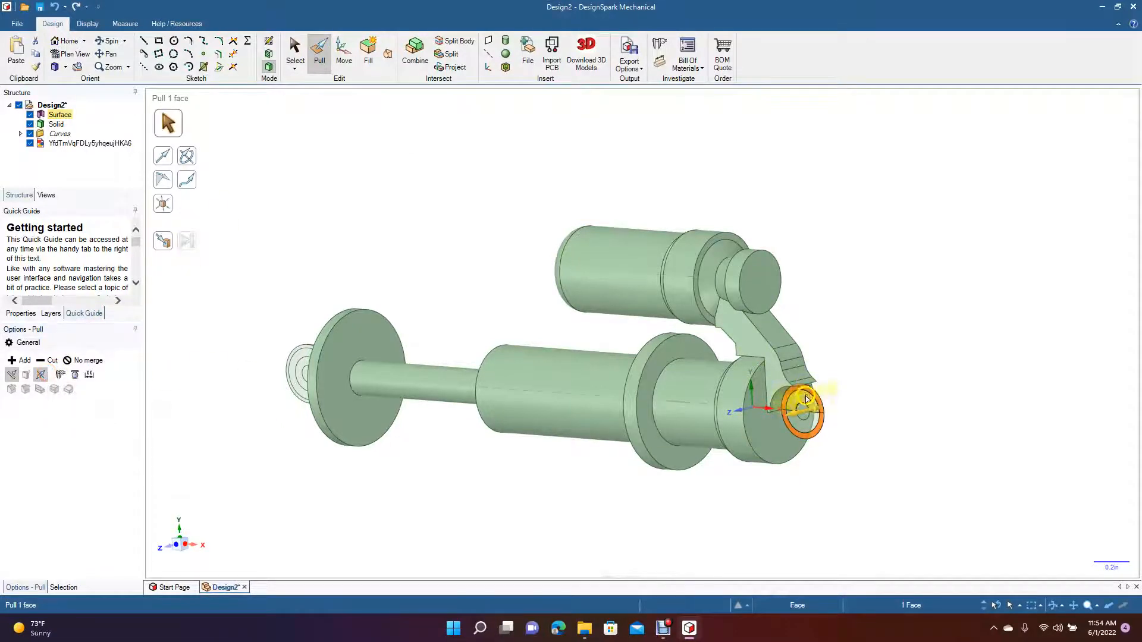
drag(812, 393, 792, 406)
text(0)
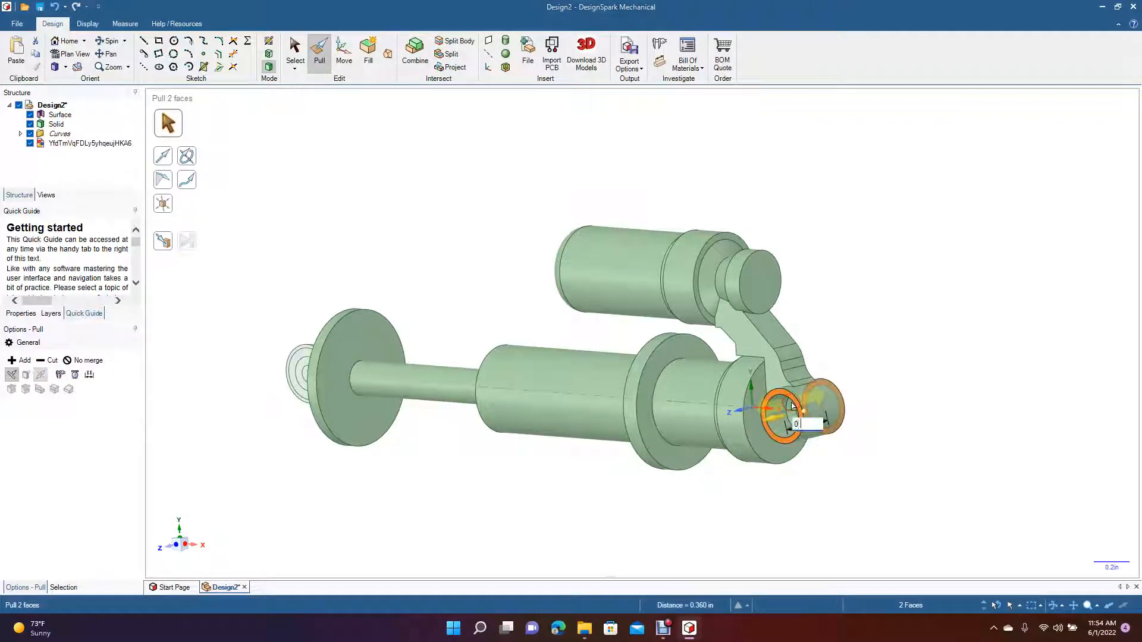
text(.3)
key(Return)
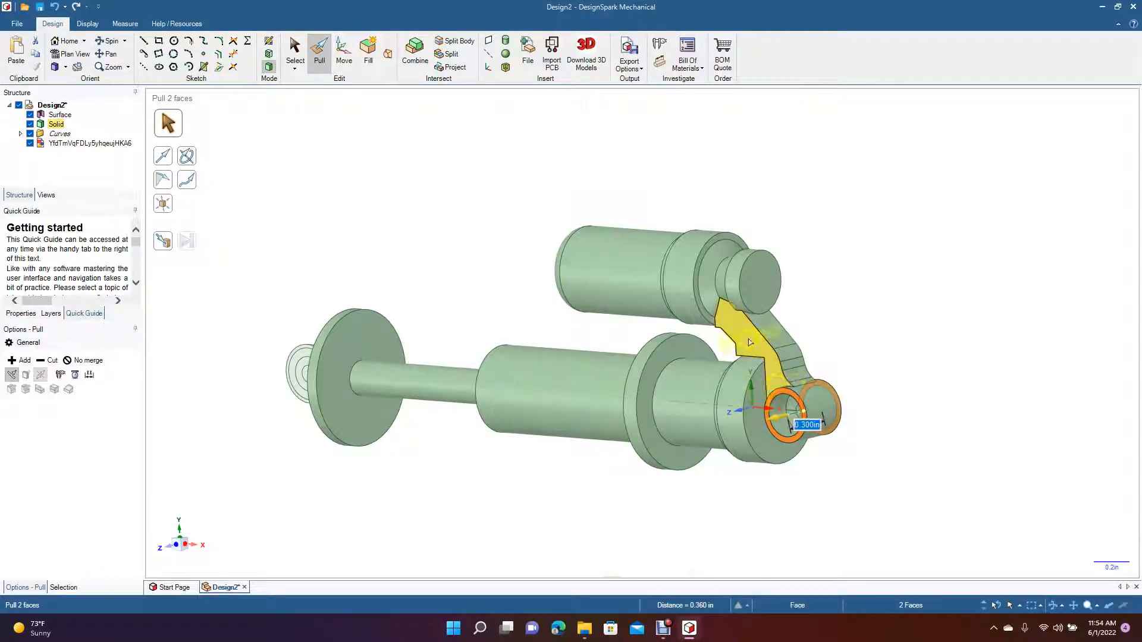
click(293, 45)
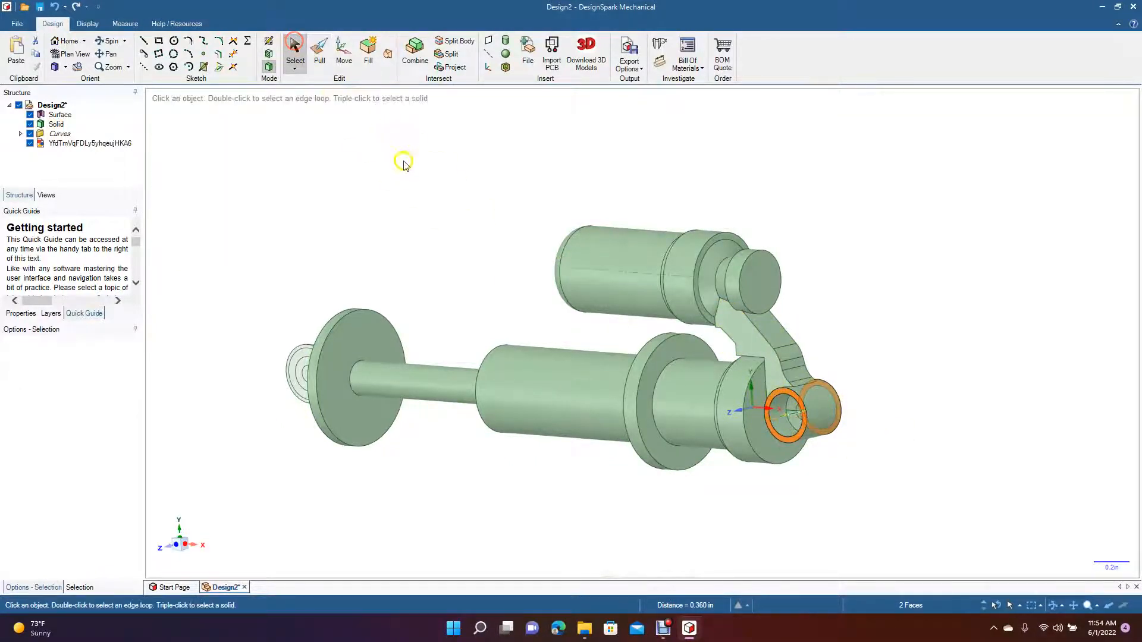
Select the outer ring face of the shaft-end eyelet with the Pull tool.
click(107, 40)
drag(222, 187, 250, 174)
click(319, 51)
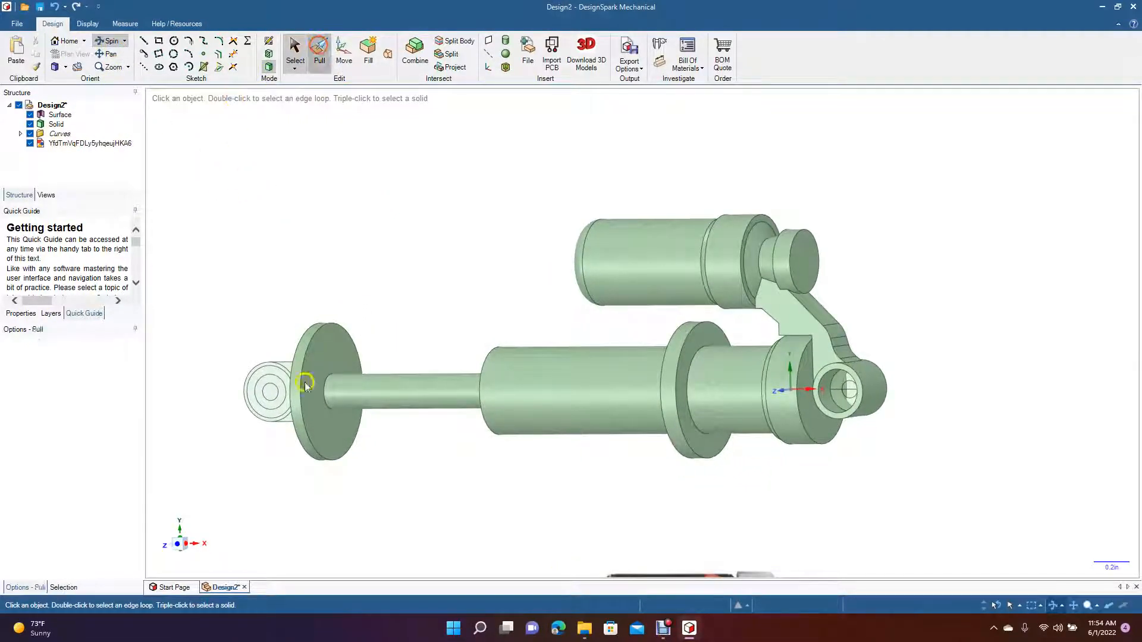
click(267, 374)
click(265, 370)
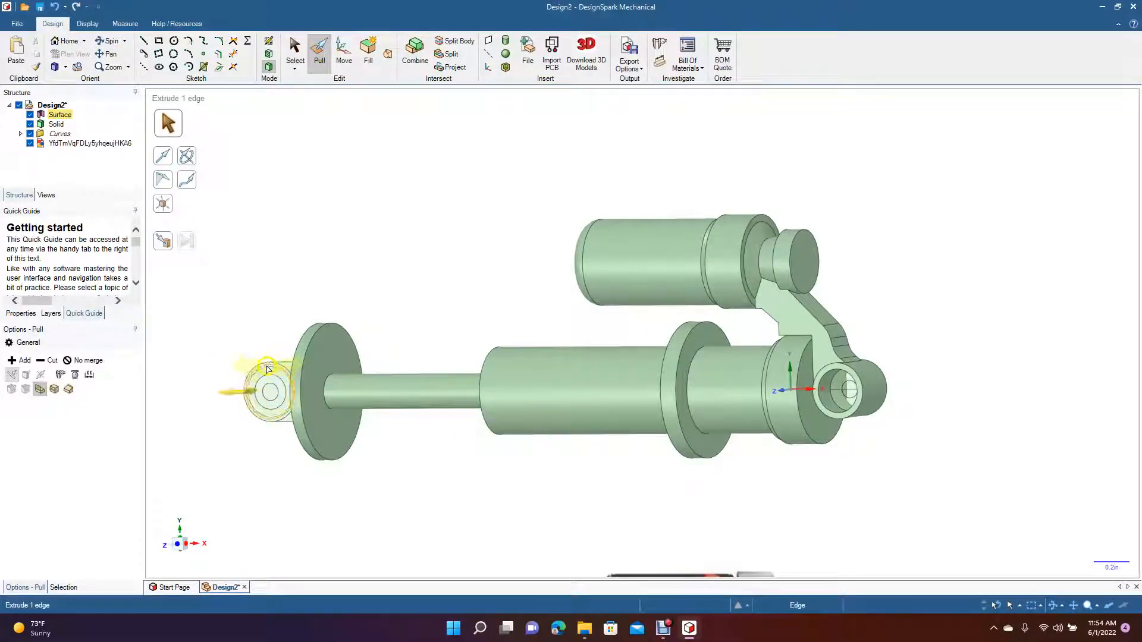
scroll(268, 367, up, 4)
click(268, 365)
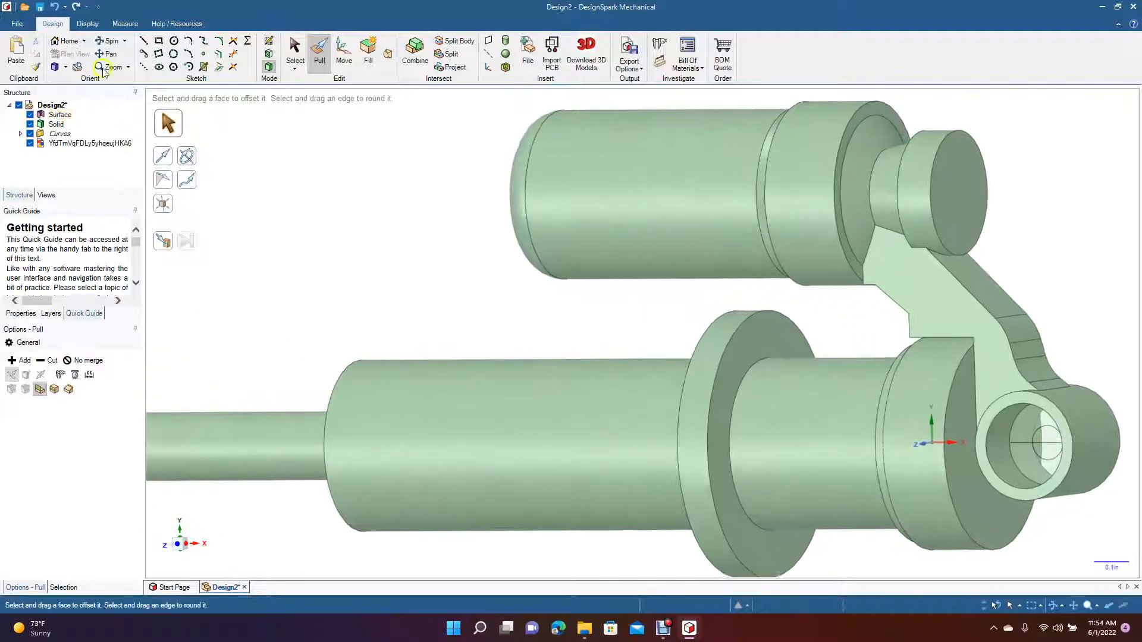
drag(254, 227, 584, 209)
click(321, 54)
click(225, 379)
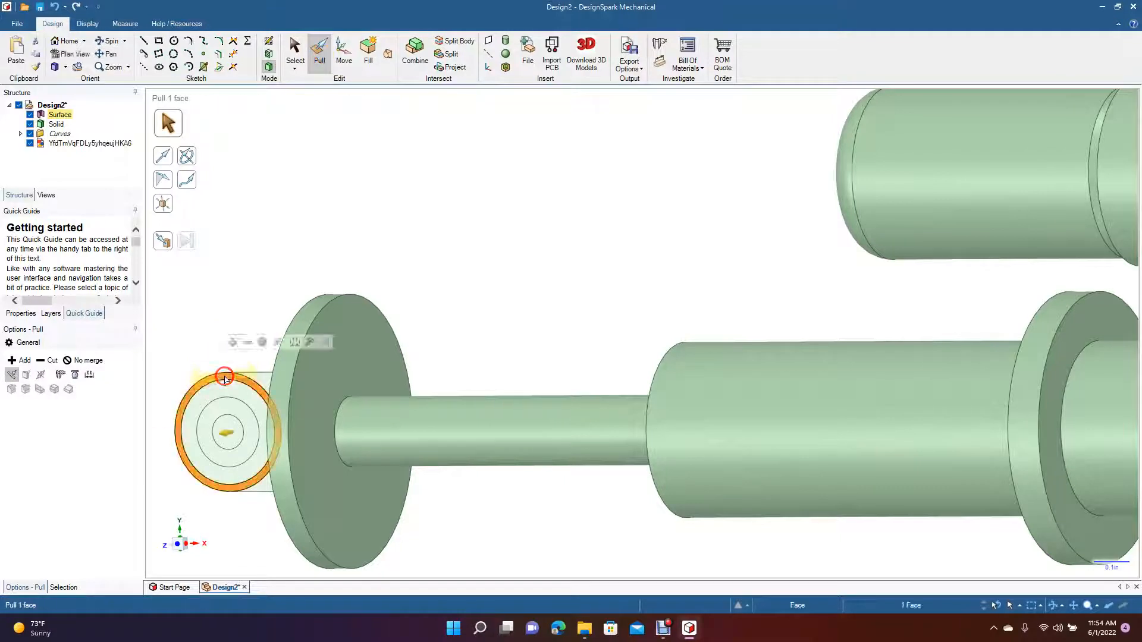
Try to thicken the shaft-end eyelet's outer ring to both sides with a per-side distance of 0.3 in.
click(41, 376)
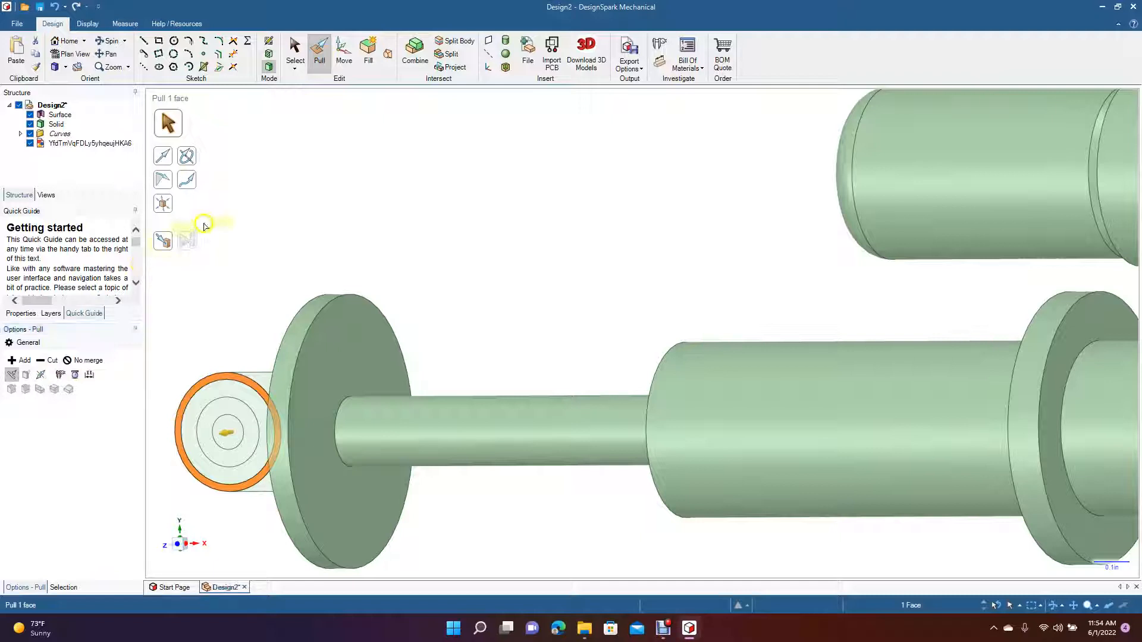
click(220, 379)
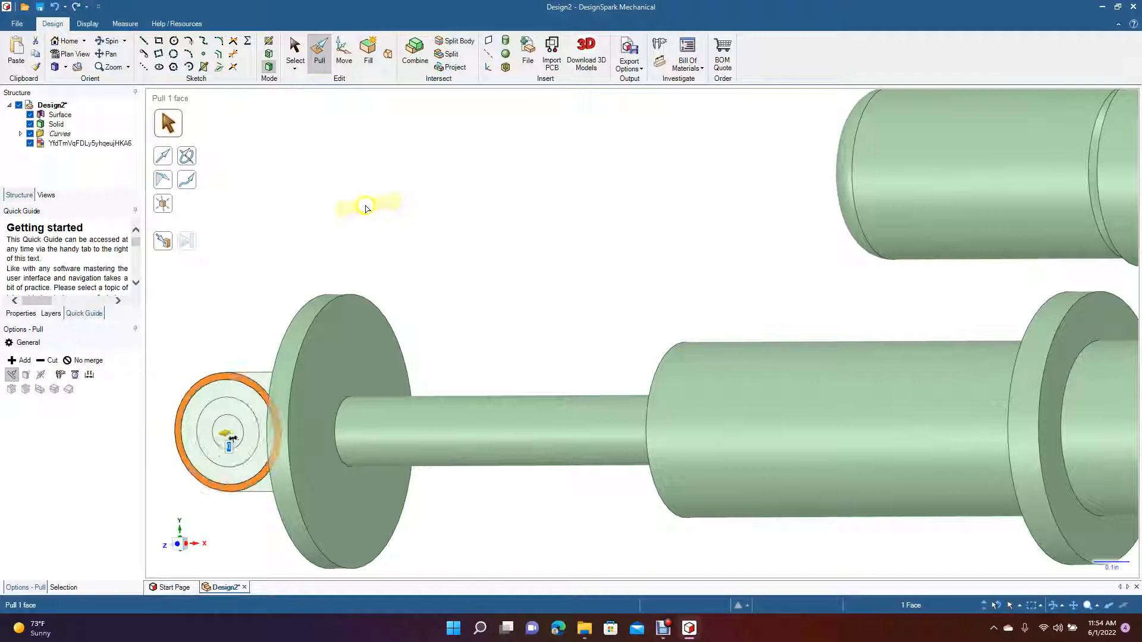
click(39, 375)
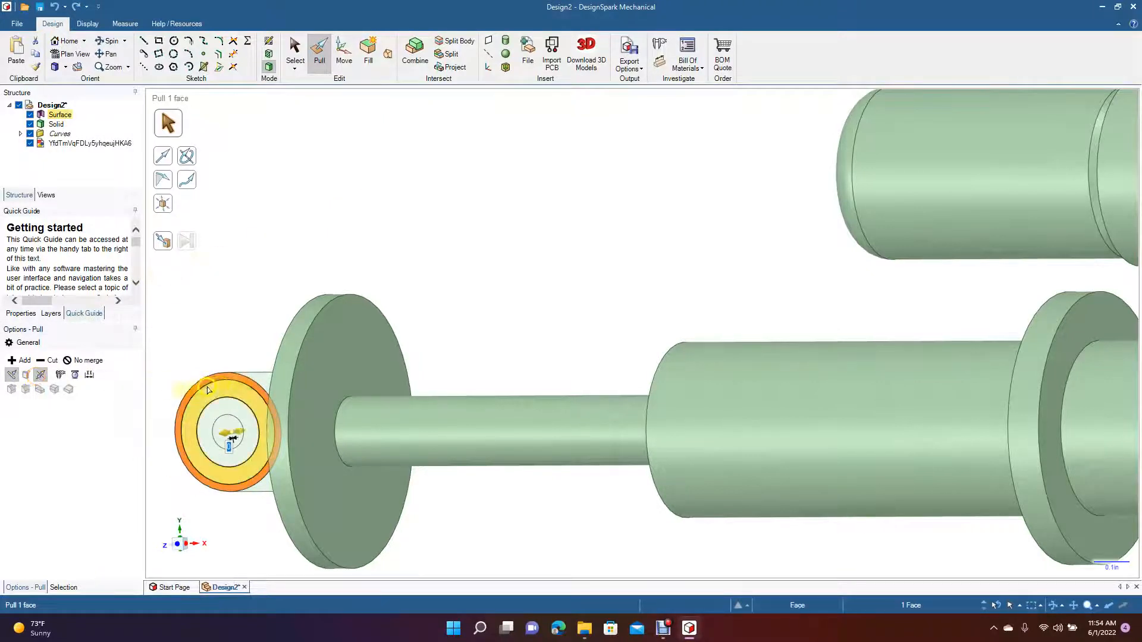
drag(225, 381, 198, 392)
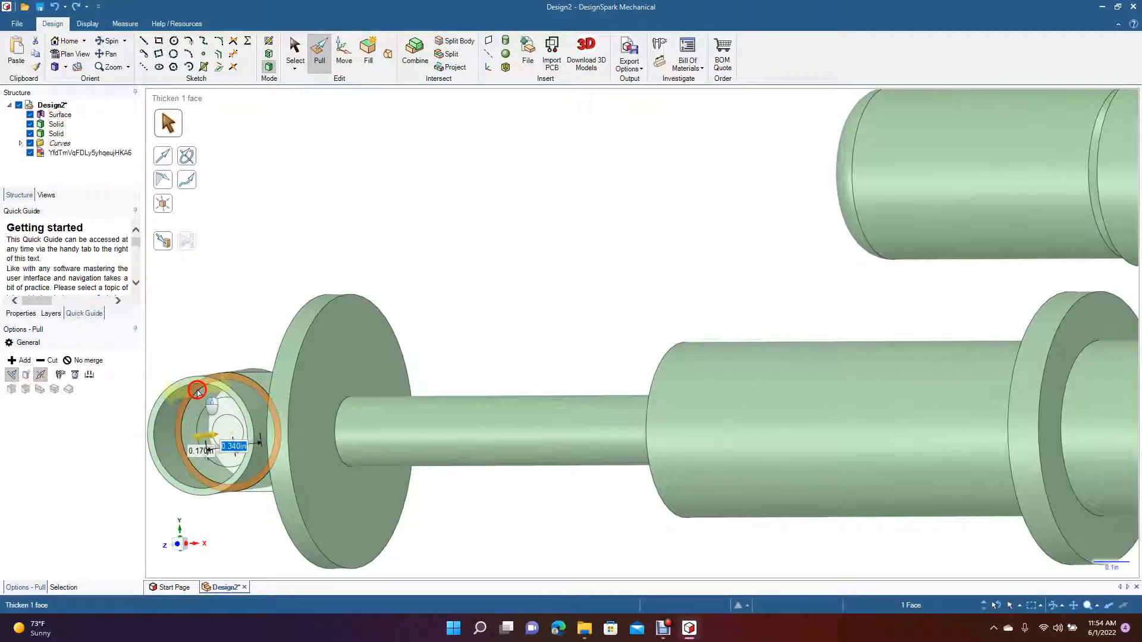
text(0)
key(Escape)
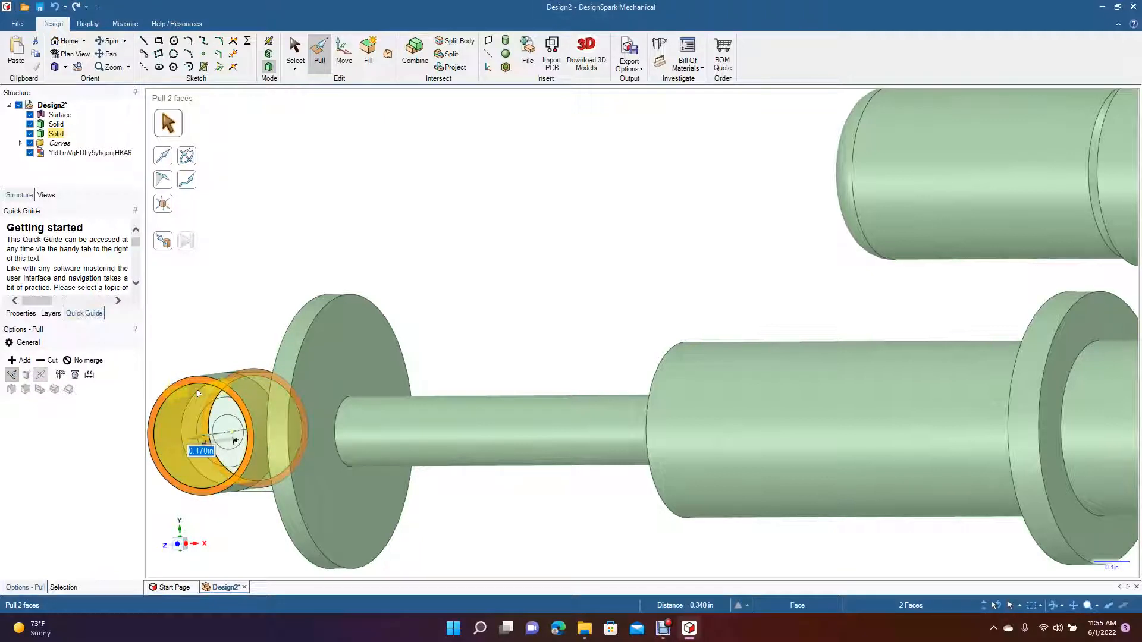
text(0)
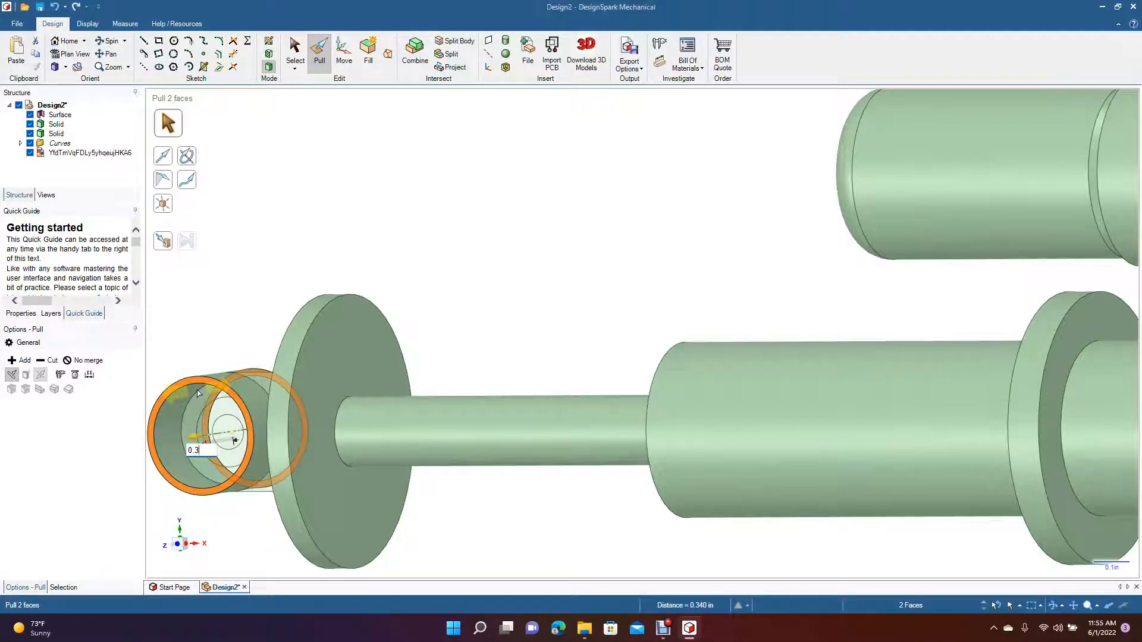
text(.3)
key(Return)
click(297, 50)
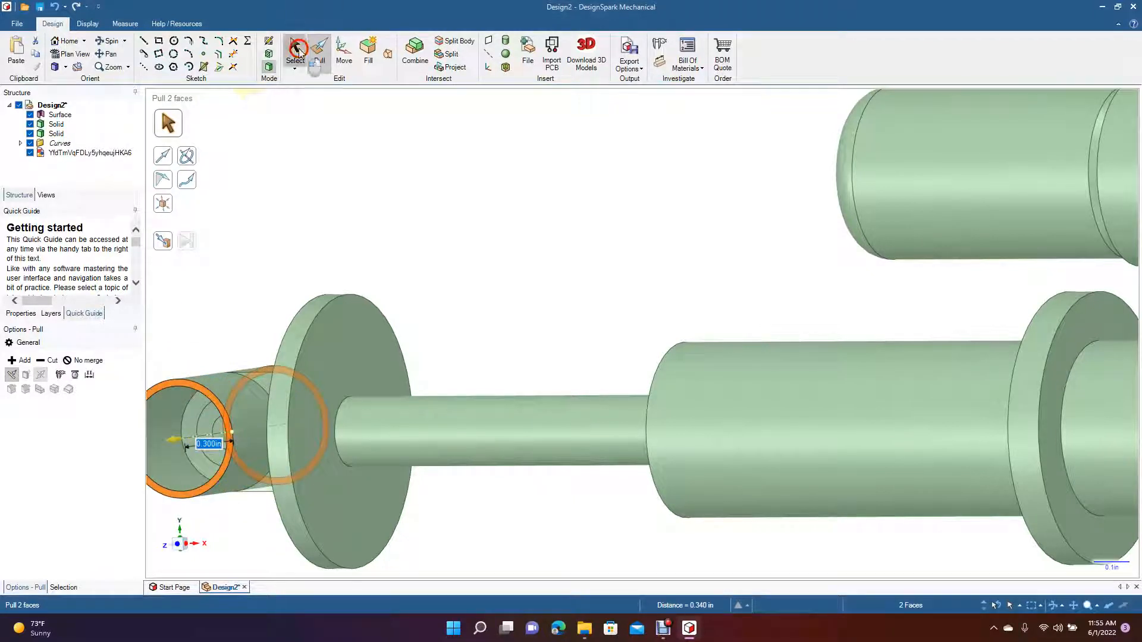
Undo the shaft-end eyelet's thickening and thicken its outer ring again to both sides, 0.3 in overall.
click(395, 158)
scroll(420, 171, down, 3)
click(107, 41)
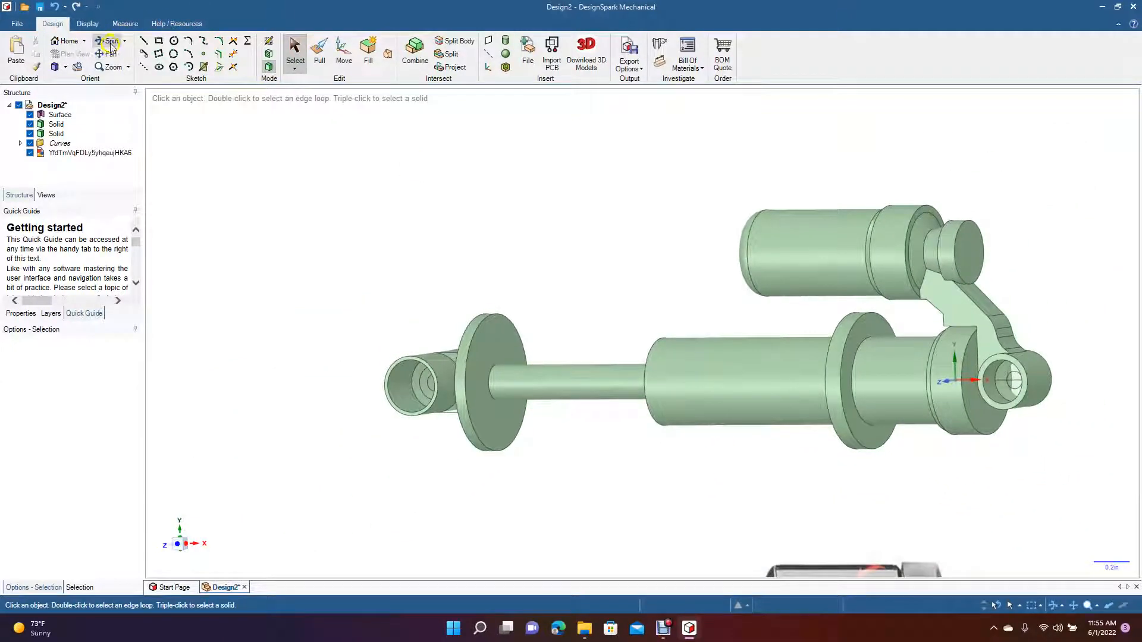
drag(411, 307, 430, 362)
scroll(431, 393, up, 1)
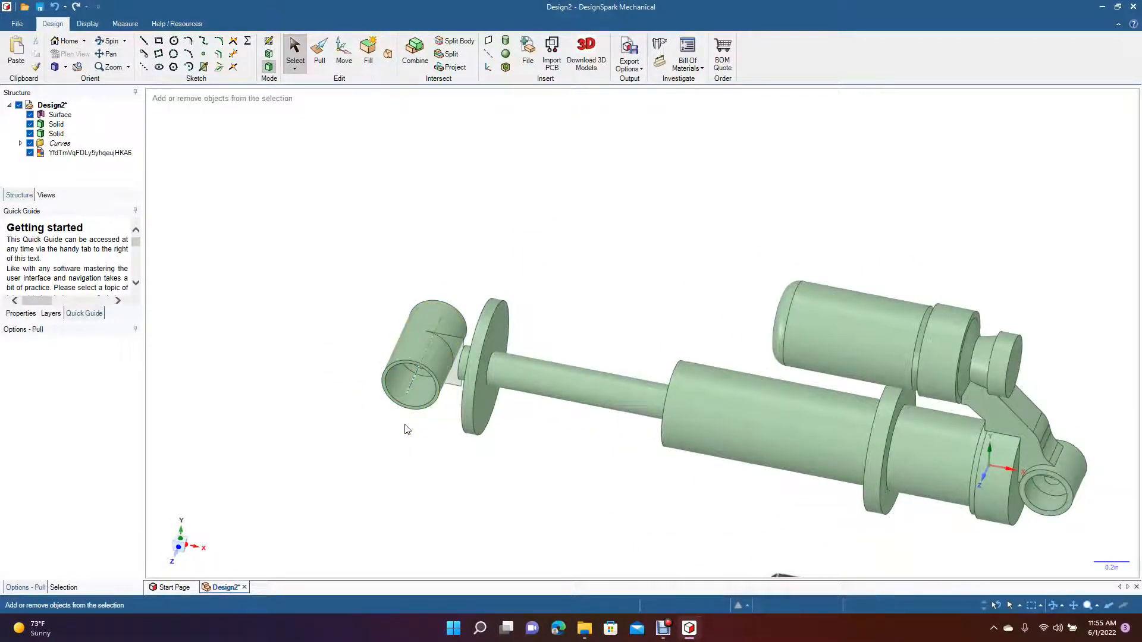
key(ctrl+z)
key(ctrl+z)
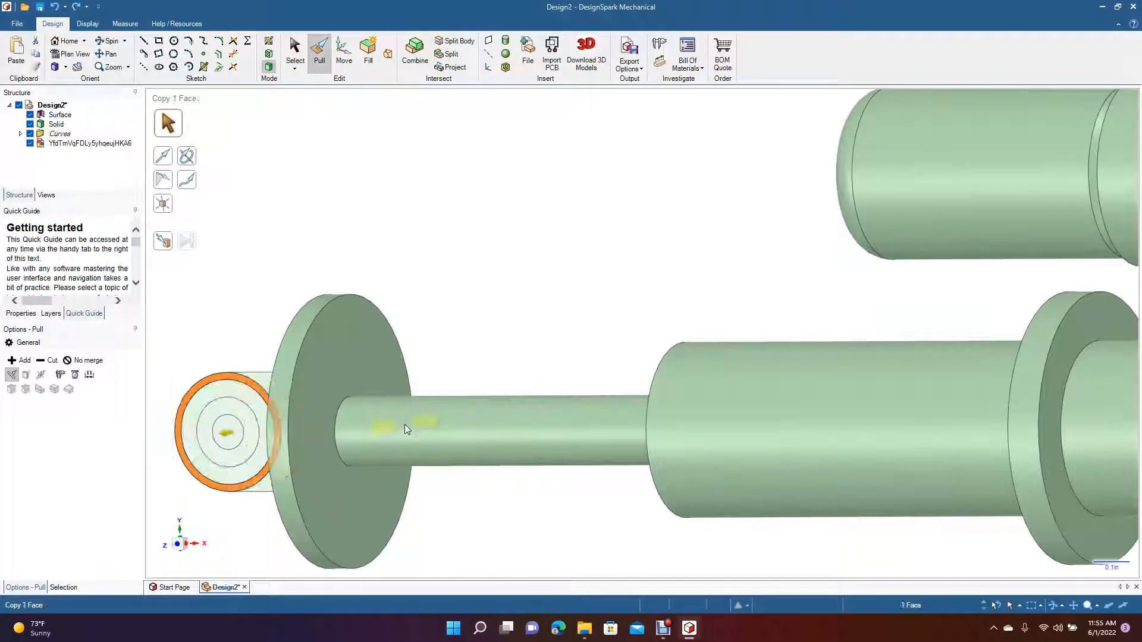
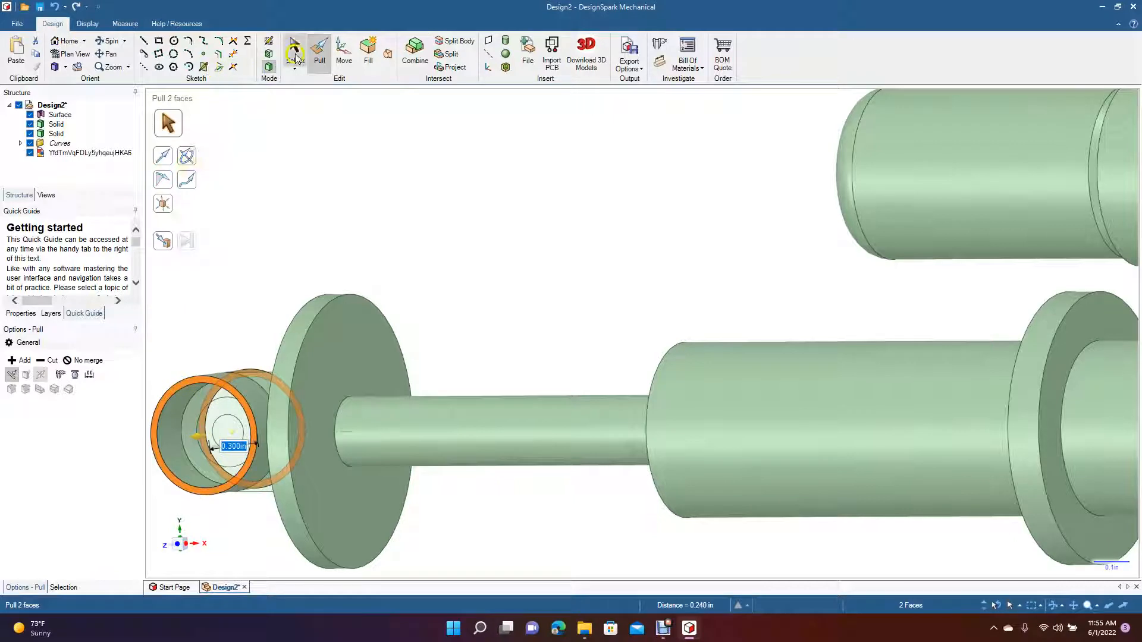
click(294, 50)
click(469, 165)
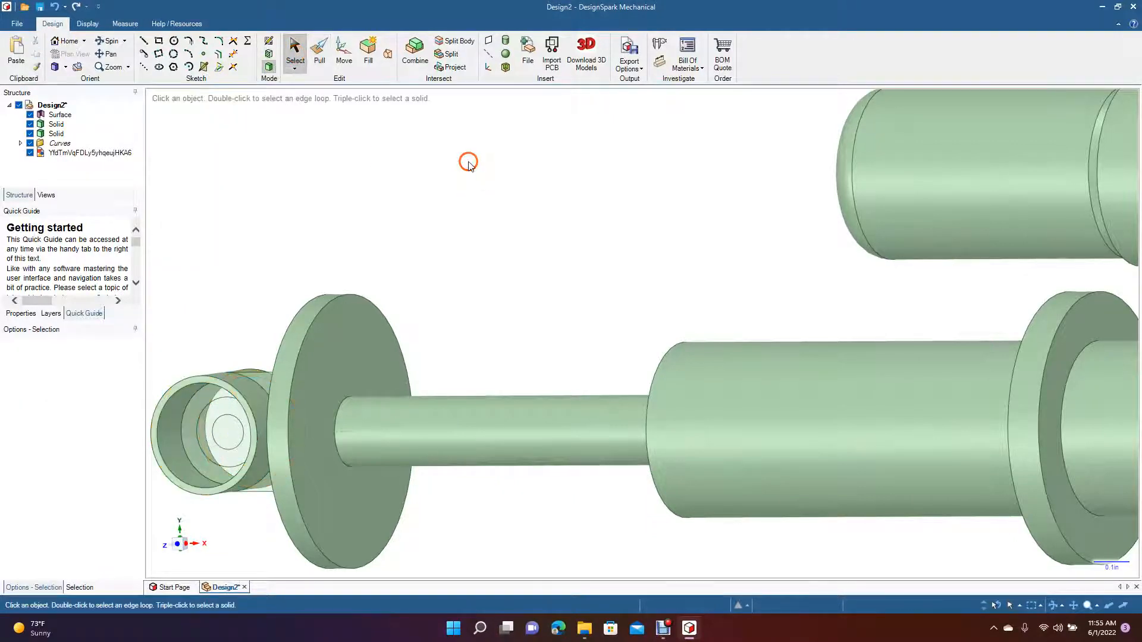
Thicken the block face between the shaft-end eyelet and the shaft by 0.2 in, pulling to both sides.
click(110, 54)
drag(247, 156, 413, 173)
click(111, 41)
drag(274, 271, 294, 284)
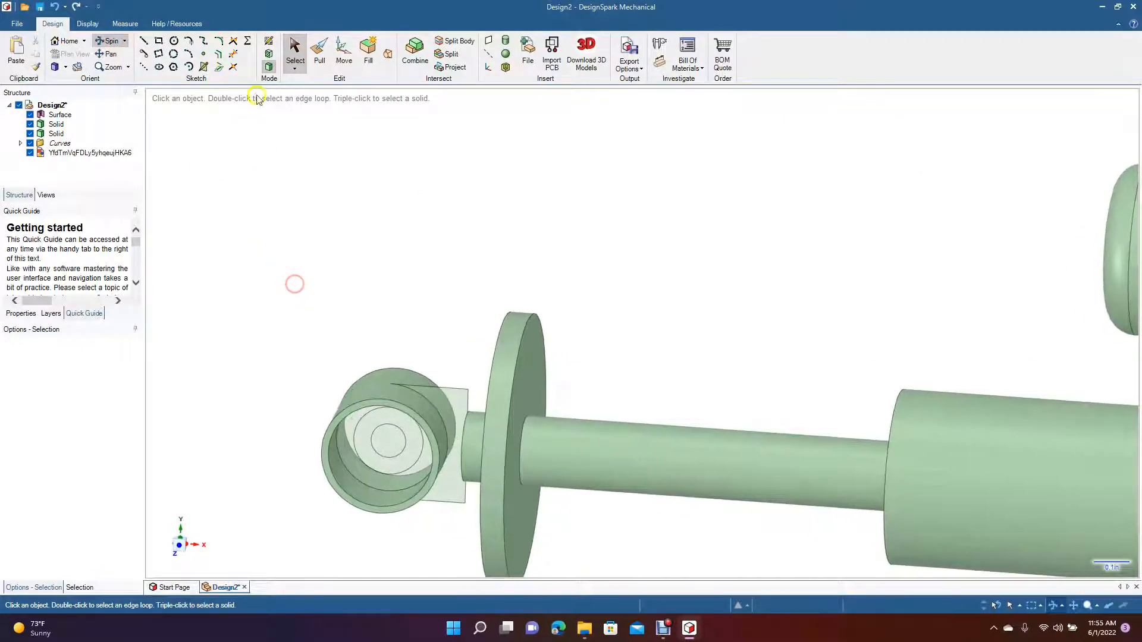
click(319, 51)
click(442, 407)
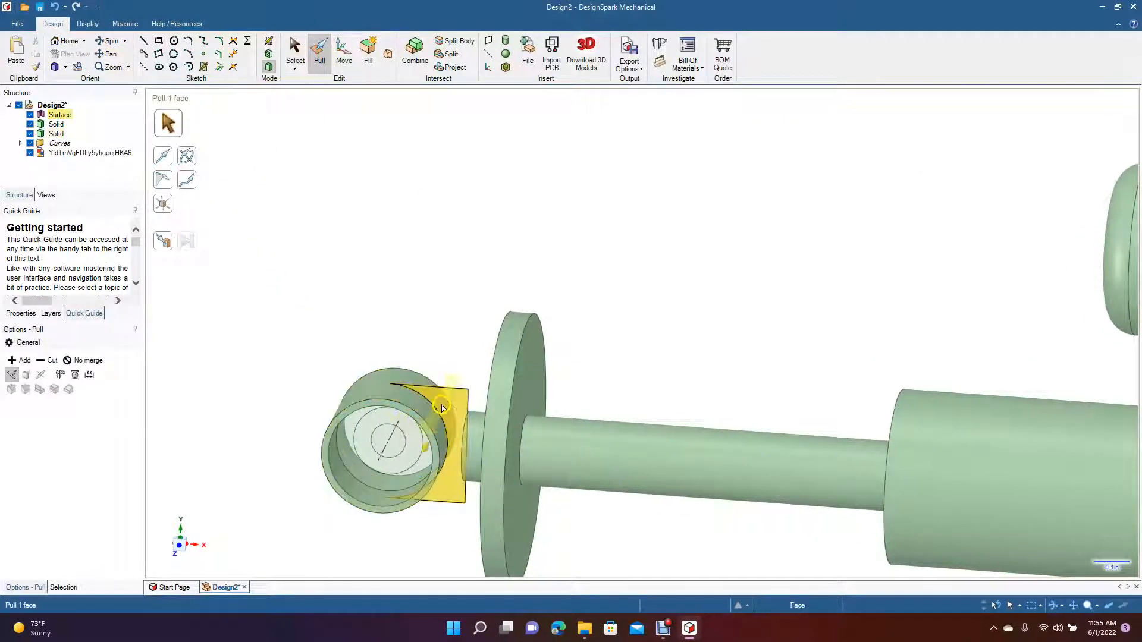
click(42, 377)
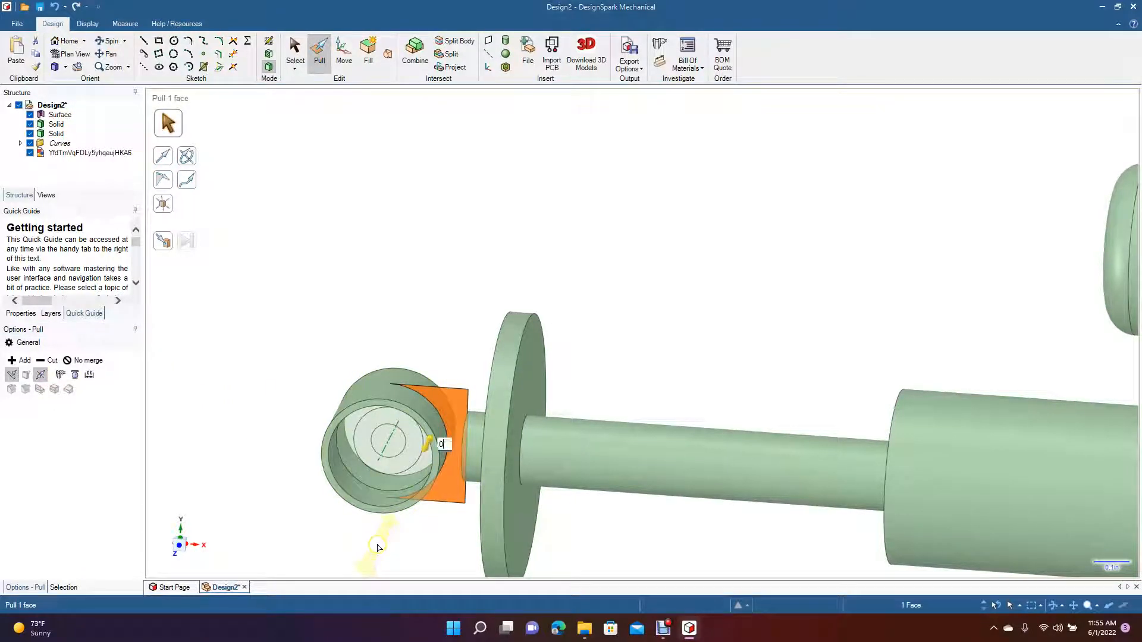
key(Return)
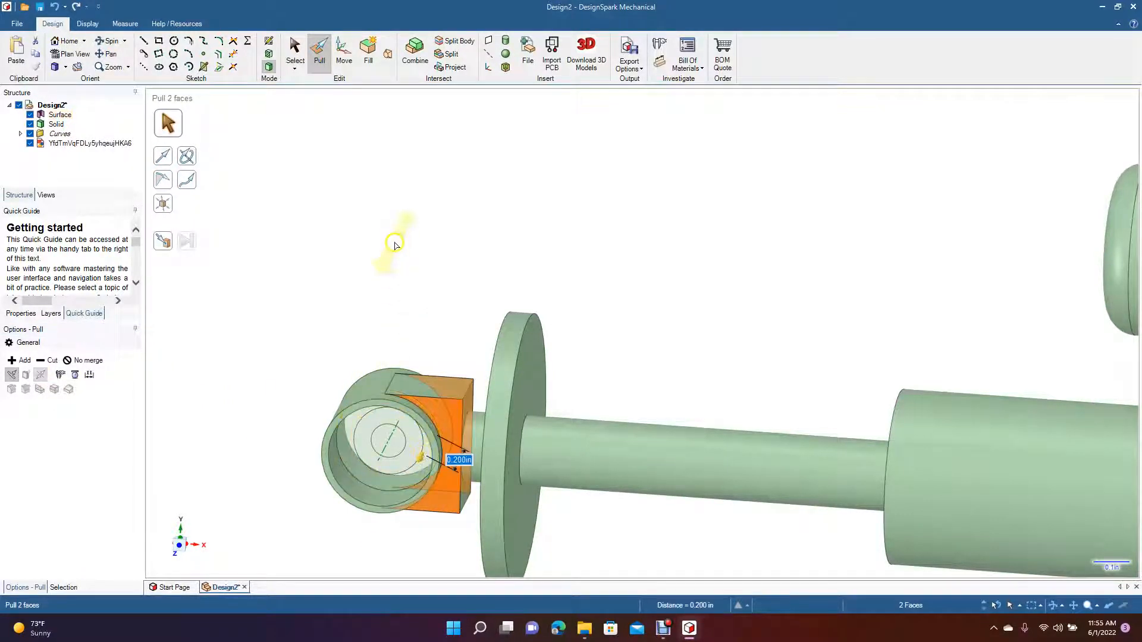
click(295, 53)
click(399, 222)
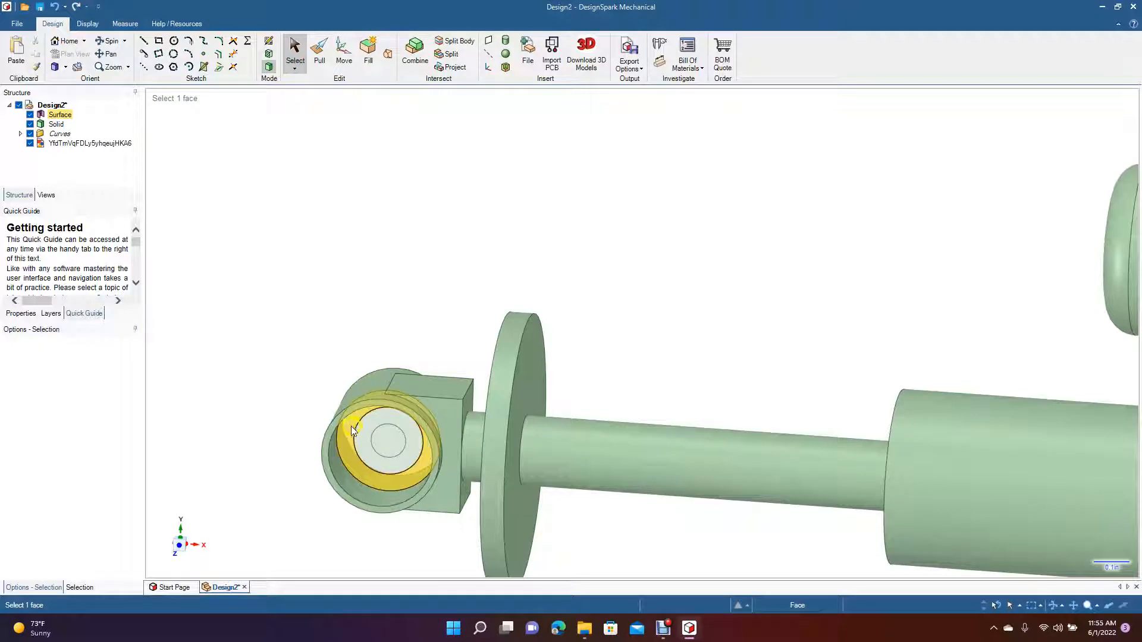
Thicken the shaft-end eyelet's middle ring by about 0.08 in and its inner ring by about 0.04 in.
click(320, 52)
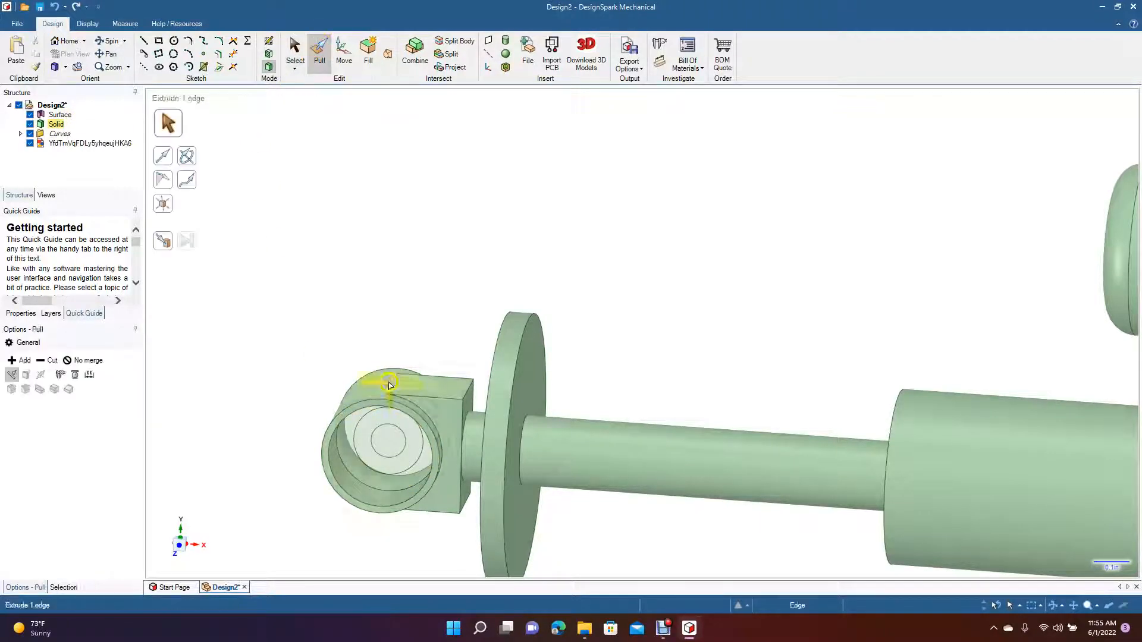
click(339, 435)
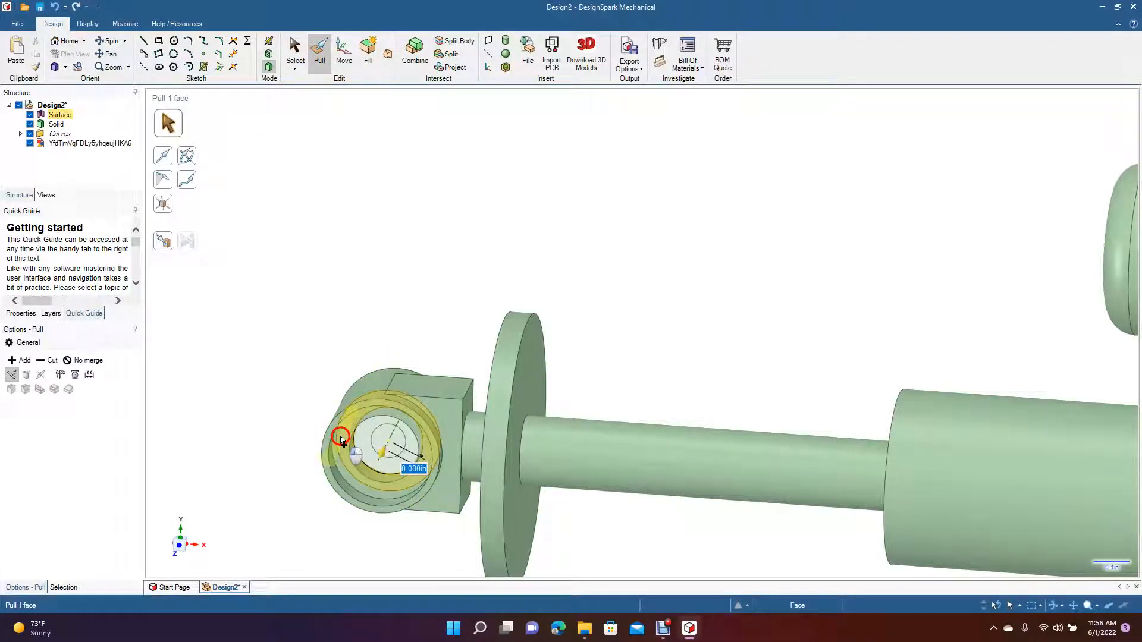
click(303, 393)
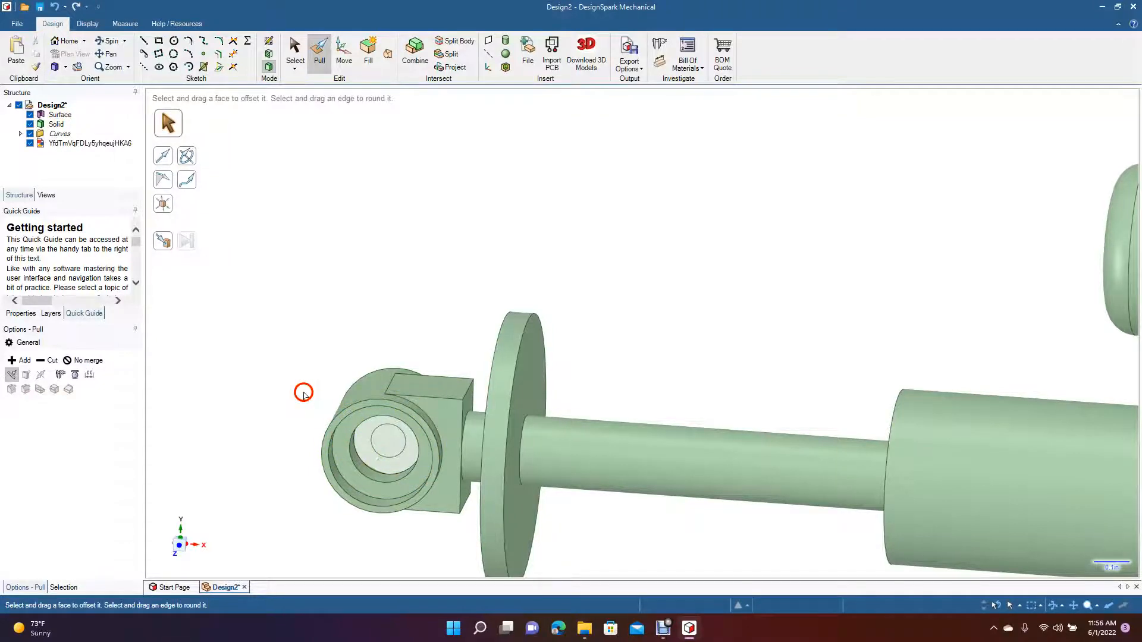
click(363, 443)
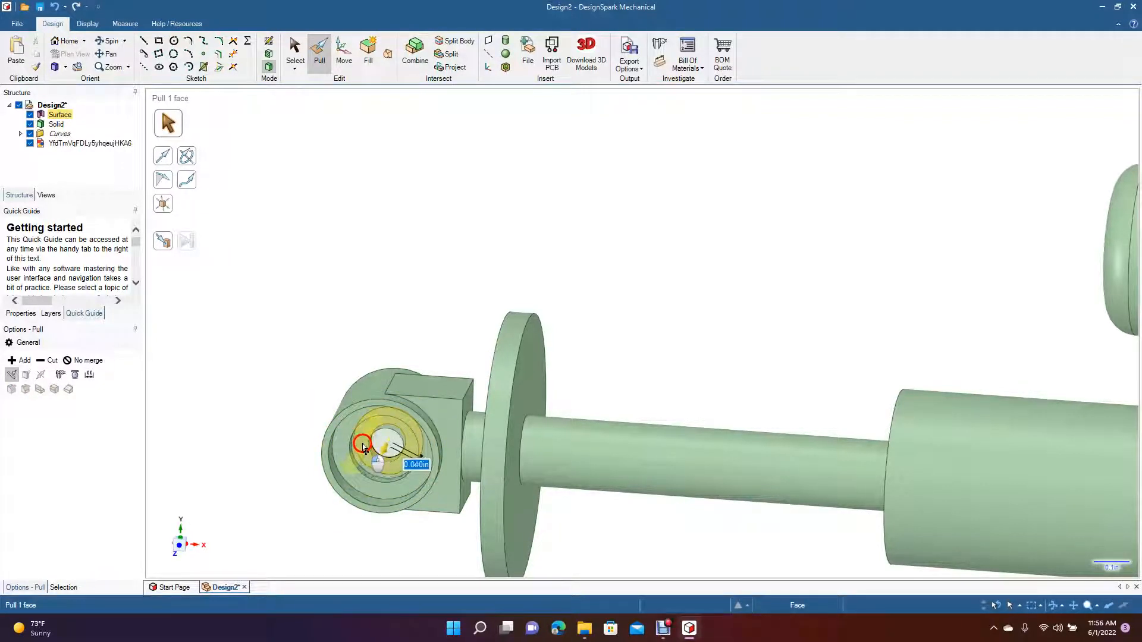
click(423, 324)
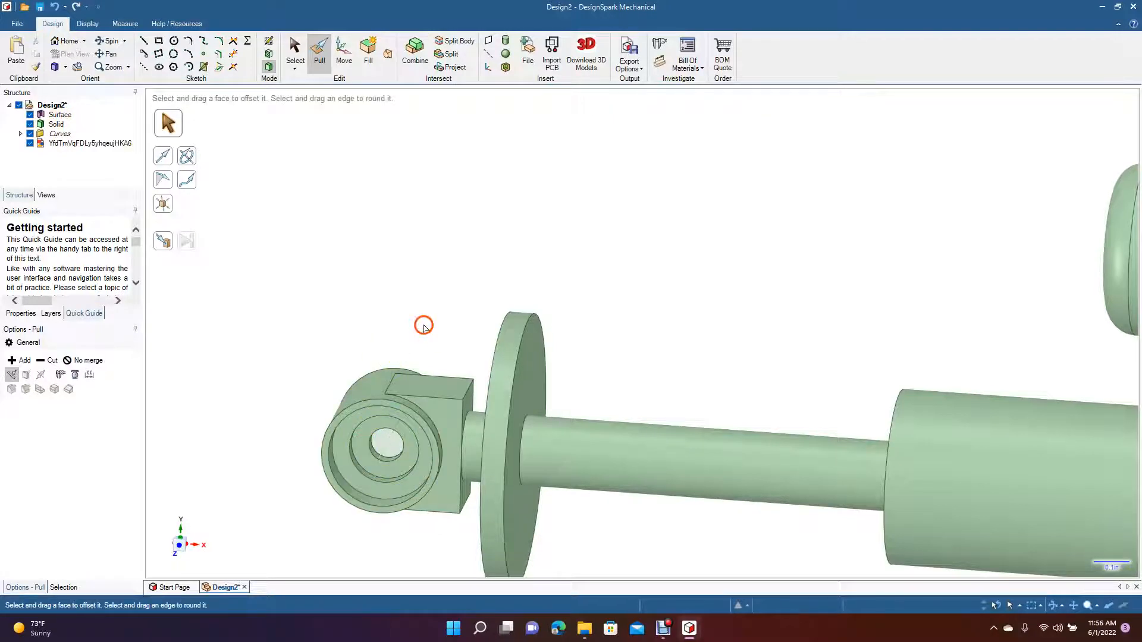
Delete the small disc surface closing the shaft-end eyelet's central hole.
click(288, 70)
click(387, 445)
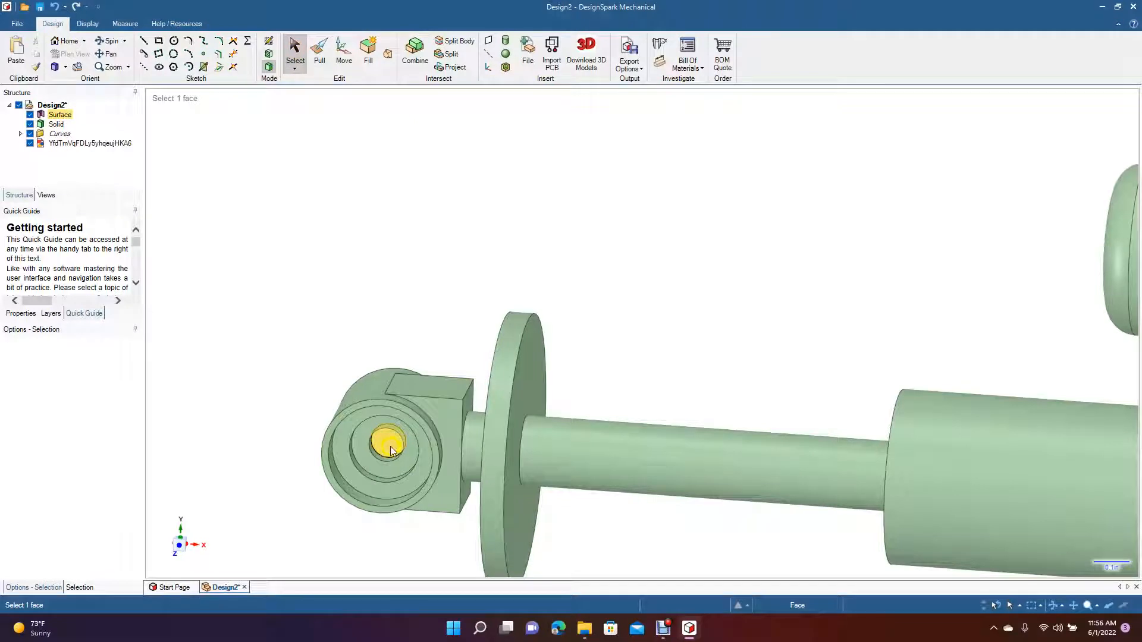
click(391, 450)
click(388, 232)
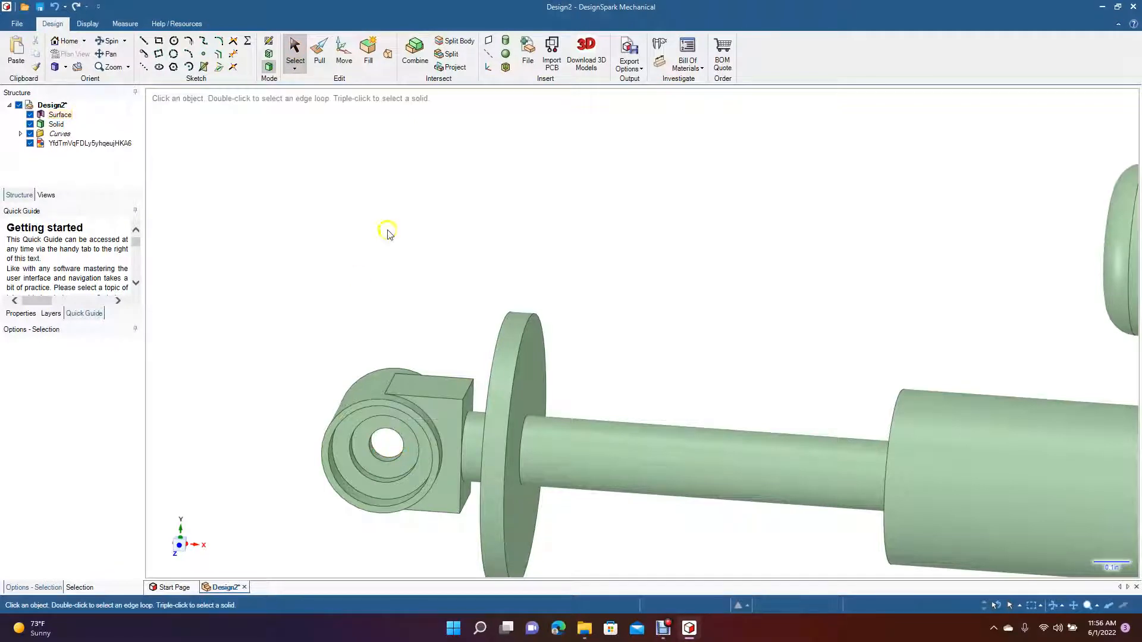
scroll(388, 234, down, 3)
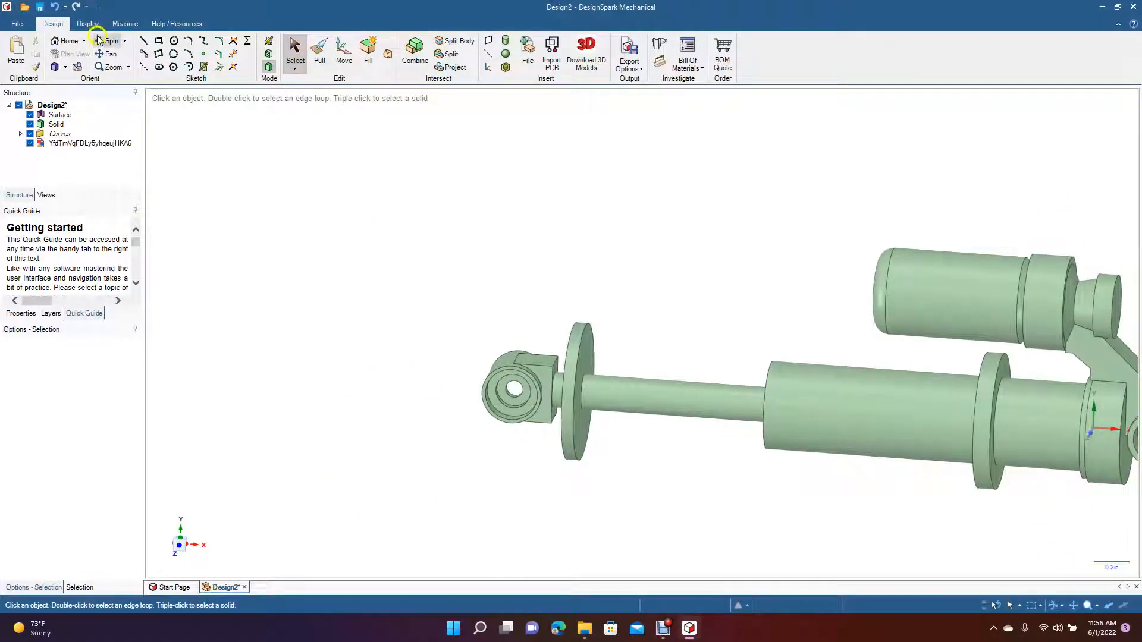
click(110, 54)
drag(584, 262, 289, 258)
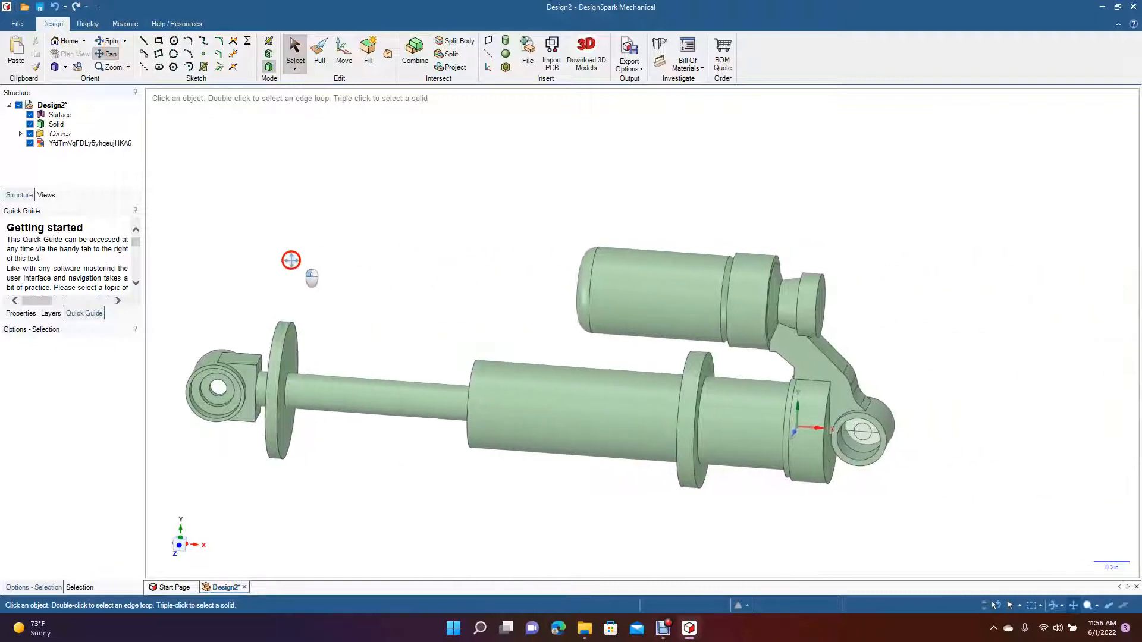
click(319, 50)
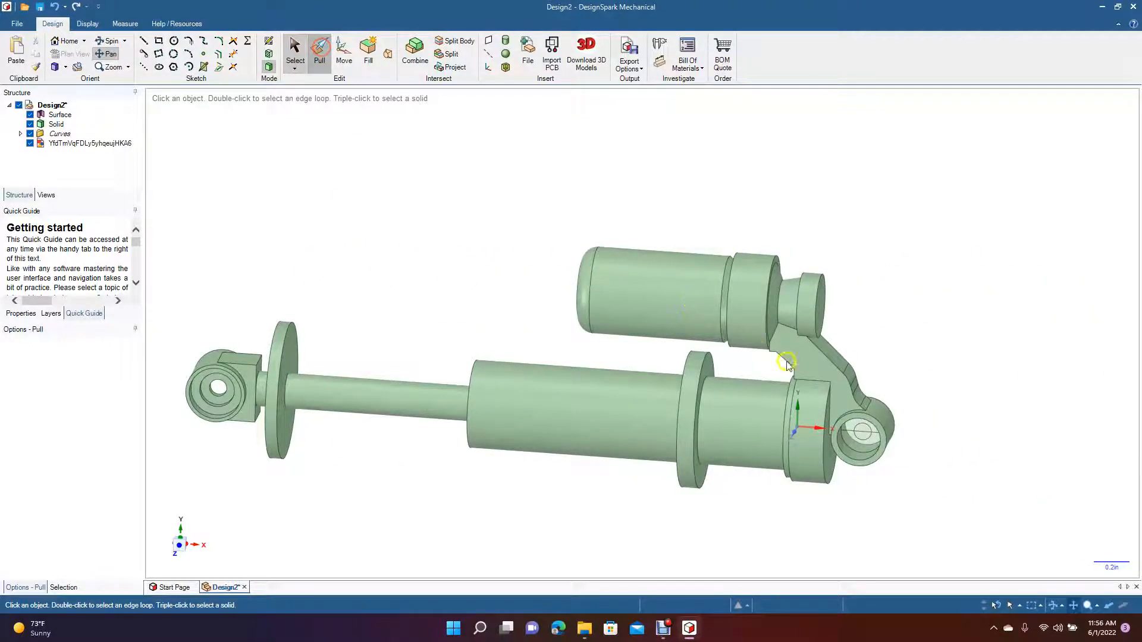
click(851, 450)
click(858, 436)
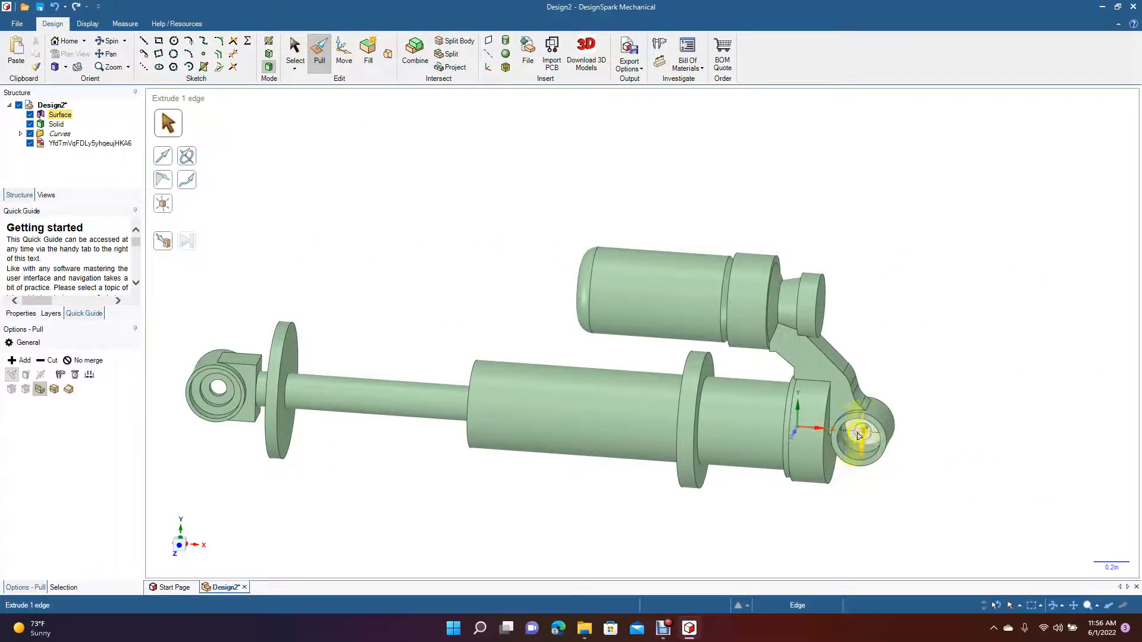
click(856, 443)
scroll(855, 442, up, 4)
key(Escape)
Delete the line segments that cross the inner disc of the bracket-end eyelet.
click(109, 55)
drag(331, 298, 82, 215)
click(295, 49)
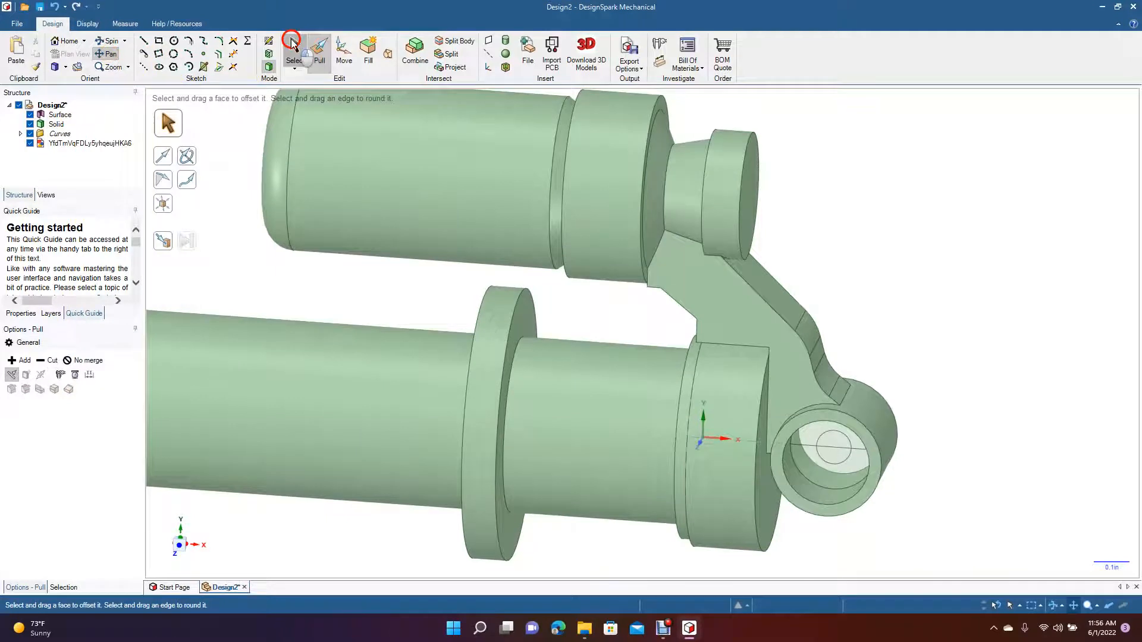
click(816, 445)
ctrl+click(840, 450)
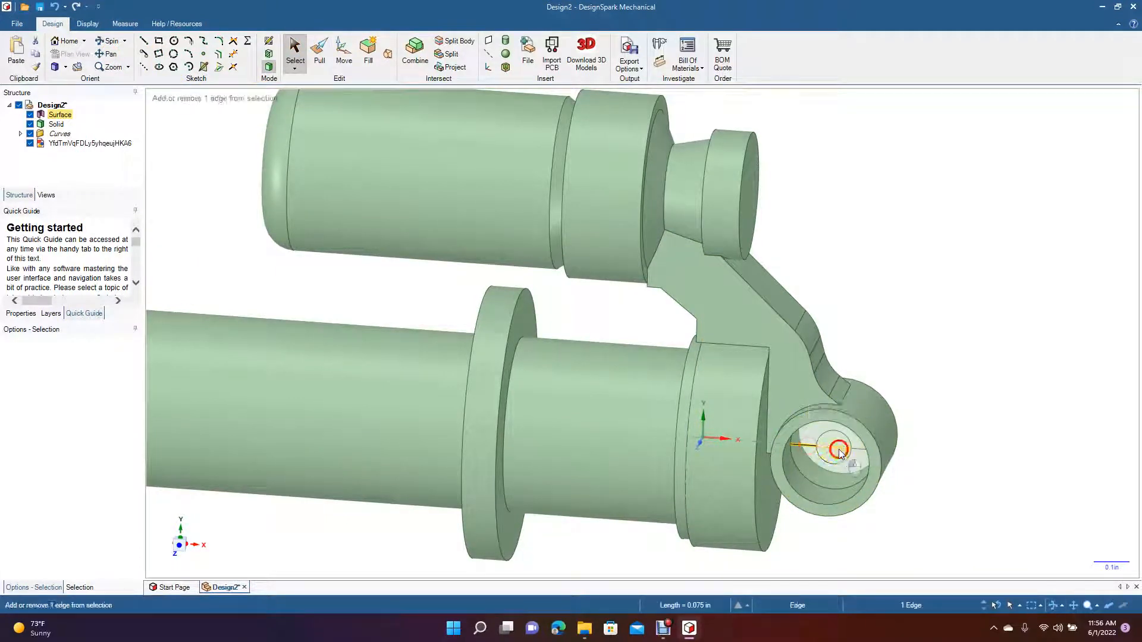
ctrl+click(858, 449)
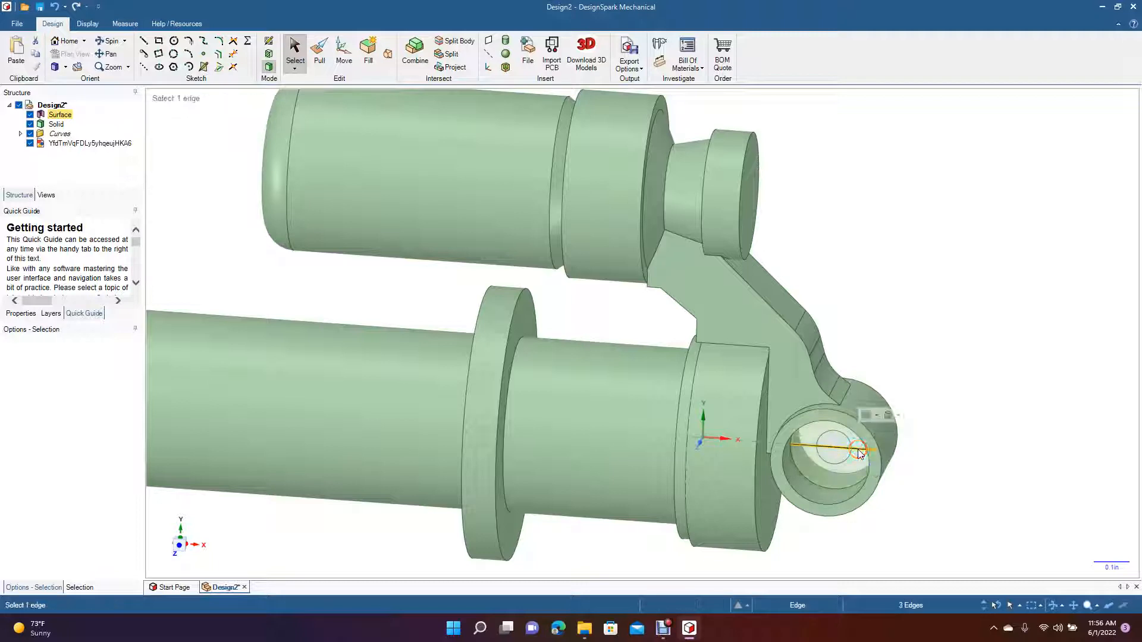
key(Escape)
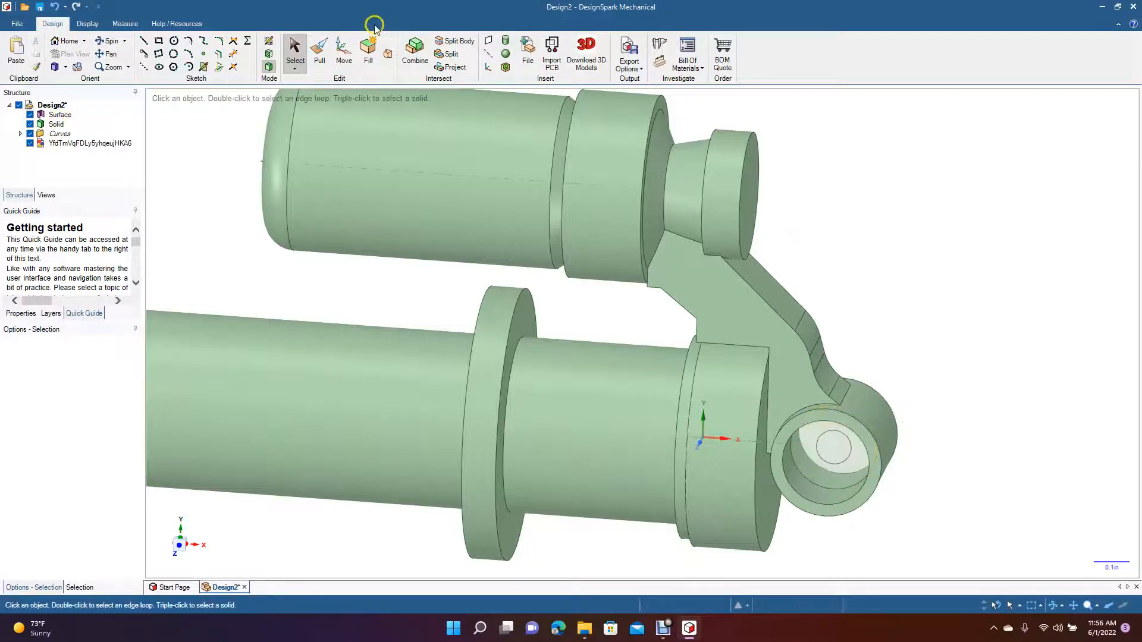
Thicken the bracket-end eyelet's inner ring face to both sides by about 0.16 in.
click(319, 51)
click(816, 440)
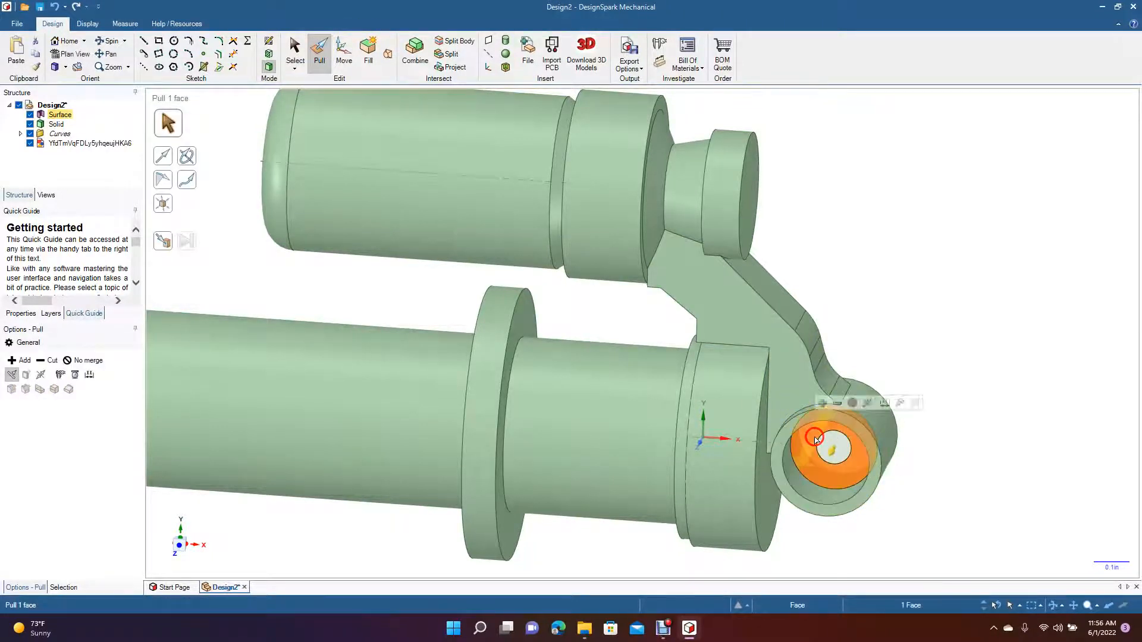
click(41, 375)
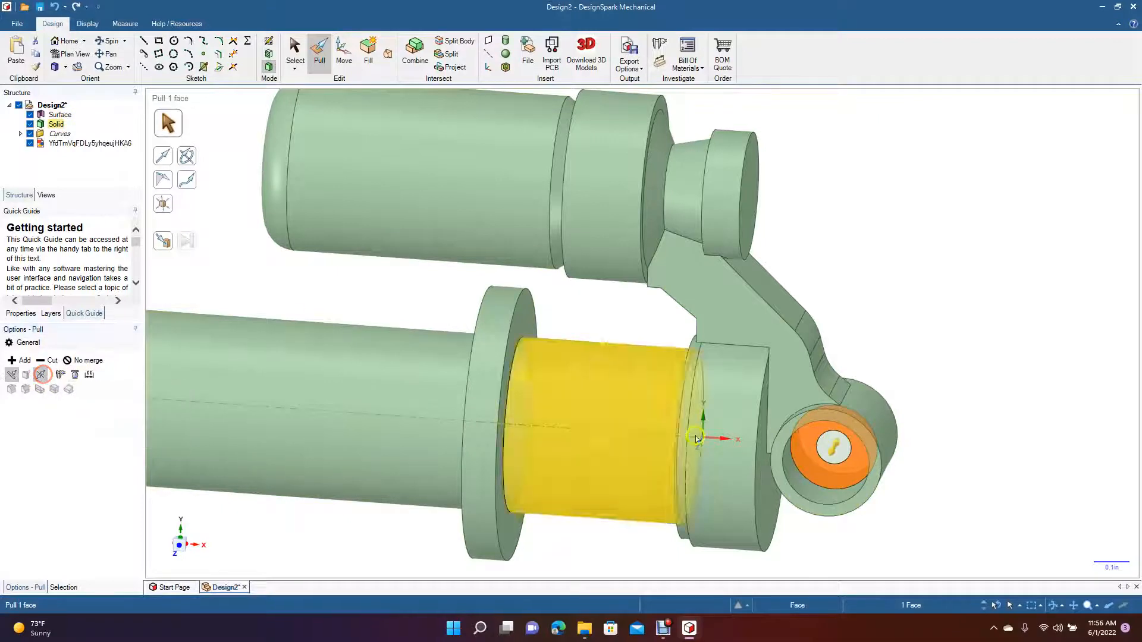
drag(808, 453, 805, 460)
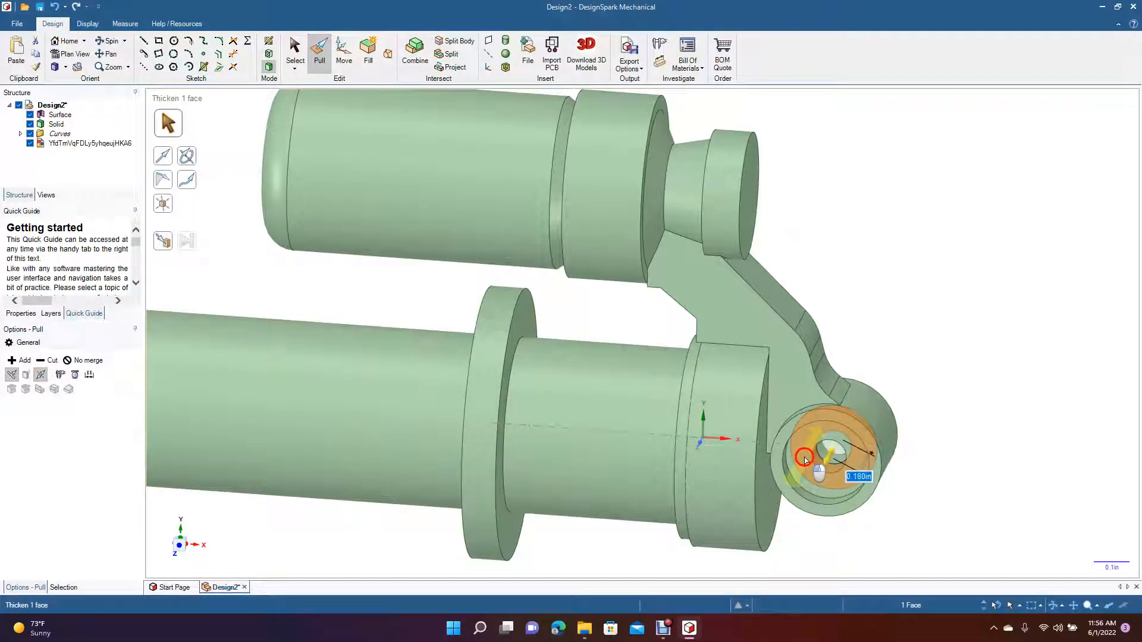
drag(804, 461, 803, 461)
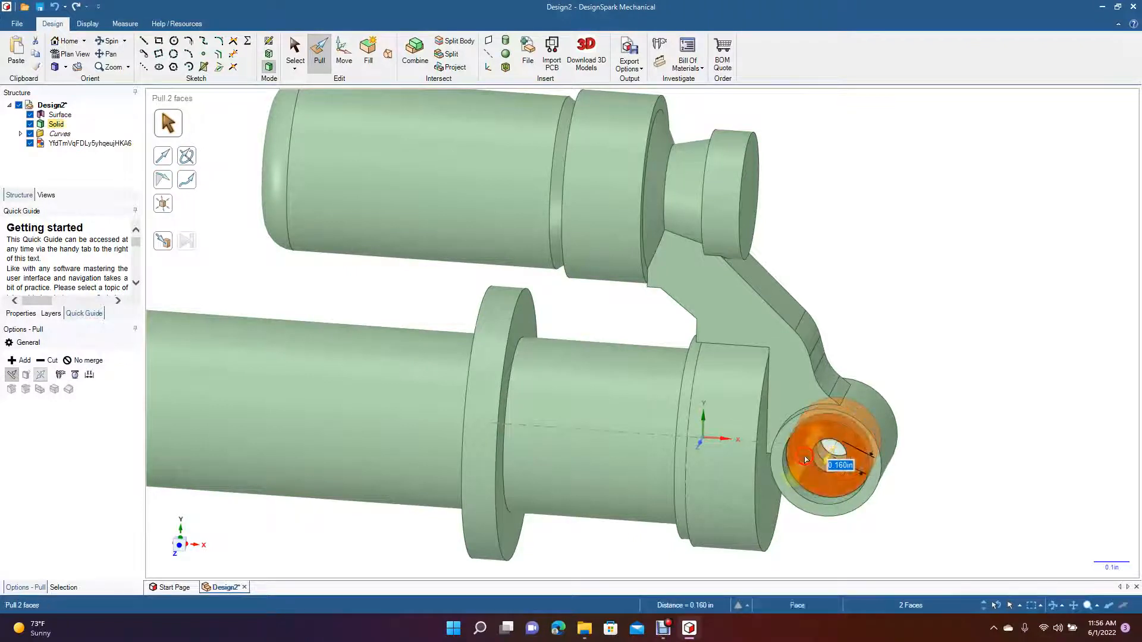
click(992, 331)
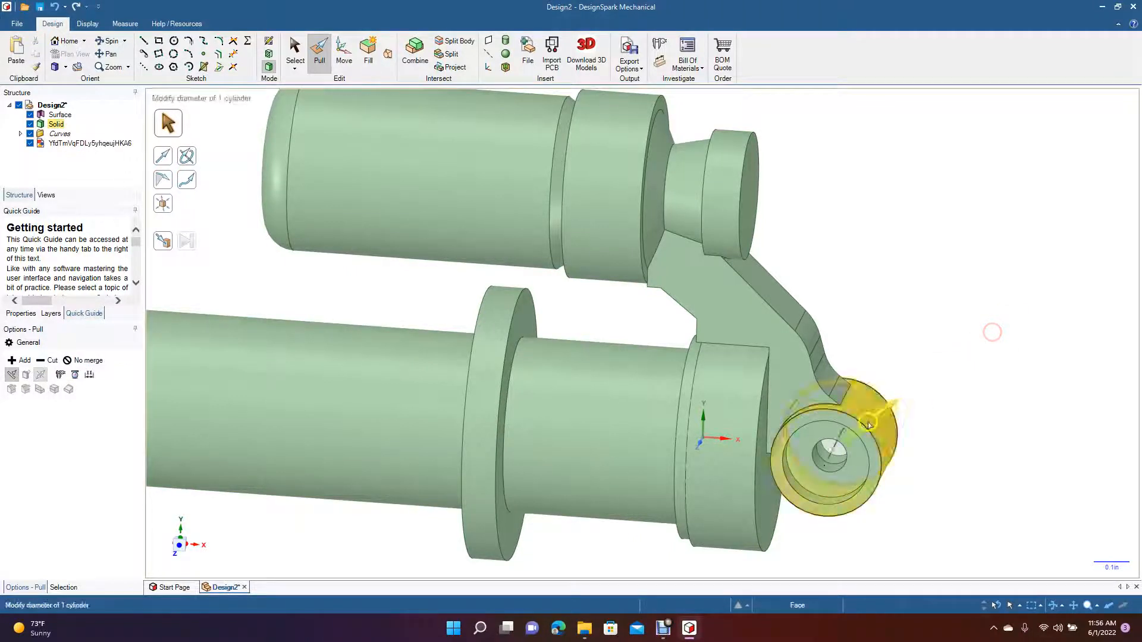
Delete the small disc surface closing the bracket-end eyelet's central hole.
click(839, 452)
key(Delete)
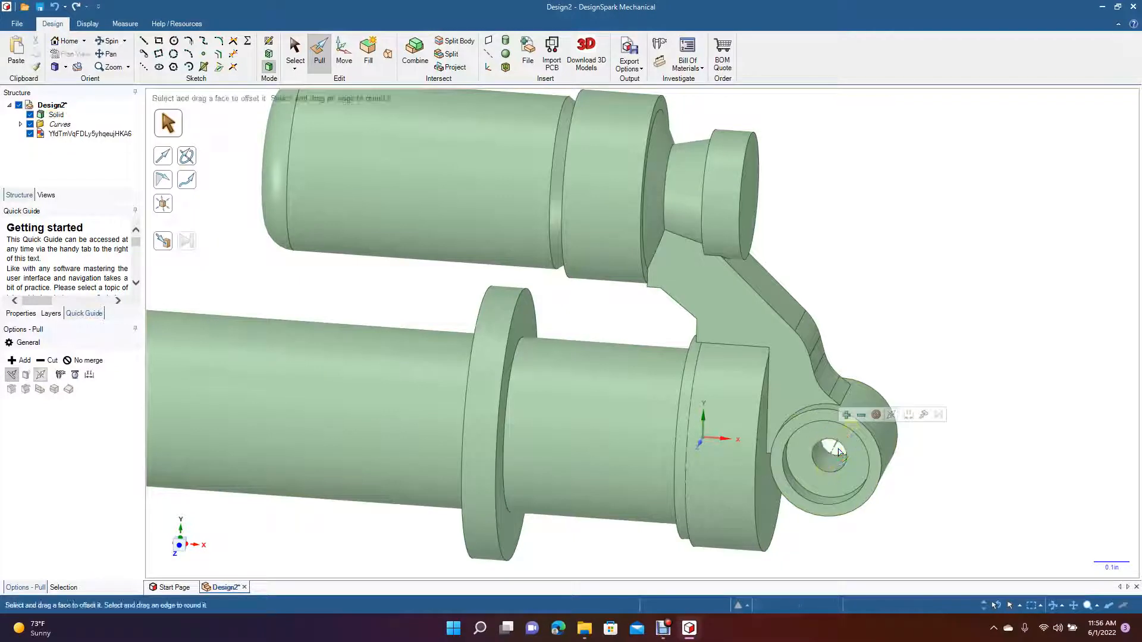
click(930, 255)
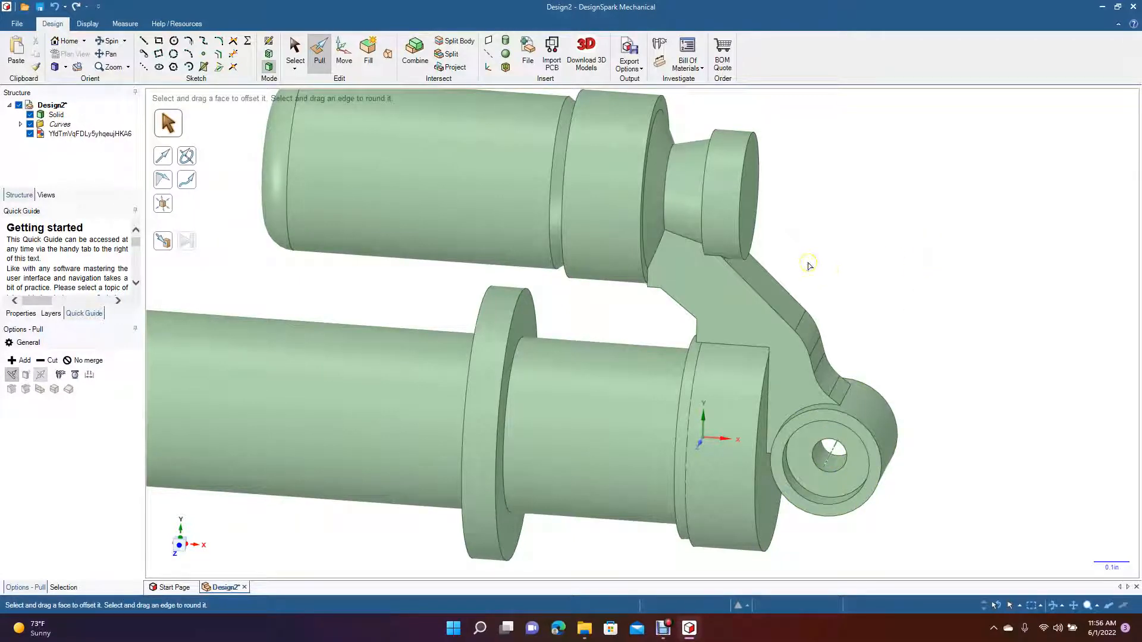
Examine the whole shock from a slightly turned view, including a close look at the shaft-end eyelet and its mounting block.
scroll(561, 282, down, 4)
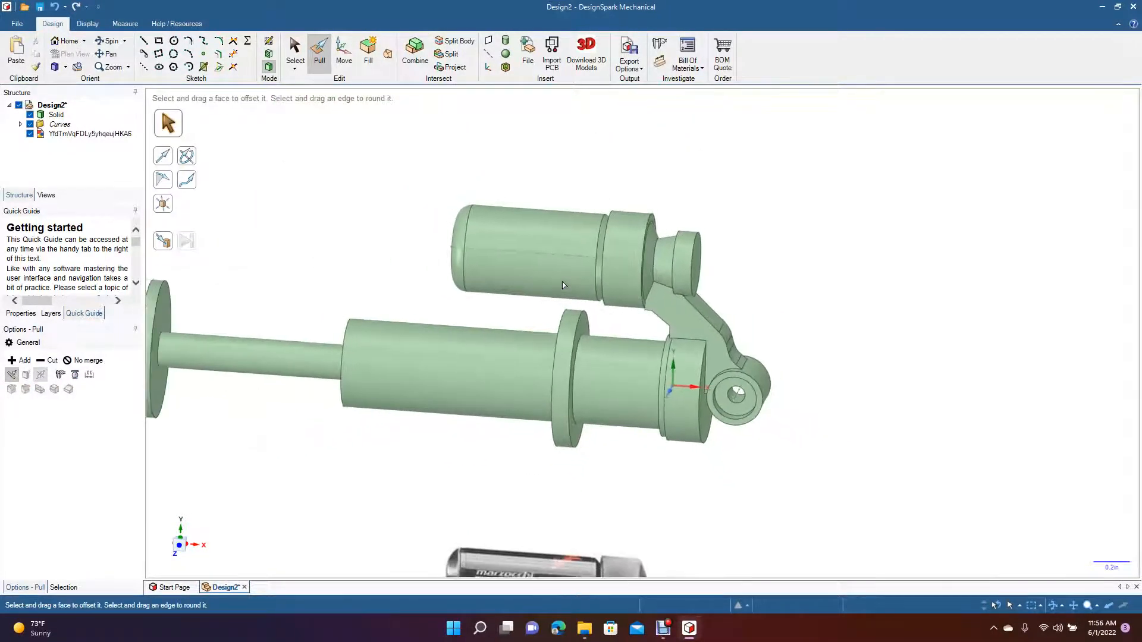
click(416, 171)
click(107, 53)
drag(296, 182, 458, 183)
click(107, 41)
drag(353, 118, 394, 167)
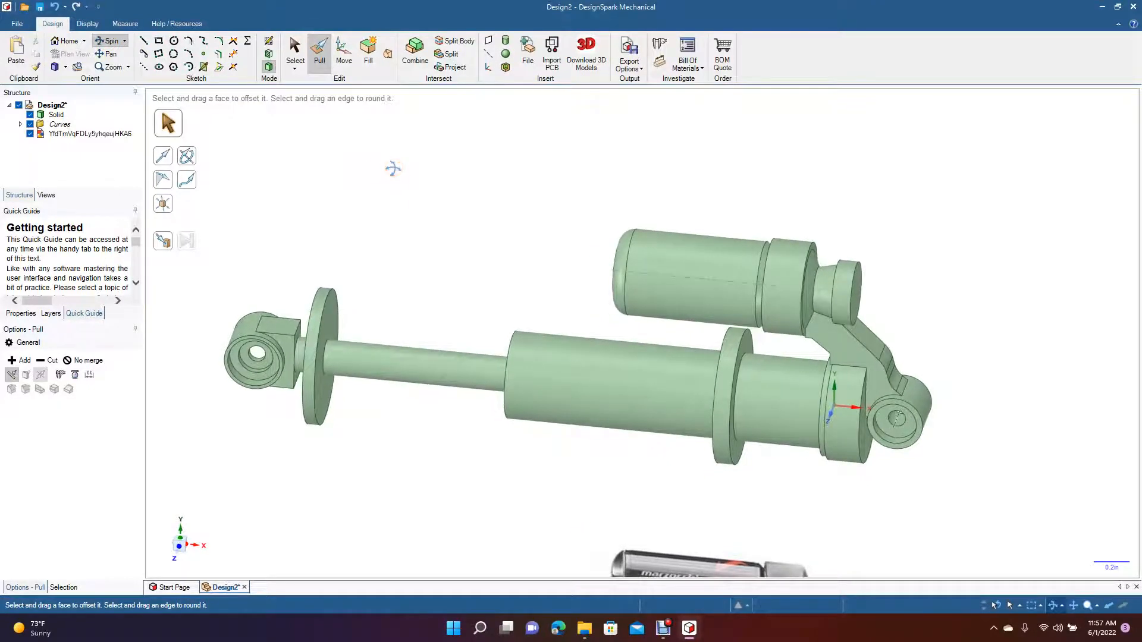
click(112, 66)
drag(333, 202, 750, 196)
click(107, 57)
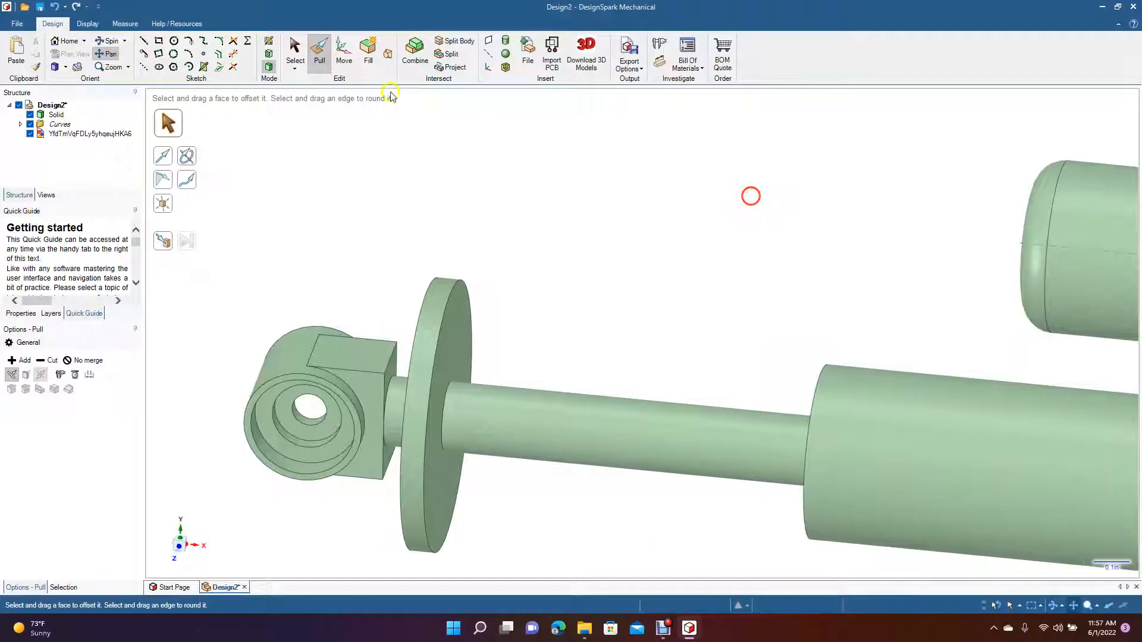
Chamfer the mounting block's upper edge facing the shaft disc by about 0.04 in.
click(315, 59)
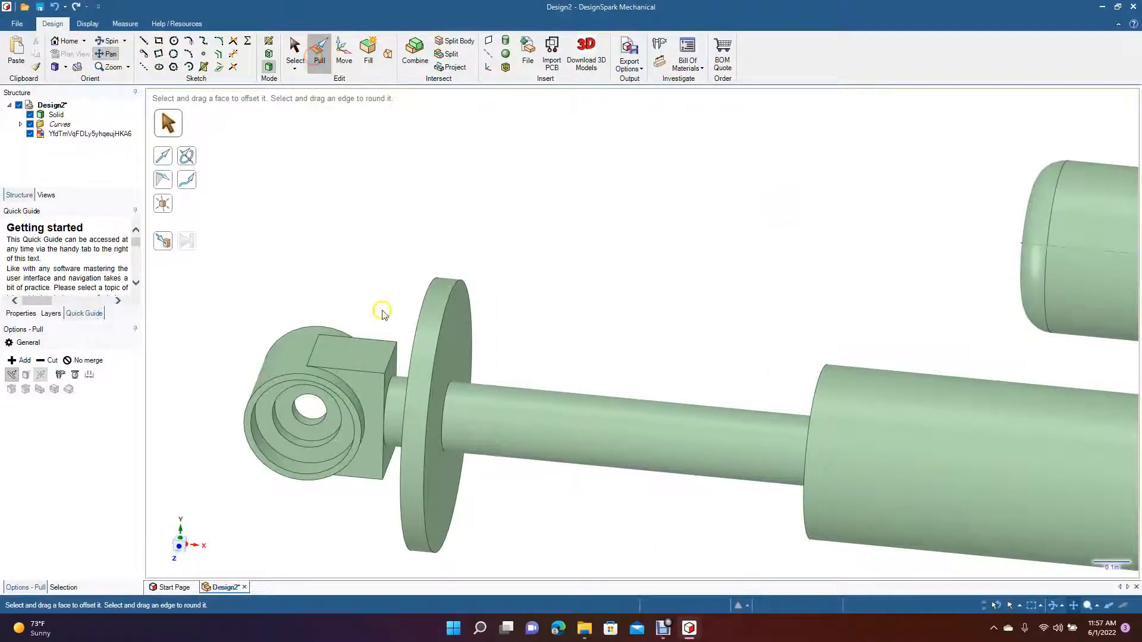
click(387, 360)
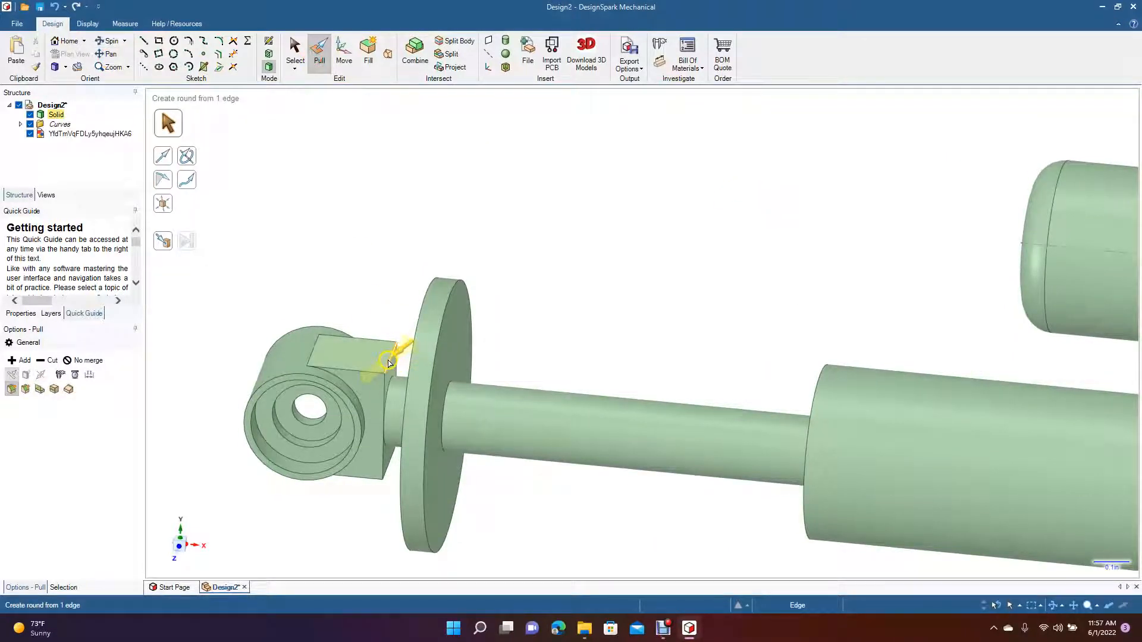
click(26, 390)
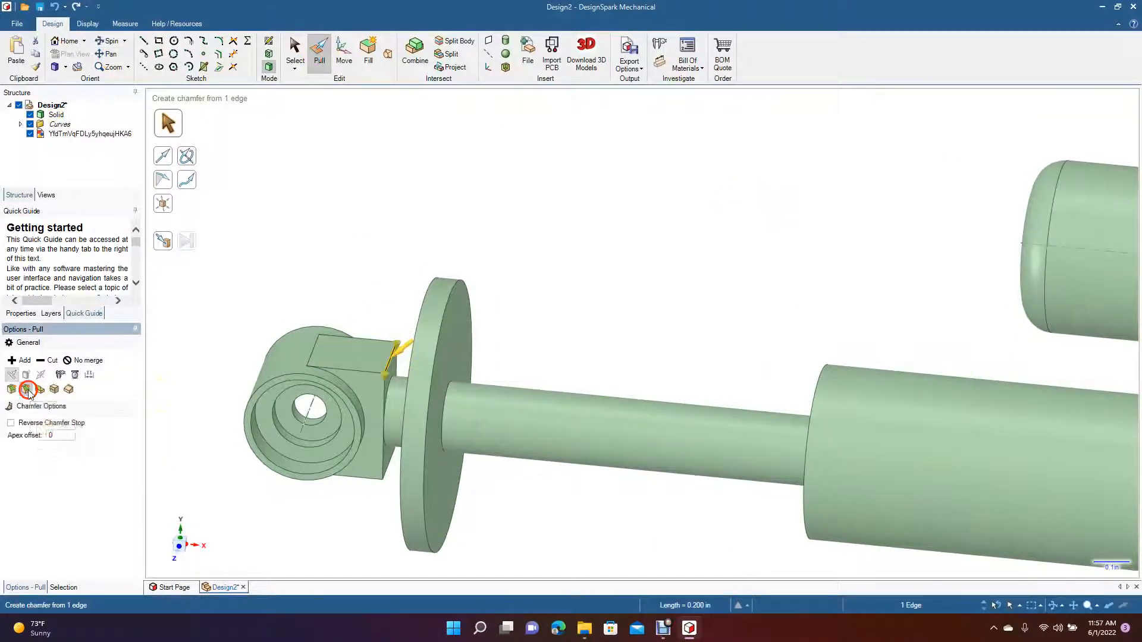
click(390, 361)
drag(390, 362, 356, 371)
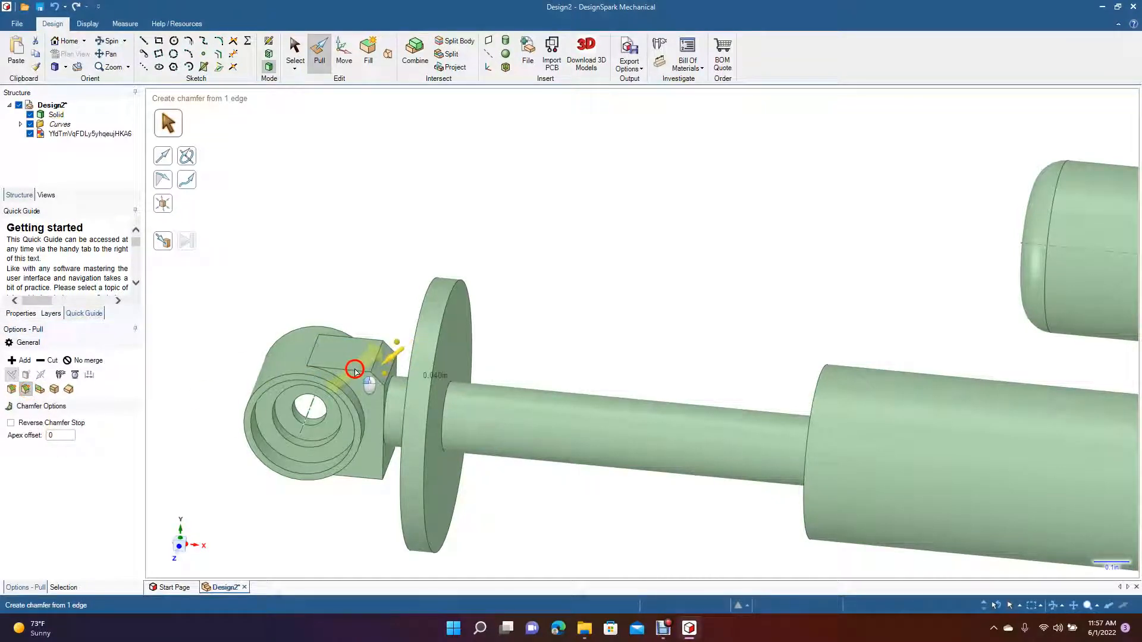
drag(355, 371, 357, 370)
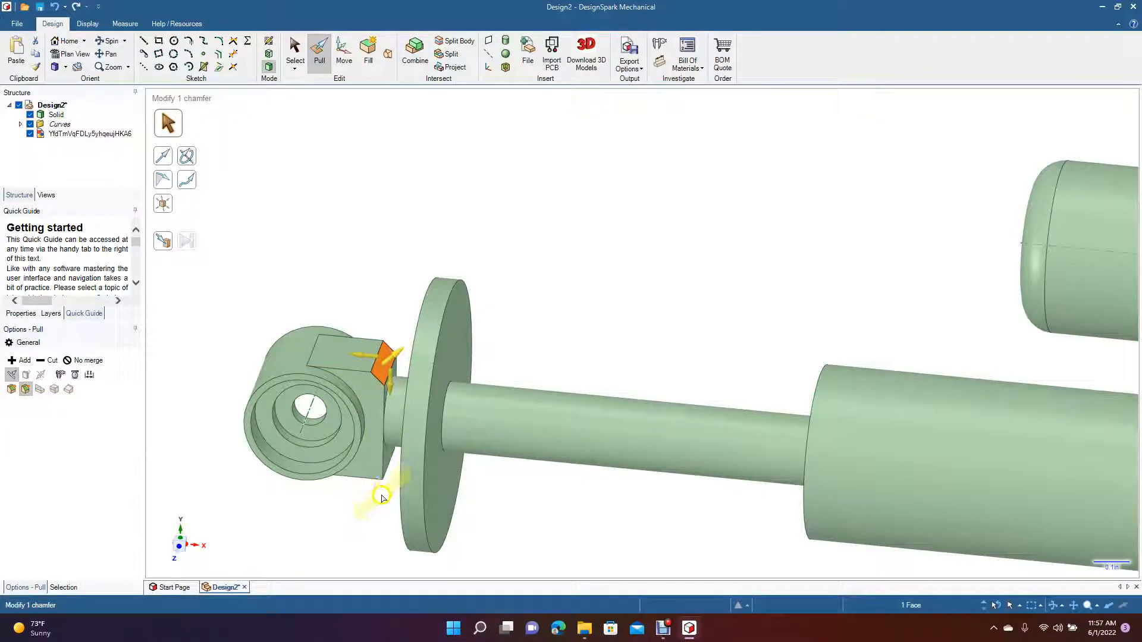
Chamfer the mounting block's lower edge facing the shaft disc by 0.04 in.
click(387, 476)
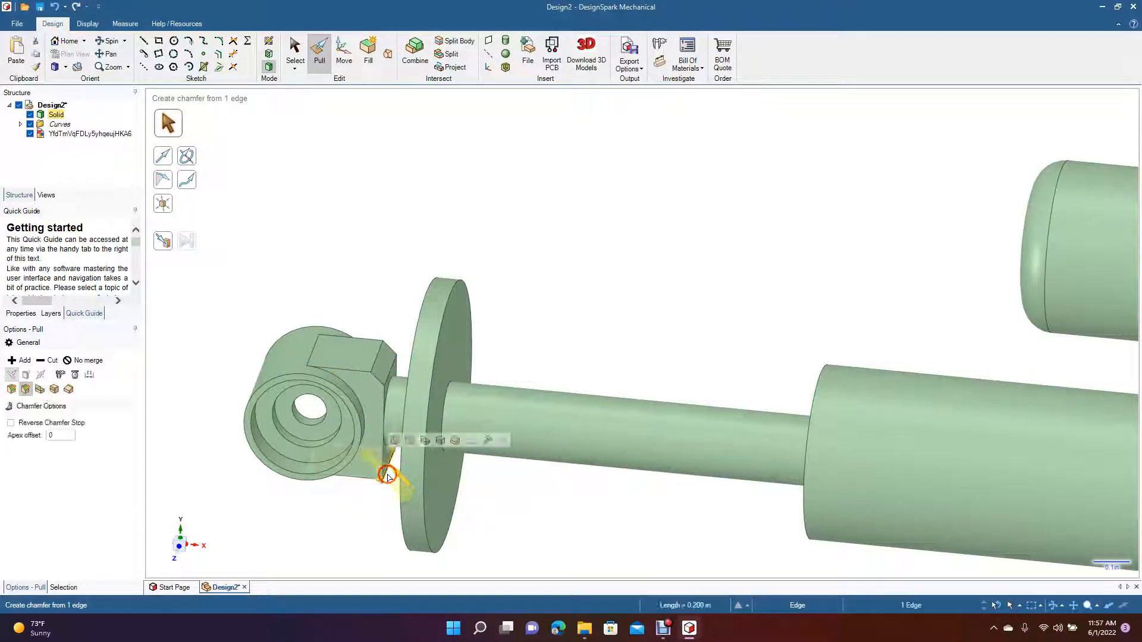
text(0.04)
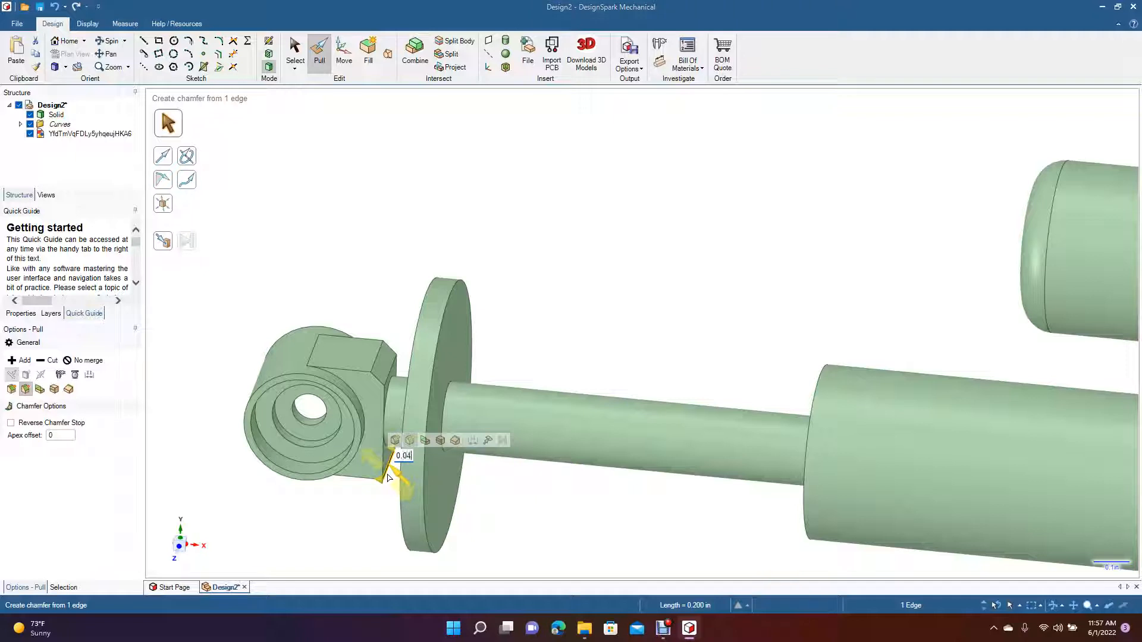
key(Return)
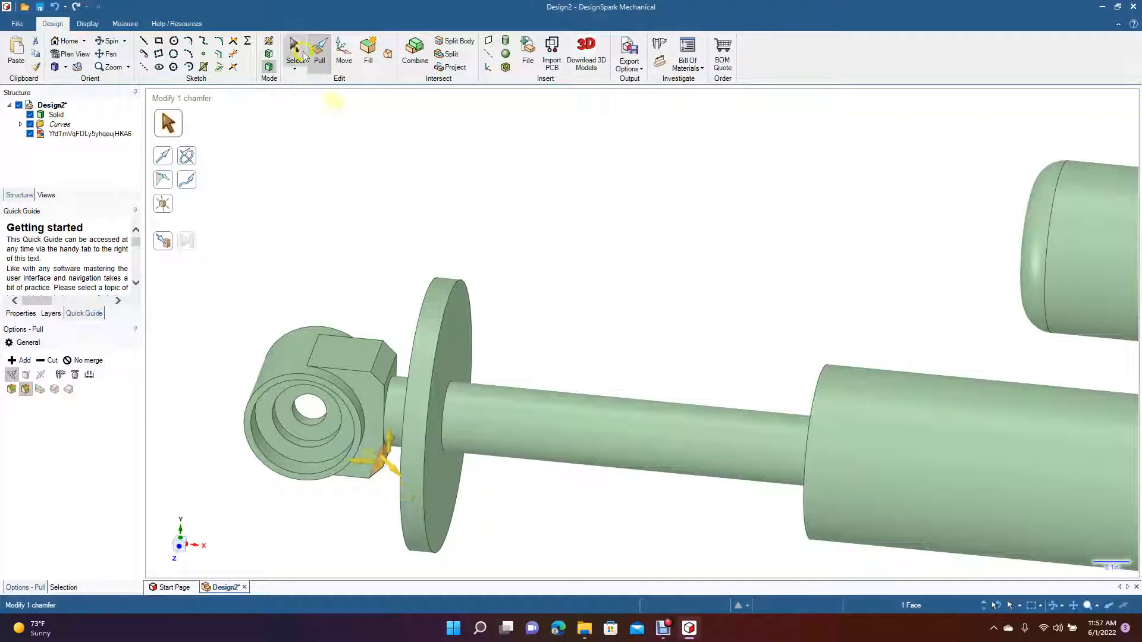
click(294, 52)
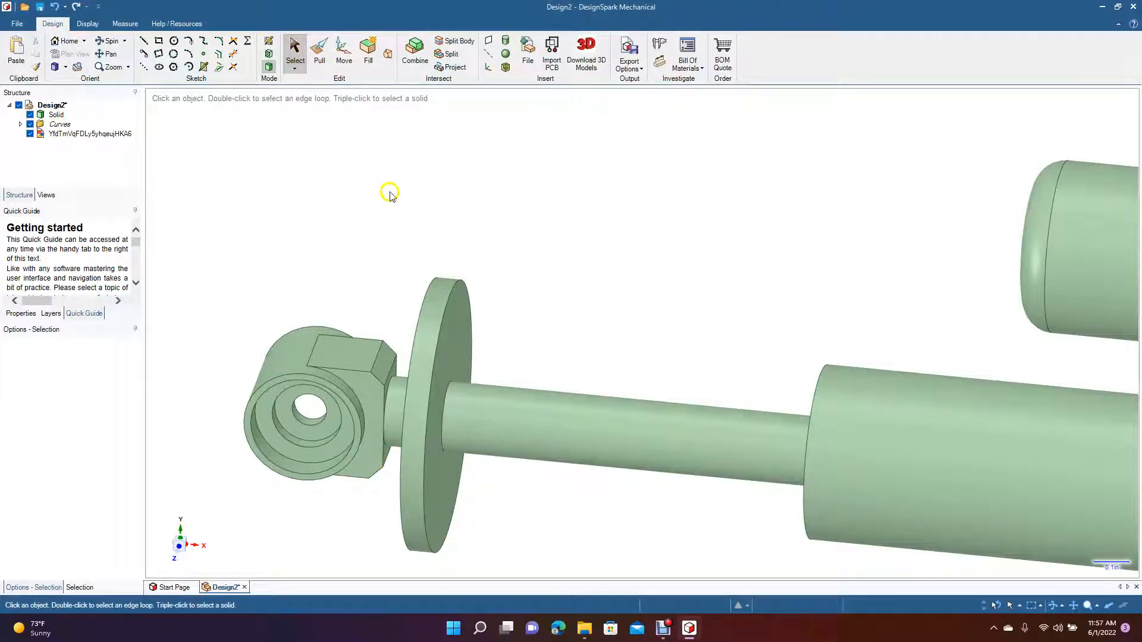
click(315, 57)
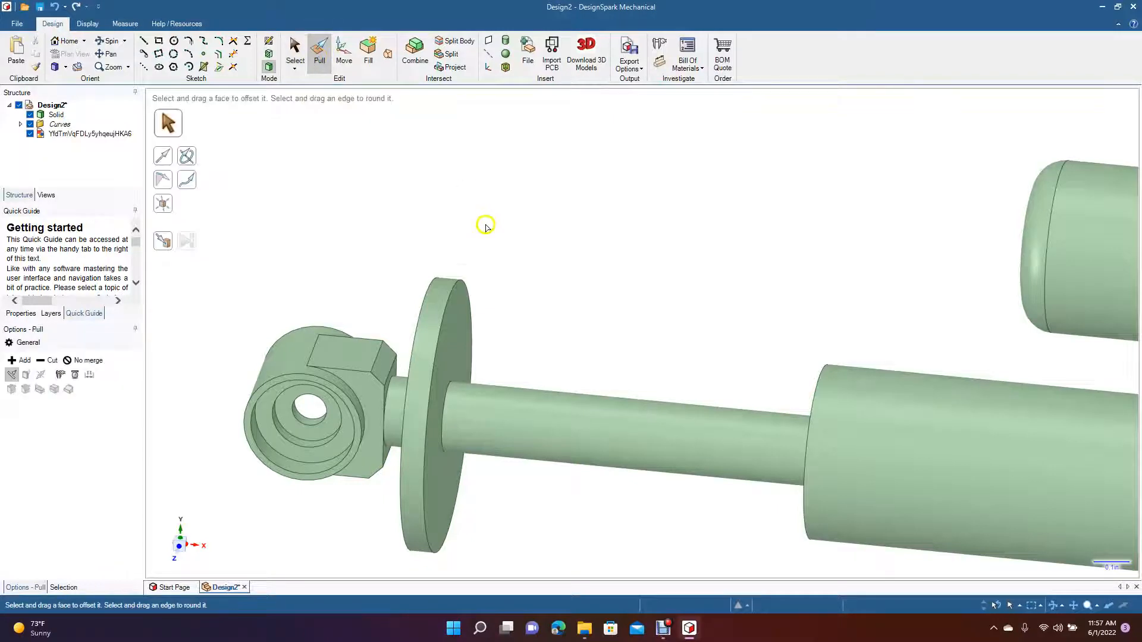
click(448, 297)
drag(447, 297, 487, 324)
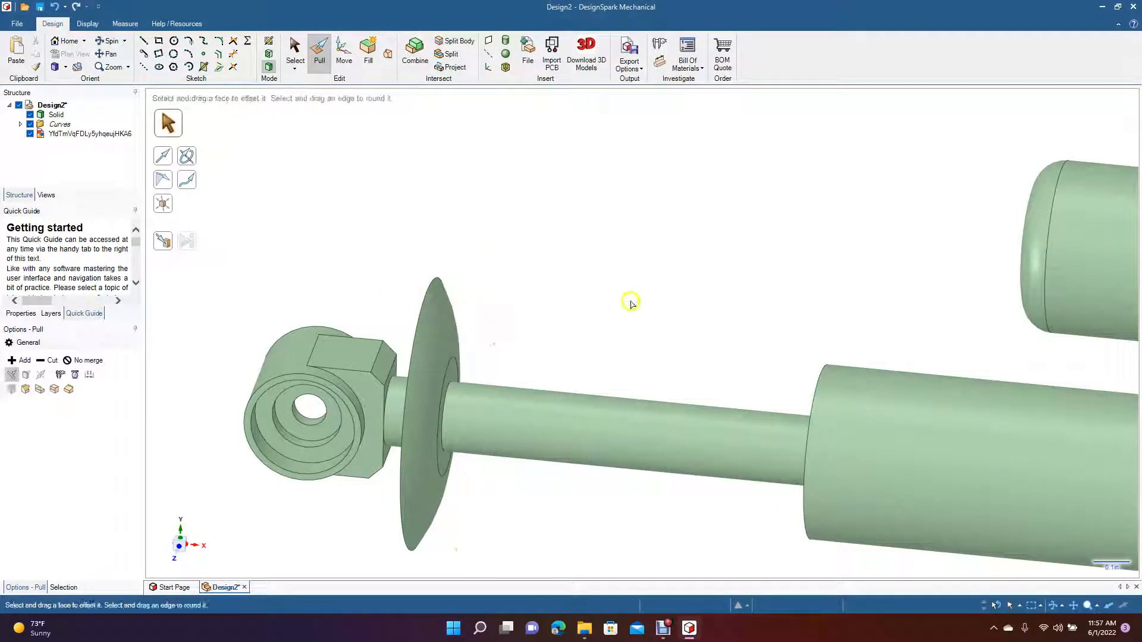
key(ctrl+z)
Round the shaft disc's rim edge facing the cylinder slightly, and its rim edge facing the eyelet by 0.02 in.
click(456, 291)
drag(454, 293, 416, 306)
click(395, 266)
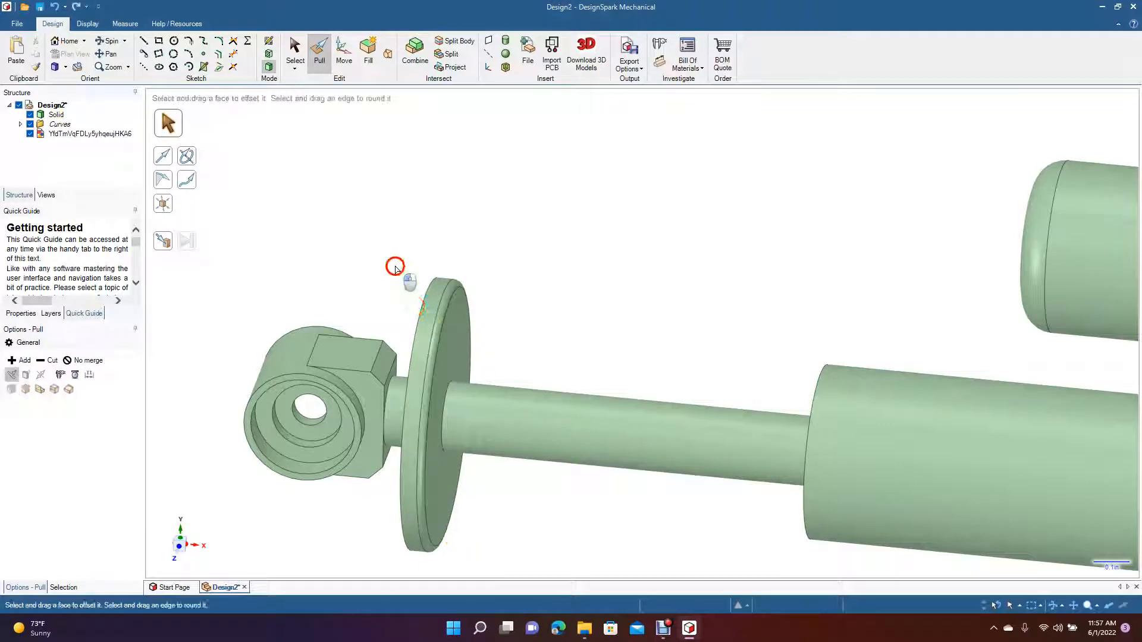
click(423, 297)
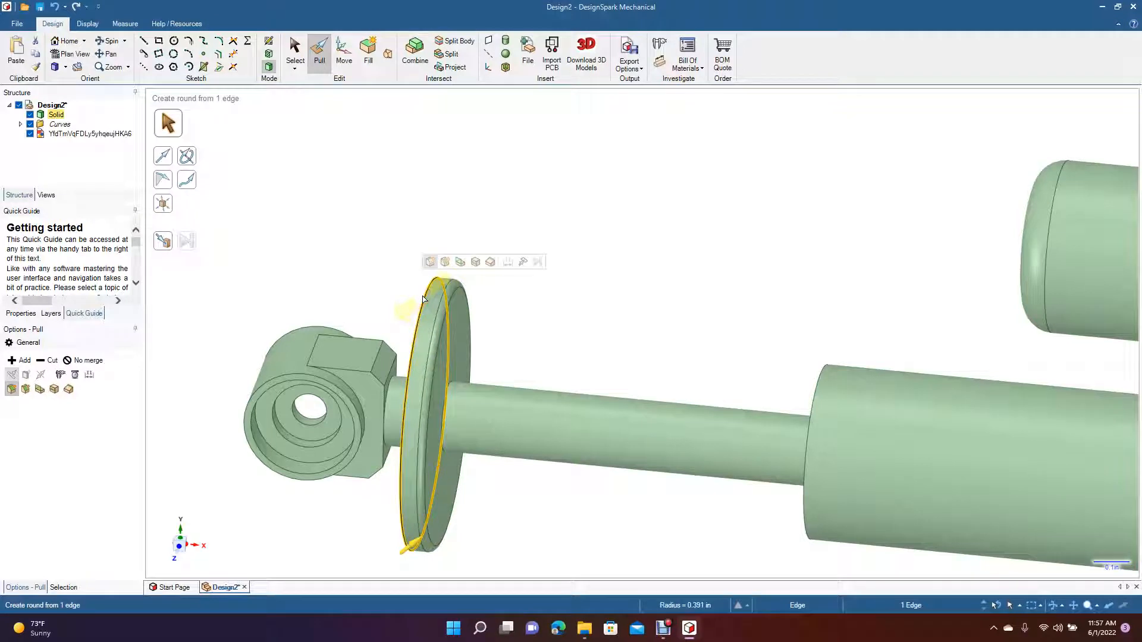
text(0.02)
key(Return)
click(295, 50)
click(581, 200)
Round the main cylinder's end edge where the shaft enters with a 0.02 in radius.
click(107, 53)
drag(690, 170, 303, 173)
click(319, 51)
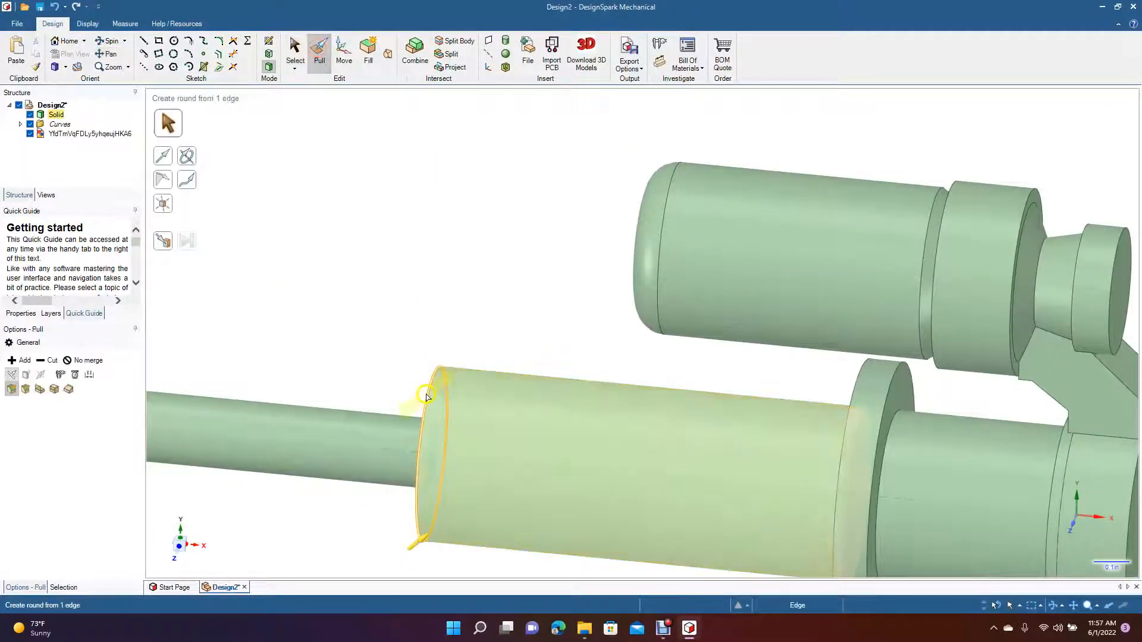
click(425, 396)
text(0.02)
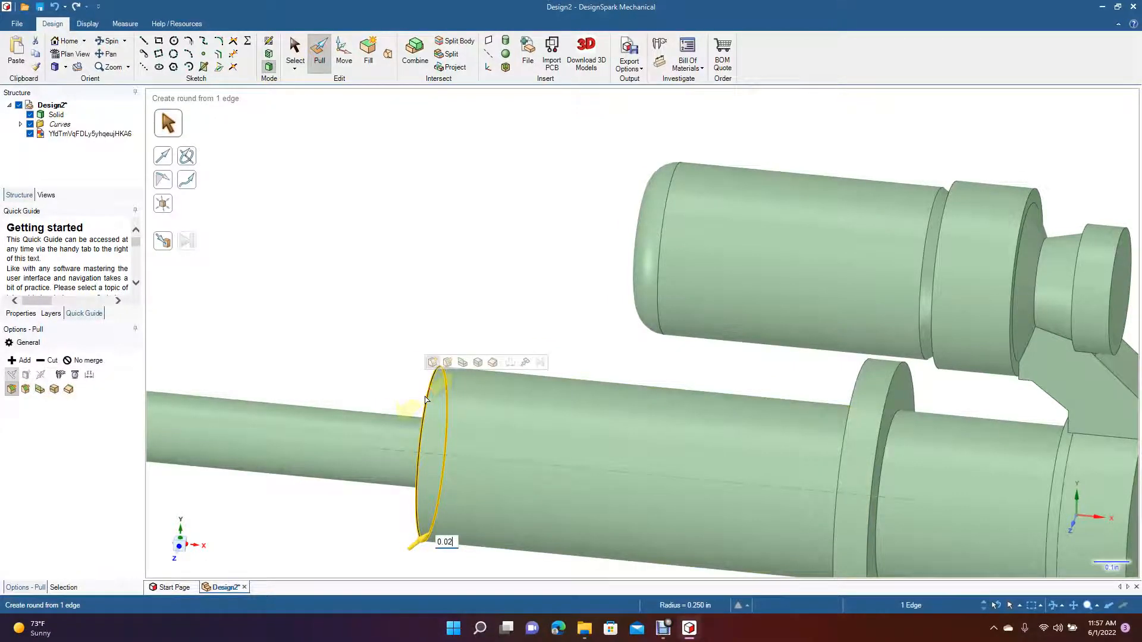
key(Return)
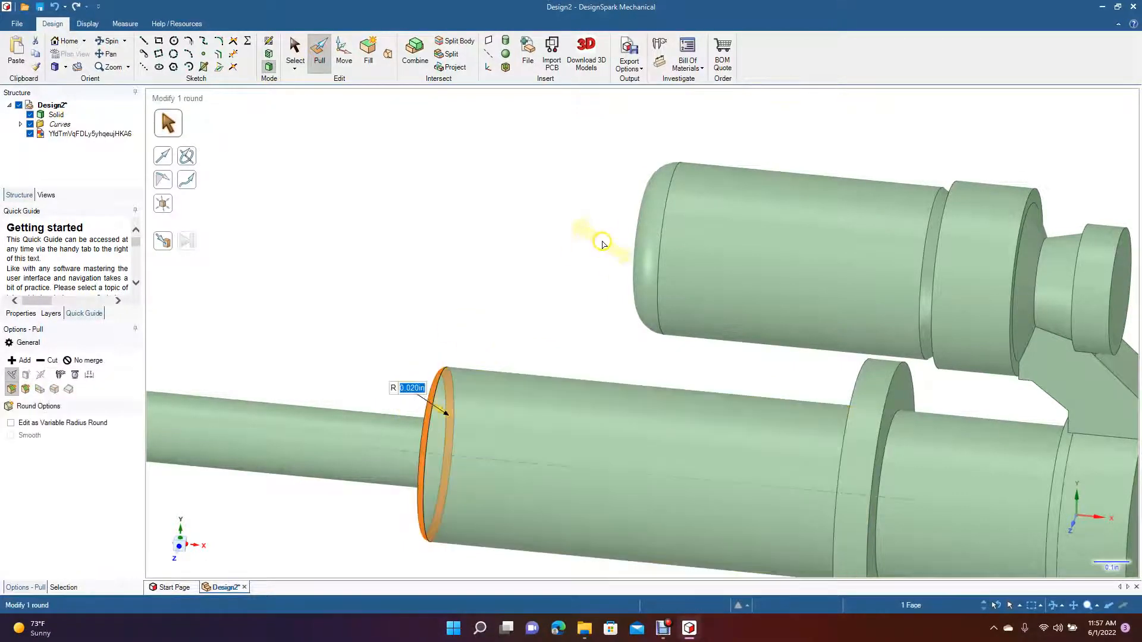
click(474, 288)
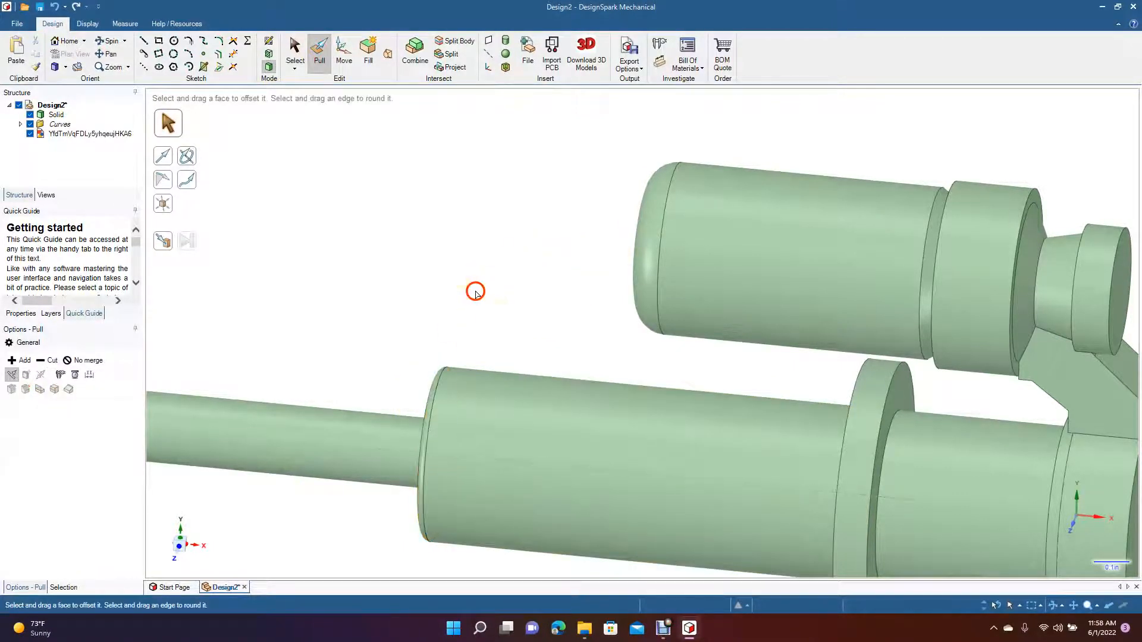
Round both outer rim edges of the flange on the main cylinder with a 0.02 in radius.
click(852, 399)
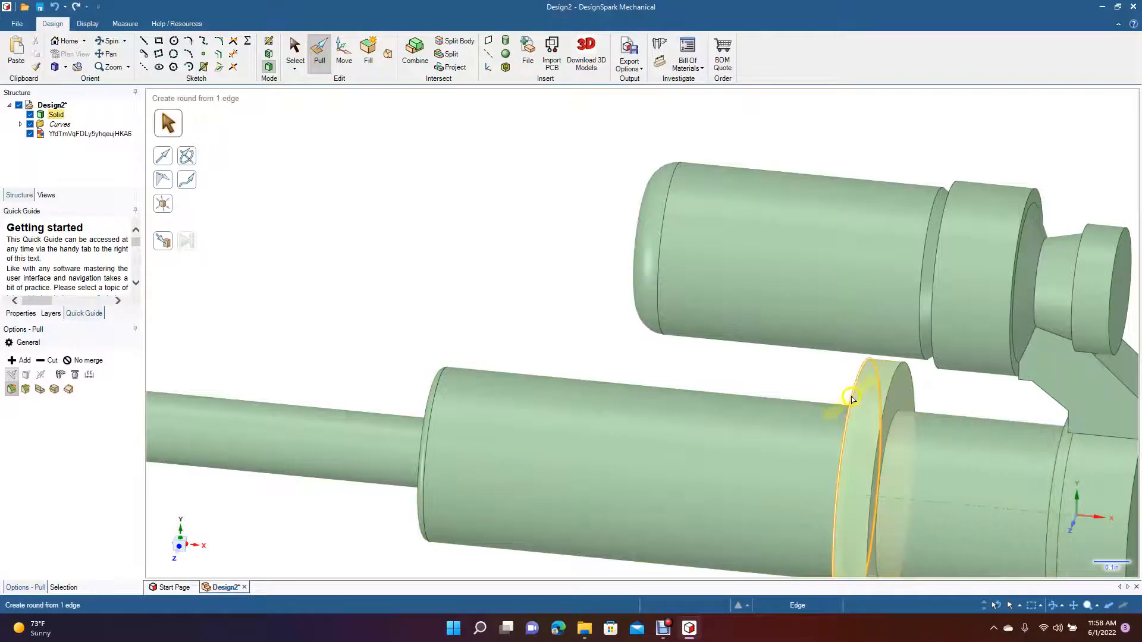
ctrl+click(889, 402)
text(0)
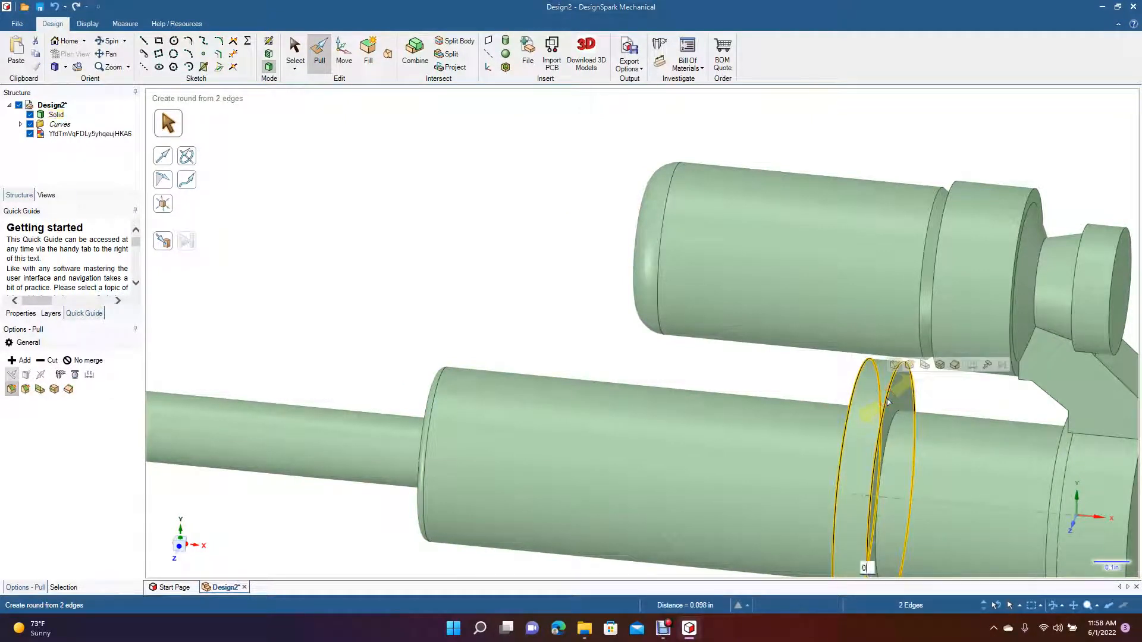
text(.02)
key(Return)
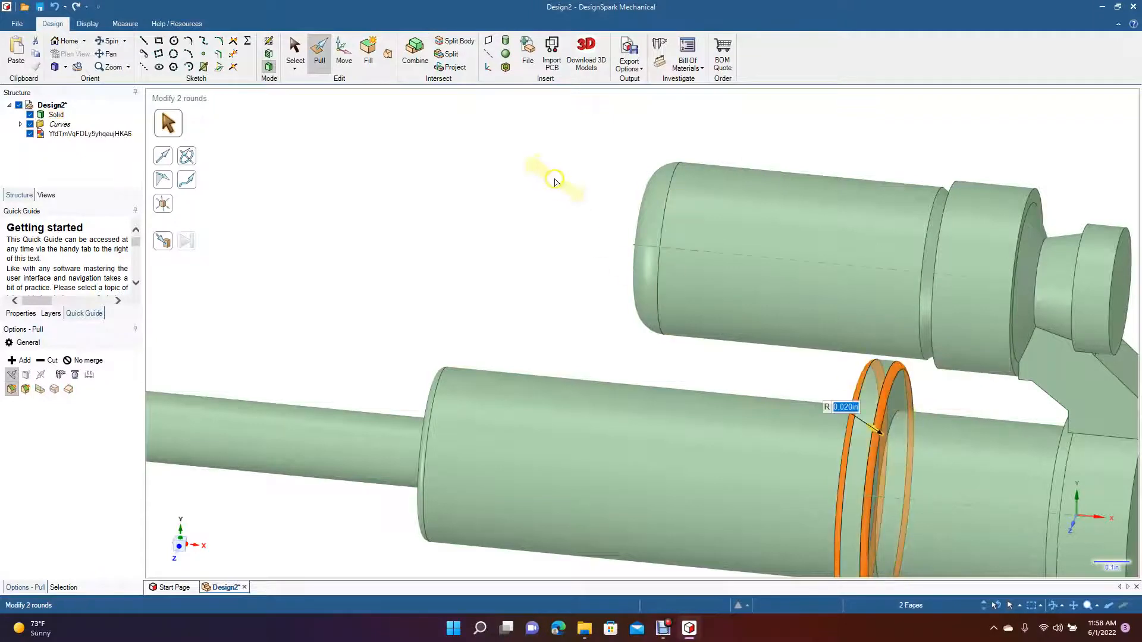
click(301, 51)
click(485, 275)
Round the outer end edge of the small knob behind the reservoir with a 0.02 in radius.
click(111, 55)
drag(454, 234, 134, 177)
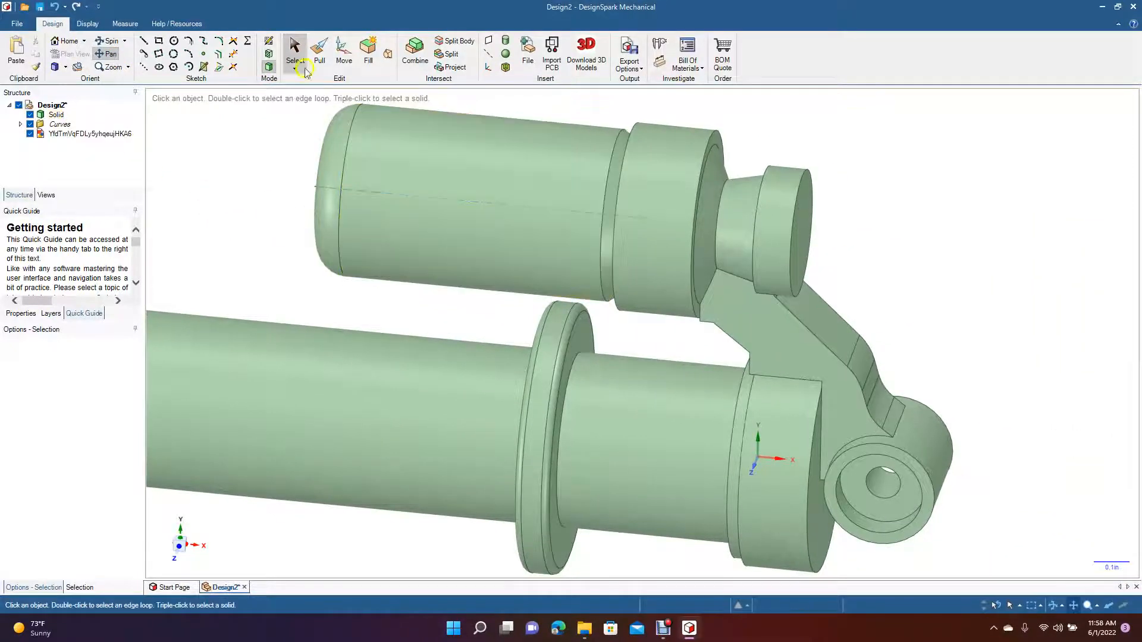
click(320, 50)
click(797, 228)
click(797, 228)
text(0)
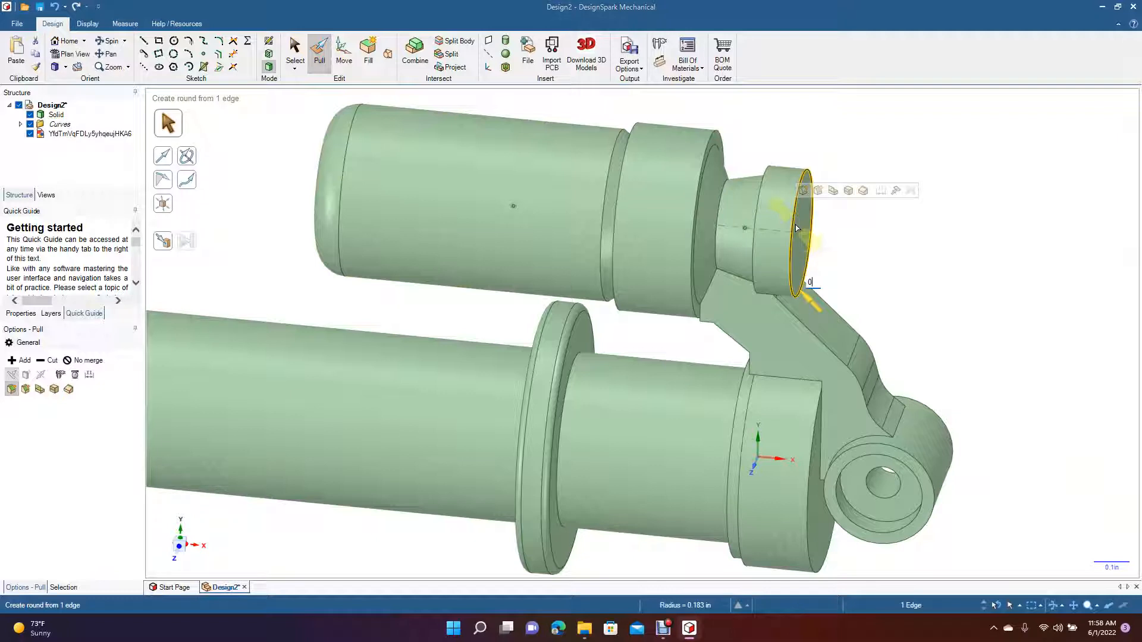
text(.02)
key(Return)
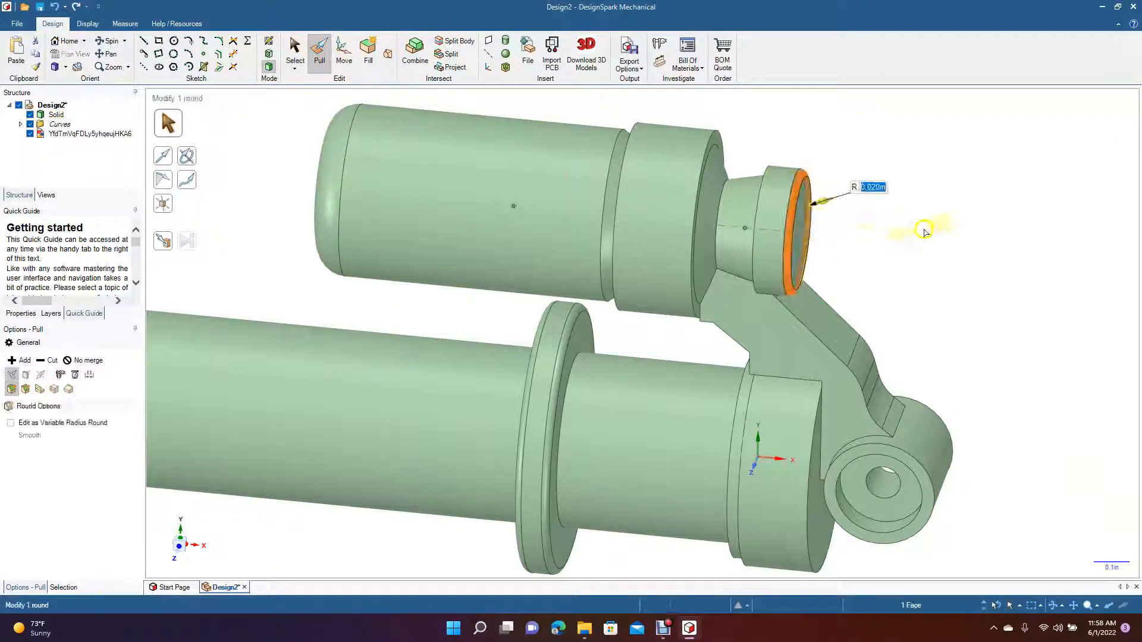
click(910, 201)
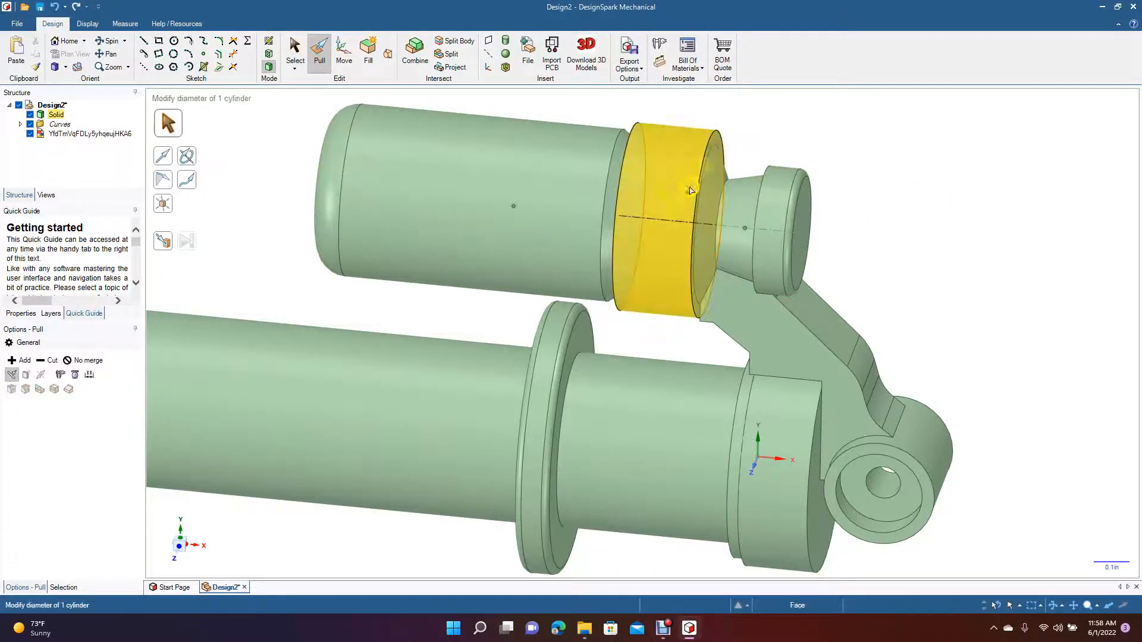
Round both edges of the reservoir's wide collar with a 0.01 in radius.
click(617, 183)
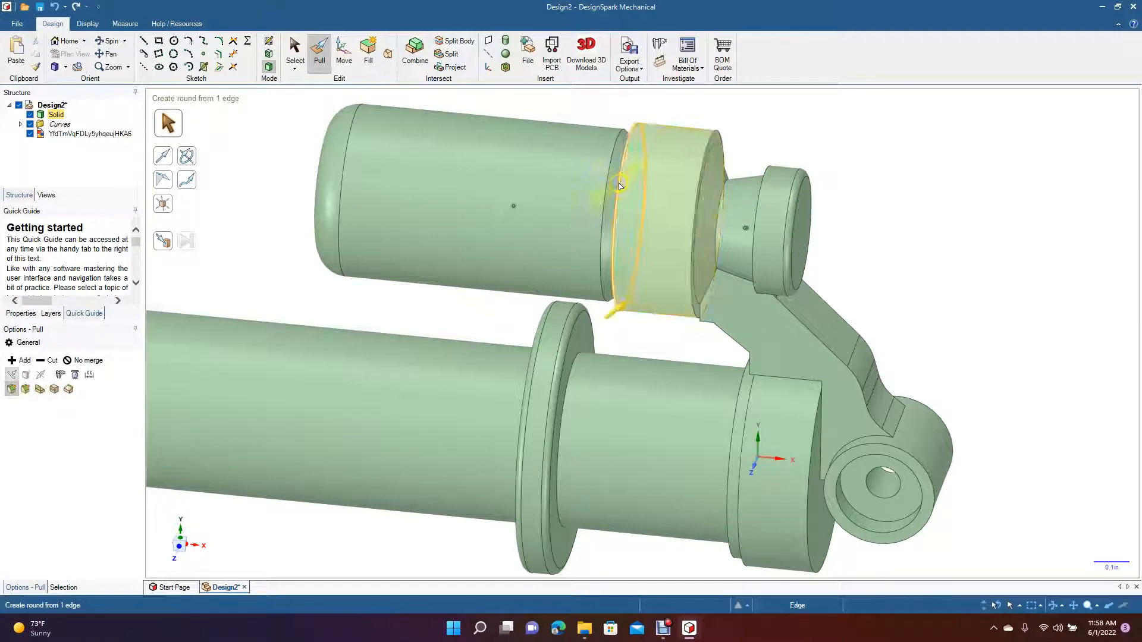
ctrl+click(697, 196)
text(0)
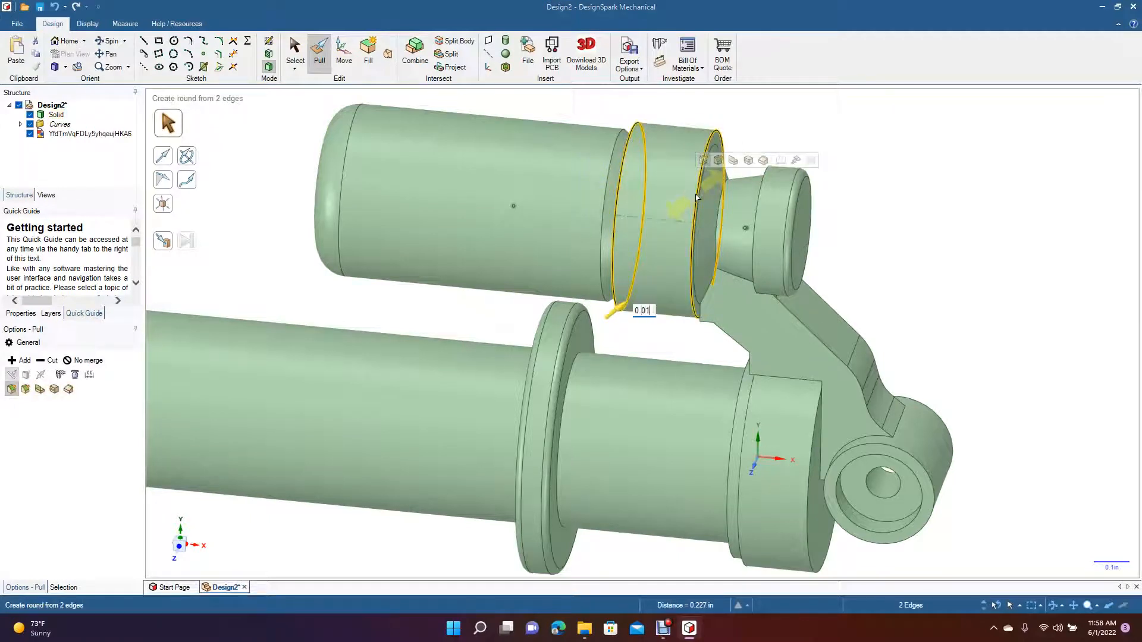
text(.01)
key(Return)
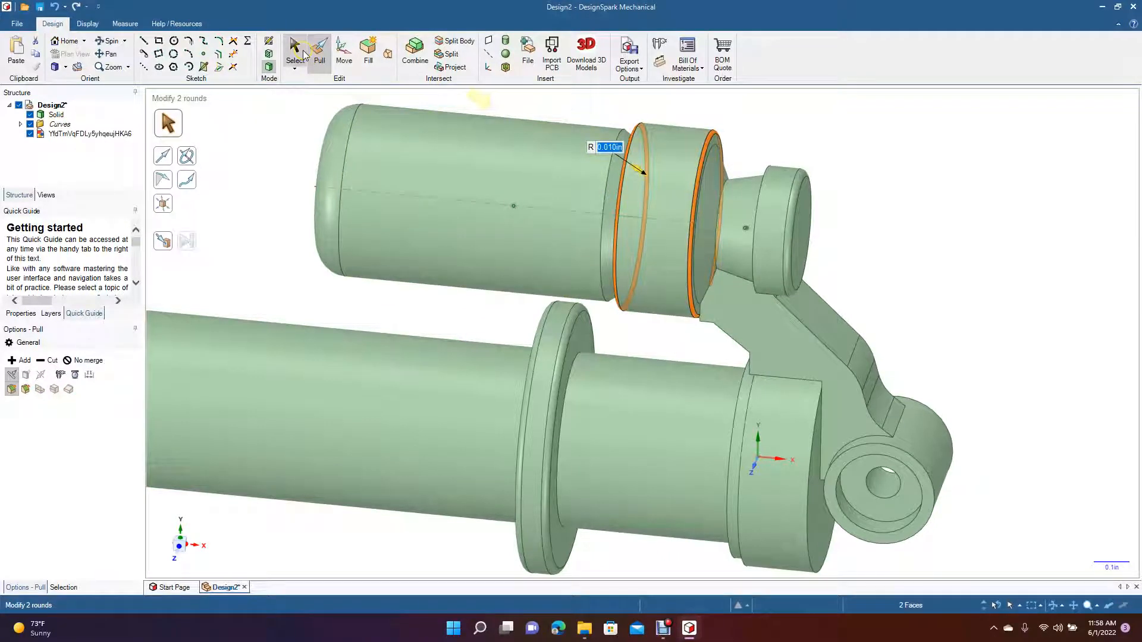
click(293, 55)
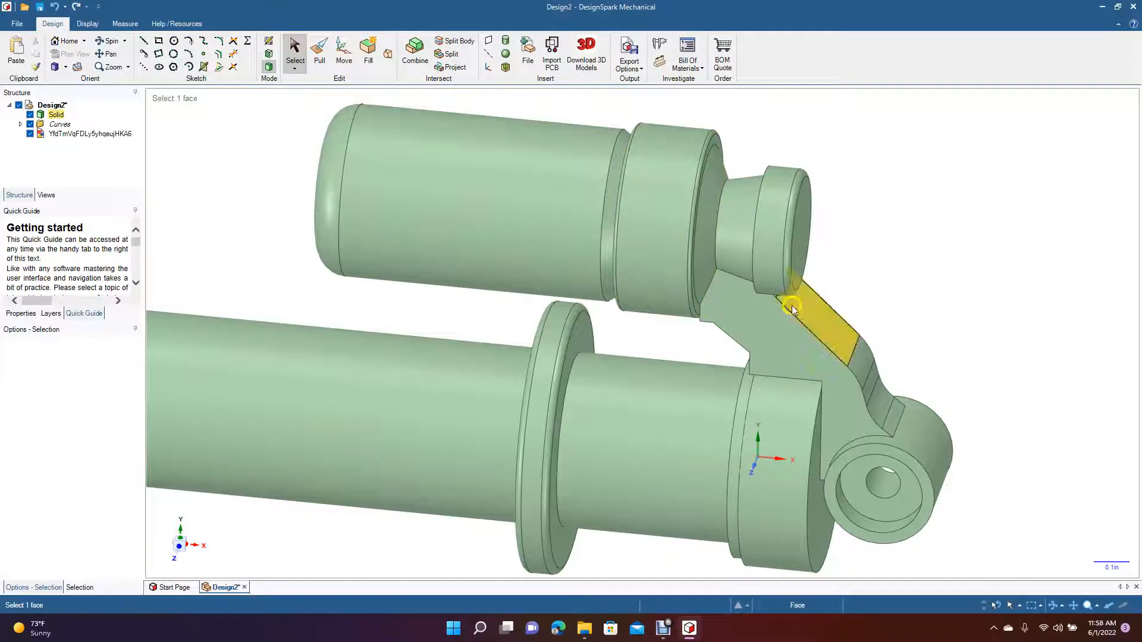
Round the knob's inner edge, on the side facing the reservoir collar, with a 0.02 in radius.
click(318, 55)
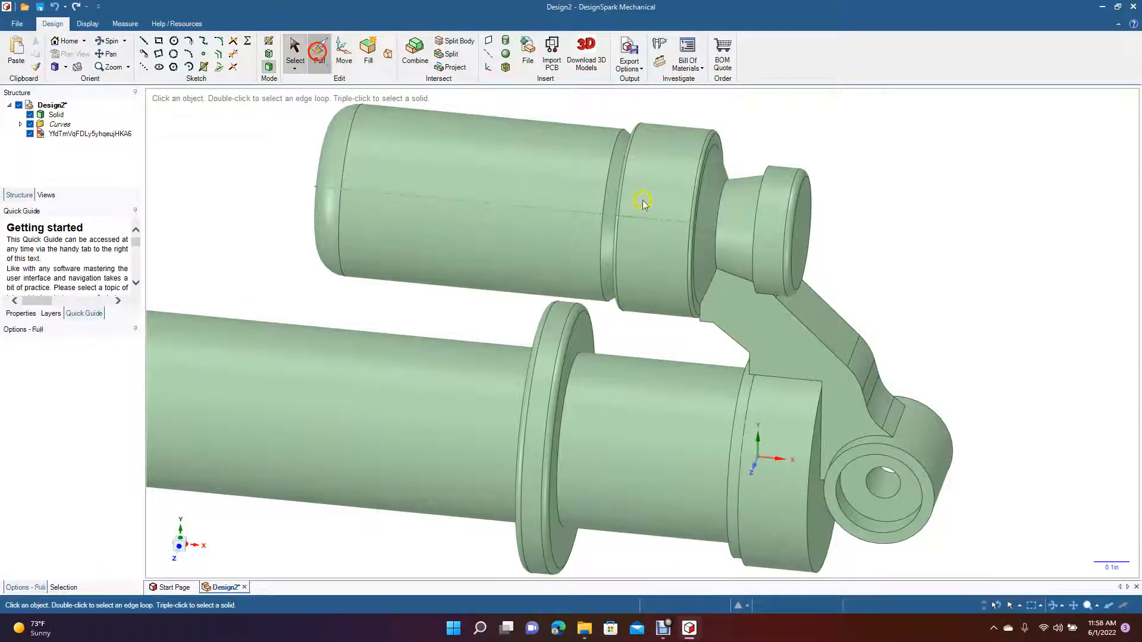
click(755, 257)
click(753, 259)
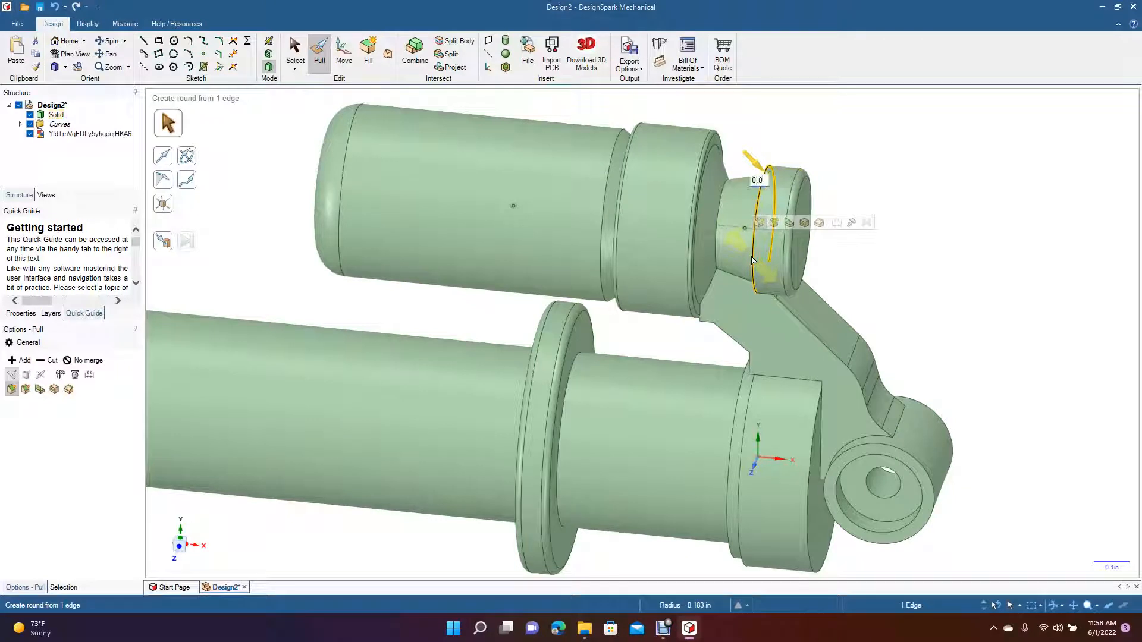
text(0.02)
key(Return)
click(294, 54)
click(876, 124)
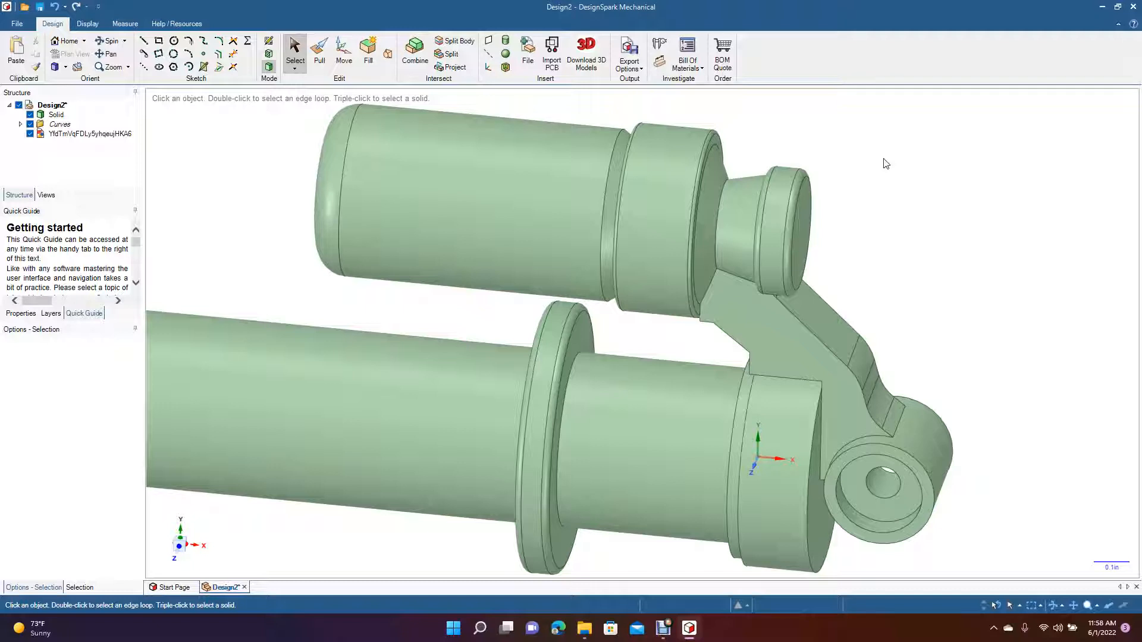
View the whole shock straight from the front and start a sketch on the main cylinder's outer face.
scroll(887, 163, down, 5)
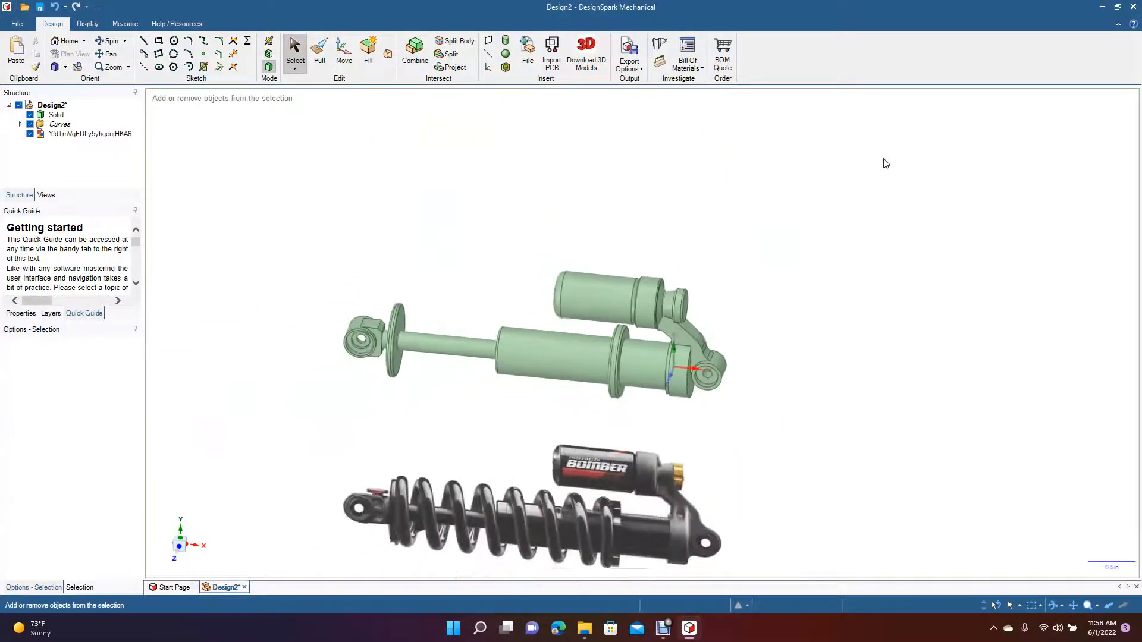
click(66, 66)
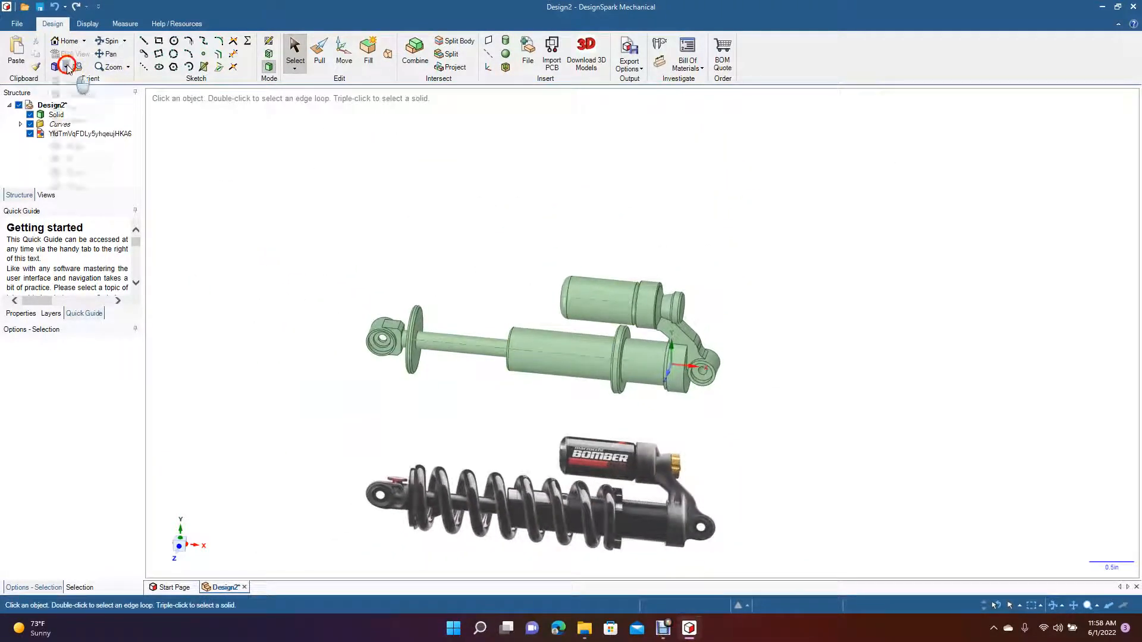
click(74, 107)
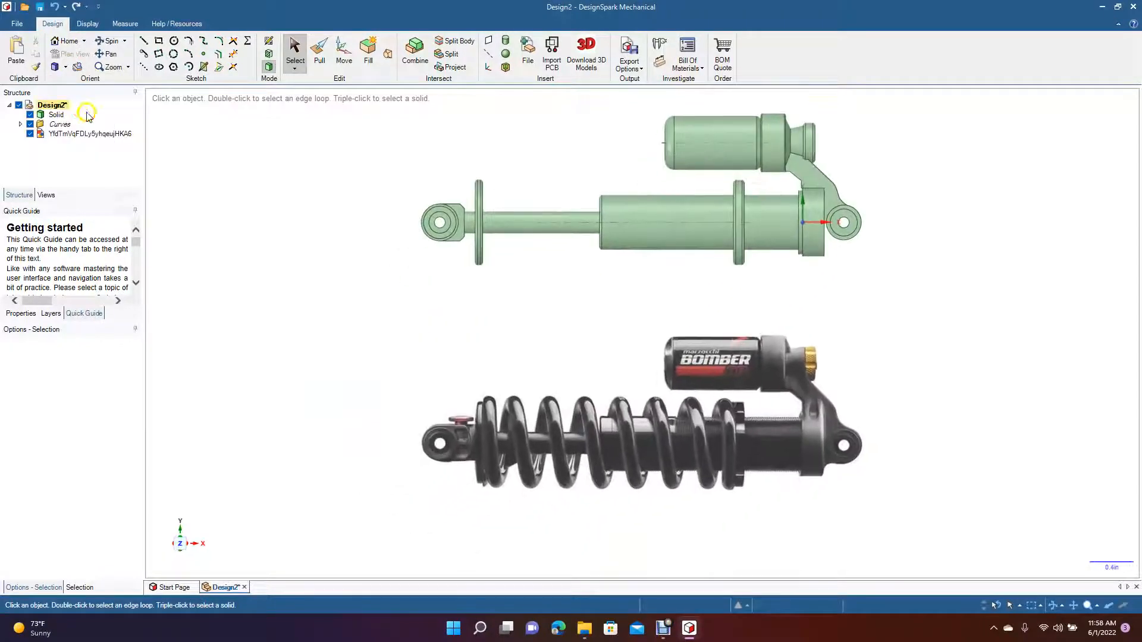
click(642, 239)
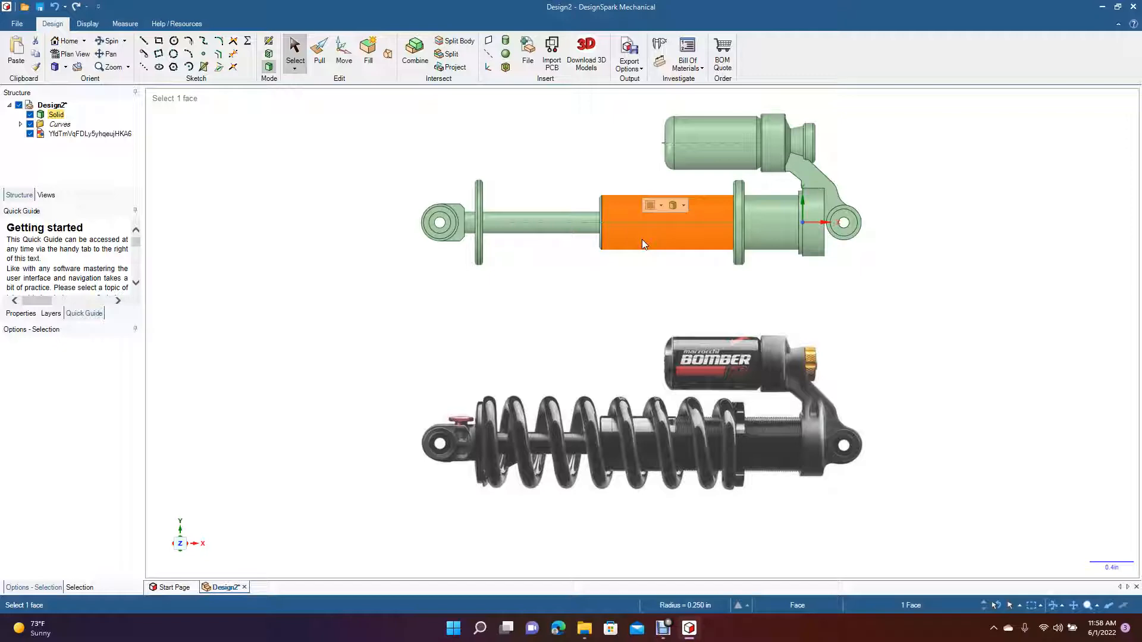
key(k)
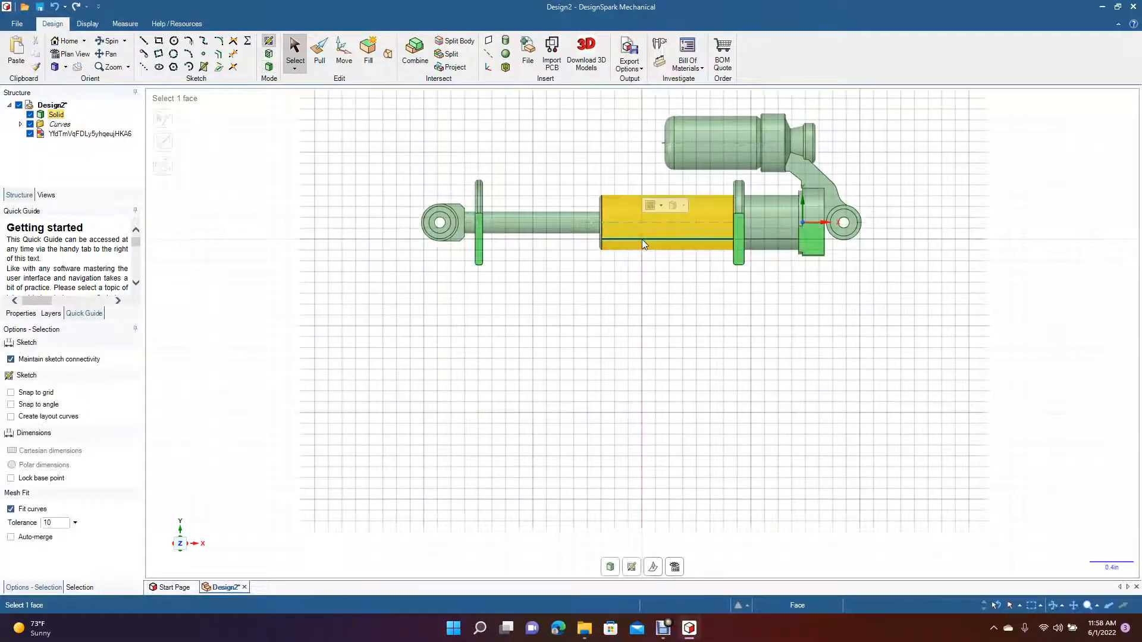
click(588, 304)
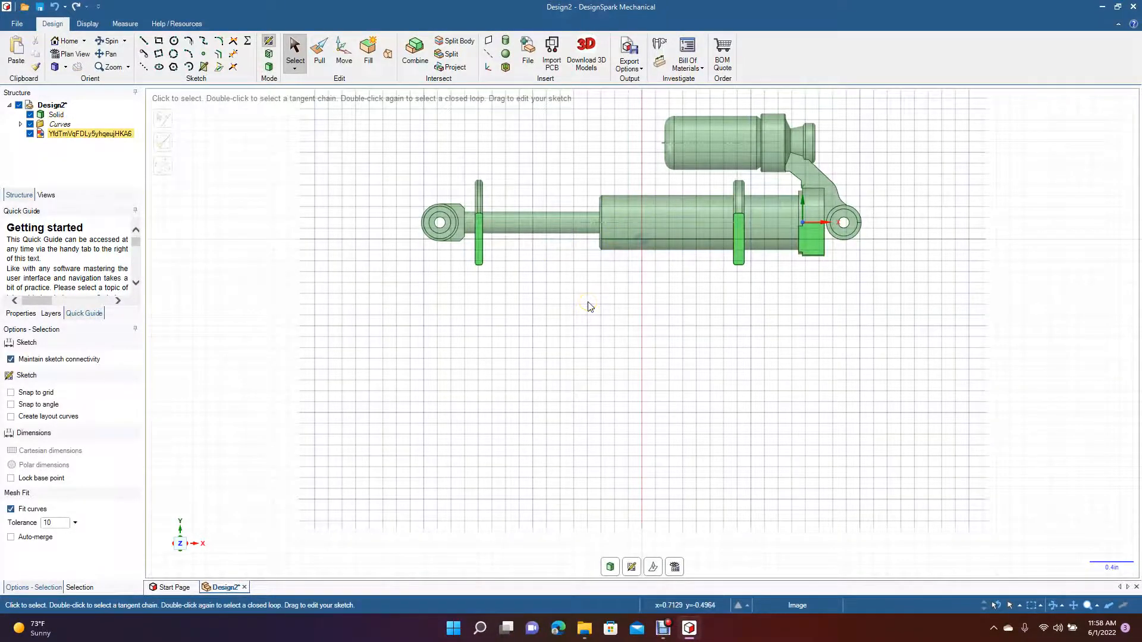
Sketch a horizontal line just below the main cylinder, from the cylinder flange to the shaft disc.
scroll(588, 305, up, 5)
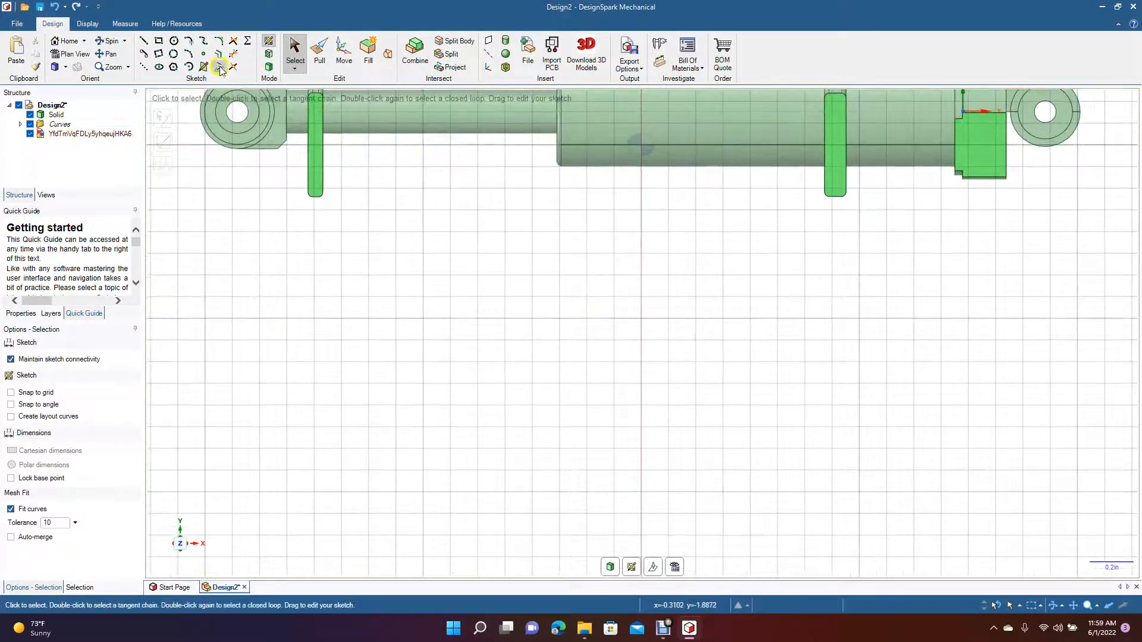
click(173, 43)
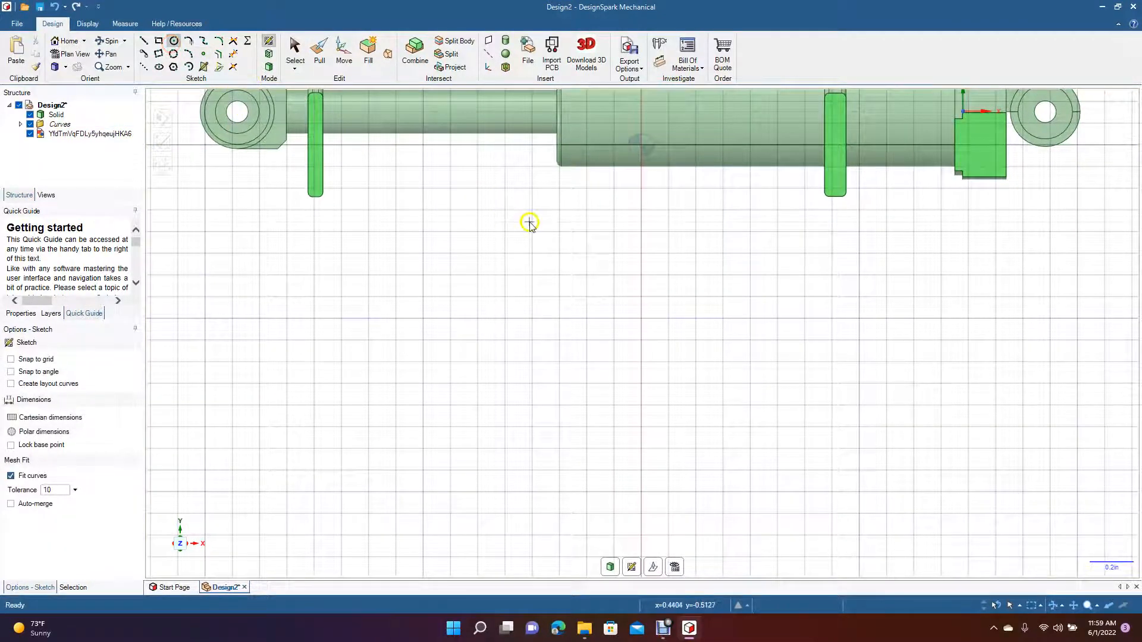
click(107, 54)
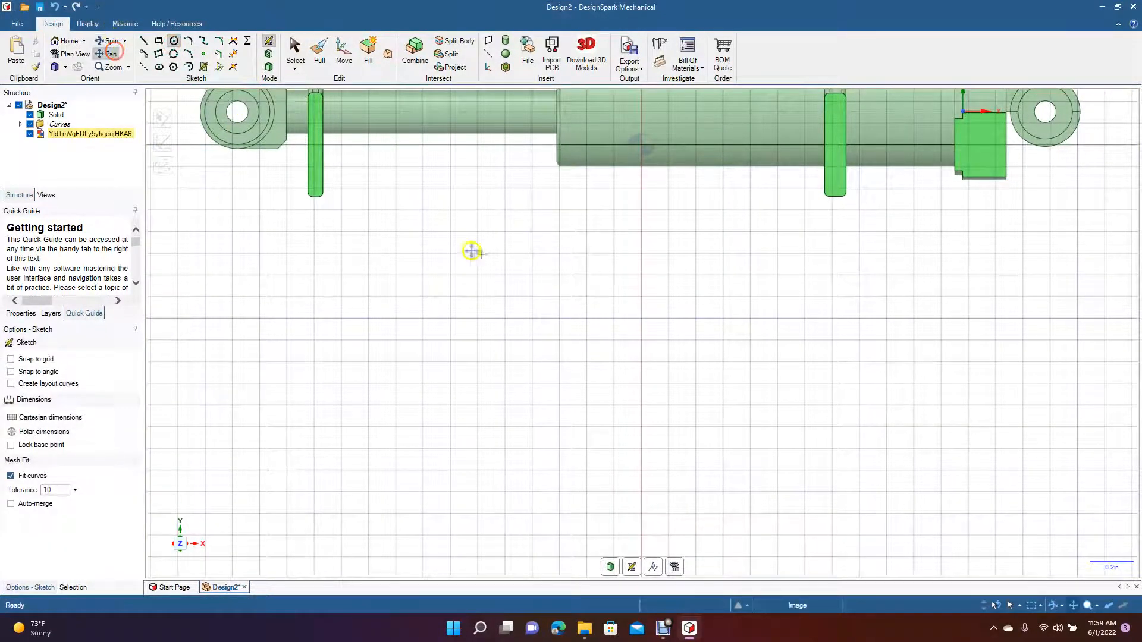
mouse_move(533, 298)
mouse_down()
mouse_move(607, 378)
mouse_move(625, 425)
mouse_up()
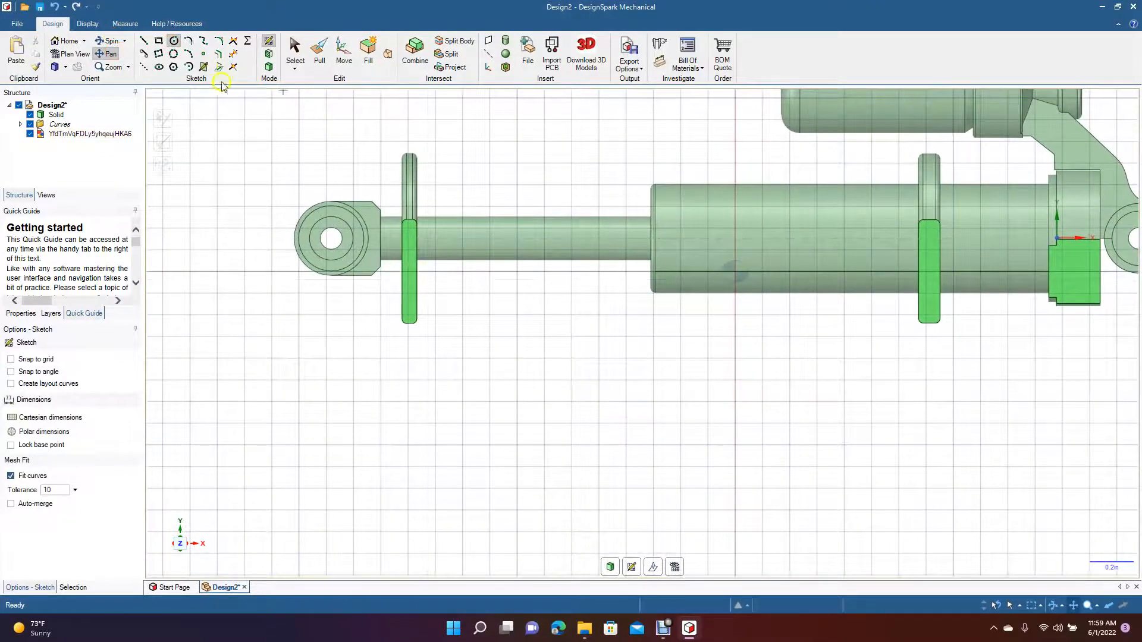
click(295, 51)
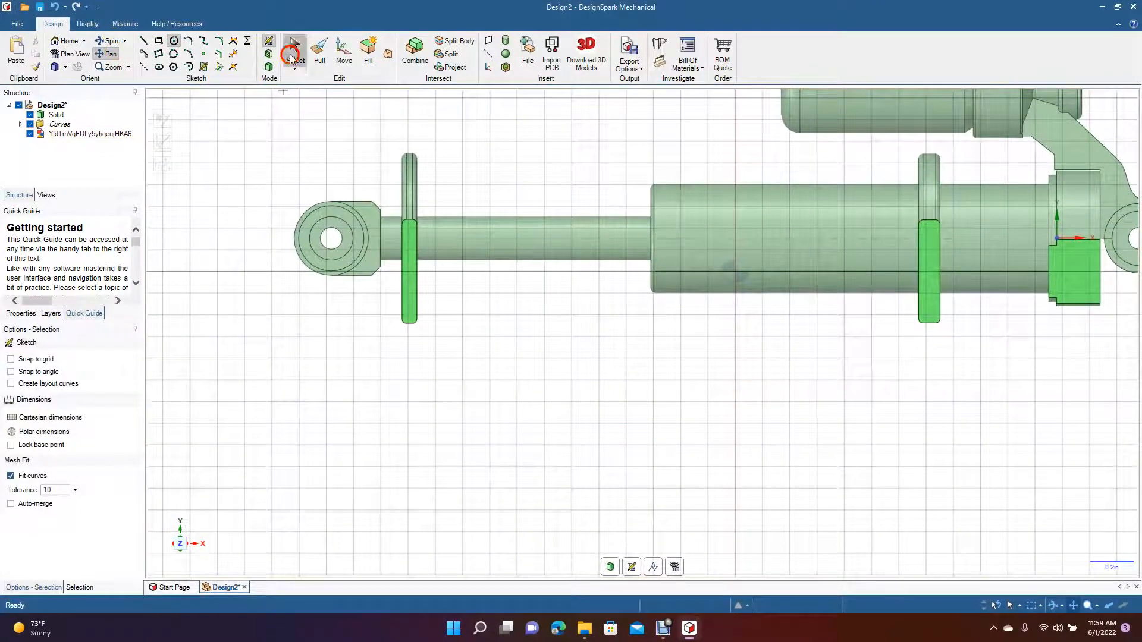
click(142, 41)
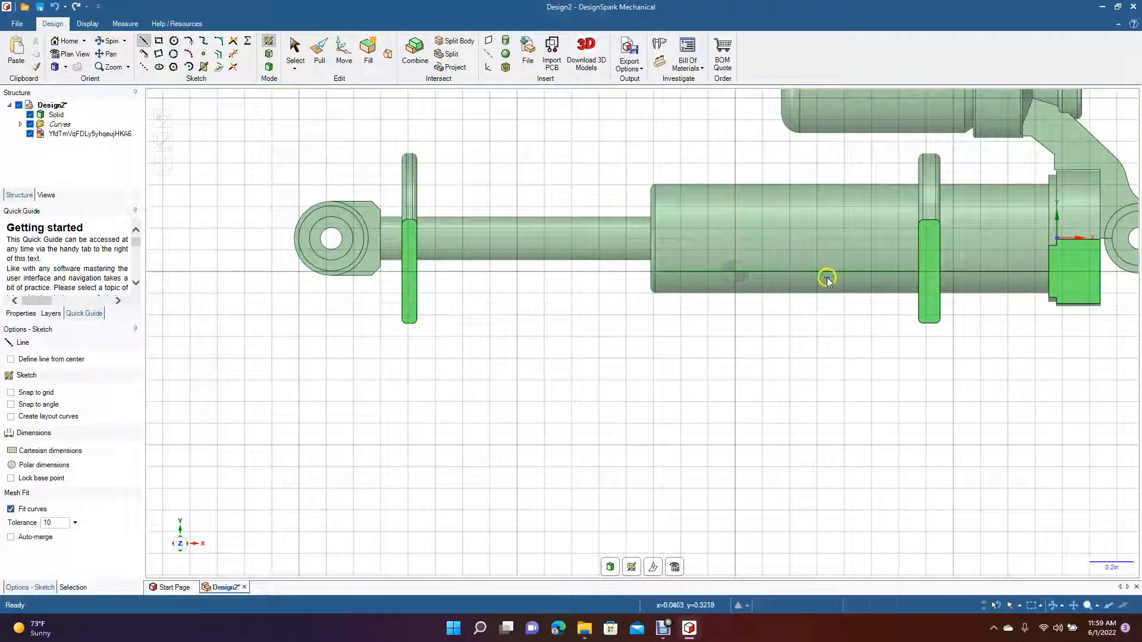
click(913, 301)
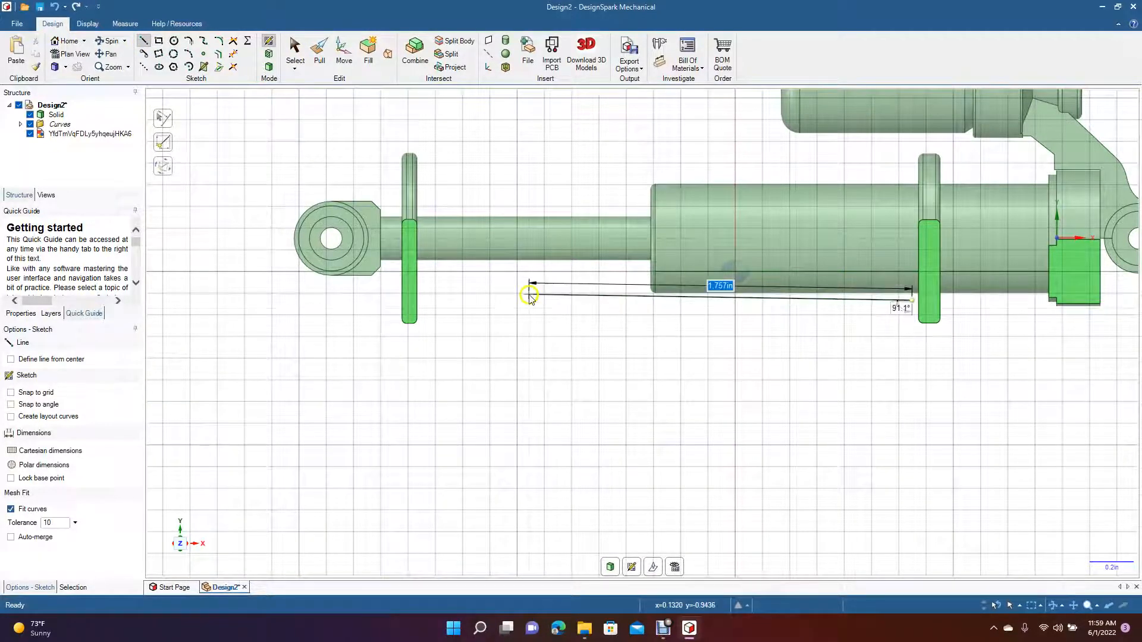
click(424, 301)
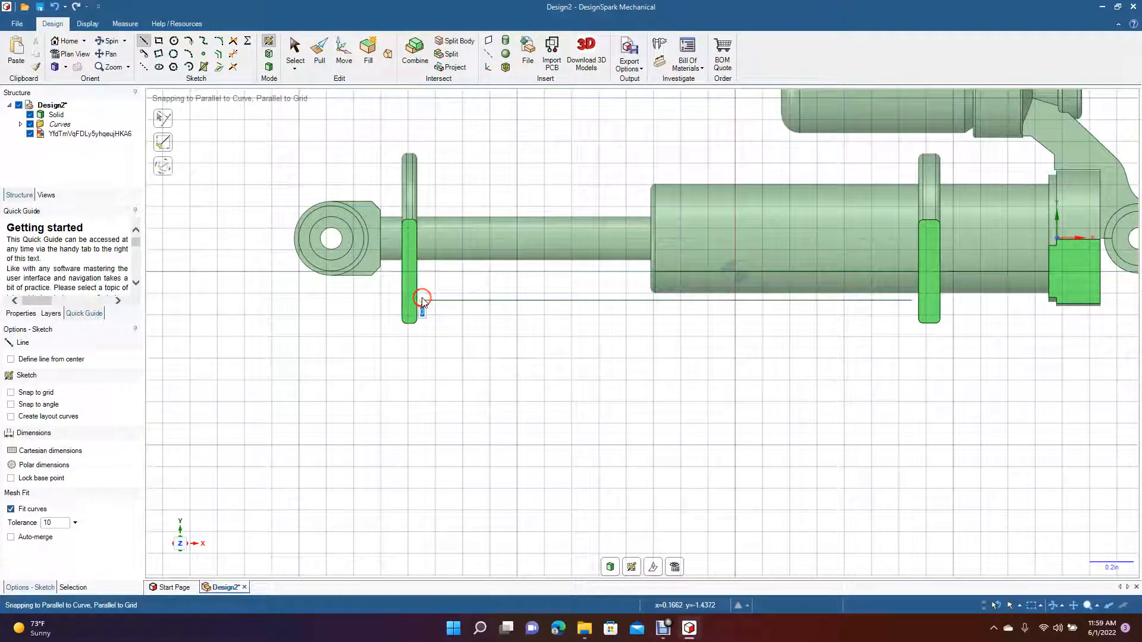
Sketch a circle of 0.12 in diameter centred on the horizontal line, close to the shaft disc.
click(297, 52)
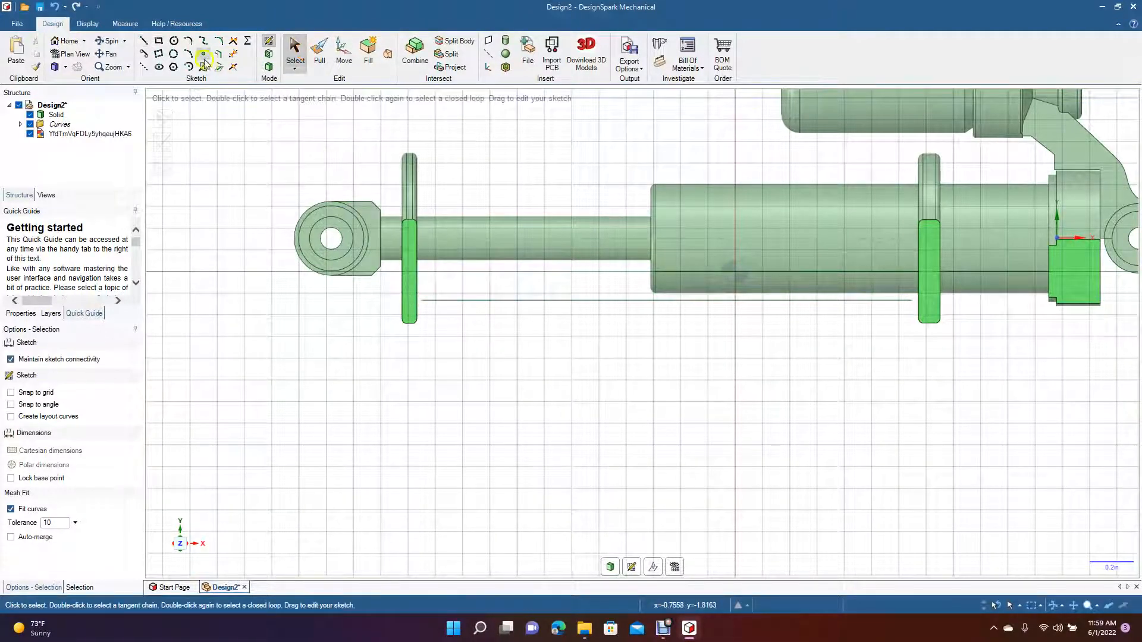
click(173, 42)
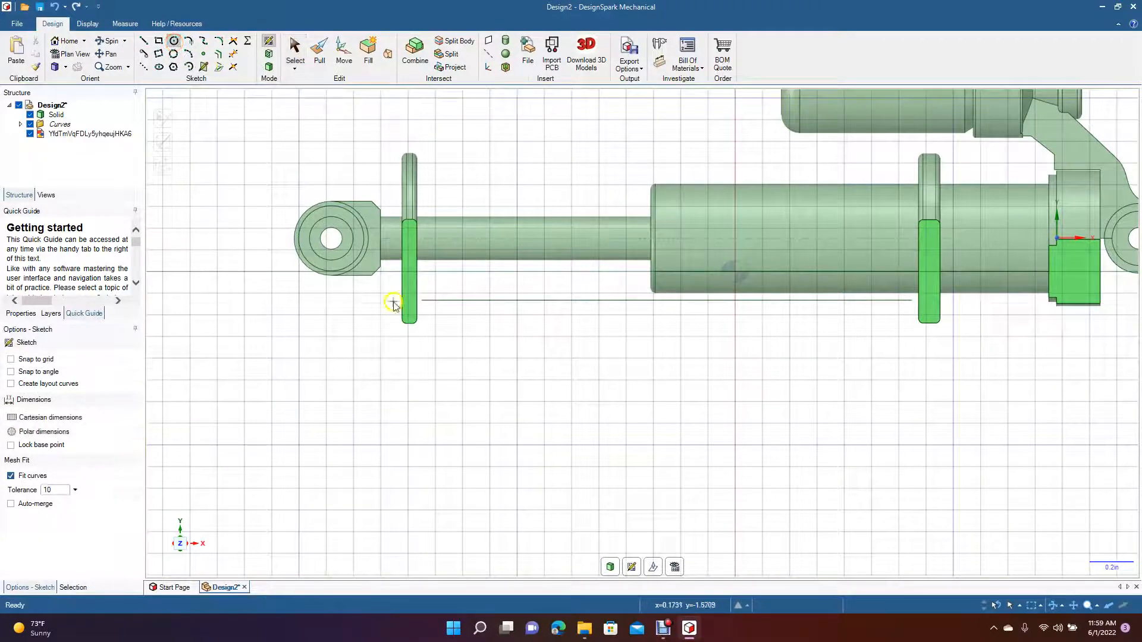
click(440, 301)
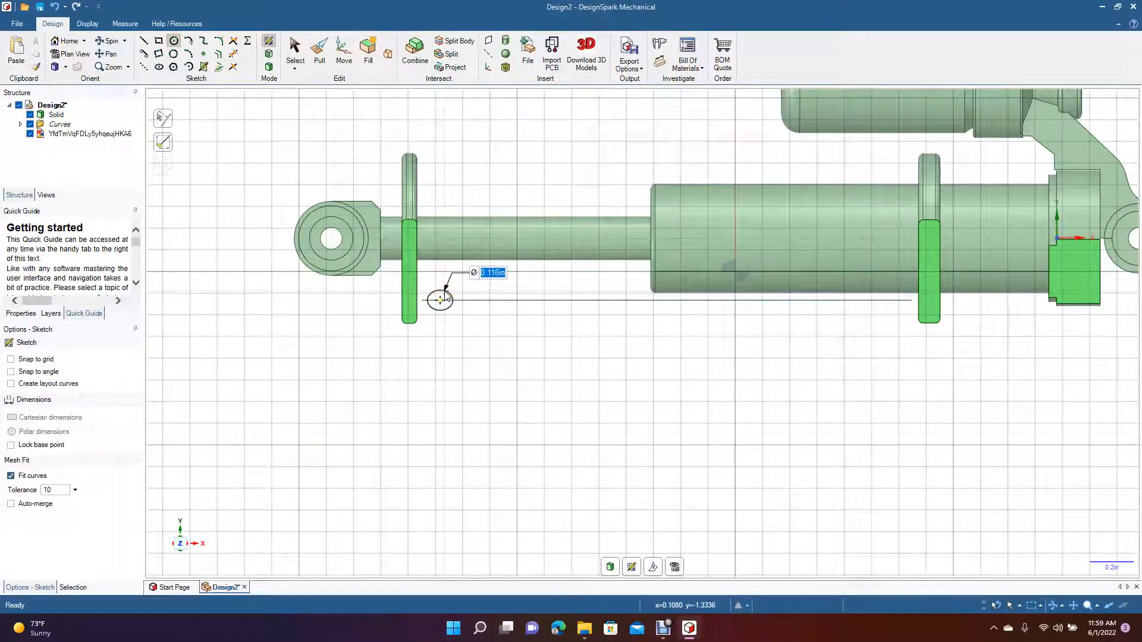
text(0.1)
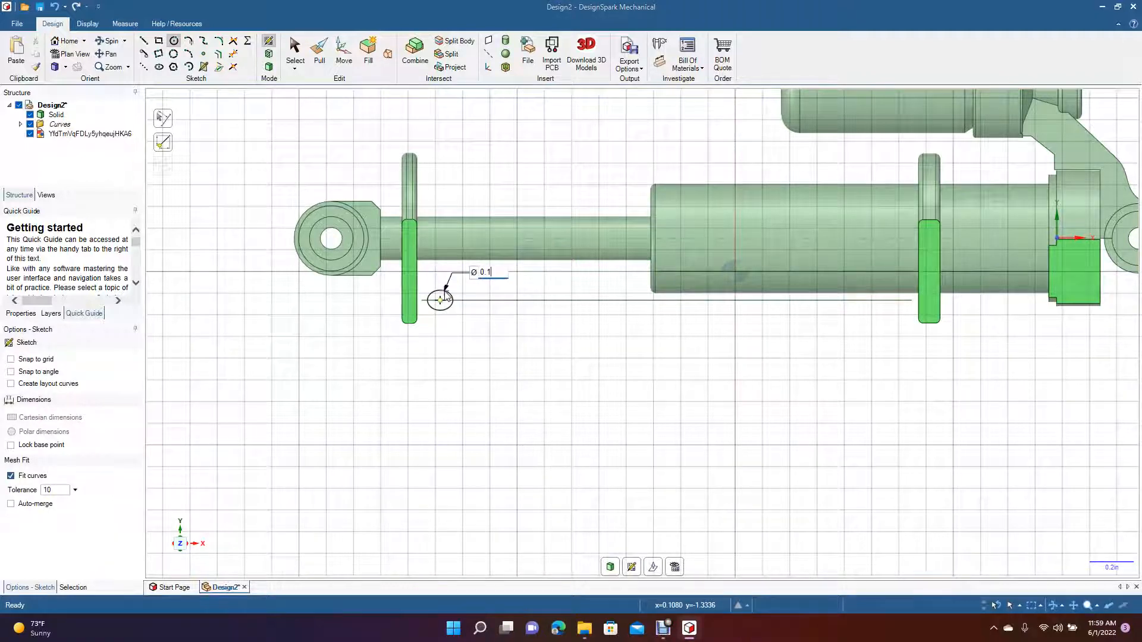
key(Return)
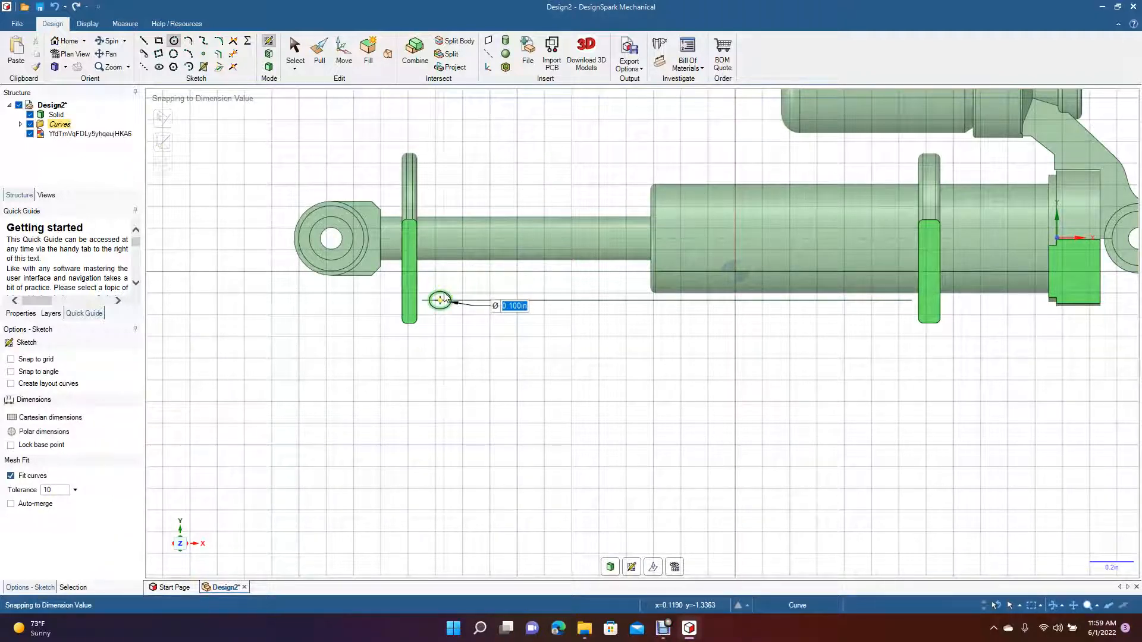
text(0)
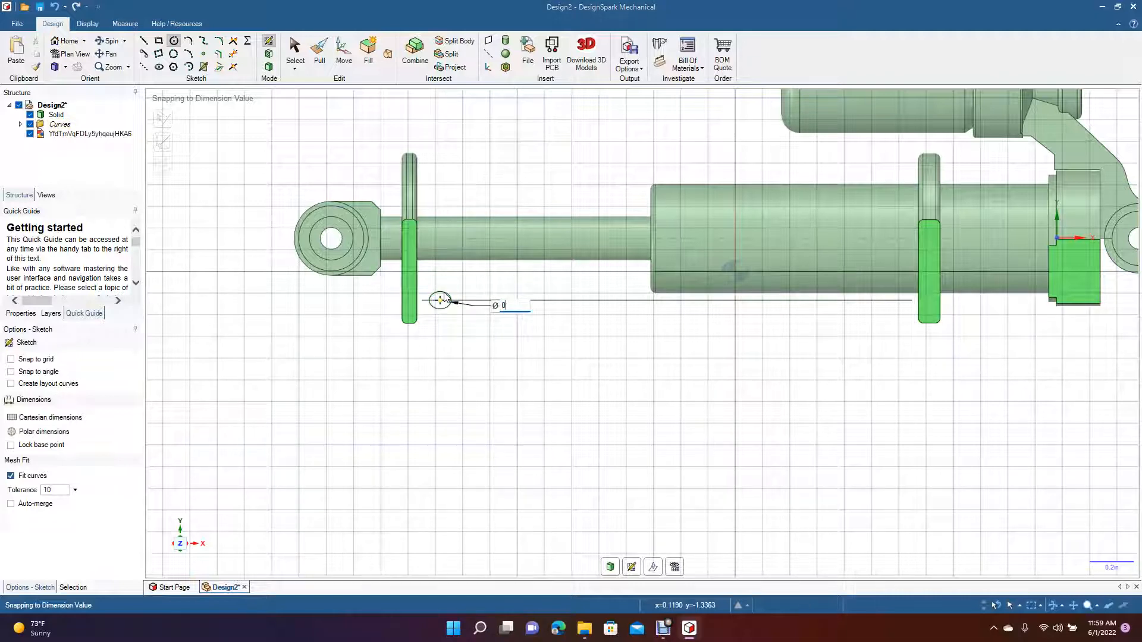
text(.14)
key(Return)
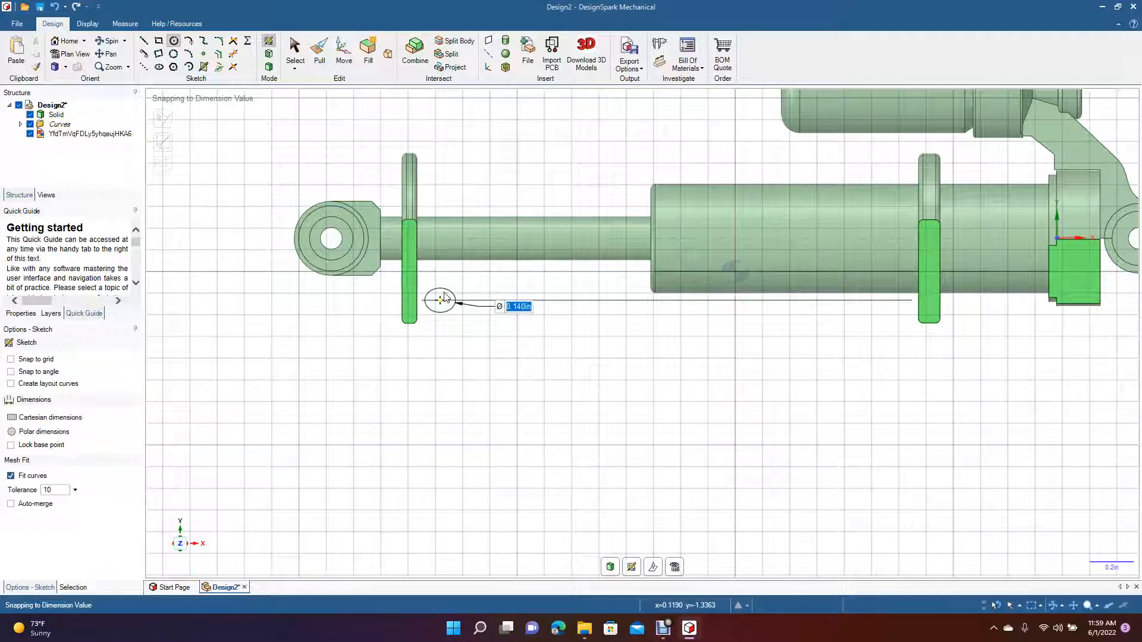
text(0.12)
key(Return)
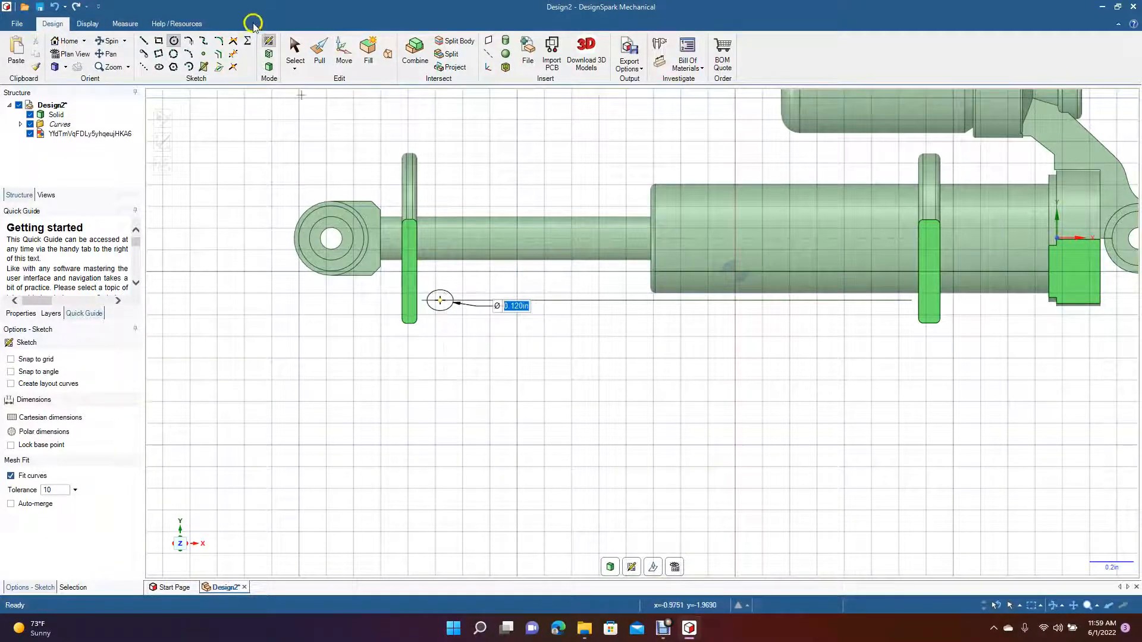
Delete the horizontal guide line and leave the sketch for solid editing, turning the circle into a surface.
click(295, 48)
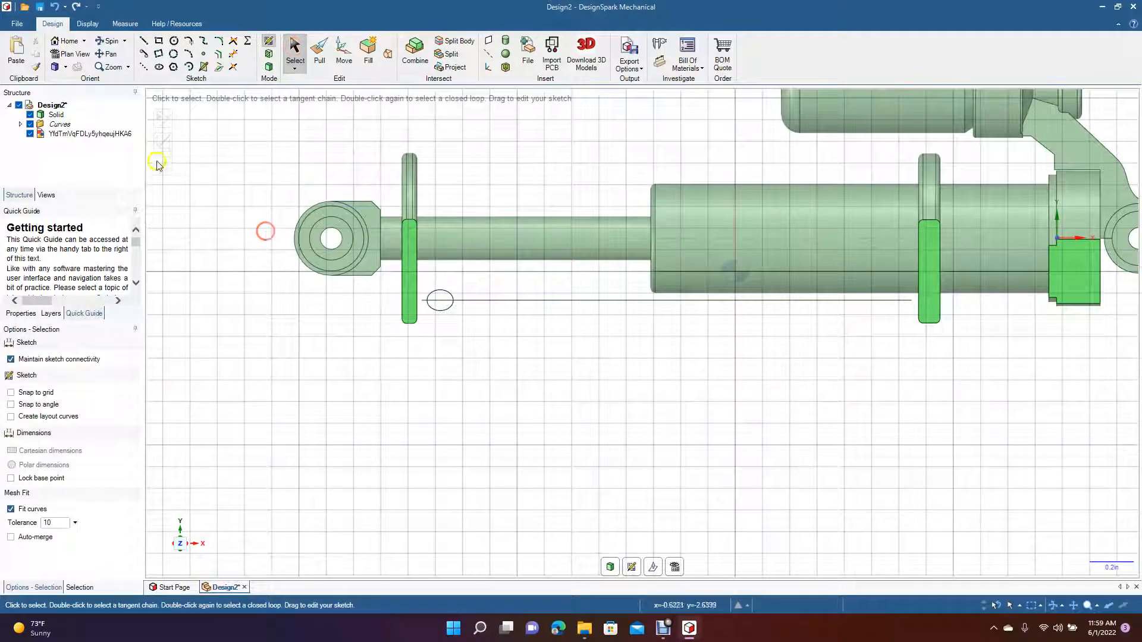
click(496, 299)
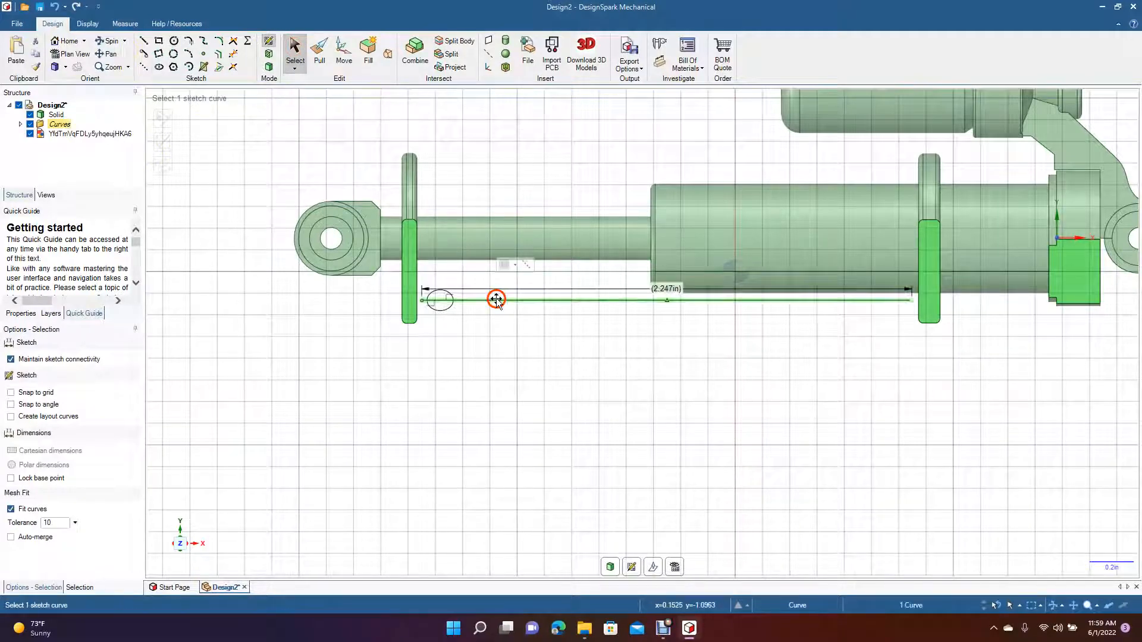
key(Delete)
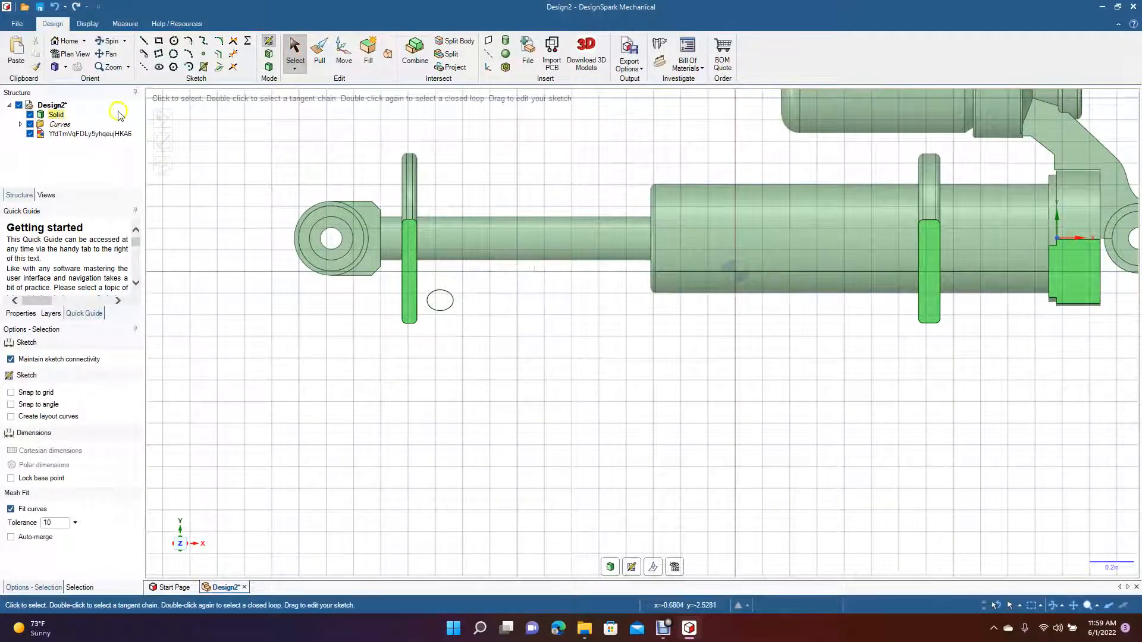
click(109, 42)
drag(229, 256, 234, 280)
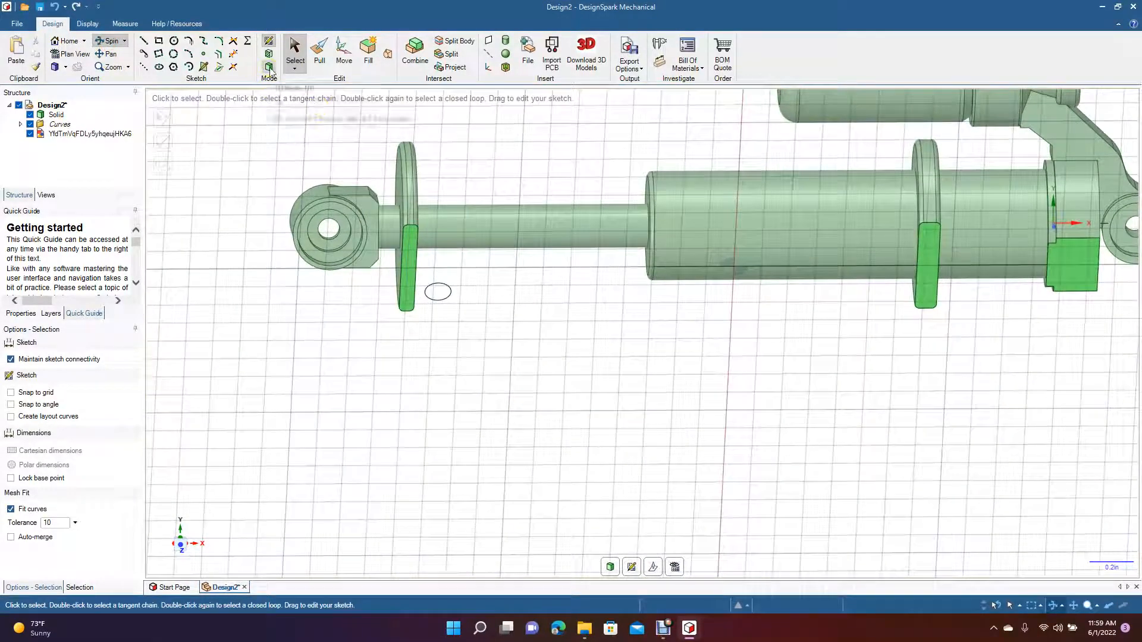
click(268, 67)
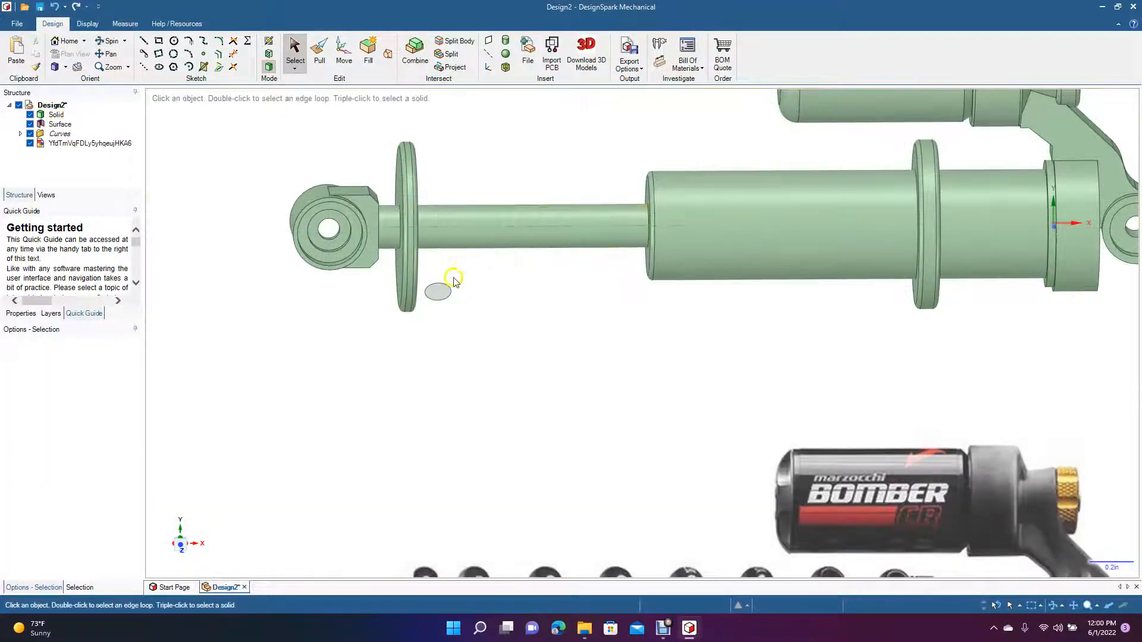
click(439, 293)
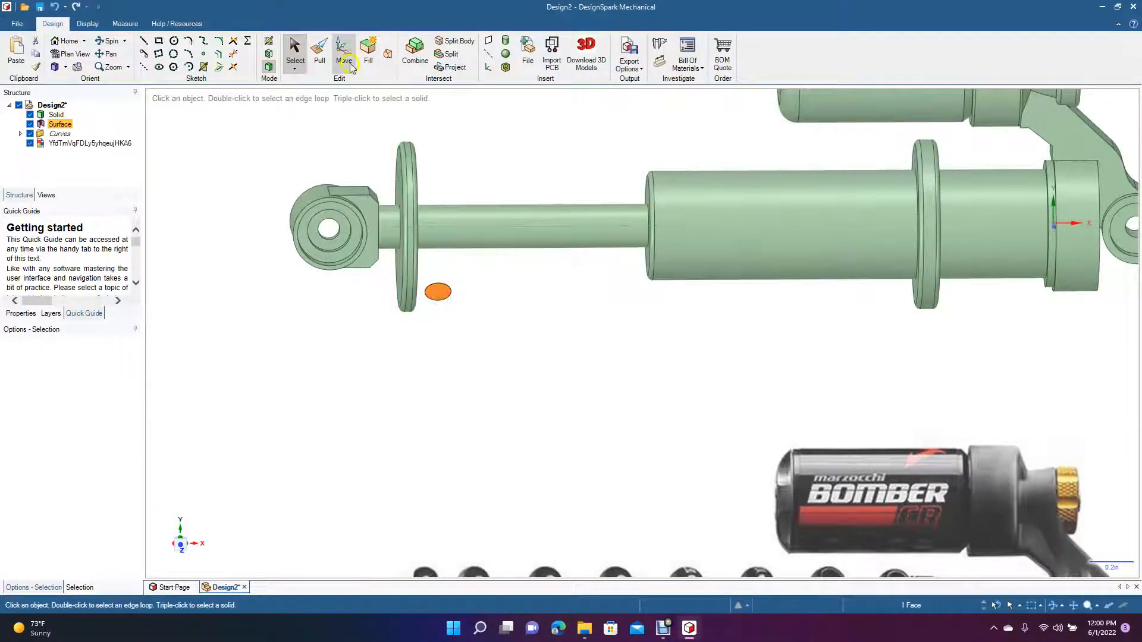
click(323, 52)
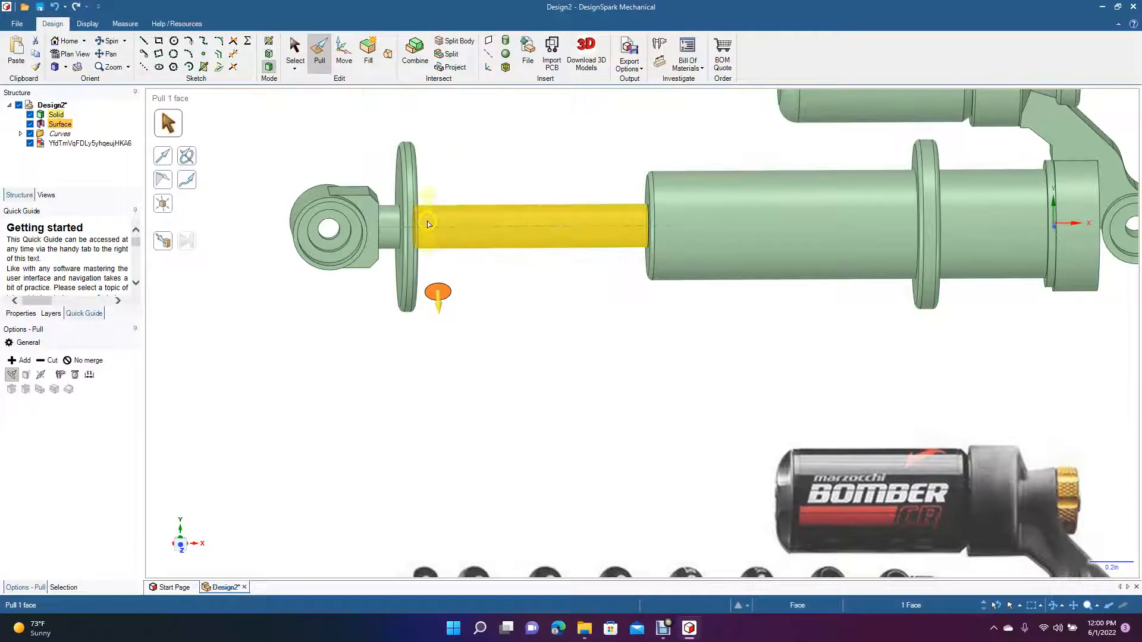
click(449, 230)
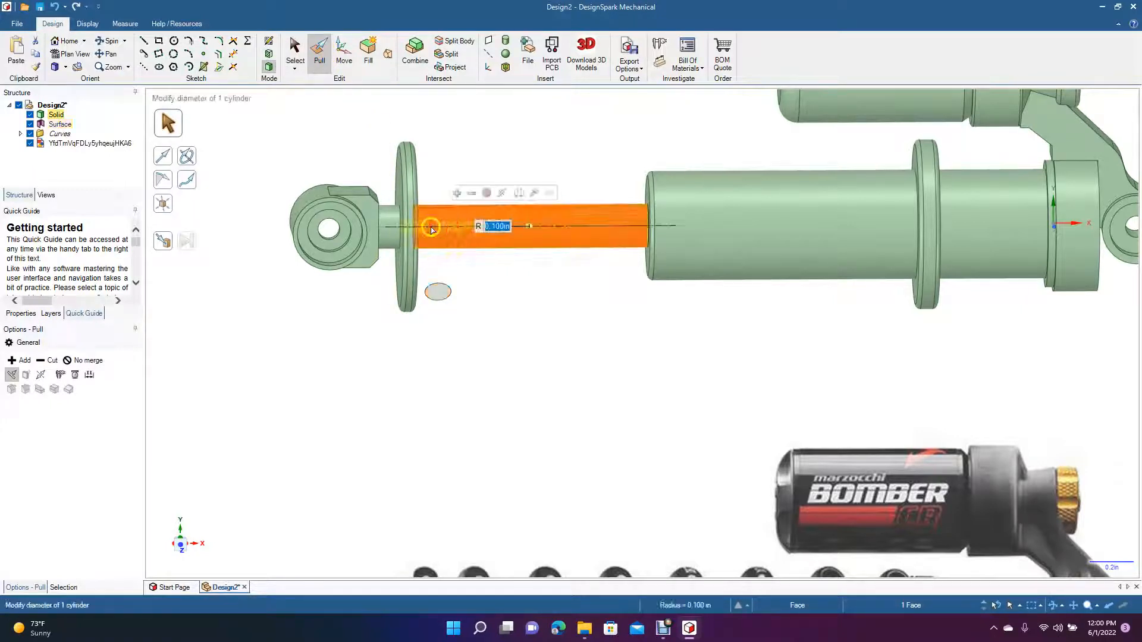
click(188, 160)
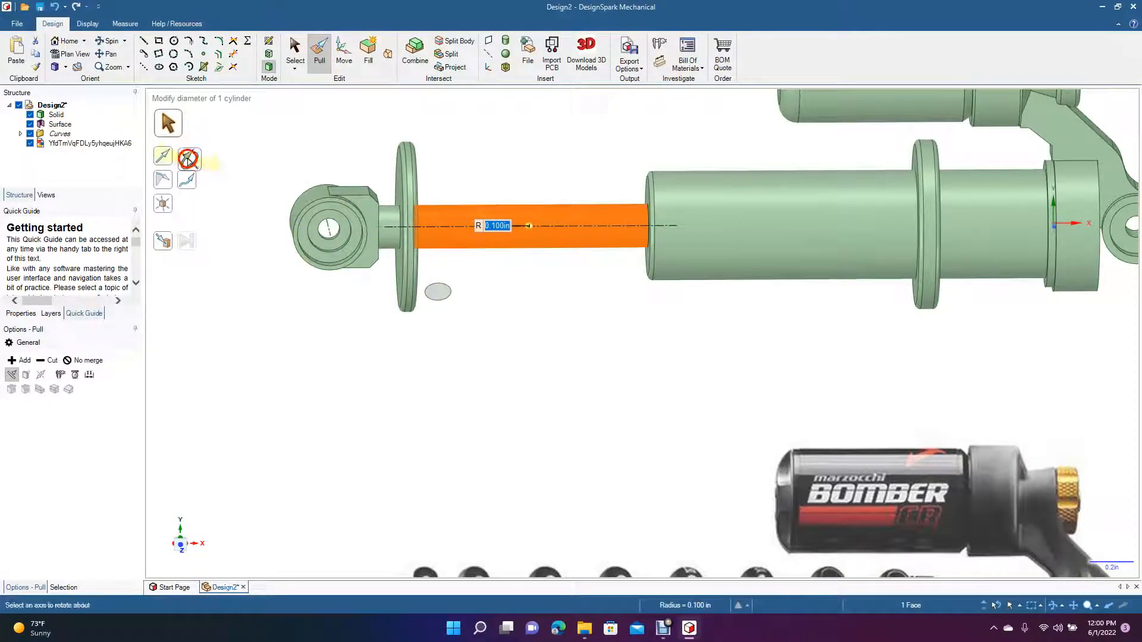
click(436, 294)
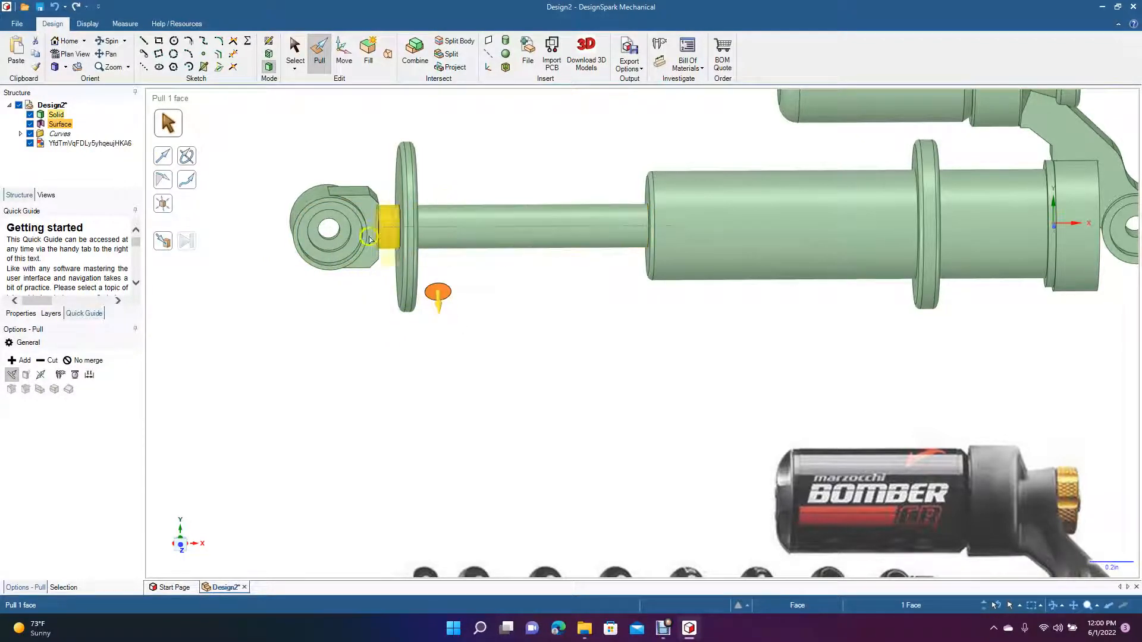
click(188, 160)
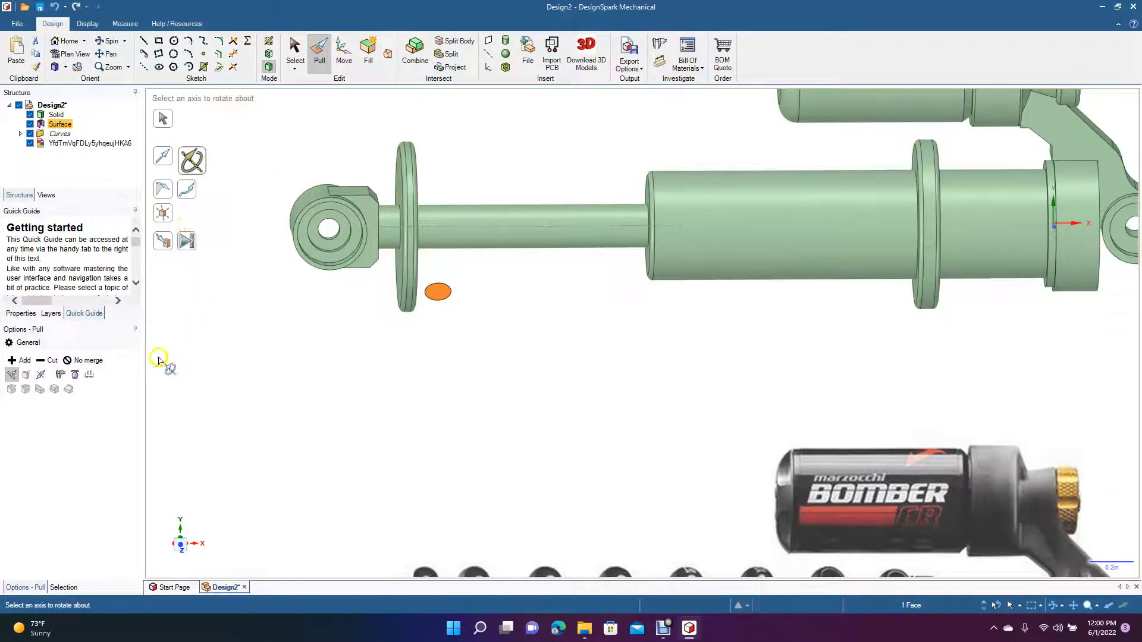
click(295, 51)
click(587, 294)
click(441, 294)
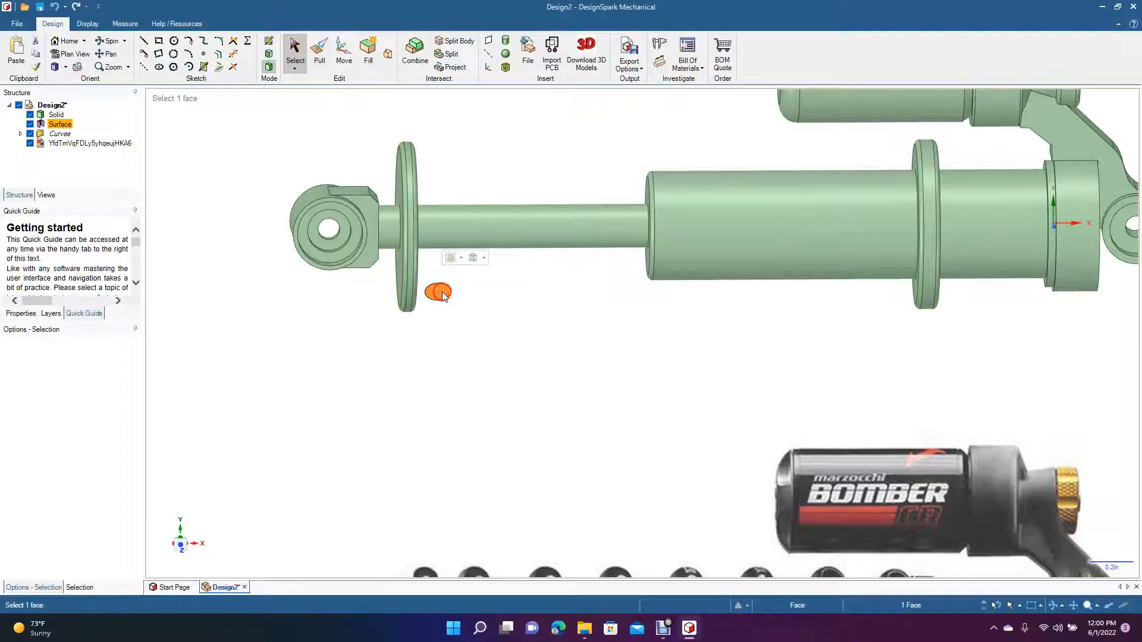
click(475, 231)
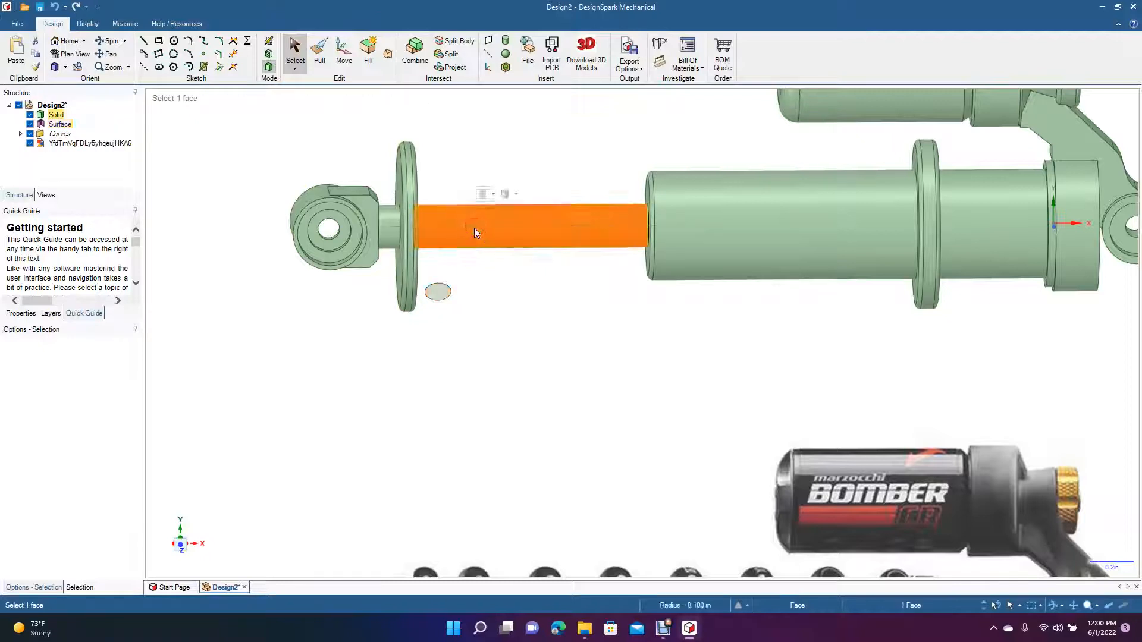
click(474, 276)
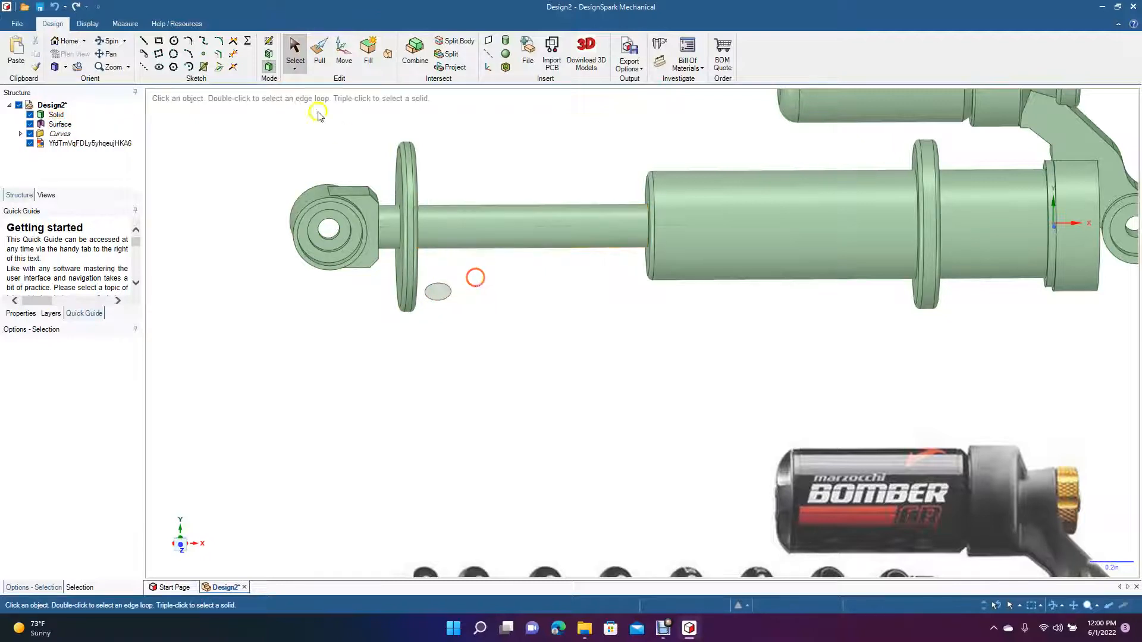
Revolve the circular face around the shaft's axis into a right-handed helix with 0.197 in pitch, extending the coil to the cylinder flange.
click(319, 54)
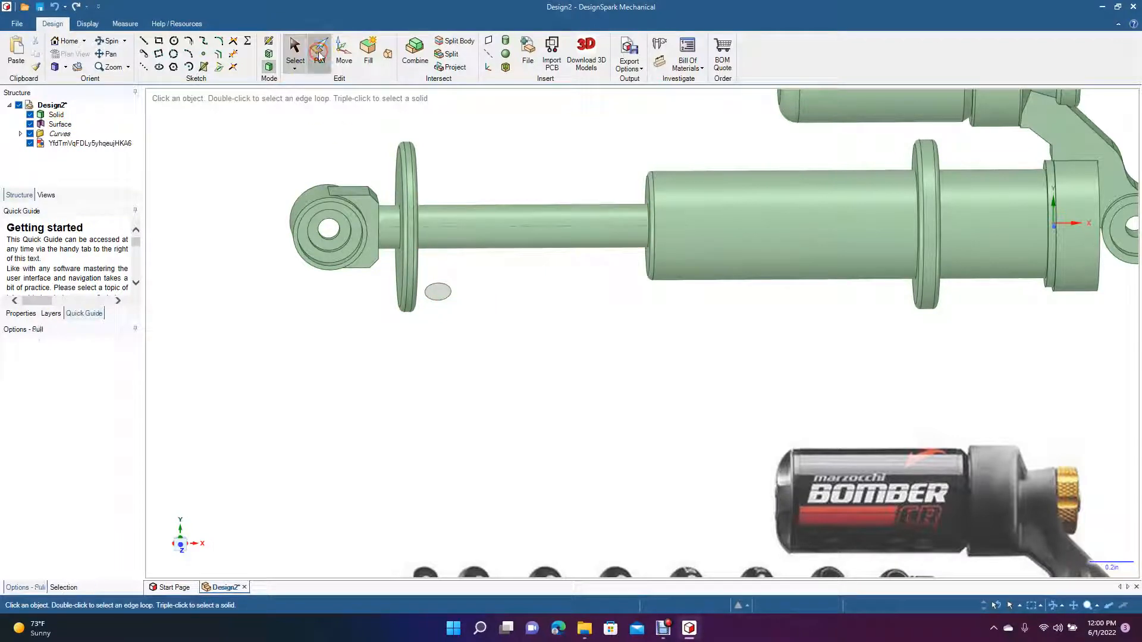
click(439, 299)
click(184, 156)
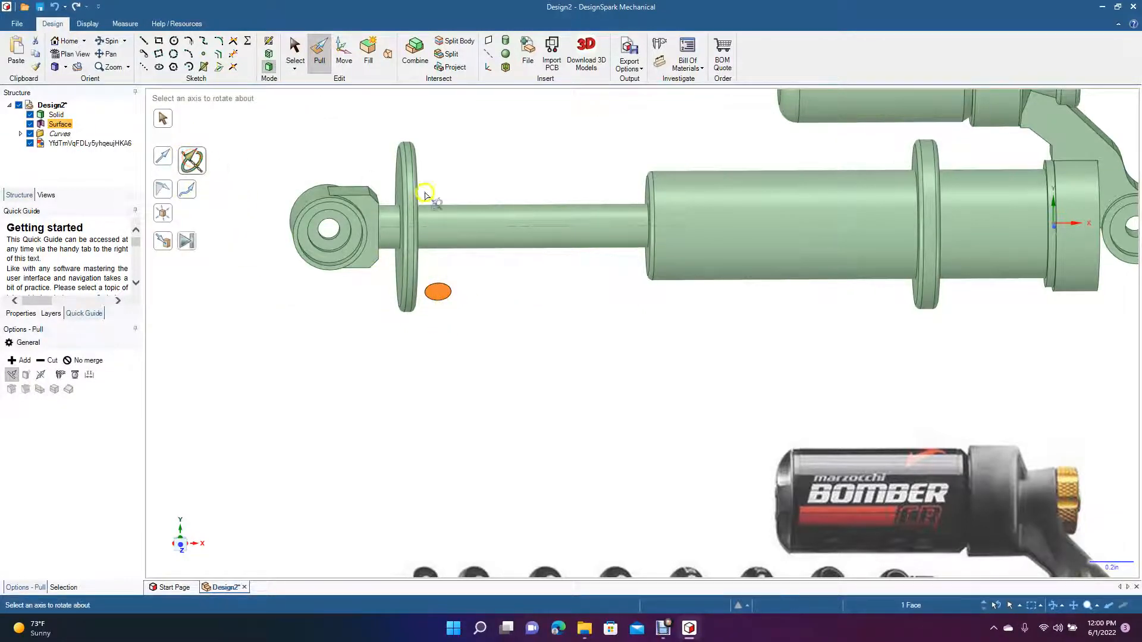
click(472, 226)
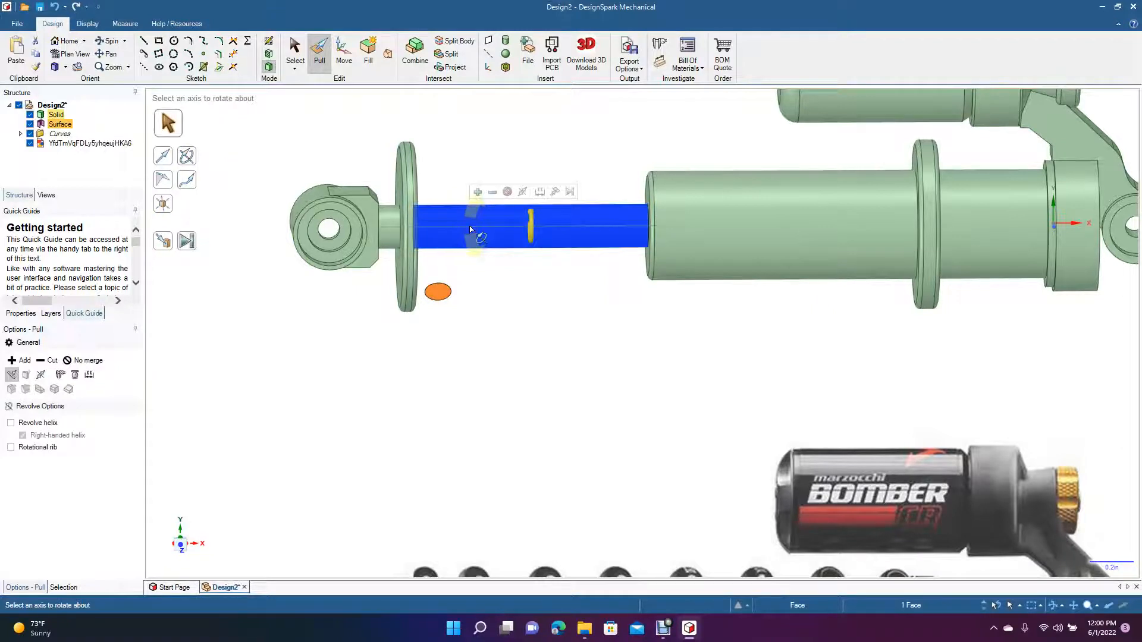
click(470, 229)
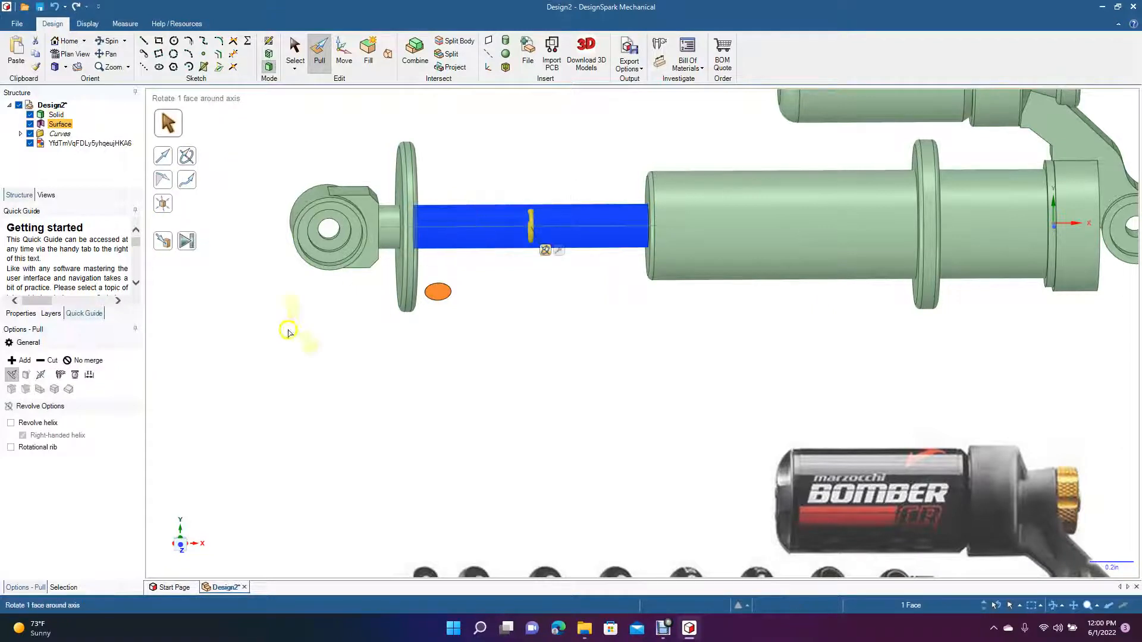
click(40, 423)
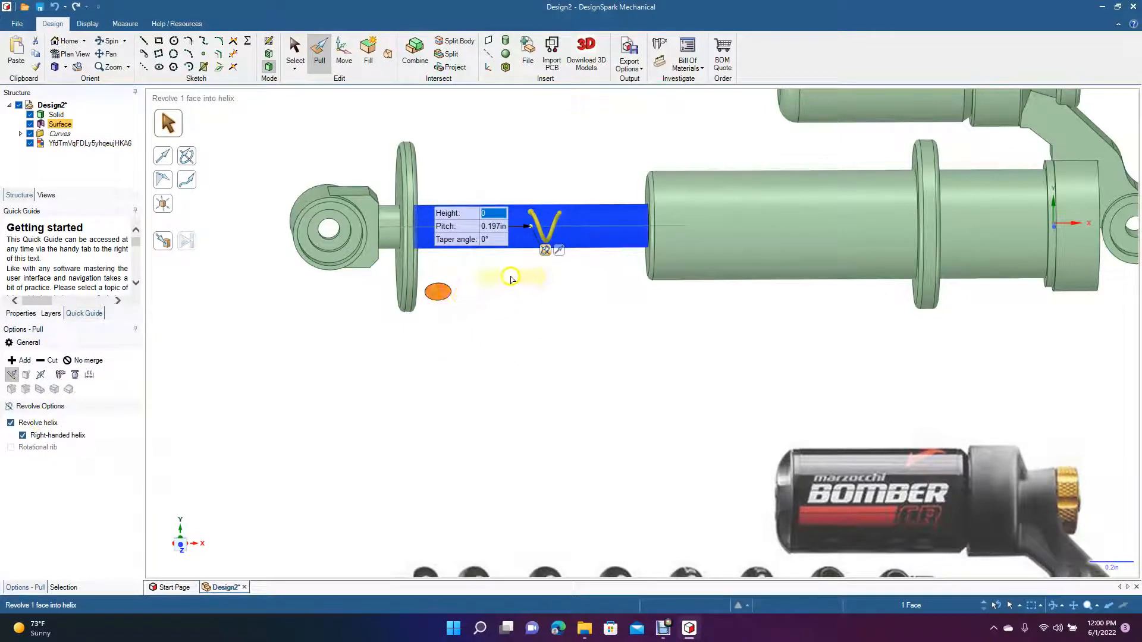
drag(442, 296, 922, 547)
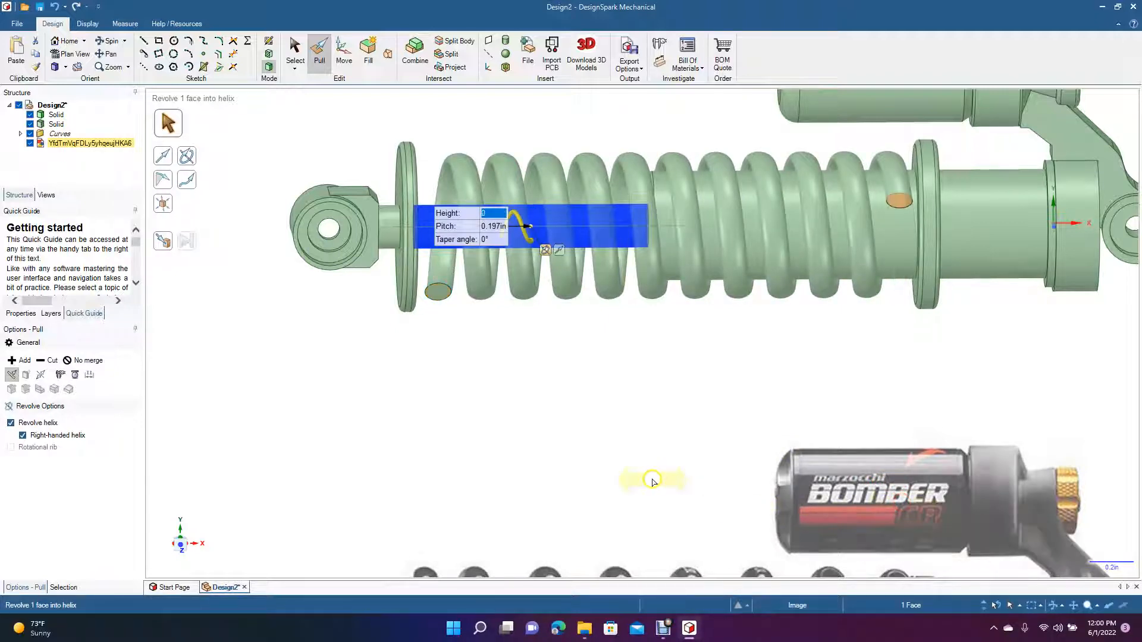
click(295, 51)
click(322, 369)
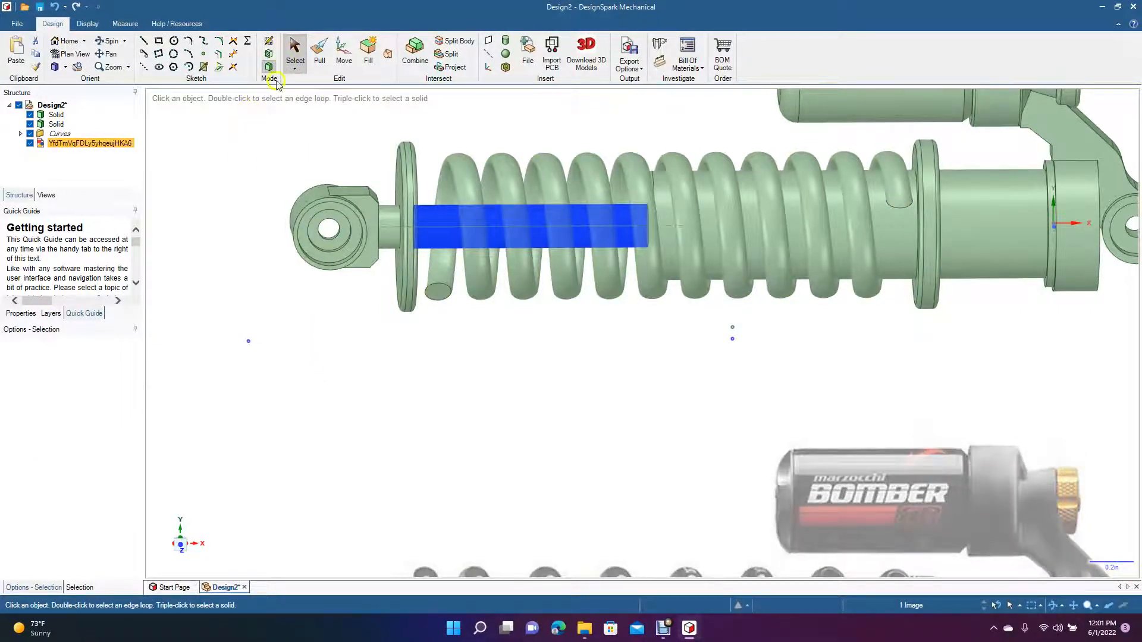
Move the shaft disc along the shaft toward the spring until it meets the coil's end.
click(113, 41)
mouse_move(224, 178)
mouse_down()
mouse_move(293, 254)
mouse_move(351, 262)
mouse_move(302, 161)
mouse_move(216, 147)
mouse_move(197, 178)
mouse_move(209, 187)
mouse_up()
click(297, 52)
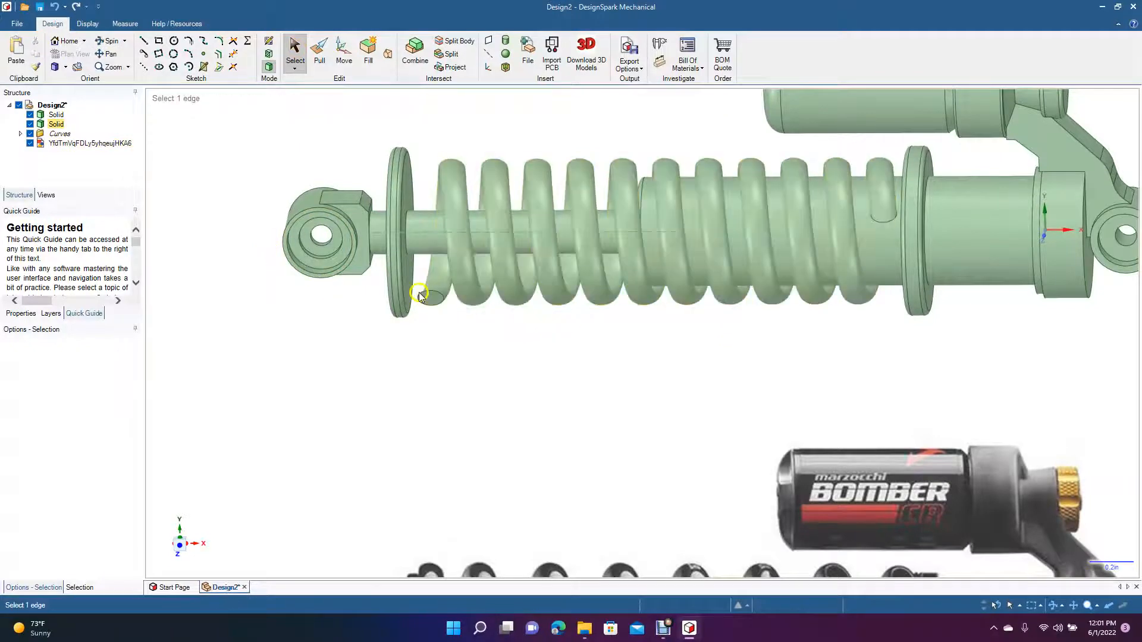
click(112, 43)
drag(220, 256, 253, 255)
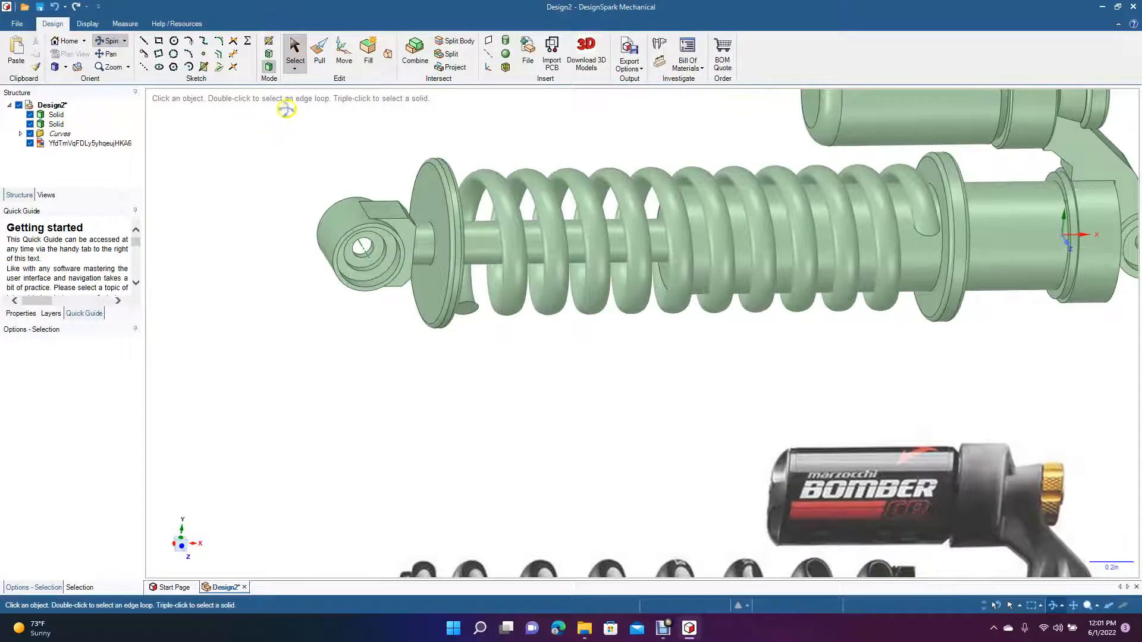
click(295, 51)
click(425, 192)
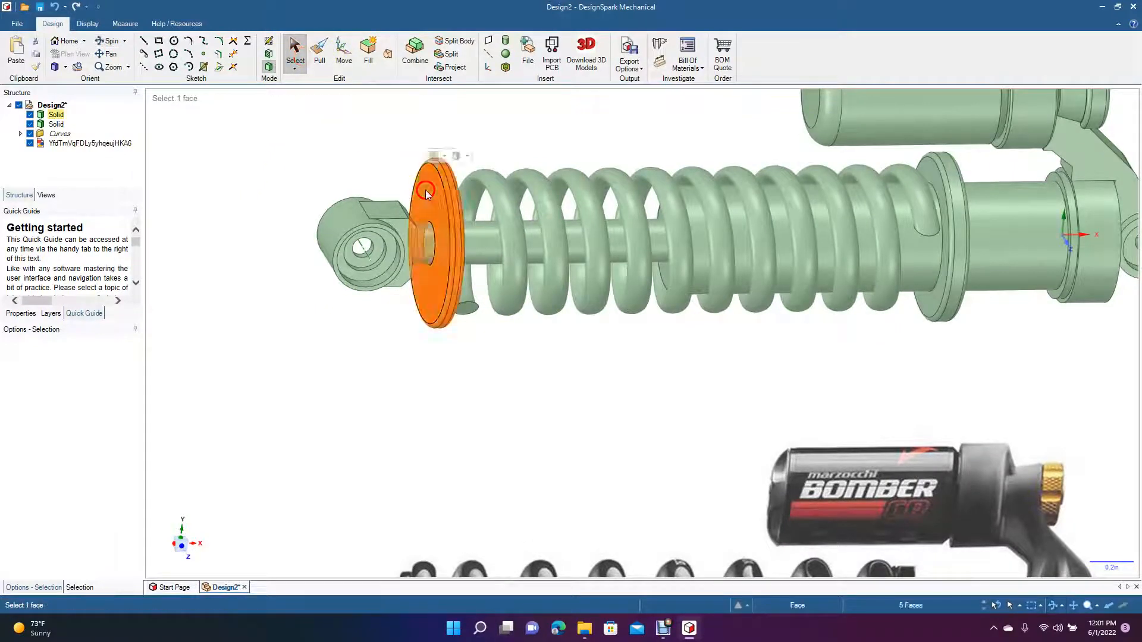
click(344, 51)
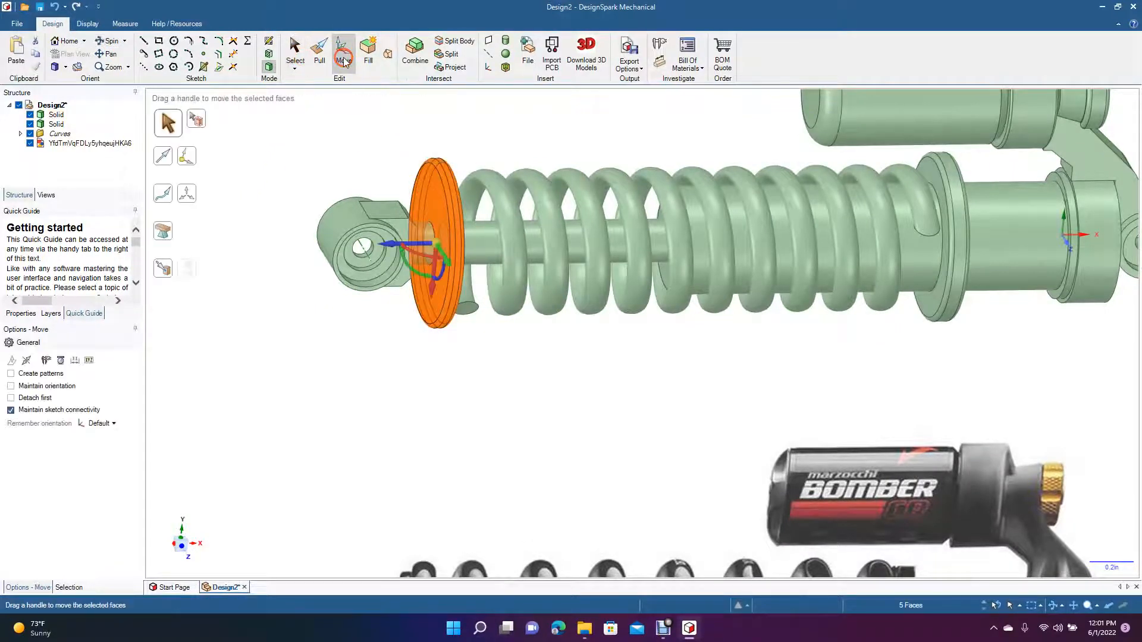
drag(394, 246, 411, 246)
click(336, 375)
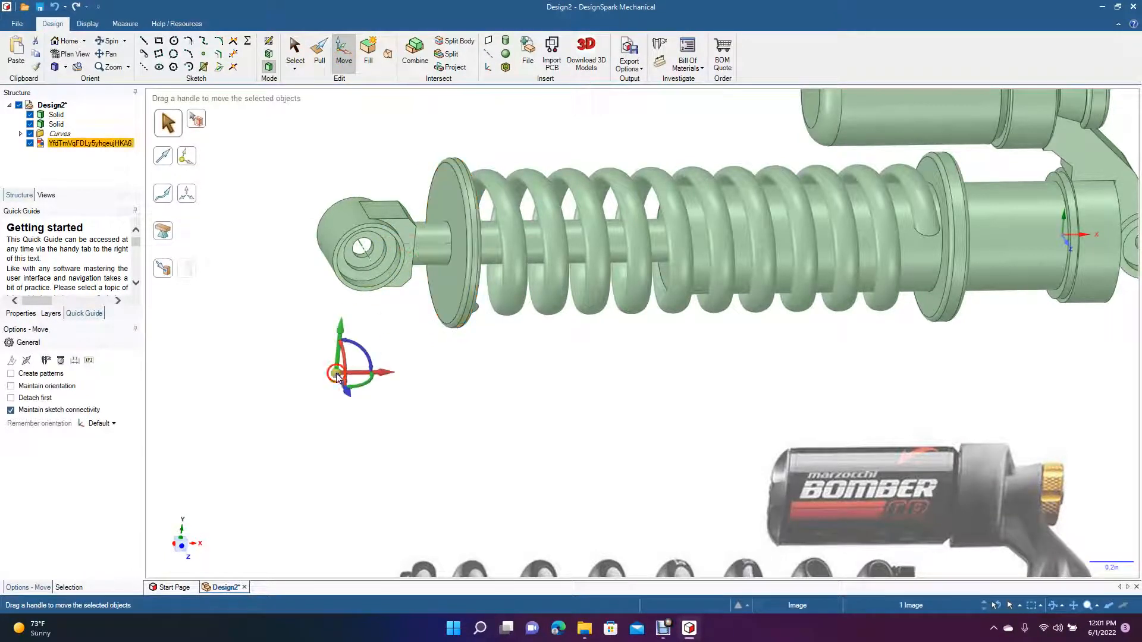
click(109, 42)
mouse_move(479, 310)
mouse_down()
mouse_move(461, 315)
mouse_move(438, 286)
mouse_move(441, 223)
mouse_move(471, 262)
mouse_move(461, 280)
mouse_move(431, 288)
mouse_move(452, 287)
mouse_move(433, 229)
mouse_move(433, 199)
mouse_move(449, 189)
mouse_move(426, 226)
mouse_move(434, 242)
mouse_up()
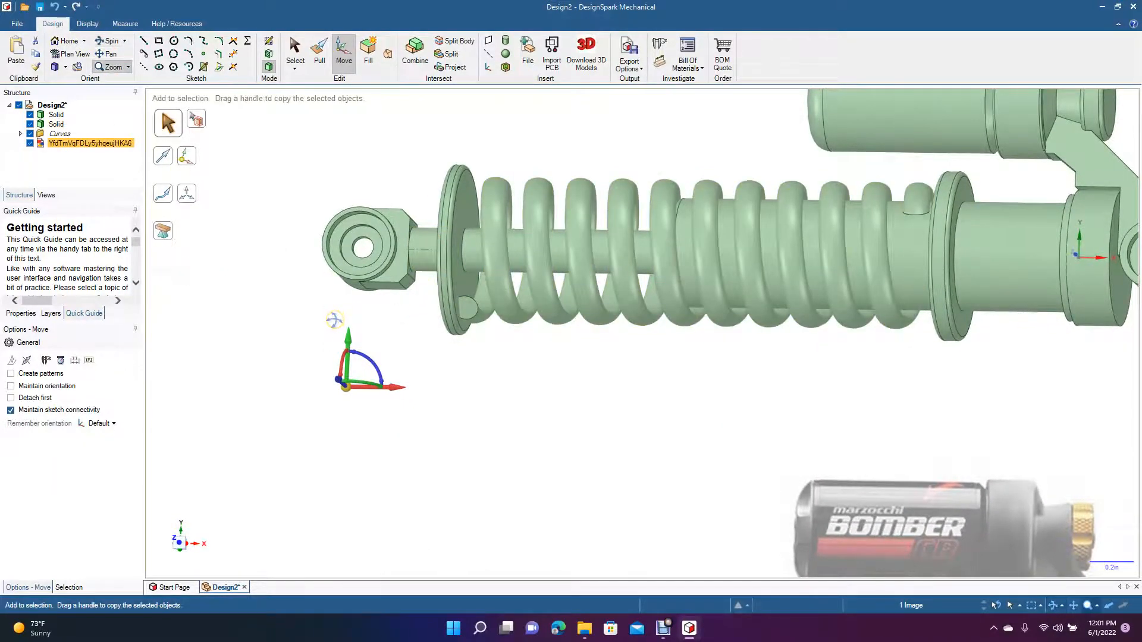
Delete the reference image of the shock below the model.
ctrl+scroll(334, 319, down, 5)
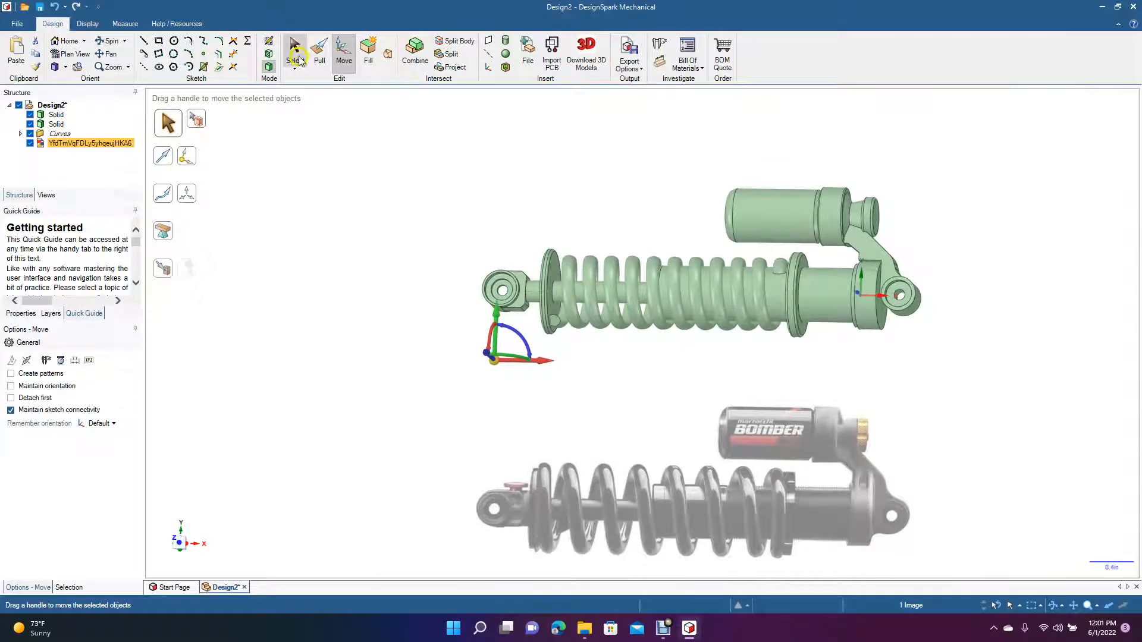
click(295, 54)
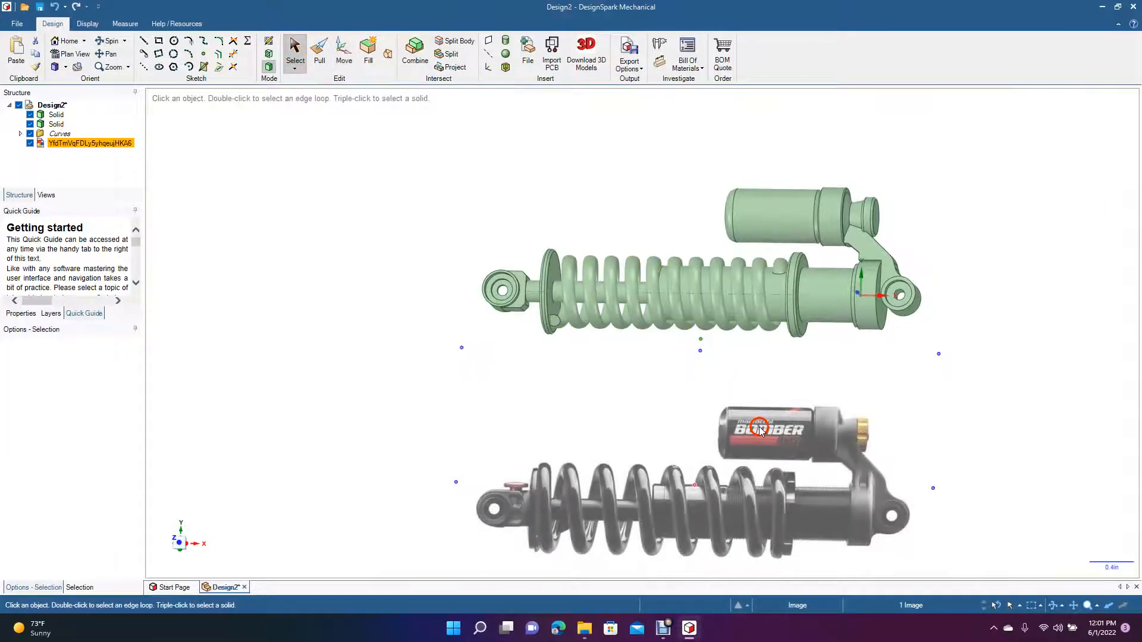
click(602, 506)
key(Delete)
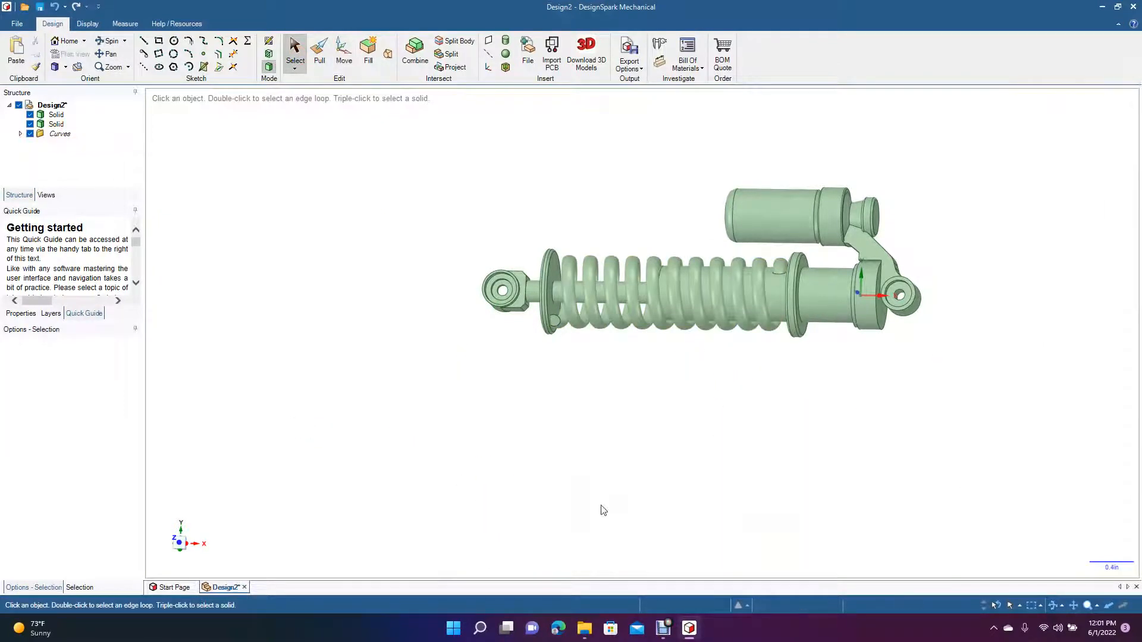
Rotate the whole shock model a quarter turn counterclockwise in the front plane so it stands upright with the reservoir end at the top.
click(65, 69)
click(80, 106)
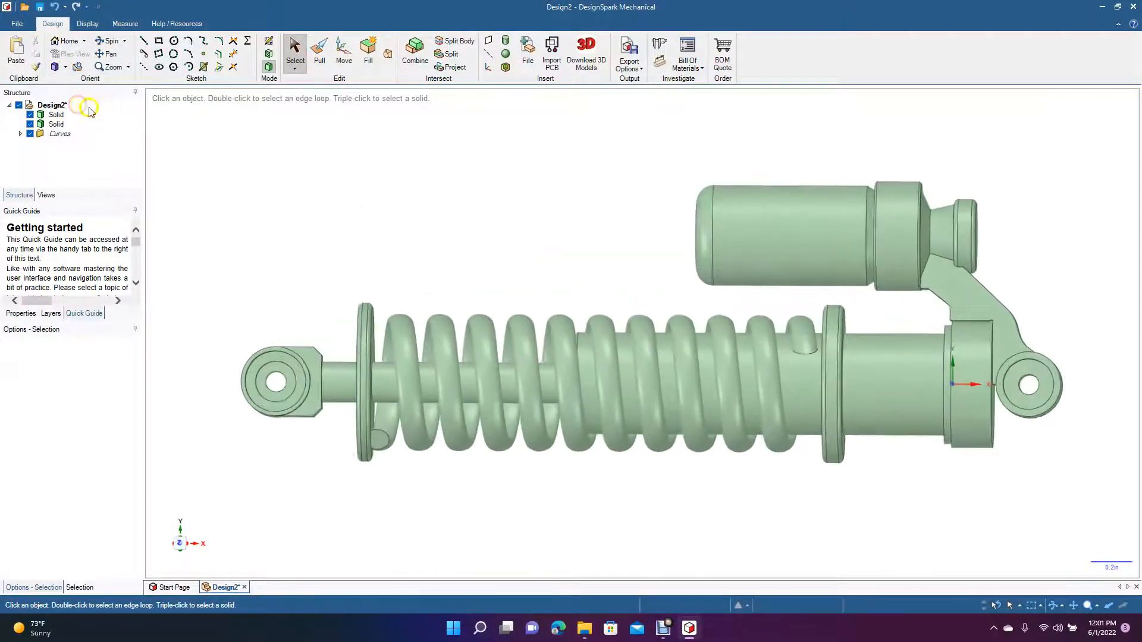
scroll(285, 288, down, 3)
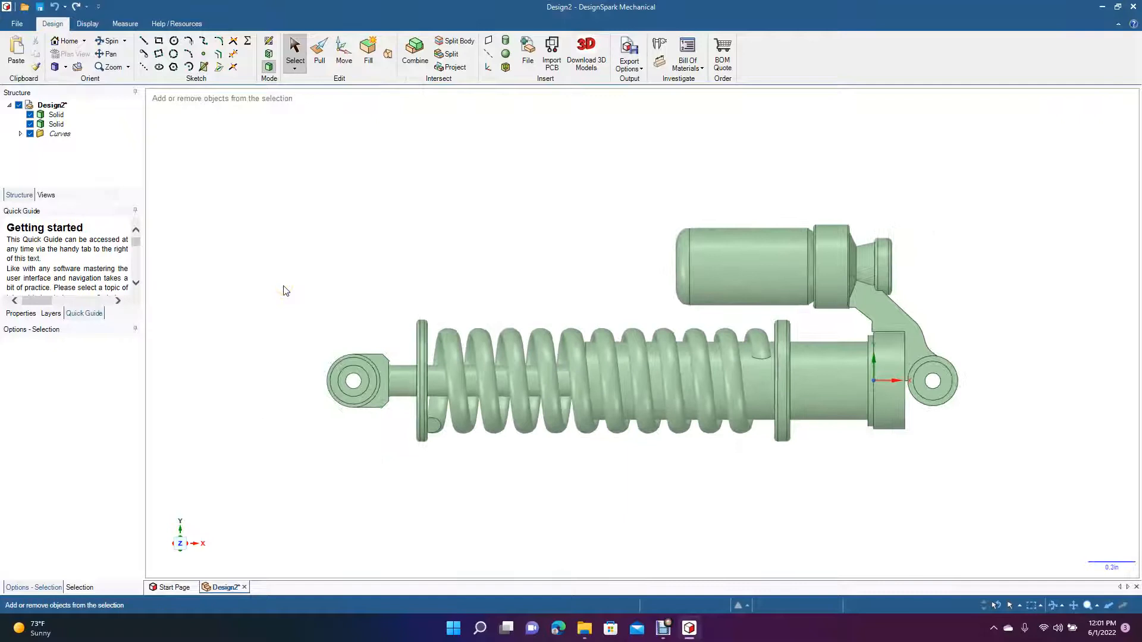
click(369, 339)
key(ctrl+a)
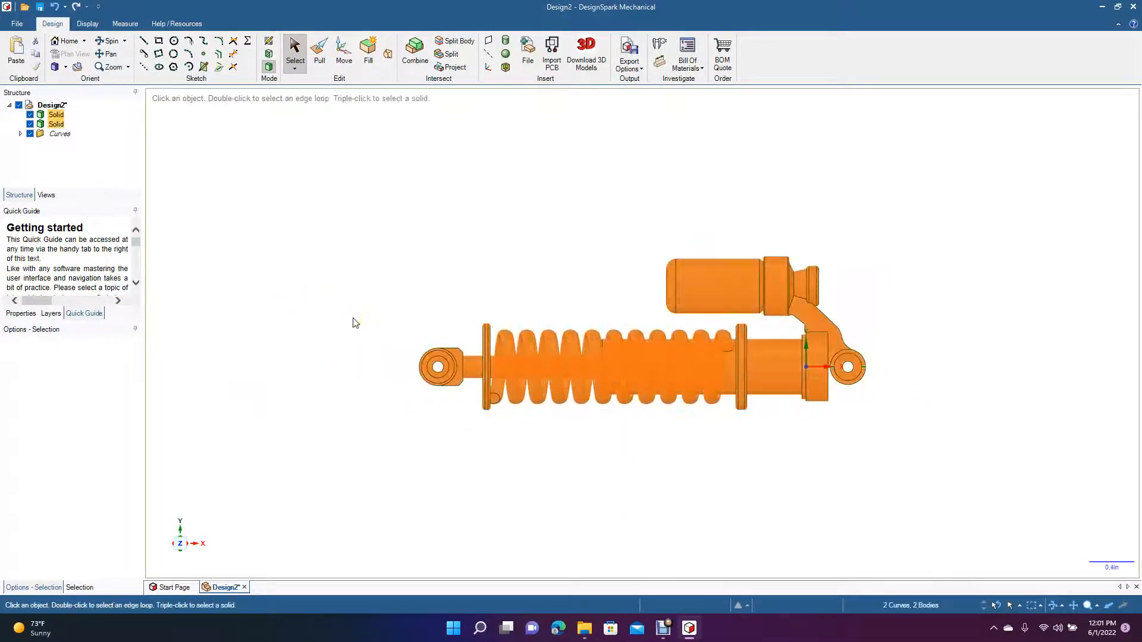
click(342, 58)
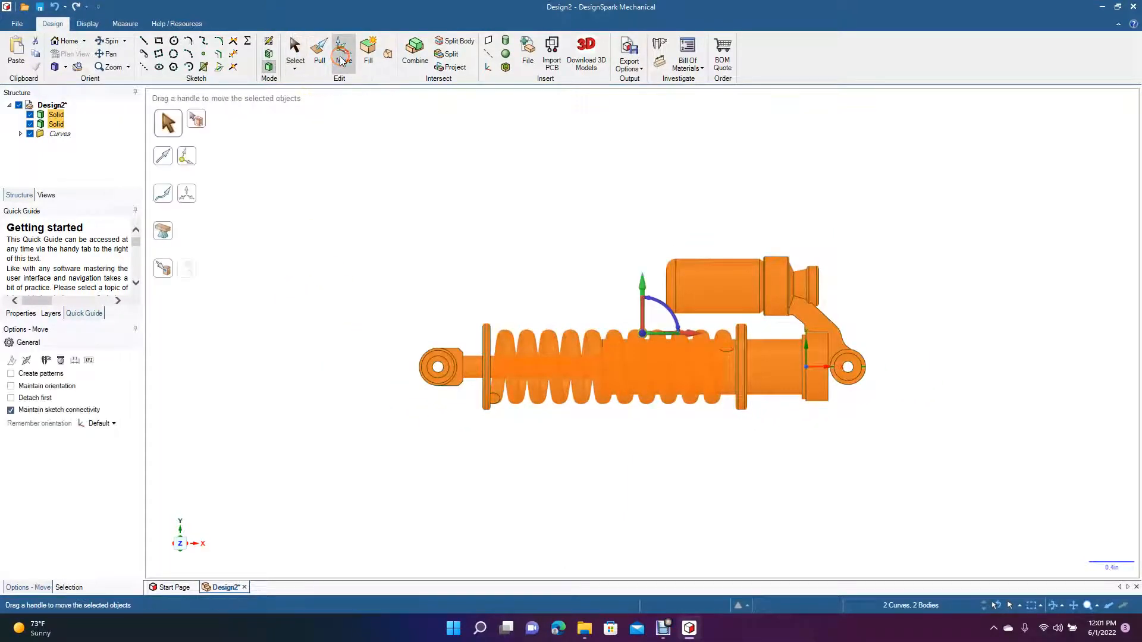
drag(657, 302, 572, 306)
click(295, 52)
click(372, 200)
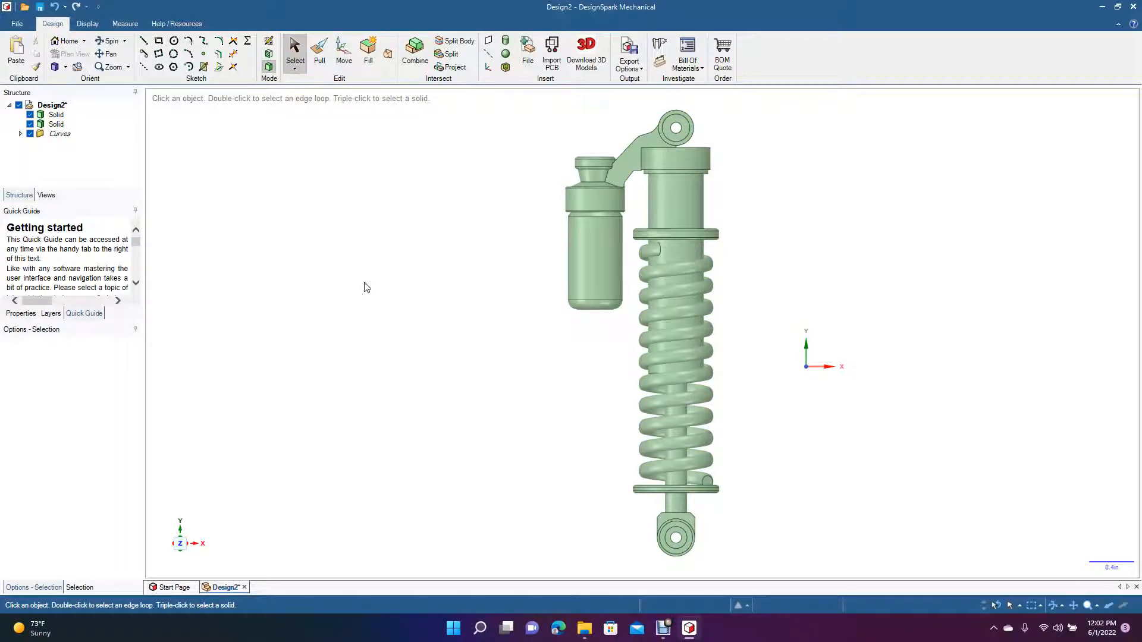
Examine the upright shock from several angles, checking the coil spring, discs, reservoir and mounting eyes.
click(111, 42)
drag(409, 272, 401, 243)
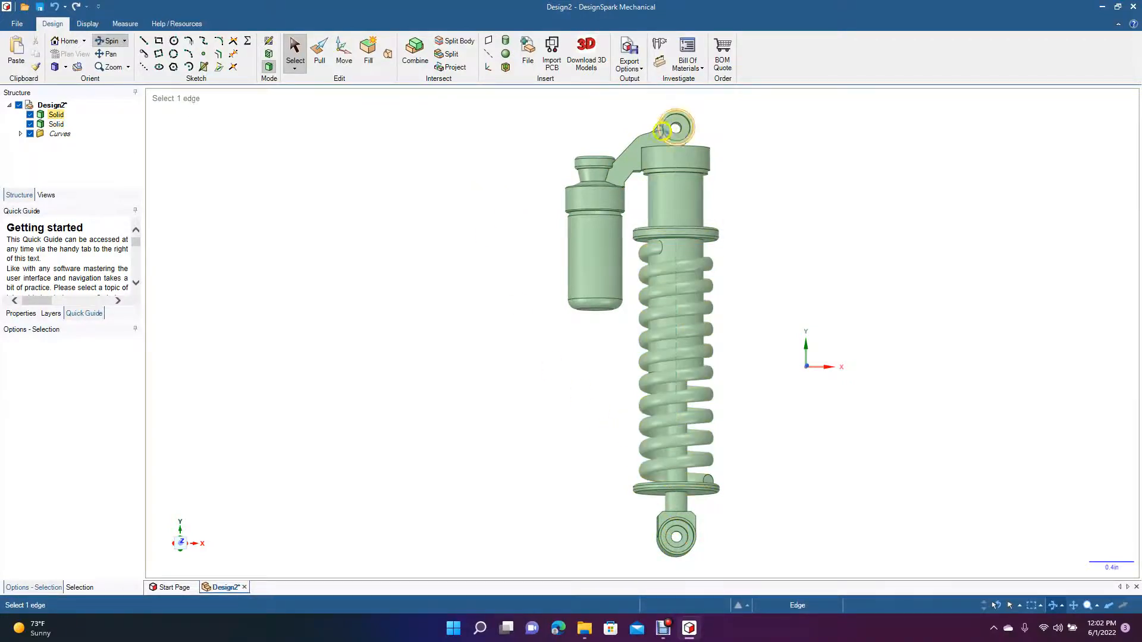
drag(447, 182, 476, 203)
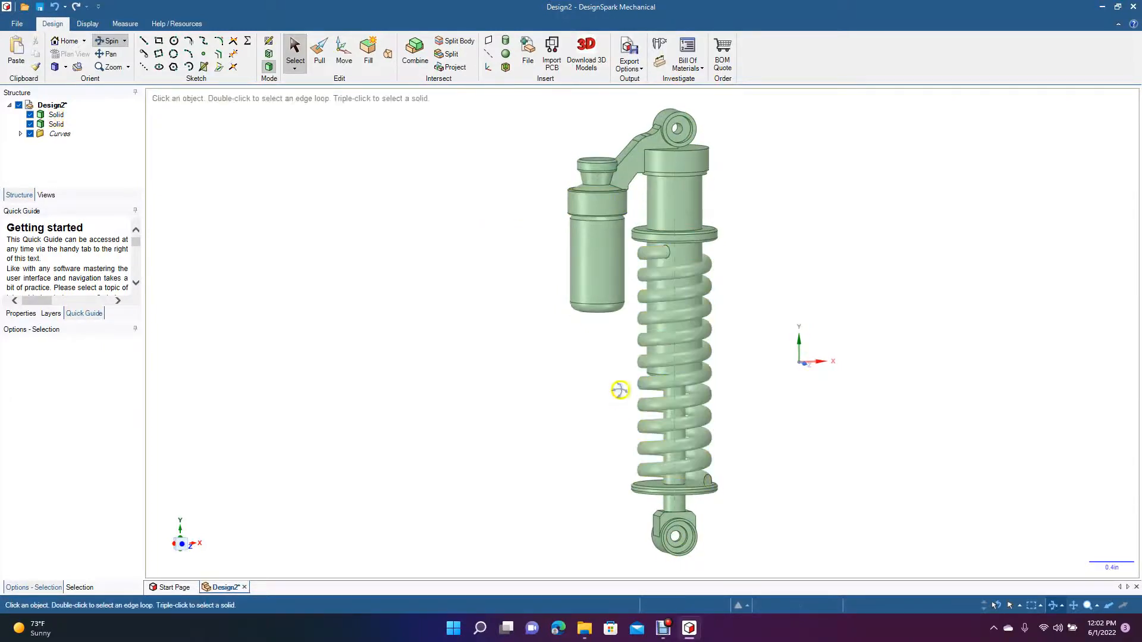
mouse_move(510, 206)
mouse_down()
mouse_move(499, 210)
mouse_move(558, 222)
mouse_move(541, 234)
mouse_up()
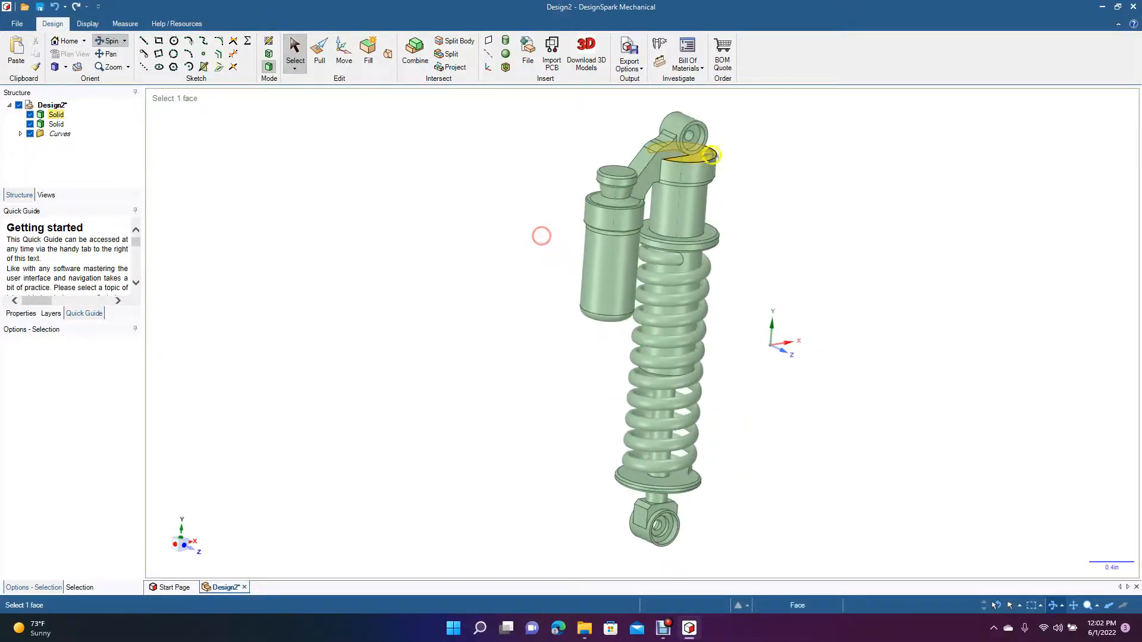
mouse_move(424, 268)
mouse_down()
mouse_move(365, 242)
mouse_move(365, 228)
mouse_up()
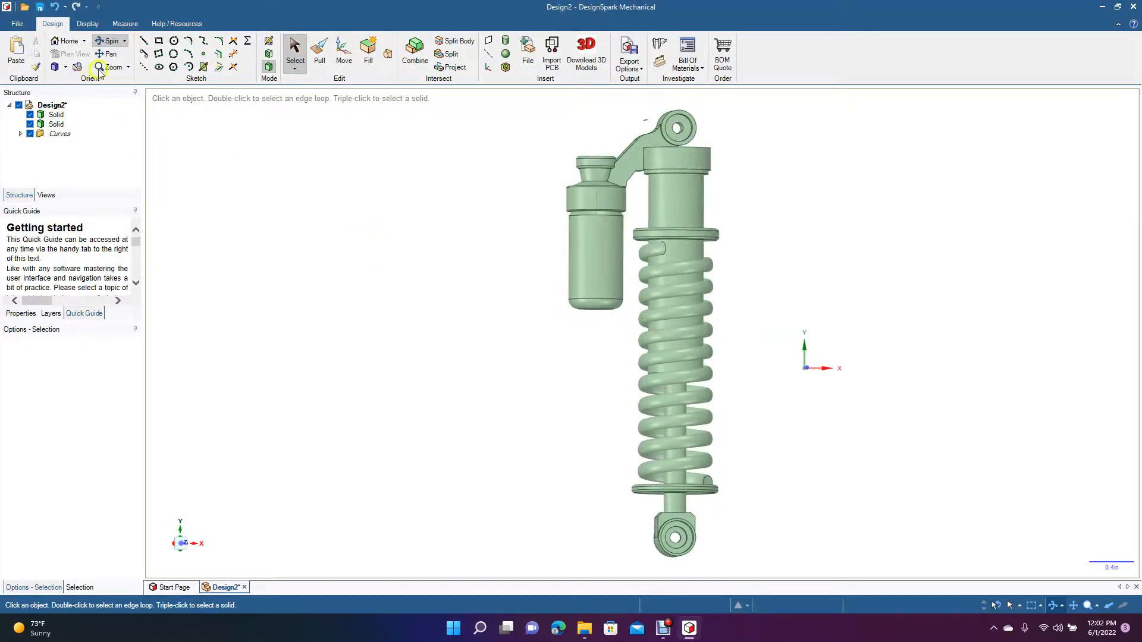
click(295, 48)
click(379, 184)
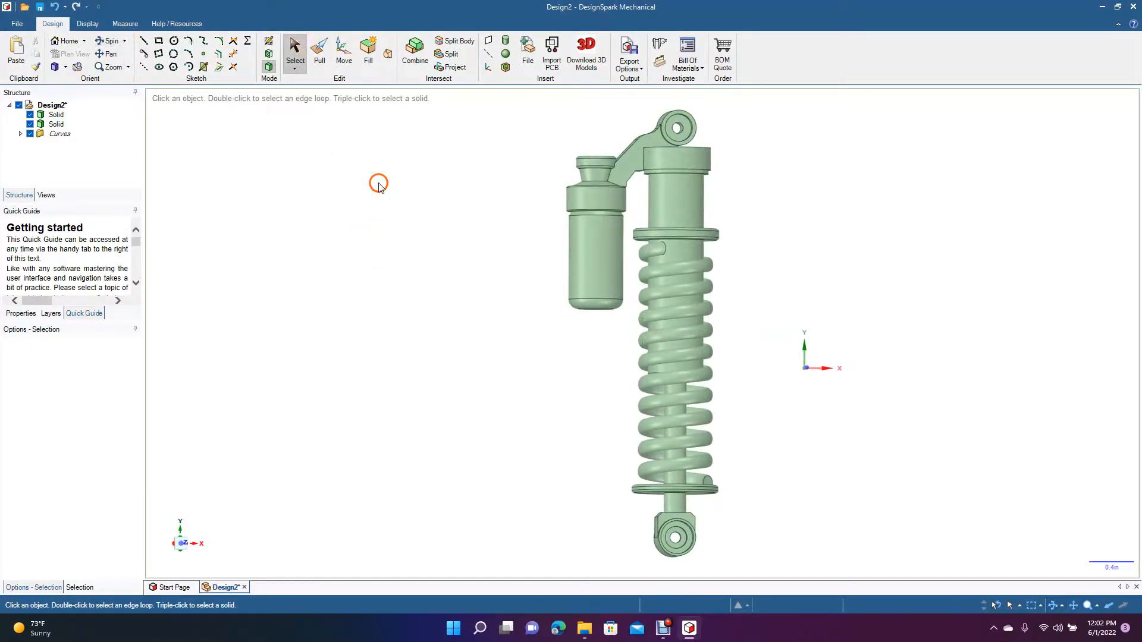
key(ctrl+a)
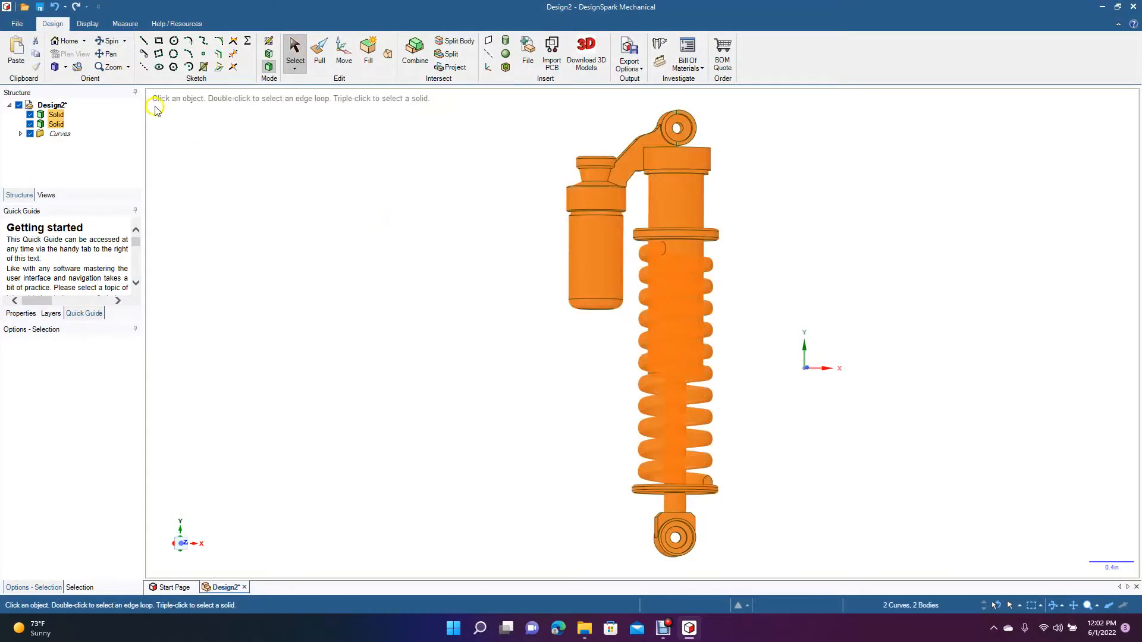
click(309, 224)
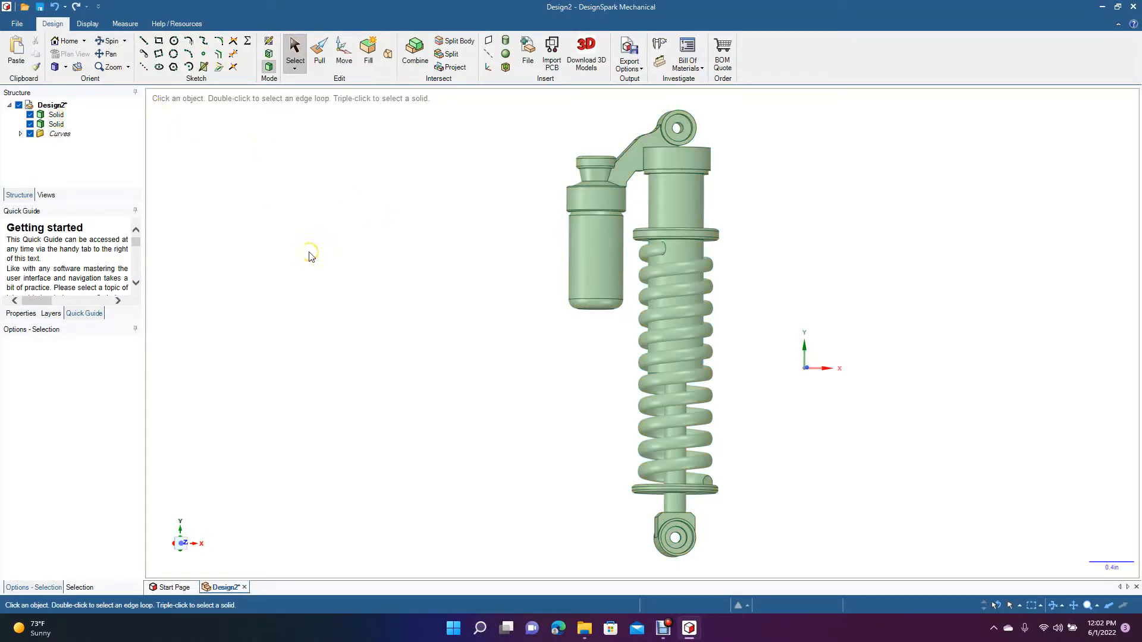